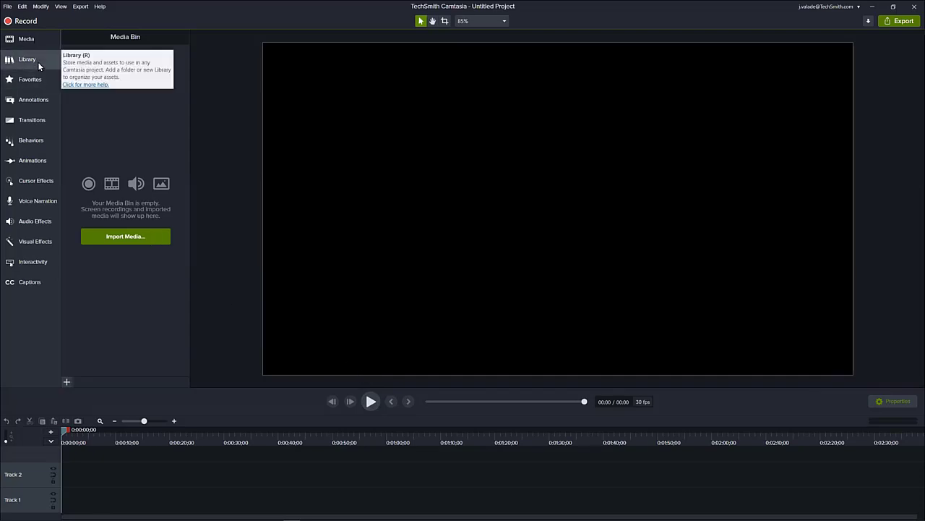
# - Browse the Icons and Intros folders of the Camtasia 2021 library, and collapse both folders again
pyautogui.click(37, 63)
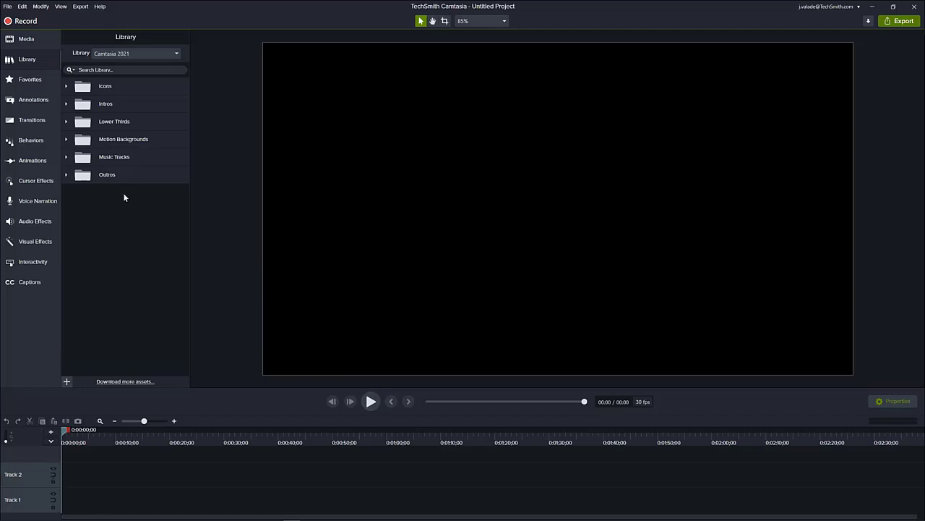
pyautogui.click(66, 87)
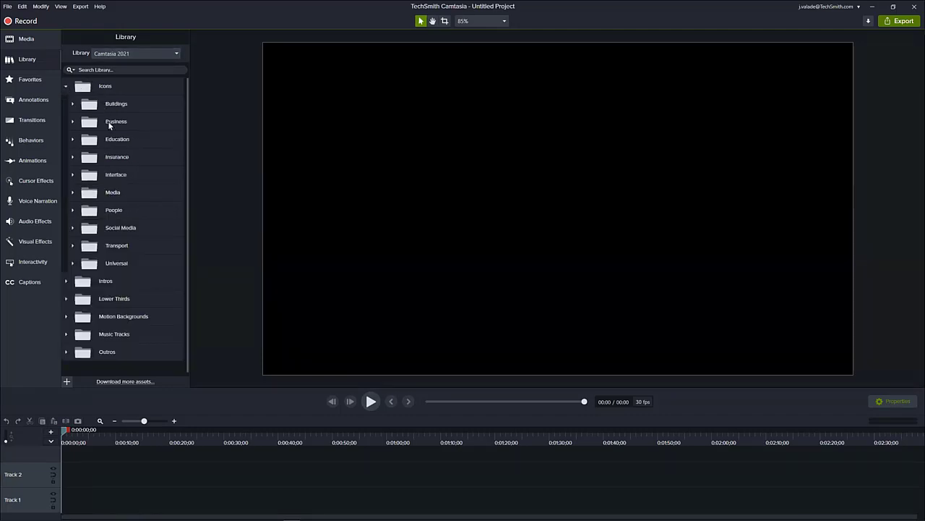
pyautogui.click(66, 282)
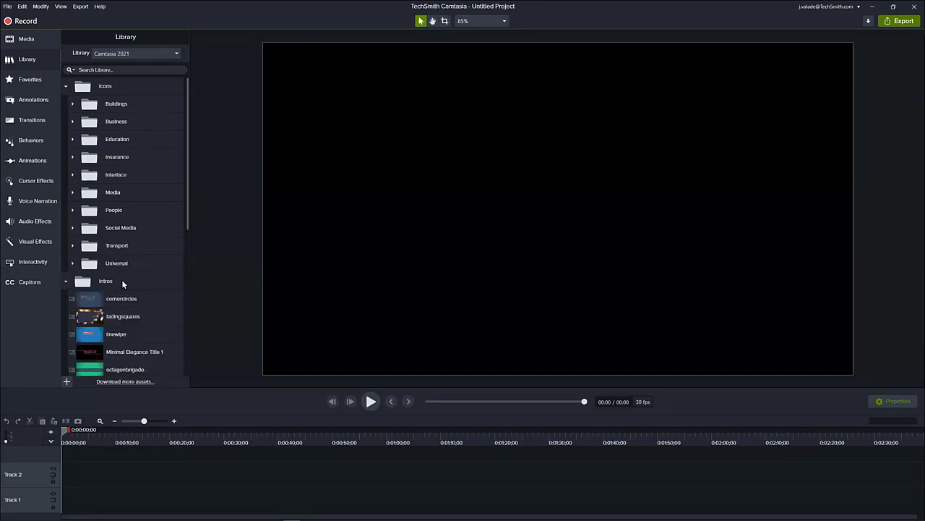
pyautogui.scroll(-5, 121, 282)
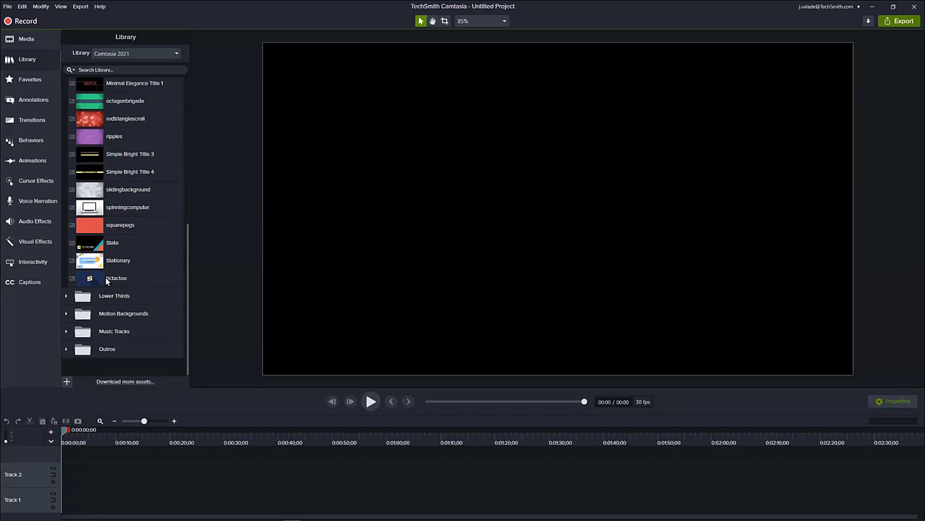
pyautogui.scroll(5, 104, 276)
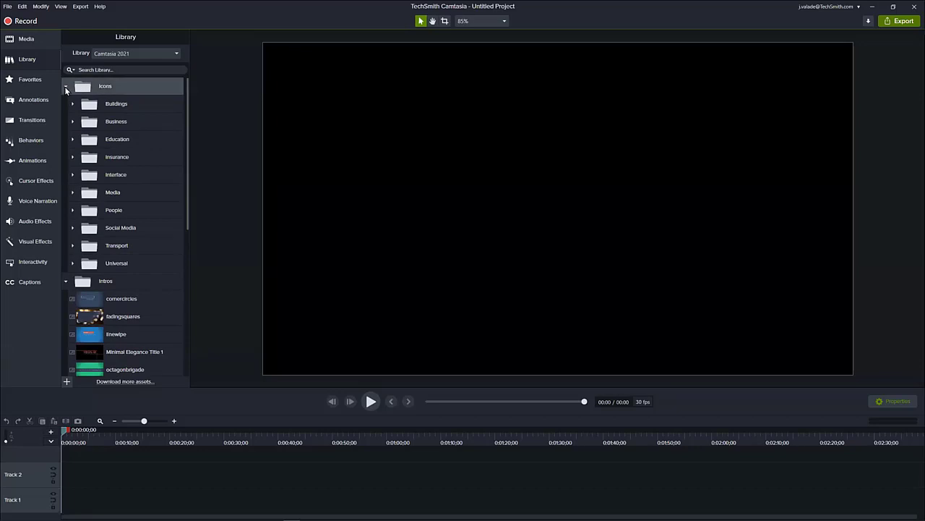
pyautogui.click(66, 87)
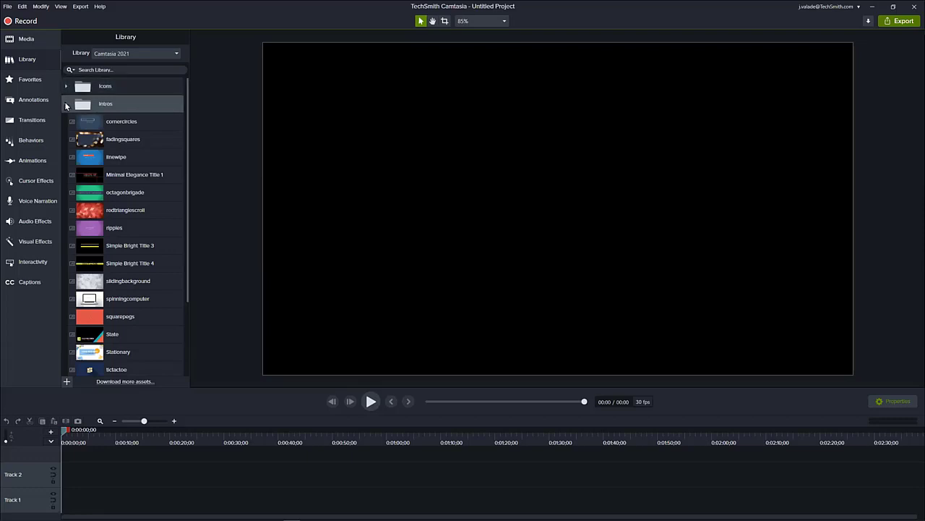
pyautogui.click(66, 105)
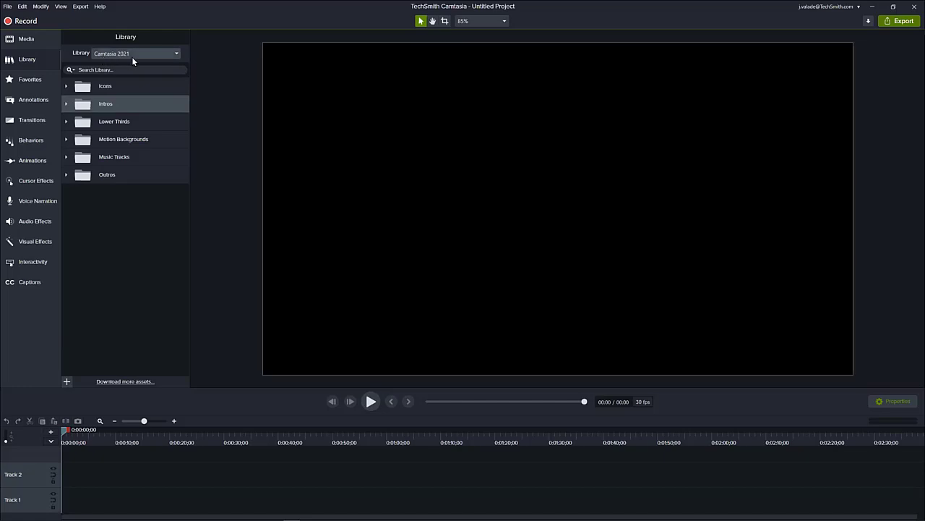
# - Switch to the Camtasia Tutorials library and preview the Camtasia 2021 Intro (Short) asset, closing the preview when done
pyautogui.click(176, 54)
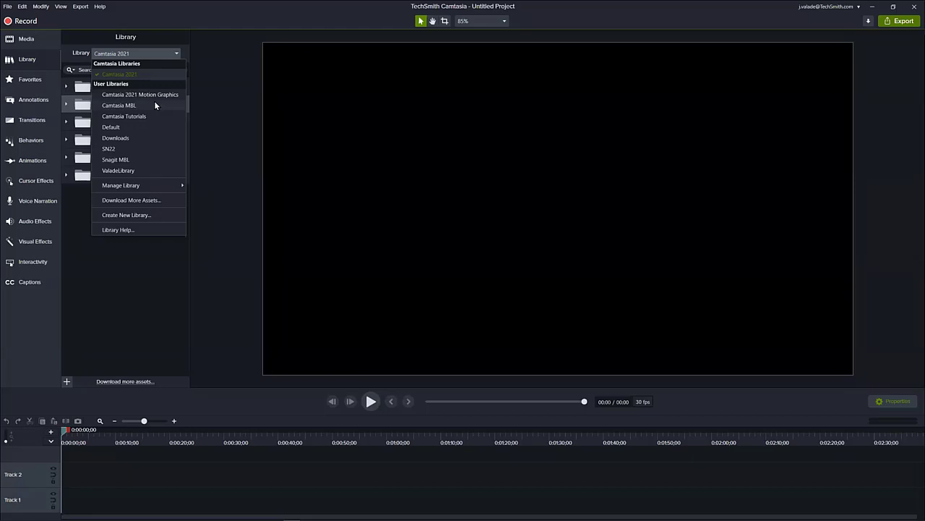
pyautogui.click(114, 118)
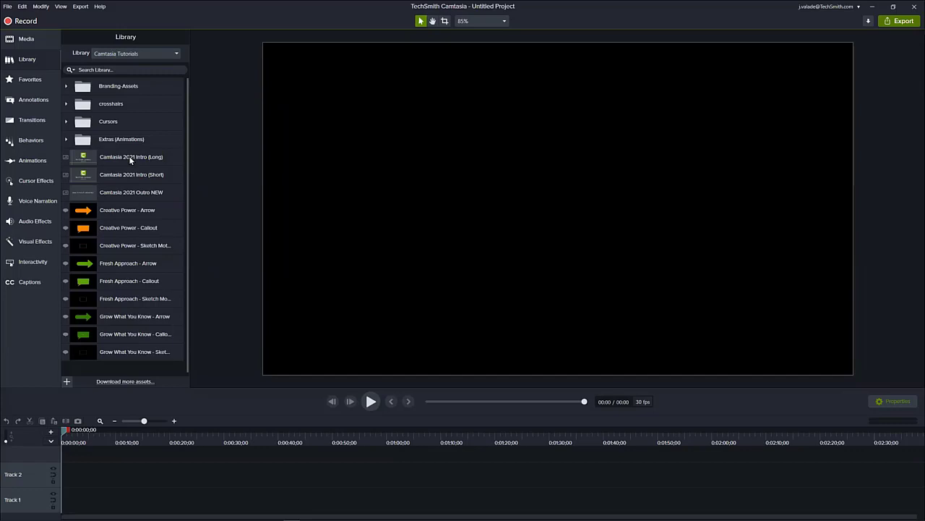
pyautogui.doubleClick(128, 174)
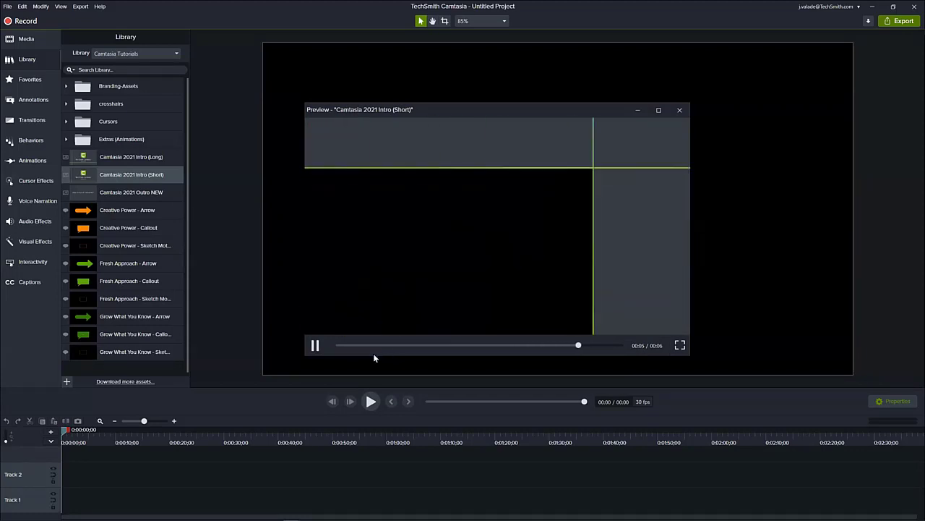
pyautogui.click(680, 110)
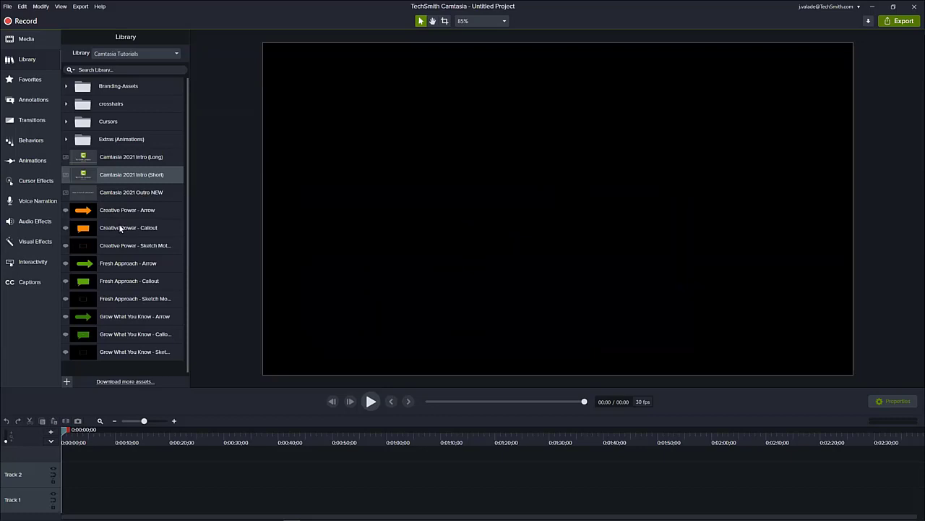
# - Place the Creative Power - Arrow asset on the canvas as a trial and delete it again
pyautogui.moveTo(114, 211); pyautogui.dragTo(501, 193)
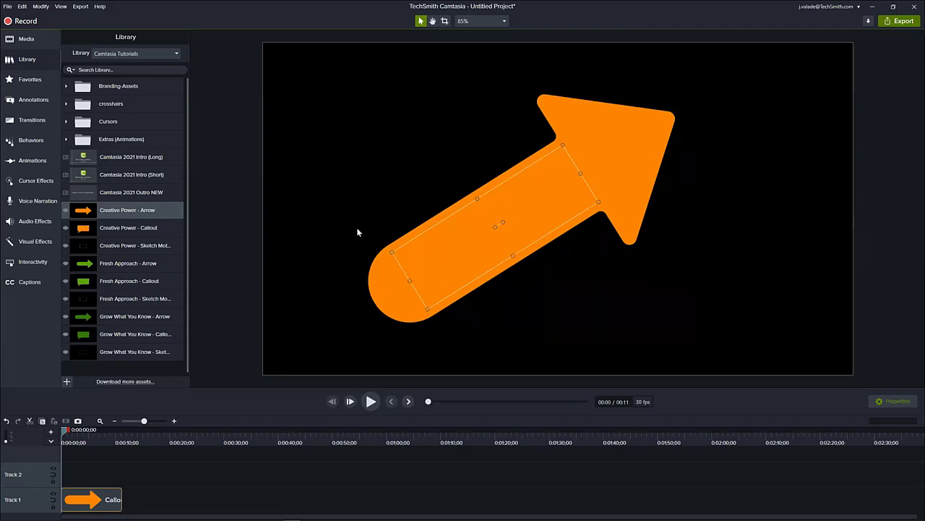
pyautogui.press('Delete')
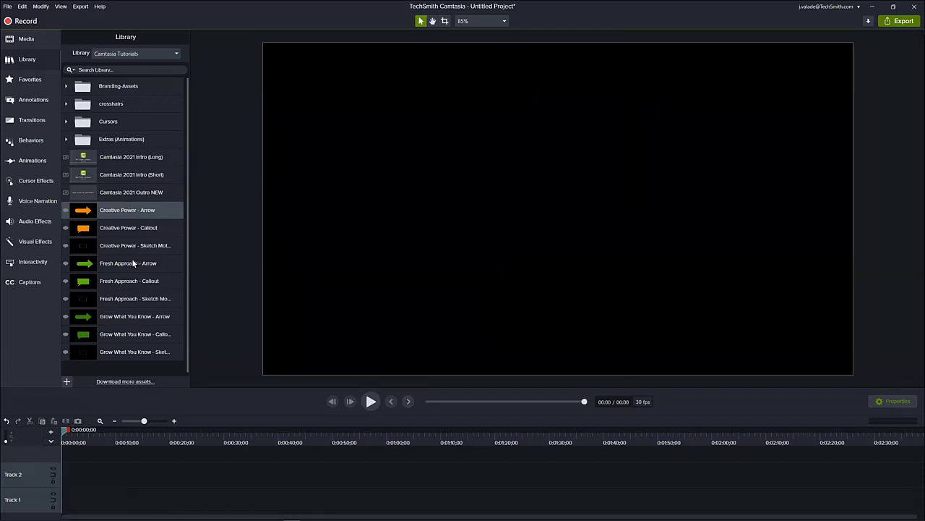
# - Create a new library named Webinar Library, starting from Blank
pyautogui.click(177, 56)
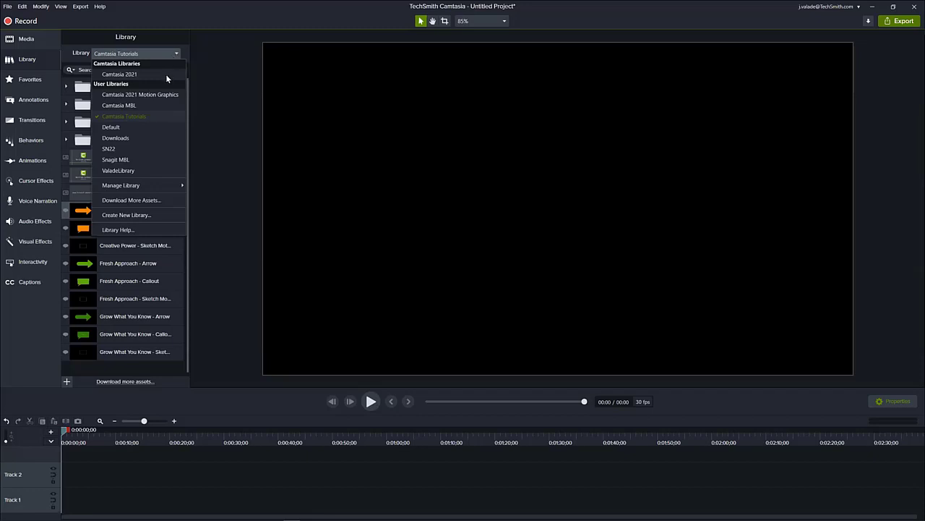
pyautogui.click(132, 215)
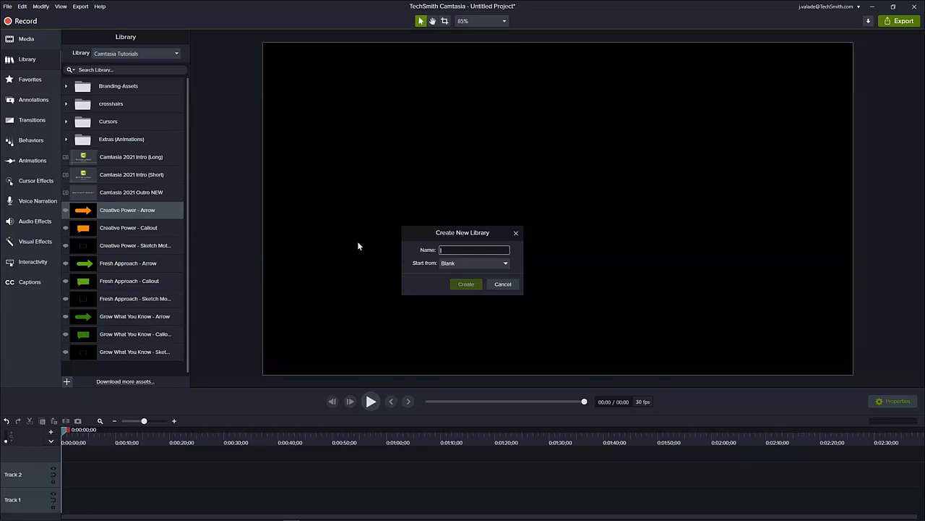
pyautogui.write('Webinar Library')
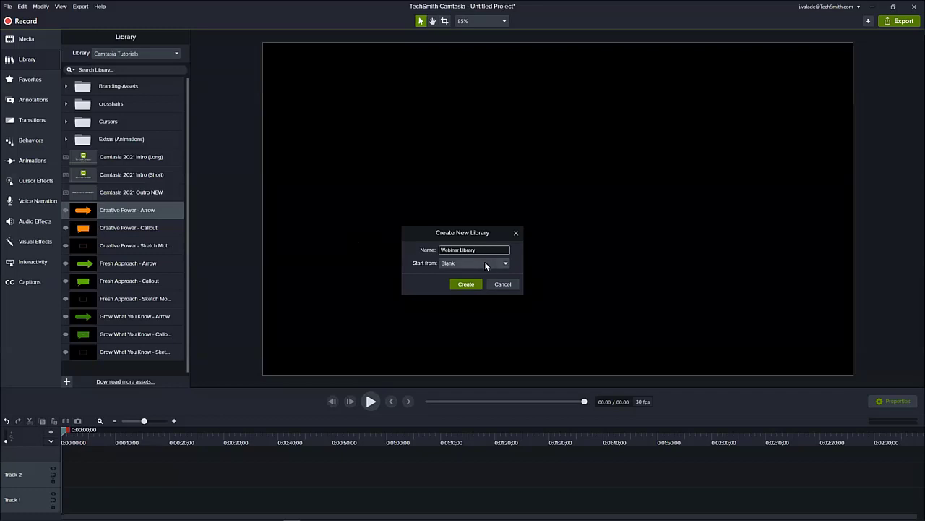
pyautogui.click(506, 265)
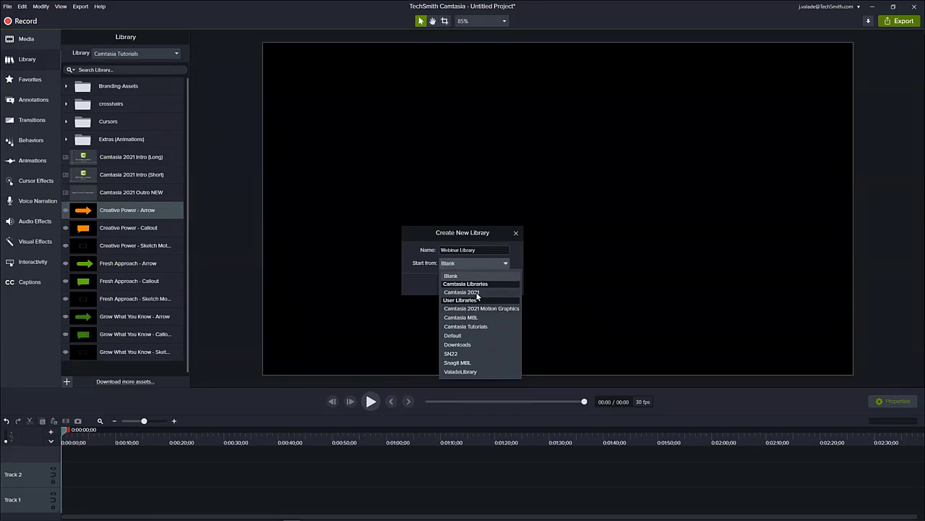
pyautogui.click(466, 276)
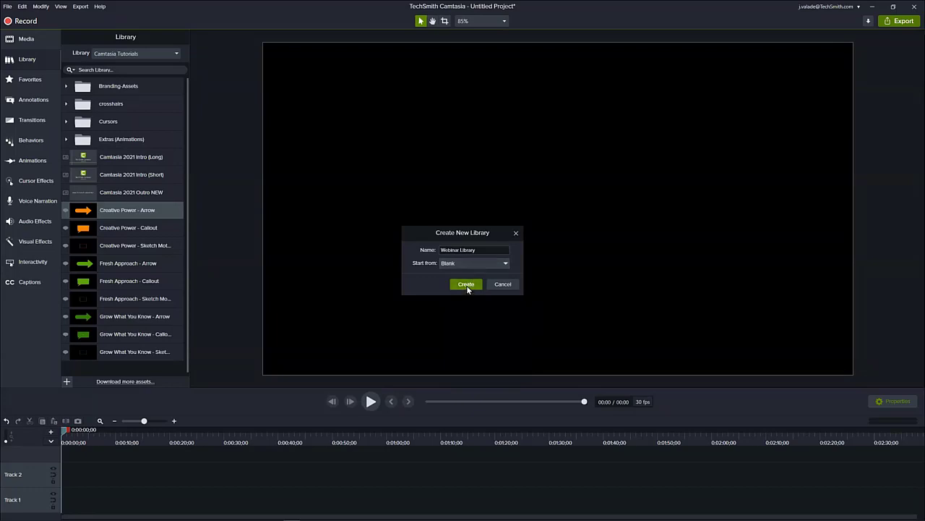
pyautogui.click(466, 285)
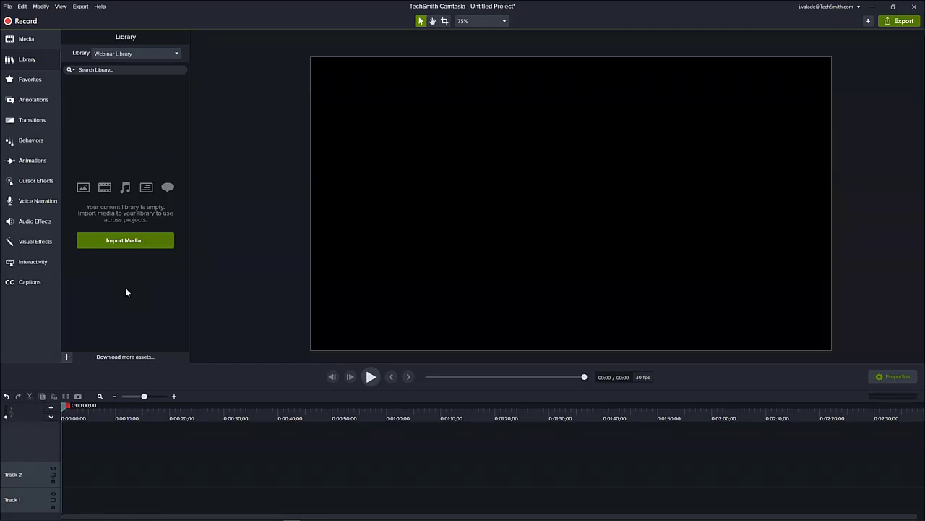
# - Add the purple Basic speech bubble callout to the canvas and change its shape to Thought Bubble 2
pyautogui.click(31, 100)
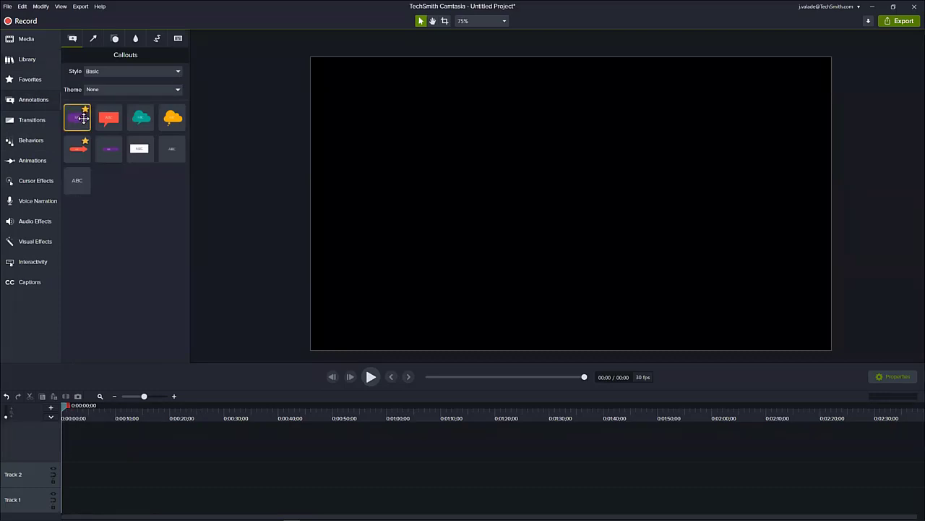
pyautogui.moveTo(77, 116); pyautogui.dragTo(564, 194)
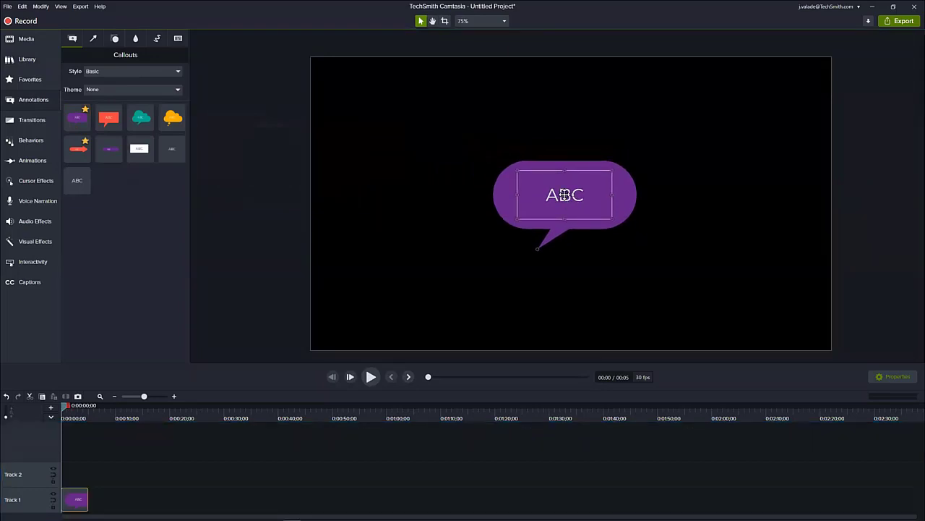
pyautogui.click(895, 377)
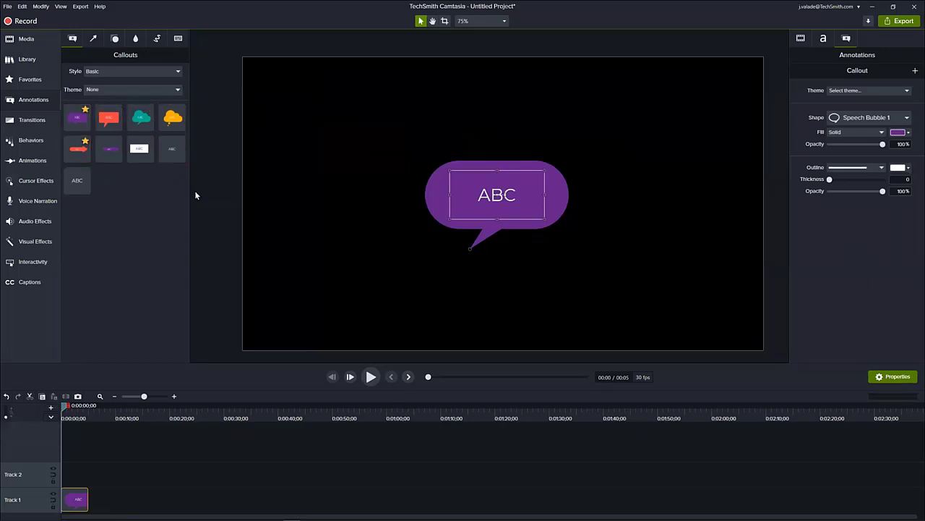
pyautogui.click(844, 118)
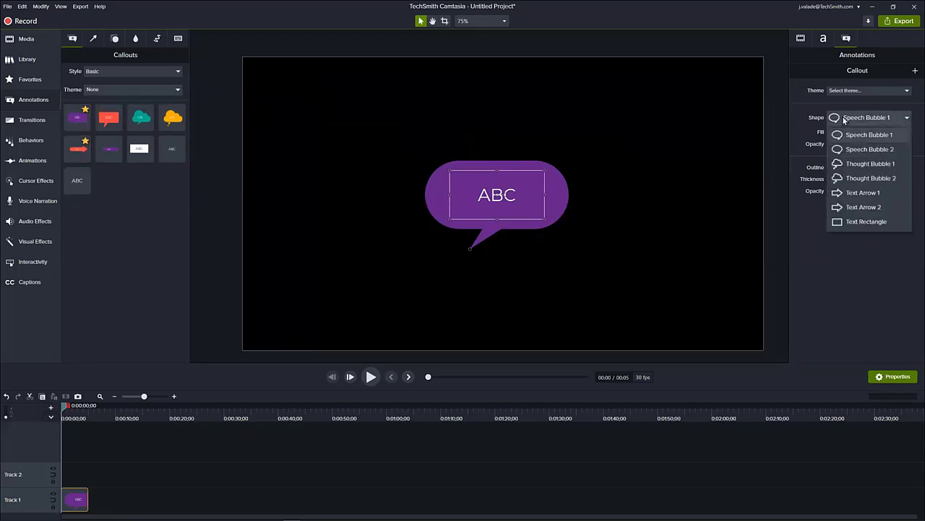
pyautogui.click(851, 178)
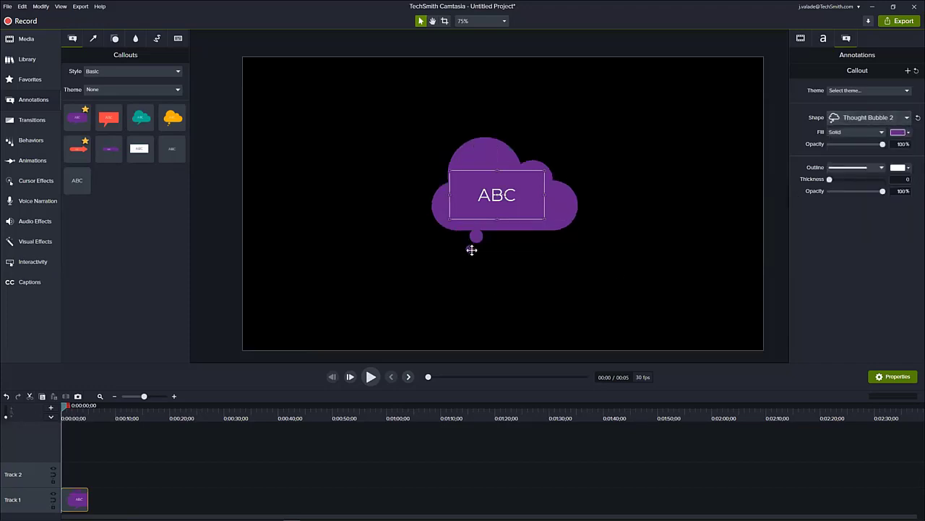
# - Stretch the thought bubble's tail down and to the left, and fill the callout with the light green from Camtasia Colors
pyautogui.moveTo(470, 249); pyautogui.dragTo(422, 282)
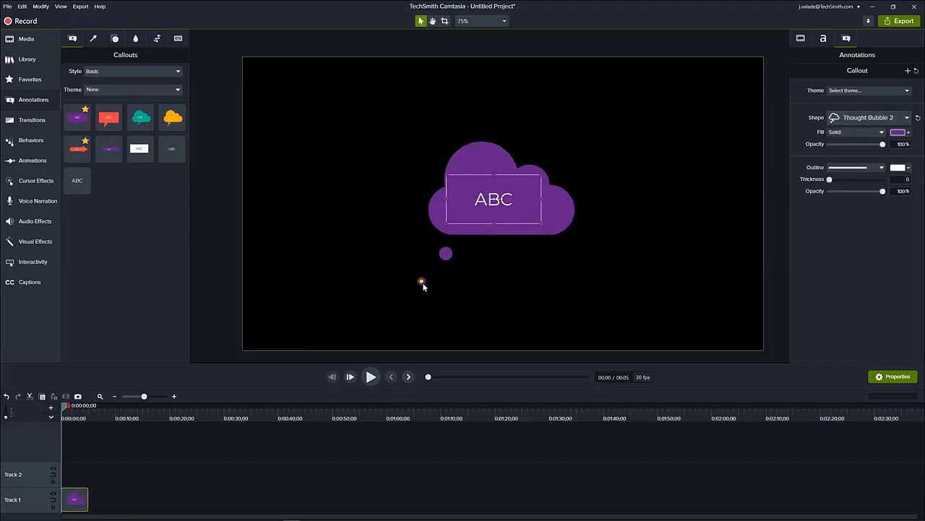
pyautogui.click(899, 132)
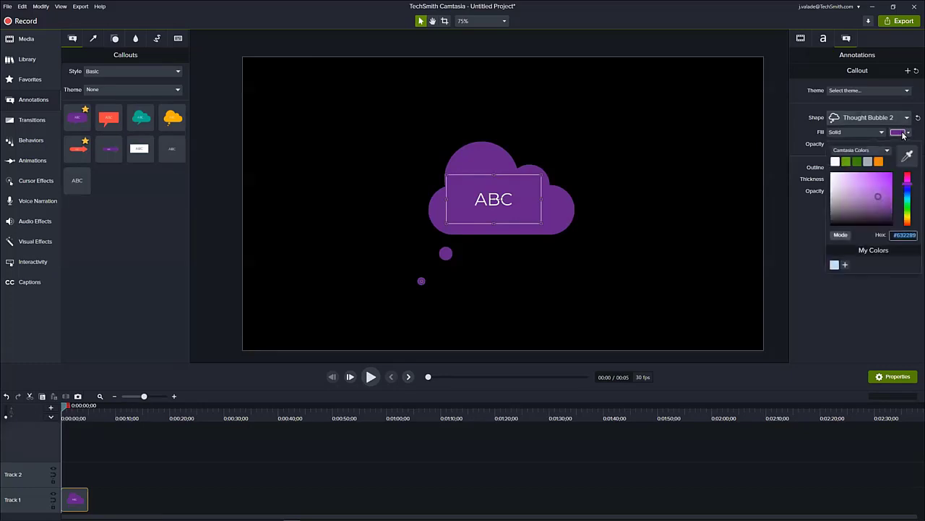
pyautogui.click(847, 161)
pyautogui.click(641, 275)
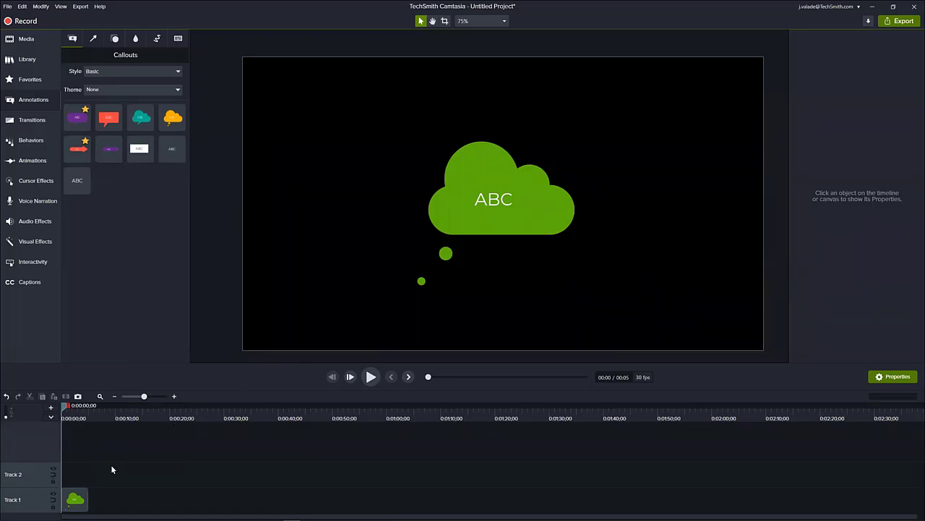
# - Add the green callout from Track 1 to the Webinar Library under the name Camtasia Green Callout
pyautogui.rightClick(73, 499)
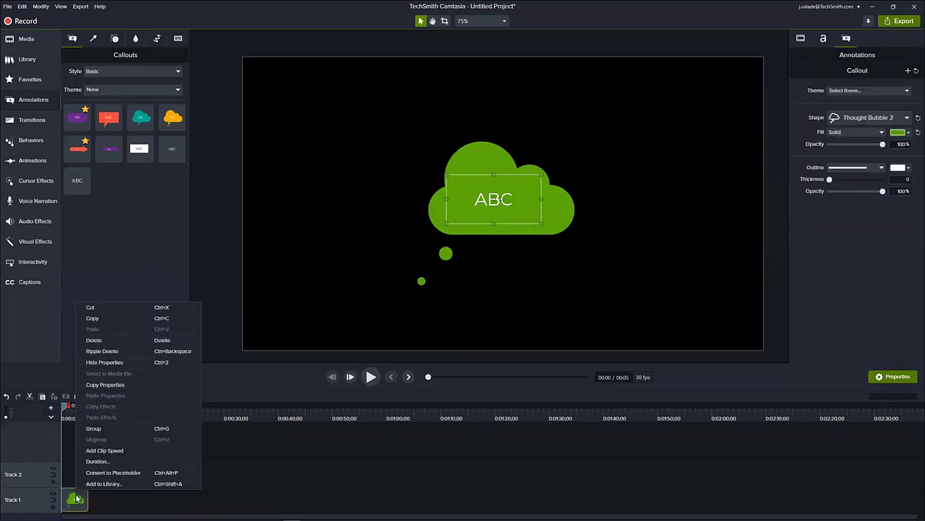
pyautogui.click(87, 483)
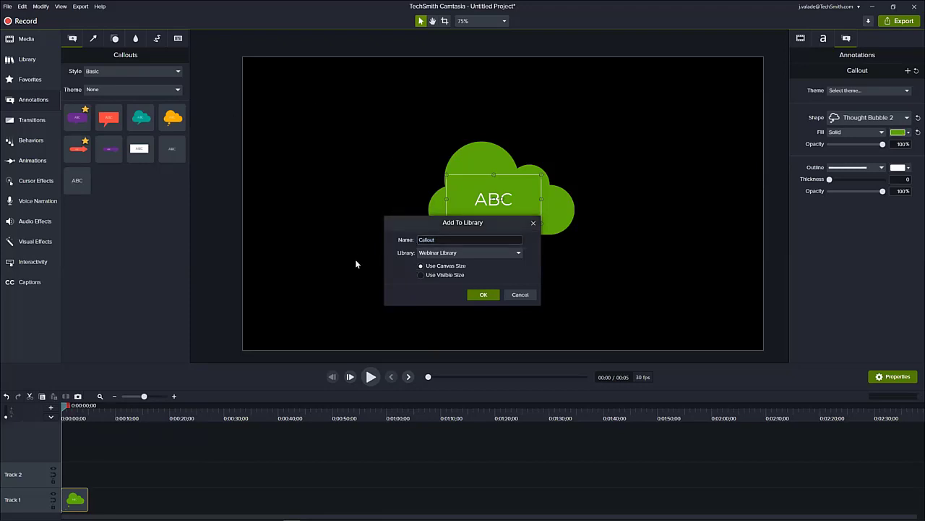
pyautogui.click(467, 239)
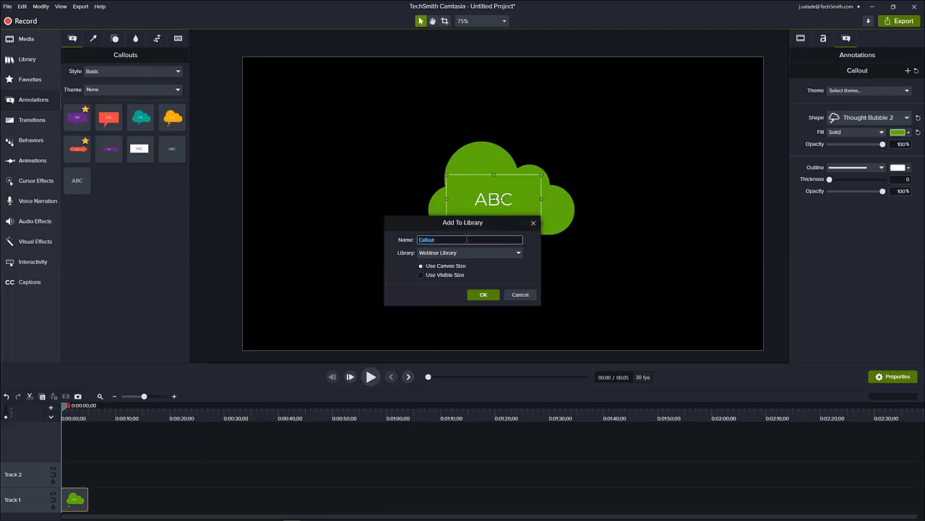
pyautogui.press('Home')
pyautogui.write('Camtasia Green')
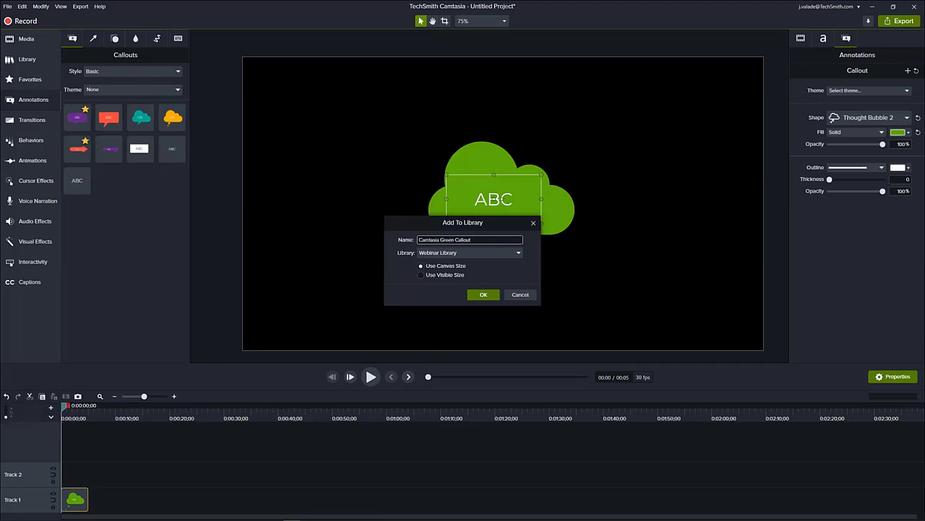
pyautogui.click(449, 253)
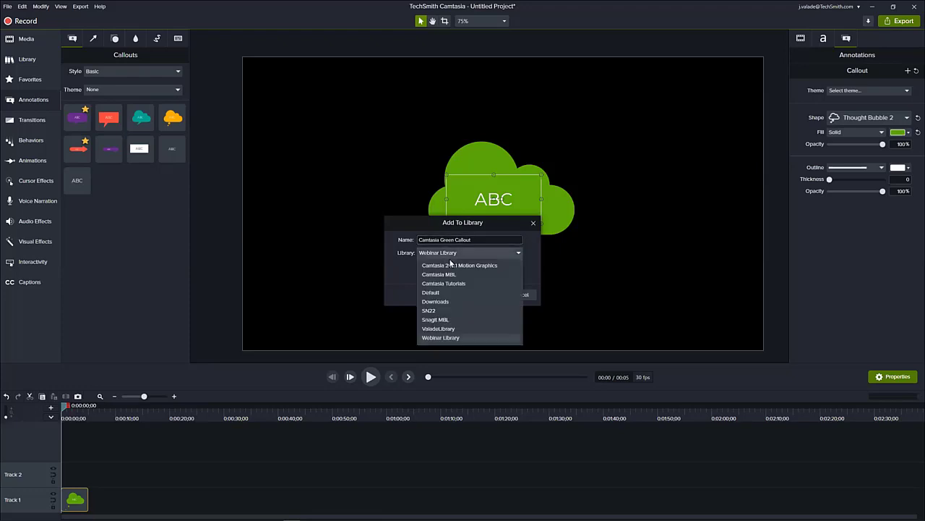
pyautogui.click(456, 336)
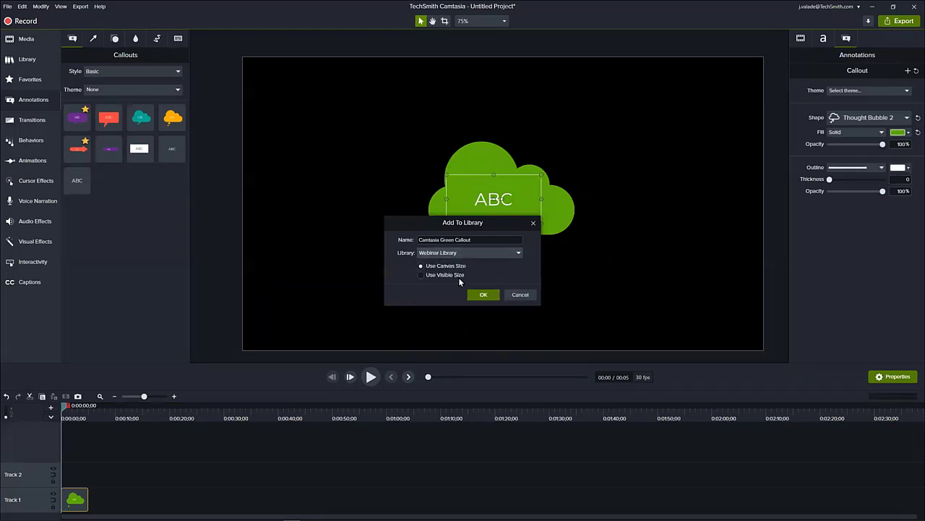
pyautogui.click(482, 294)
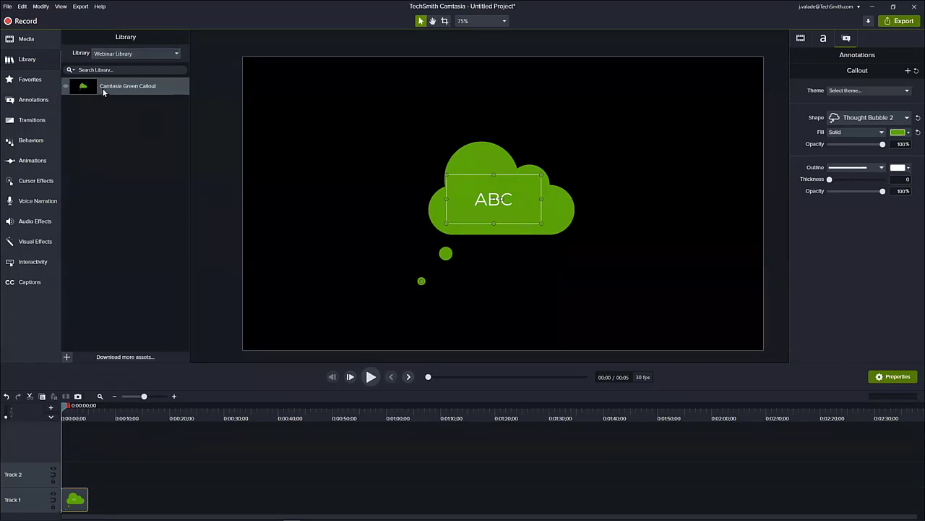
# - Place a copy of the Camtasia Green Callout library asset on the canvas, above and left of the existing callout
pyautogui.moveTo(107, 91); pyautogui.dragTo(329, 150)
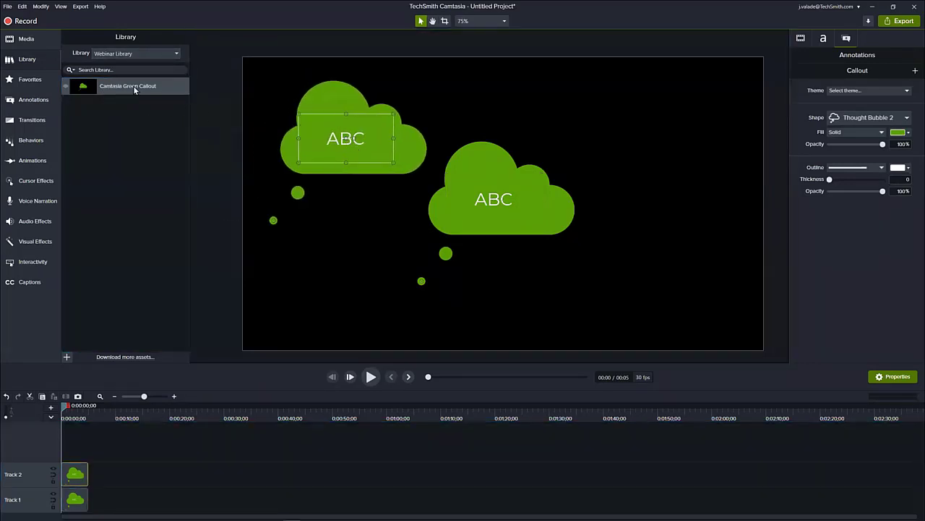
# - Place two more copies of the Camtasia Green Callout on the canvas, one at the lower left and one at the upper right
pyautogui.moveTo(134, 91); pyautogui.dragTo(345, 255)
pyautogui.moveTo(130, 87); pyautogui.dragTo(660, 150)
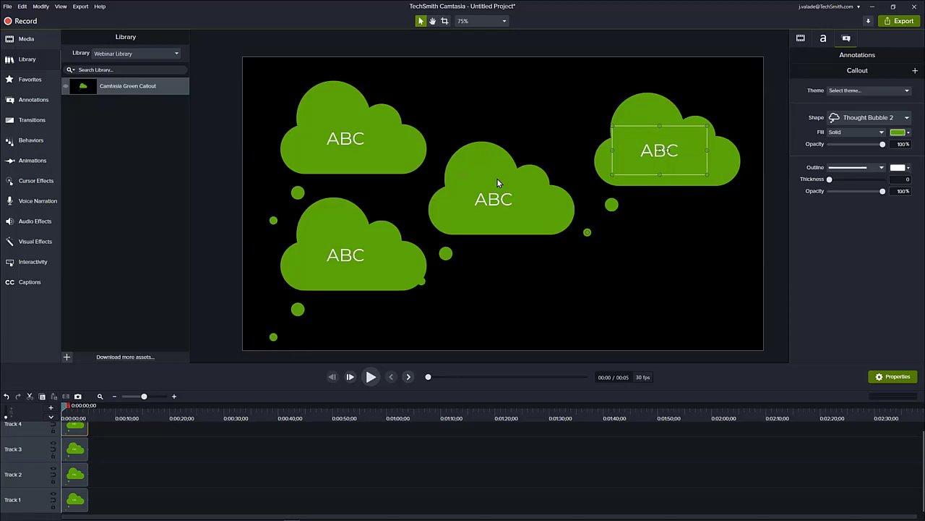
# - Show the assets of the Camtasia Tutorials library
pyautogui.click(175, 55)
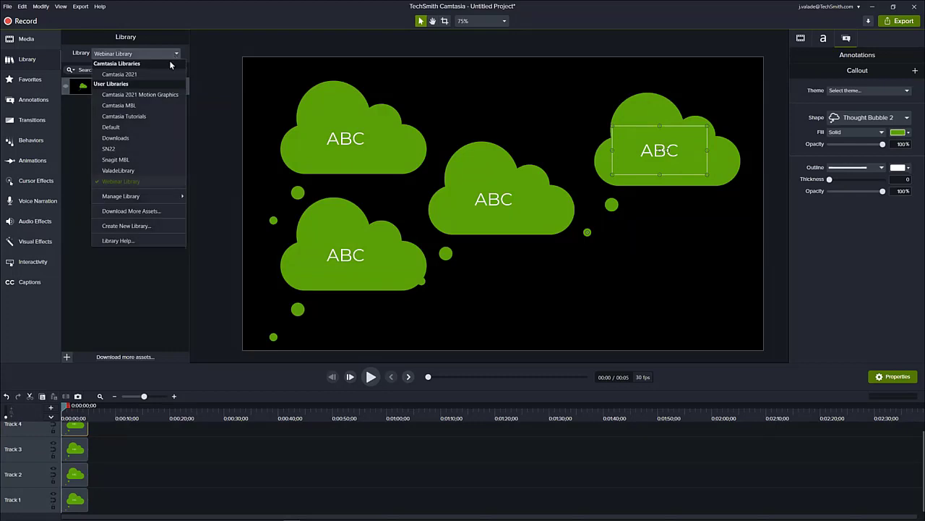
pyautogui.click(135, 117)
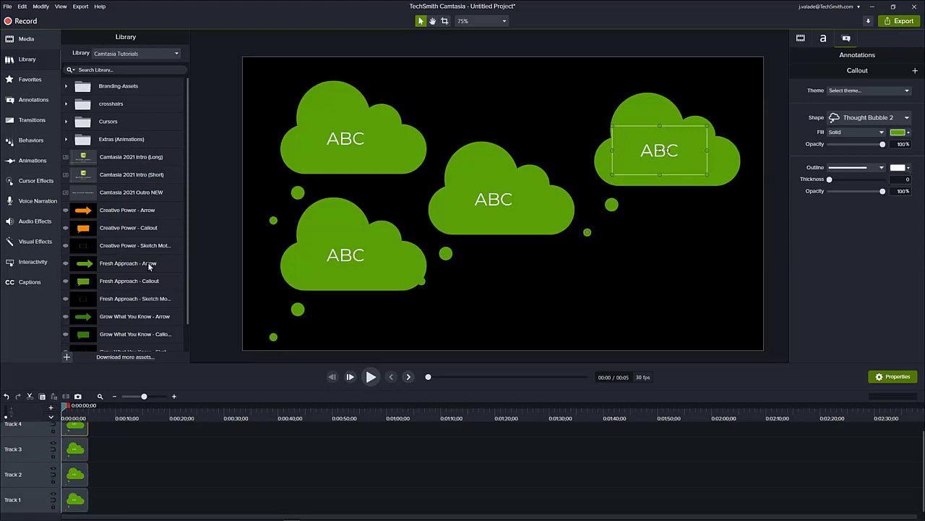
# - Delete all the green callouts from the canvas
pyautogui.moveTo(690, 302); pyautogui.dragTo(430, 195)
pyautogui.click(648, 304)
pyautogui.moveTo(688, 308); pyautogui.dragTo(327, 109)
pyautogui.press('Delete')
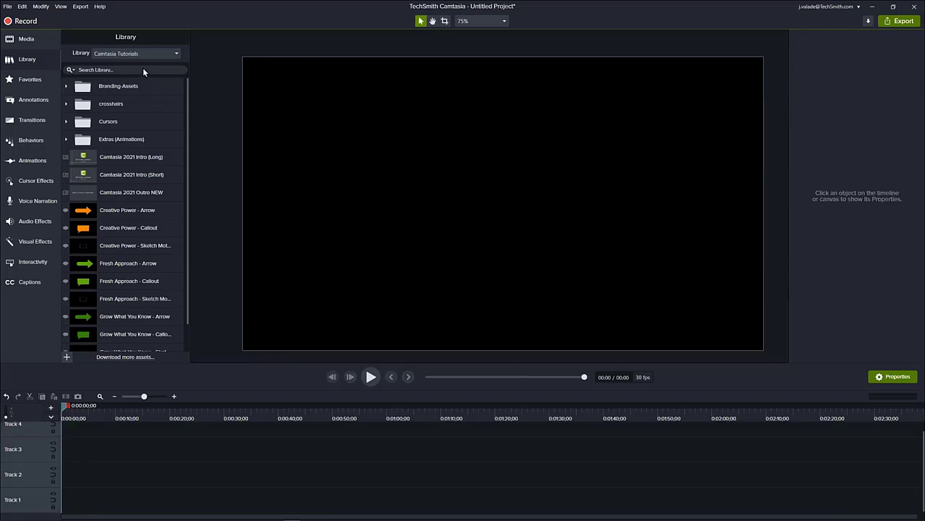
# - Add the squaresandrectangles-01 lower third from the Camtasia 2021 library to the timeline at the playhead
pyautogui.click(110, 55)
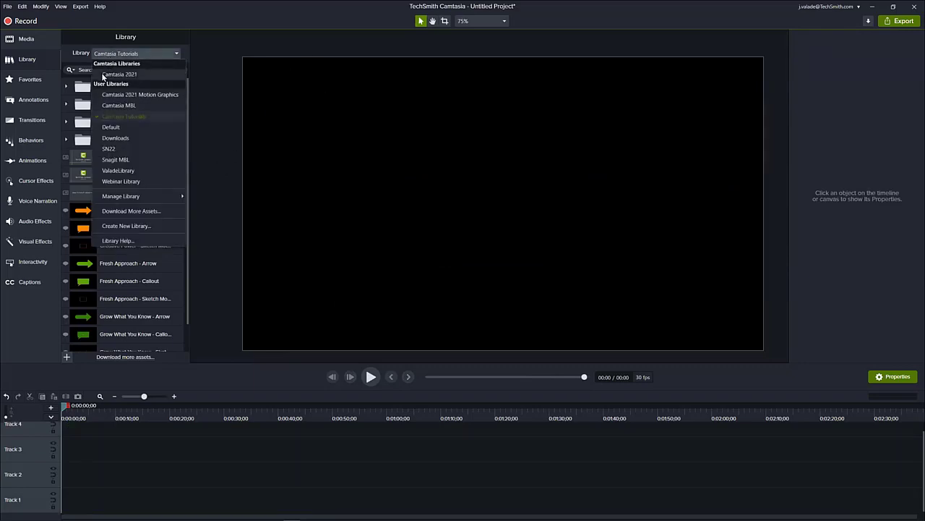
pyautogui.click(151, 73)
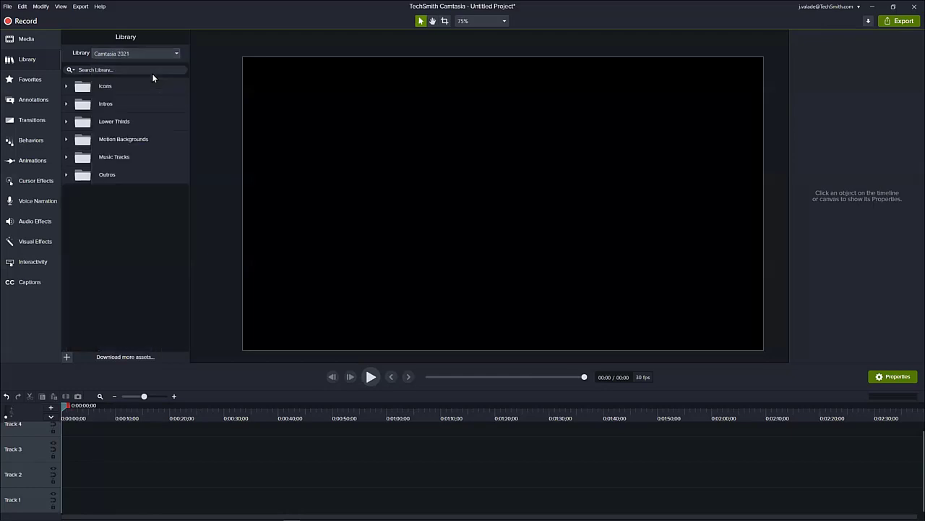
pyautogui.click(66, 122)
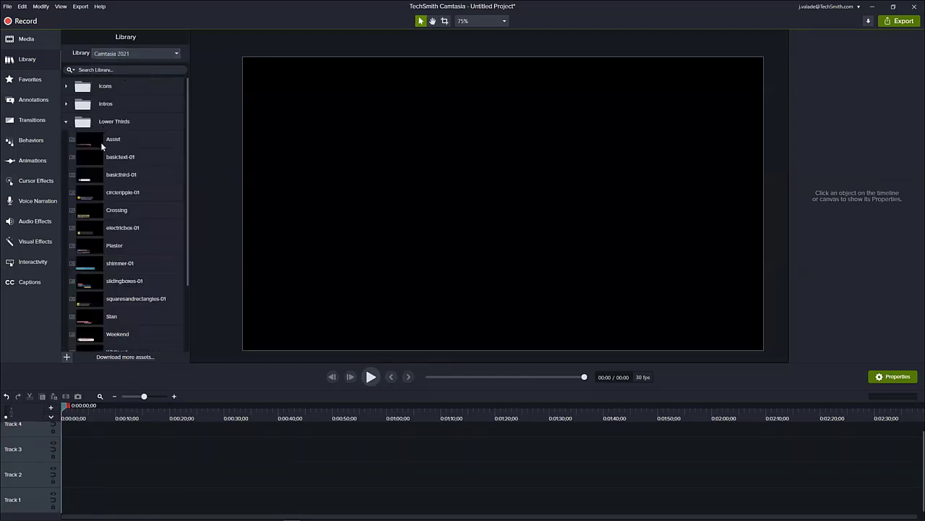
pyautogui.scroll(-3, 107, 176)
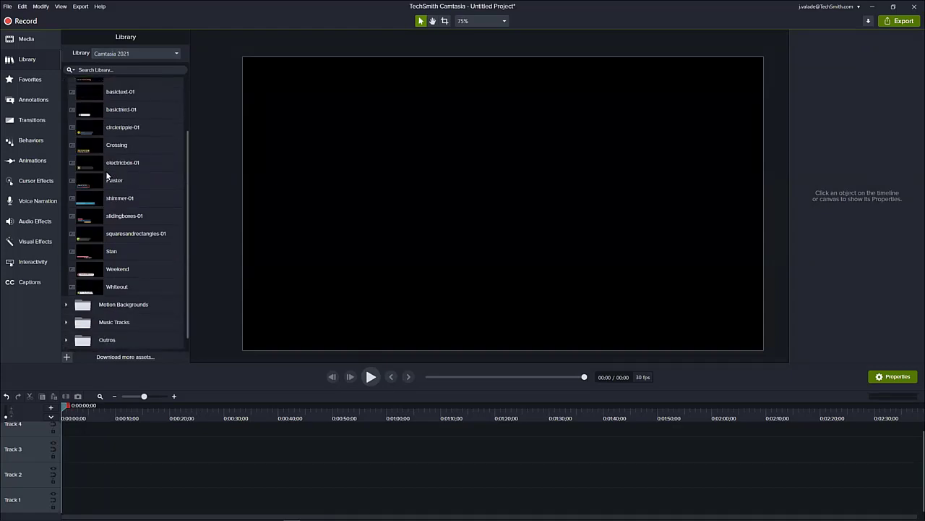
pyautogui.click(127, 234)
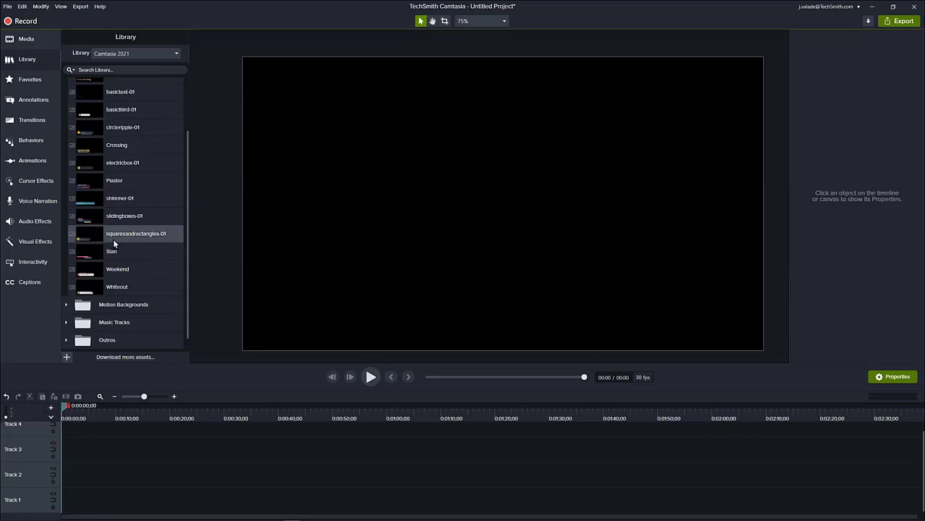
pyautogui.rightClick(135, 235)
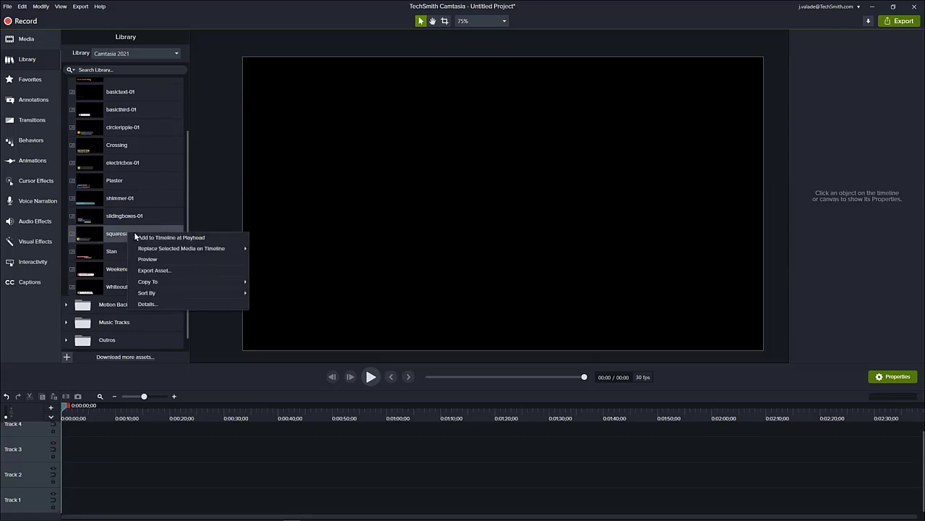
pyautogui.click(158, 238)
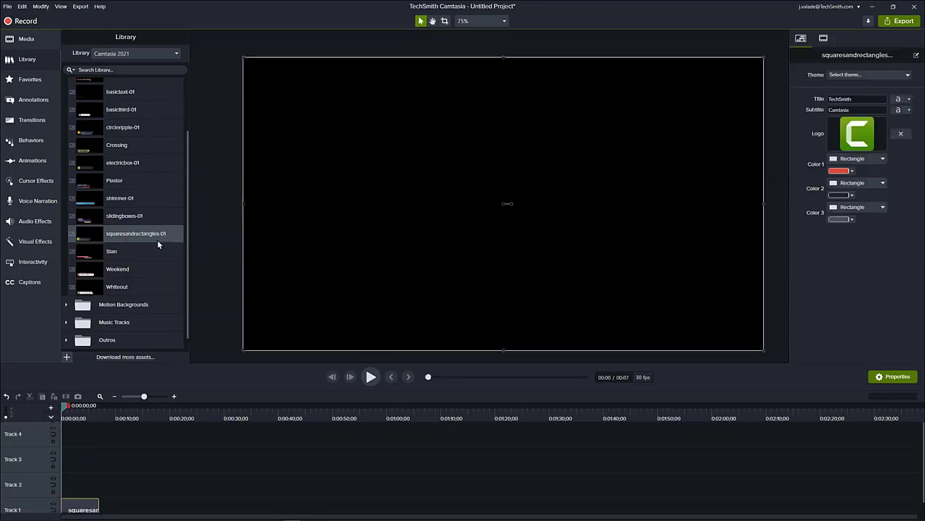
# - Show the lower third at about 4 seconds, then enter the presenter's full name as its title and Webinar Wednesday as its subtitle
pyautogui.click(174, 396)
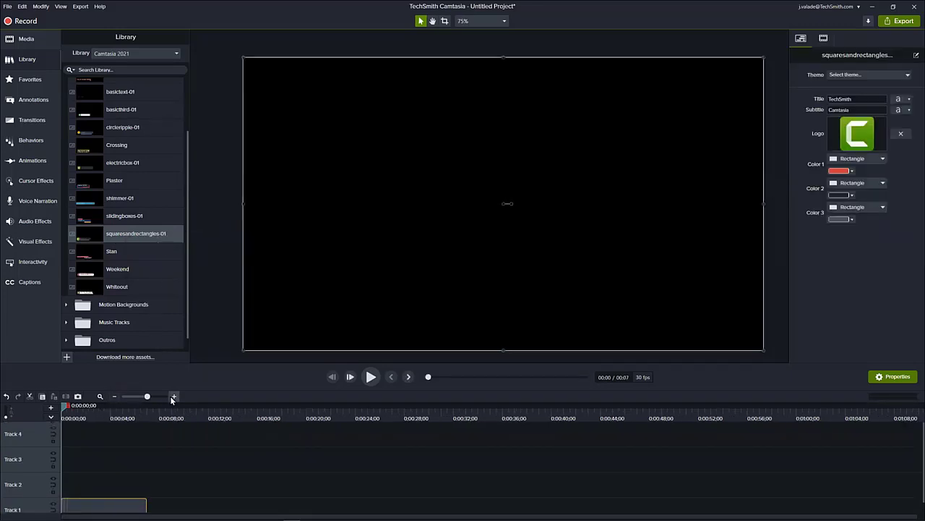
pyautogui.moveTo(63, 405); pyautogui.dragTo(112, 418)
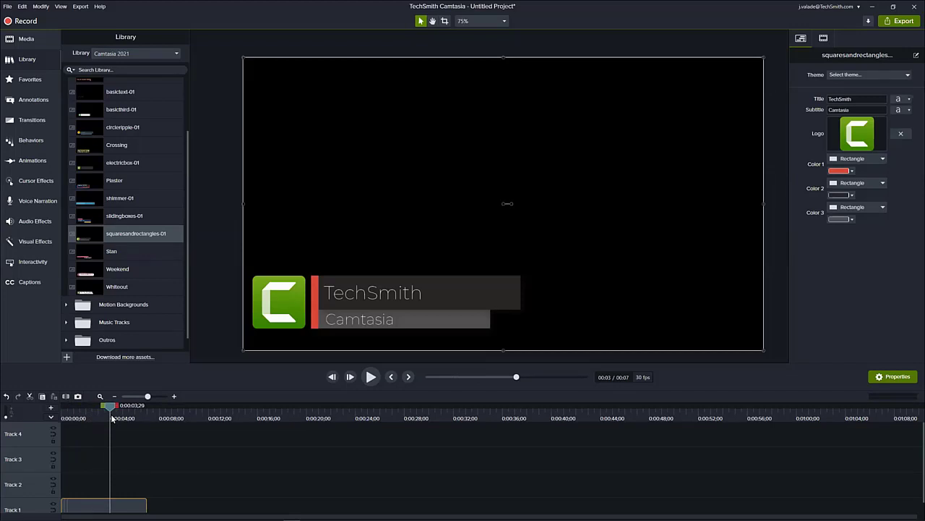
pyautogui.doubleClick(847, 99)
pyautogui.write('Jason Va')
pyautogui.write('lade')
pyautogui.press('Tab')
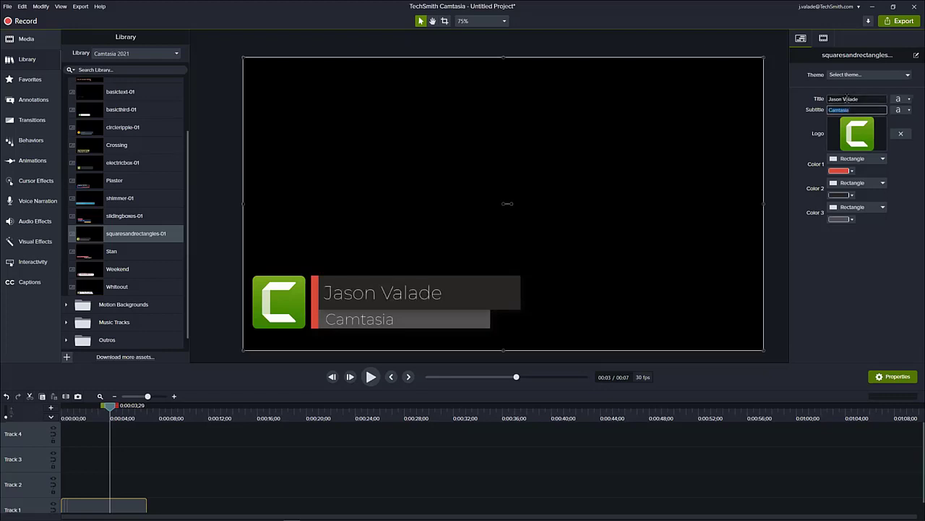
pyautogui.write('Webinar Wednesday')
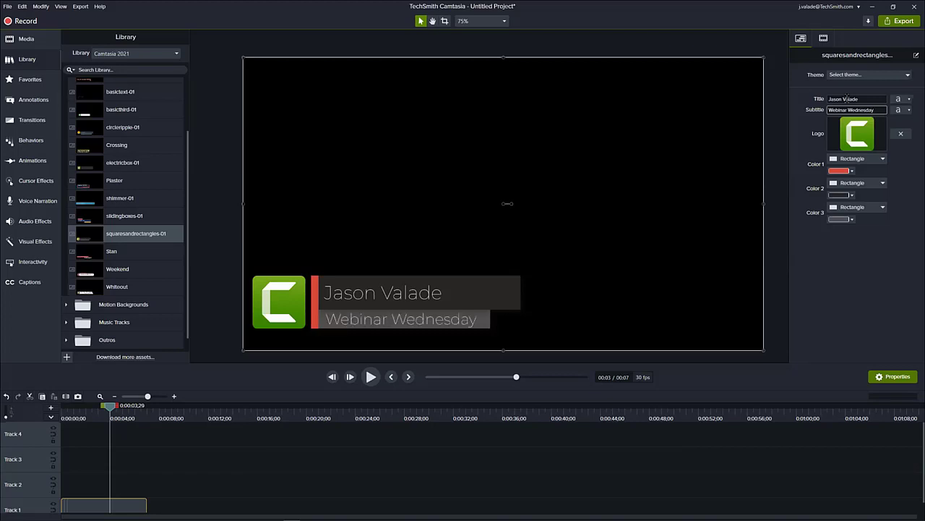
# - Set the lower third's title font style to Bold and its subtitle font style to Bold Italic
pyautogui.click(900, 88)
pyautogui.click(908, 100)
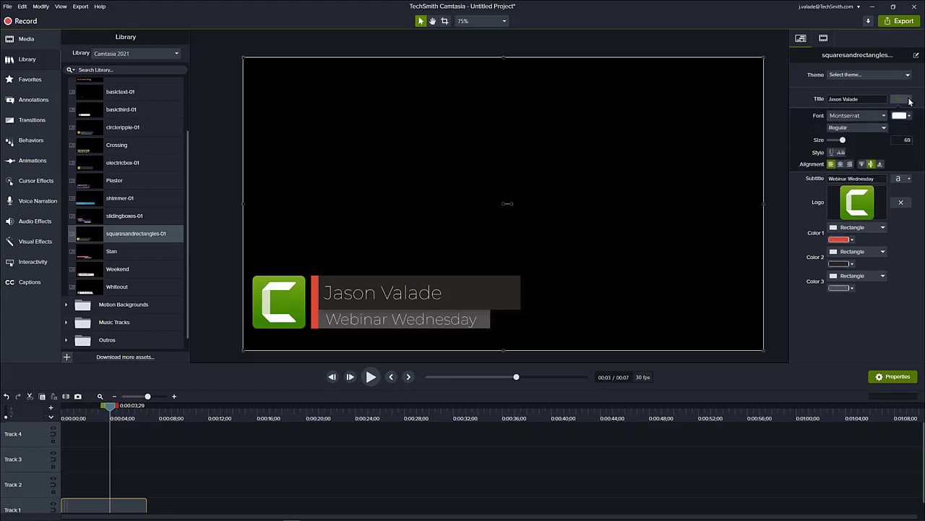
pyautogui.click(885, 131)
pyautogui.click(848, 160)
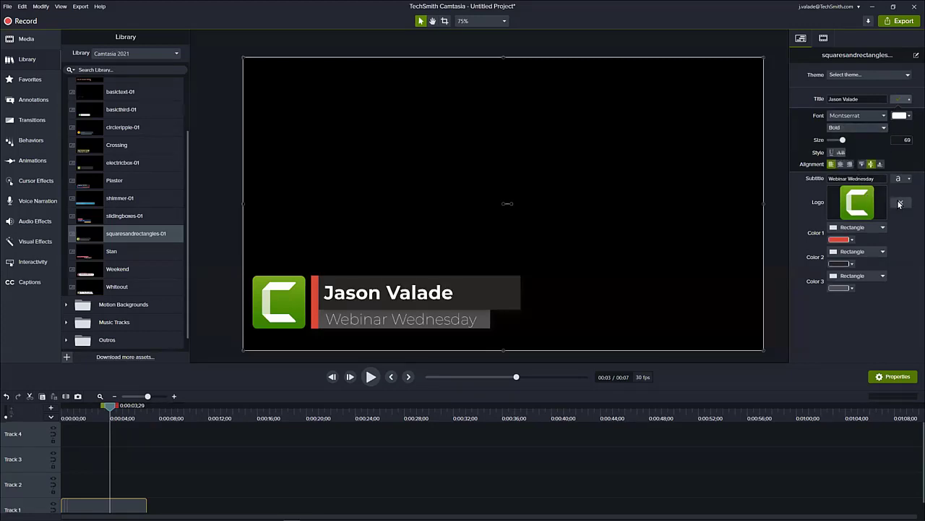
pyautogui.click(909, 180)
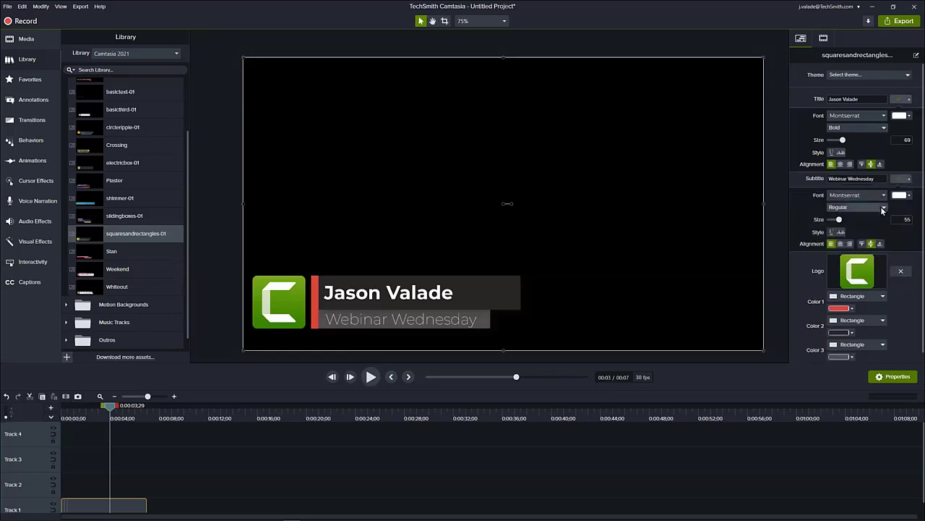
pyautogui.click(884, 207)
pyautogui.click(843, 246)
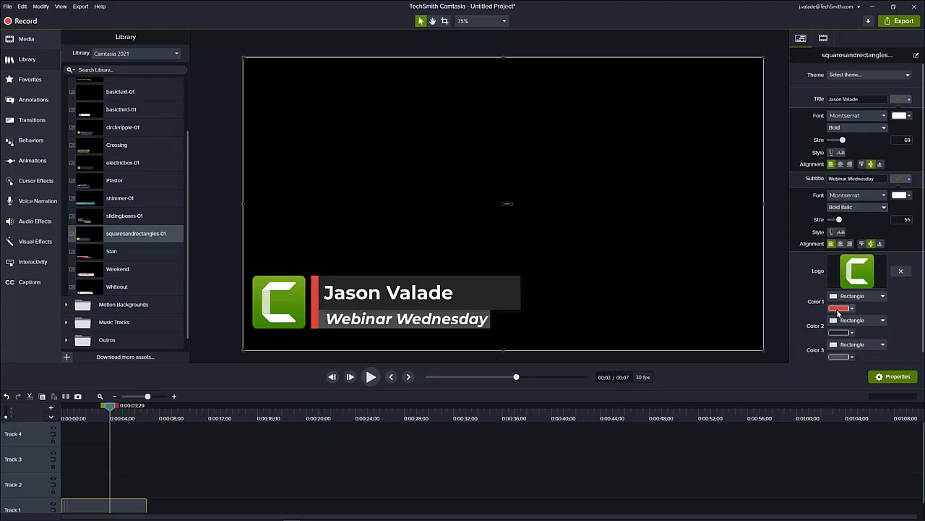
# - Change the lower third's Color 1 to the orange from Camtasia Colors
pyautogui.click(838, 310)
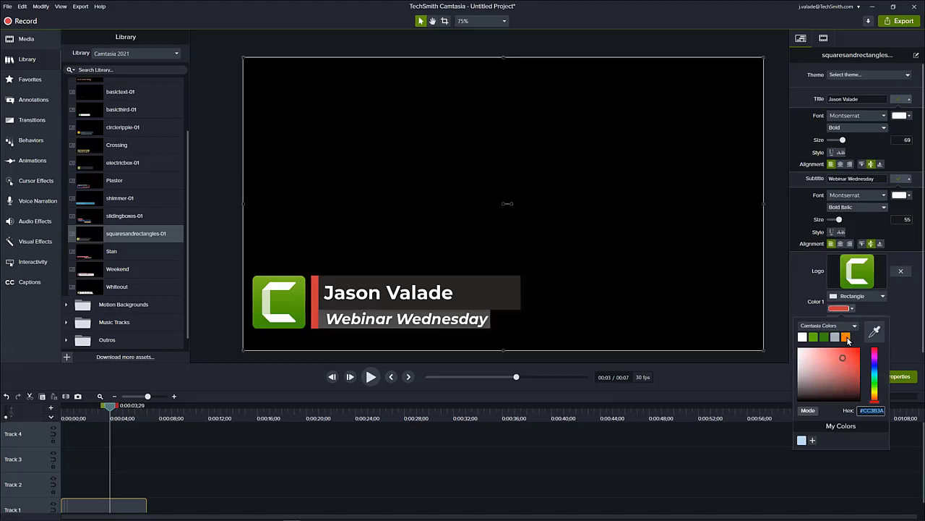
pyautogui.click(848, 338)
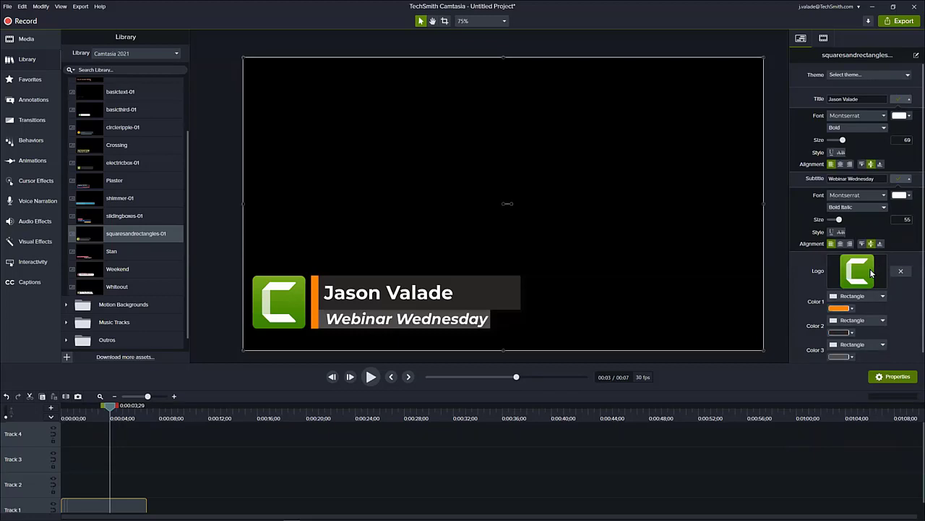
# - Add the customized lower third to the Webinar Library at canvas size, naming it with the presenter's first name and Lower 3rd
pyautogui.scroll(-1, 175, 467)
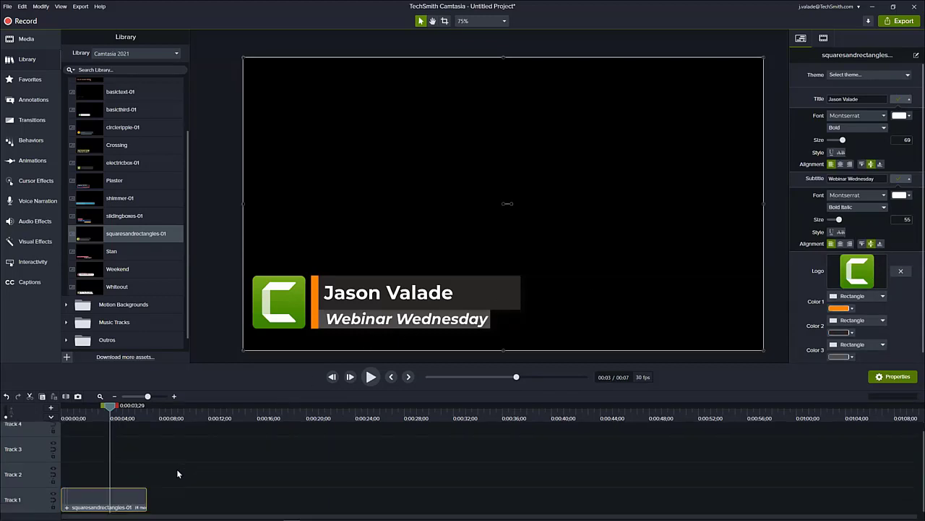
pyautogui.rightClick(115, 496)
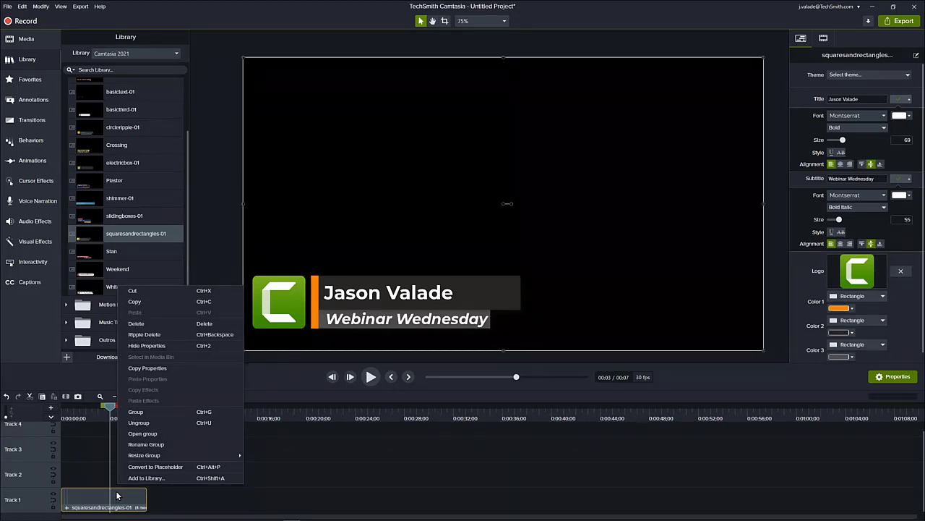
pyautogui.click(132, 478)
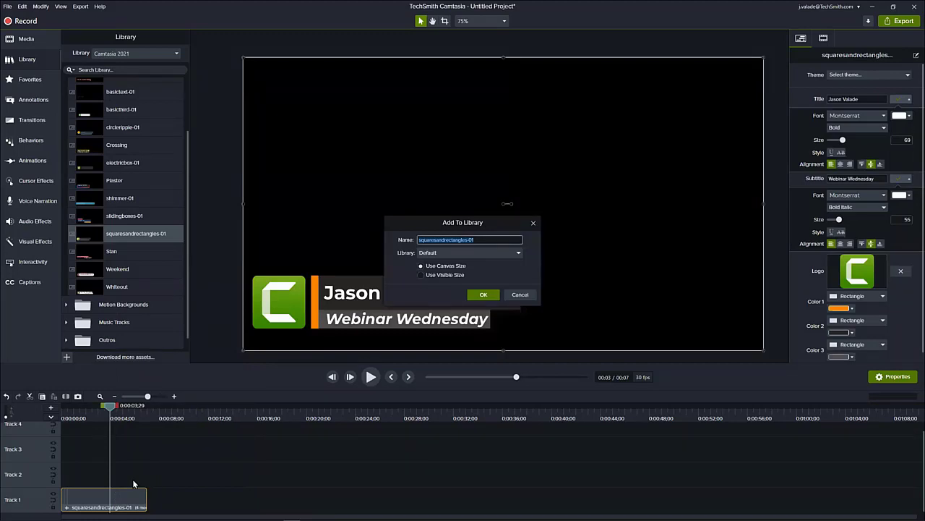
pyautogui.write('Jason Lower 3rd')
pyautogui.click(517, 254)
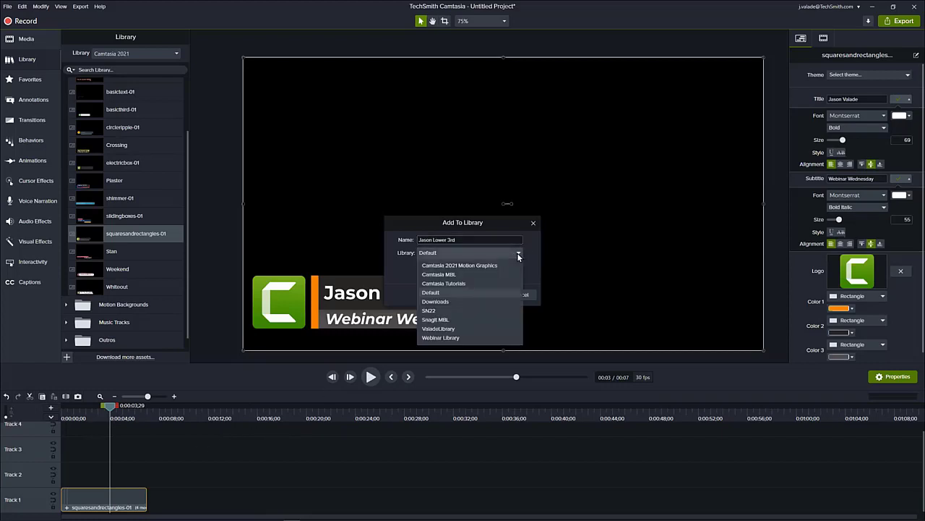
pyautogui.click(456, 338)
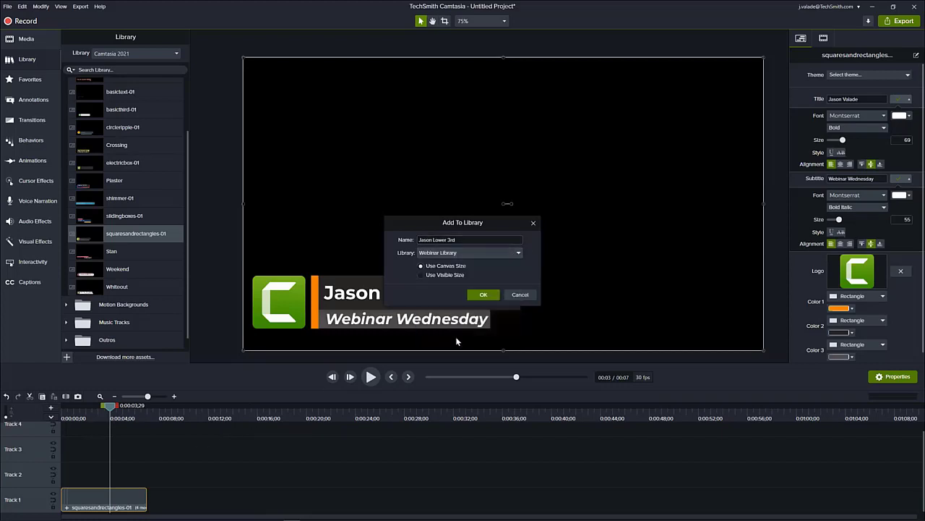
pyautogui.click(485, 295)
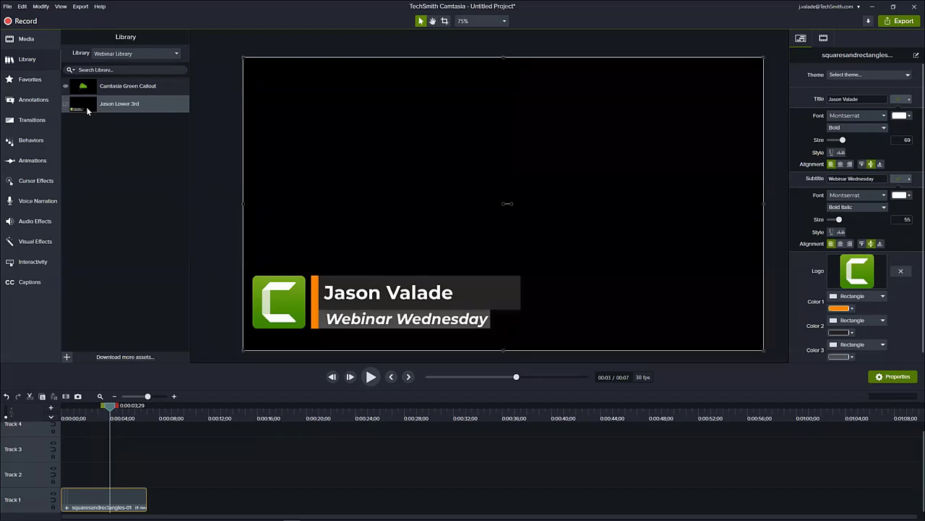
# - Add the saved lower third from the Webinar Library to the timeline at about 17 seconds and preview it near 20 seconds
pyautogui.moveTo(181, 418); pyautogui.dragTo(269, 422)
pyautogui.rightClick(160, 107)
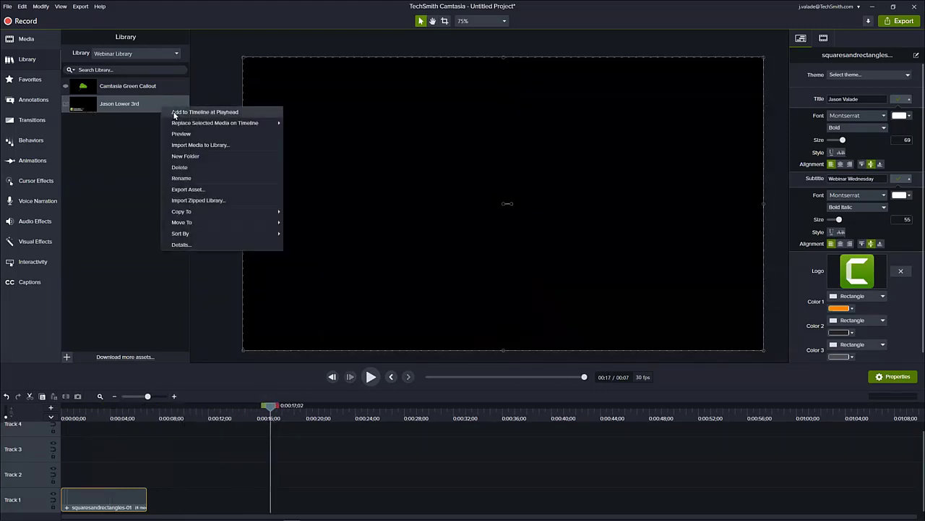
pyautogui.click(174, 114)
pyautogui.moveTo(269, 409); pyautogui.dragTo(305, 426)
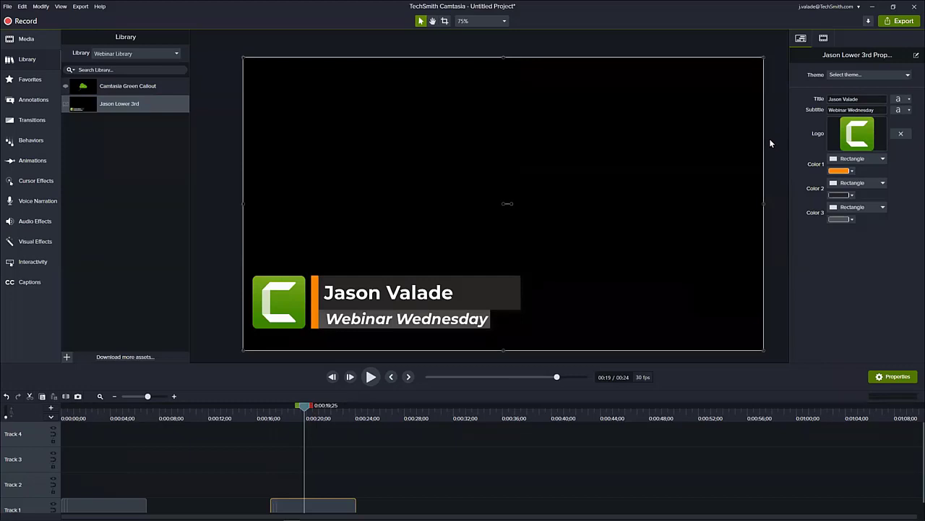
# - Remove all empty tracks from the timeline
pyautogui.scroll(-1, 257, 432)
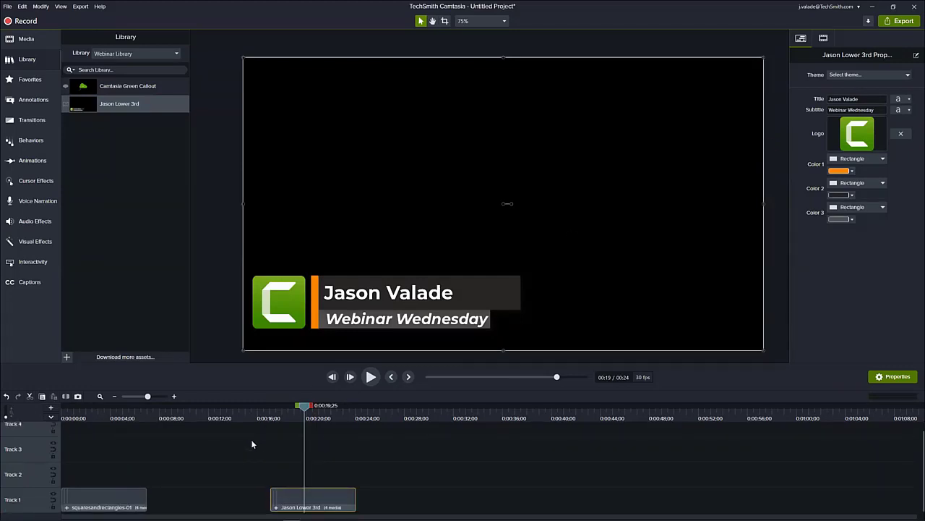
pyautogui.rightClick(34, 444)
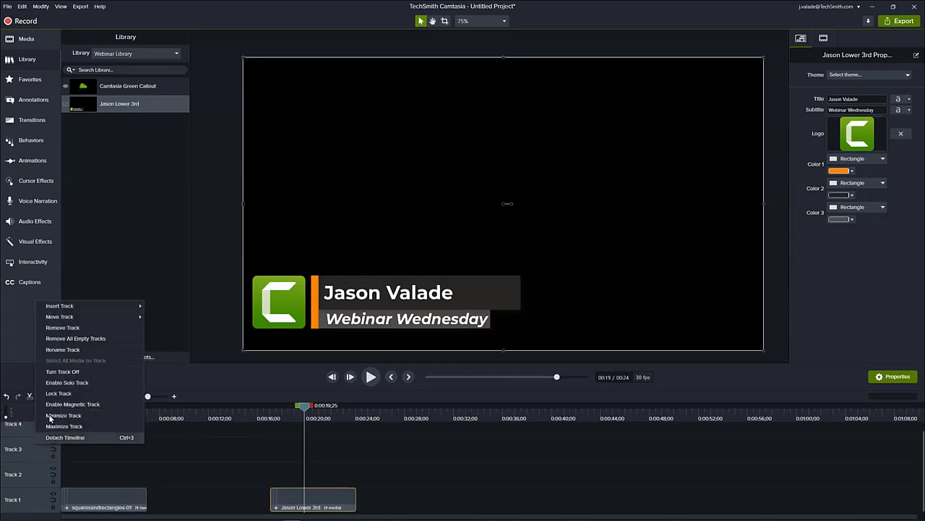
pyautogui.click(76, 337)
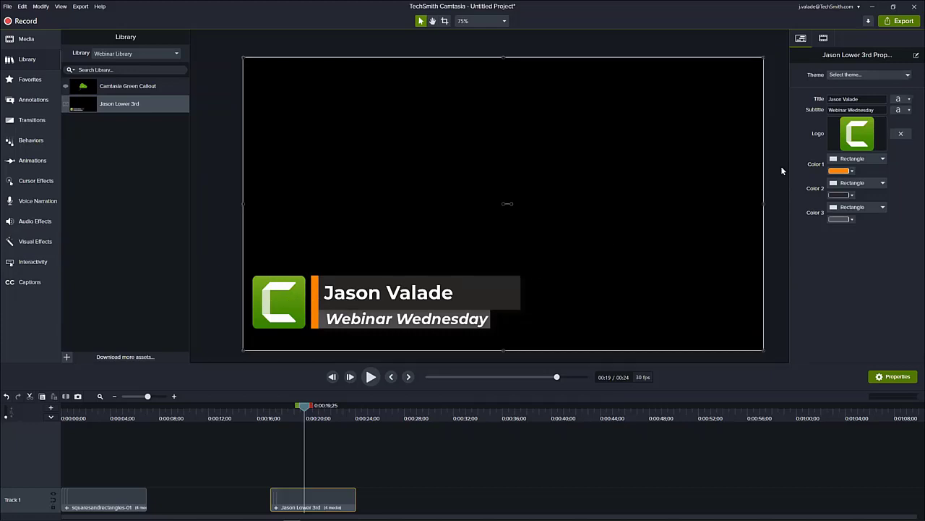
# - Open the Theme Manager from the lower third's theme options and dismiss its introduction
pyautogui.click(908, 75)
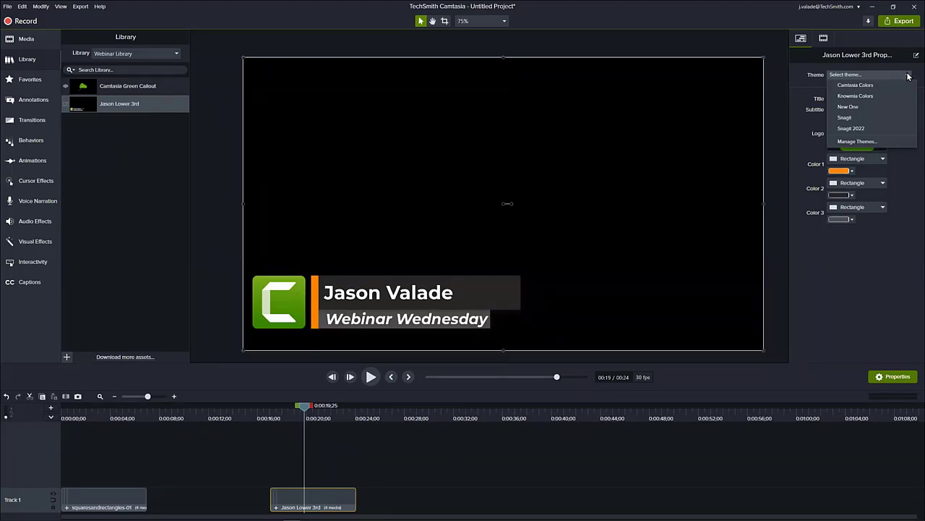
pyautogui.click(854, 141)
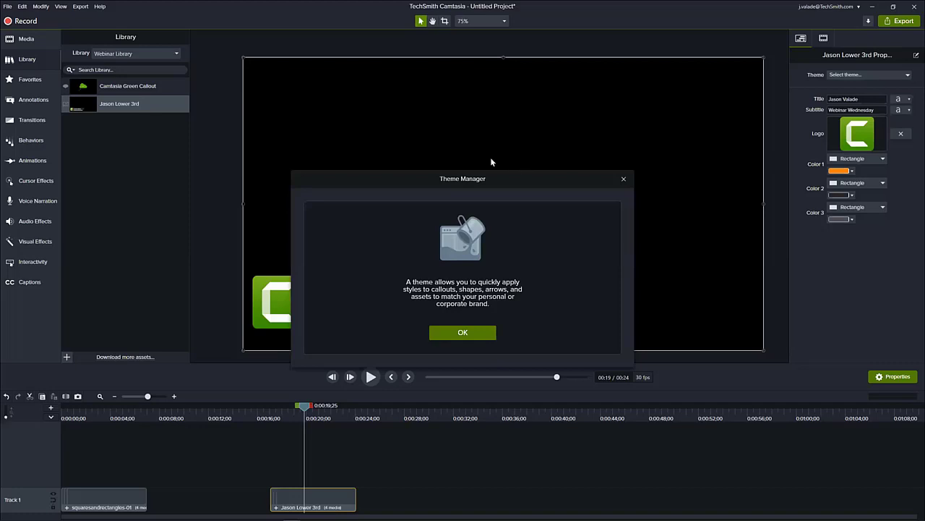
pyautogui.click(458, 333)
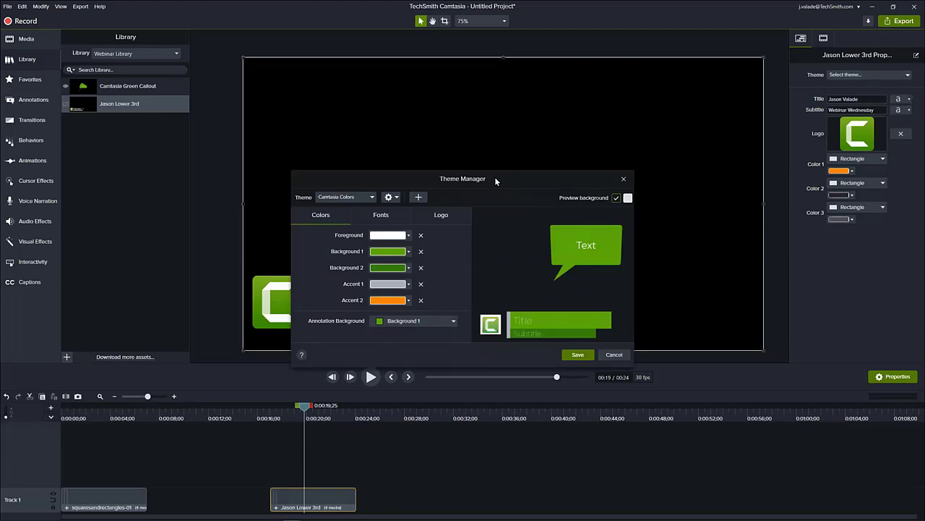
# - Move the Theme Manager clear of the lower third and preview the Knowmia Colors and Snagit 2022 themes
pyautogui.moveTo(495, 177); pyautogui.dragTo(668, 98)
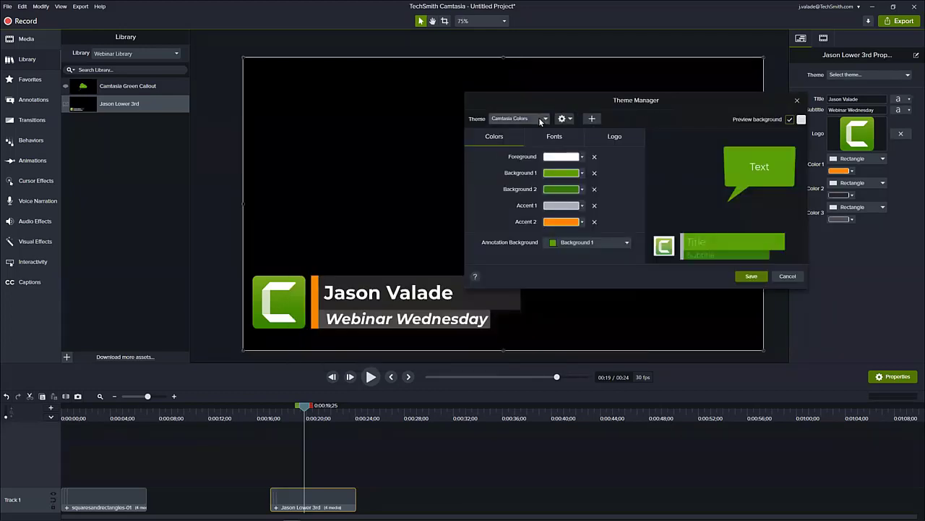
pyautogui.click(539, 121)
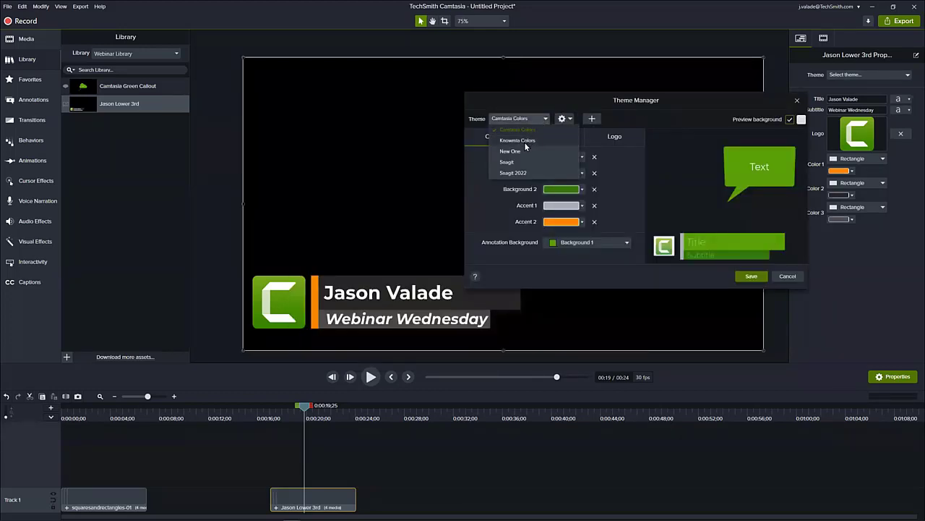
pyautogui.click(519, 140)
pyautogui.click(530, 119)
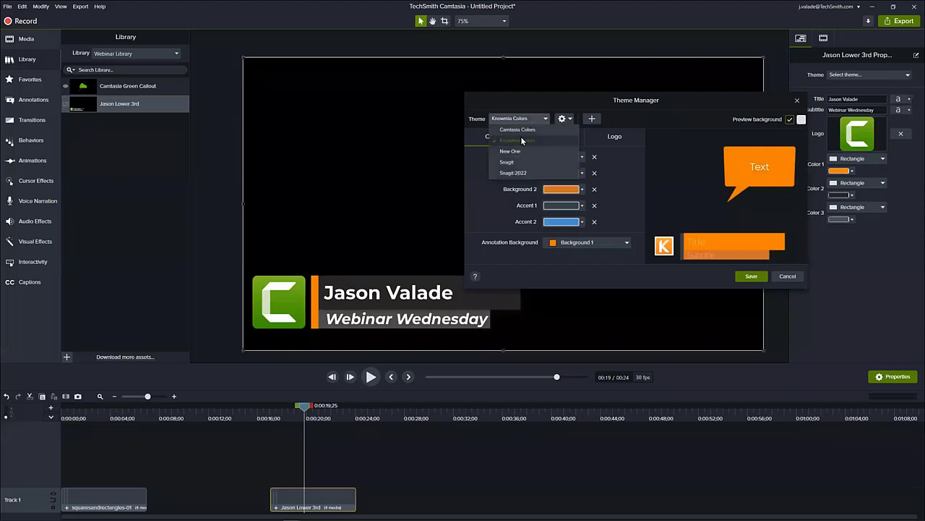
pyautogui.click(505, 175)
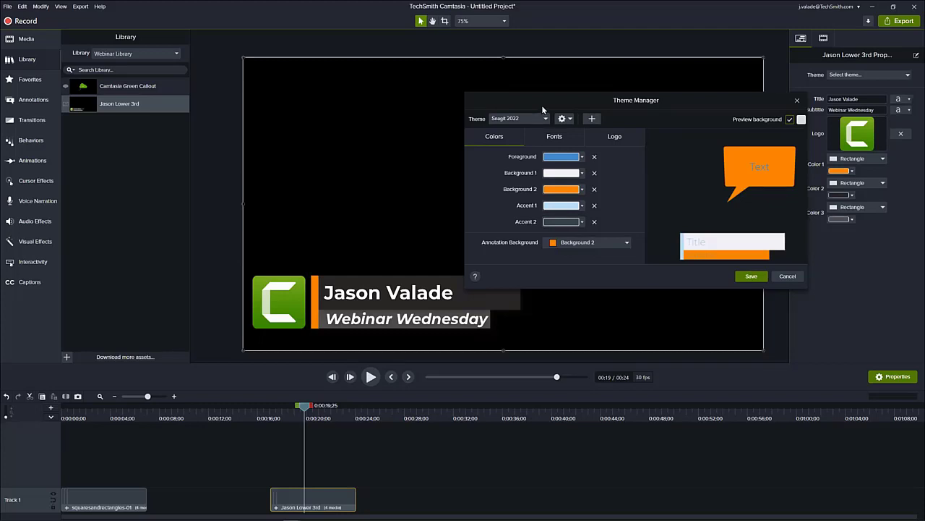
# - Create a new theme named Webinar Theme
pyautogui.click(593, 119)
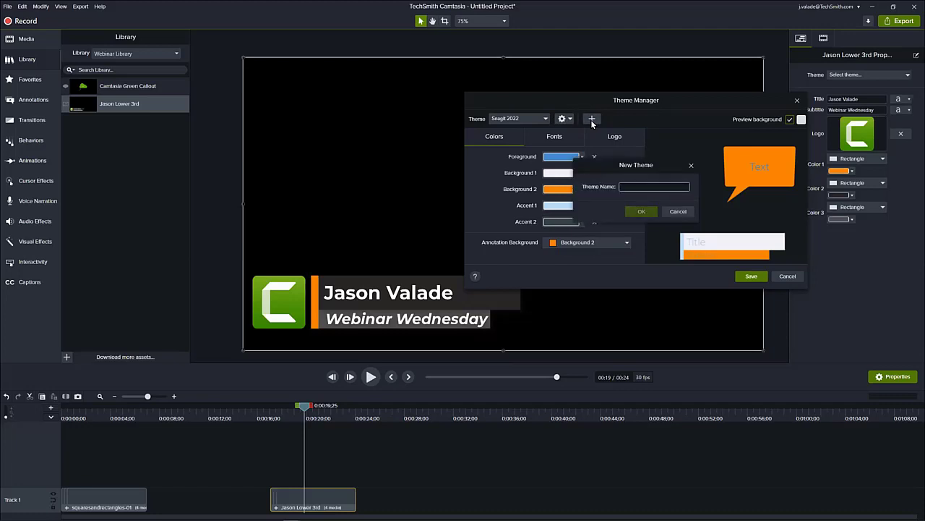
pyautogui.write('We')
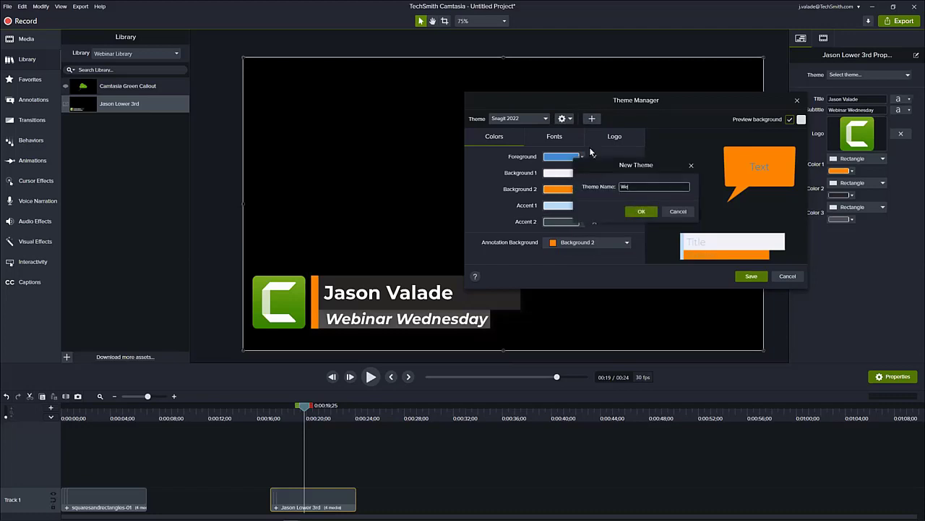
pyautogui.write('binar Theme')
pyautogui.click(639, 209)
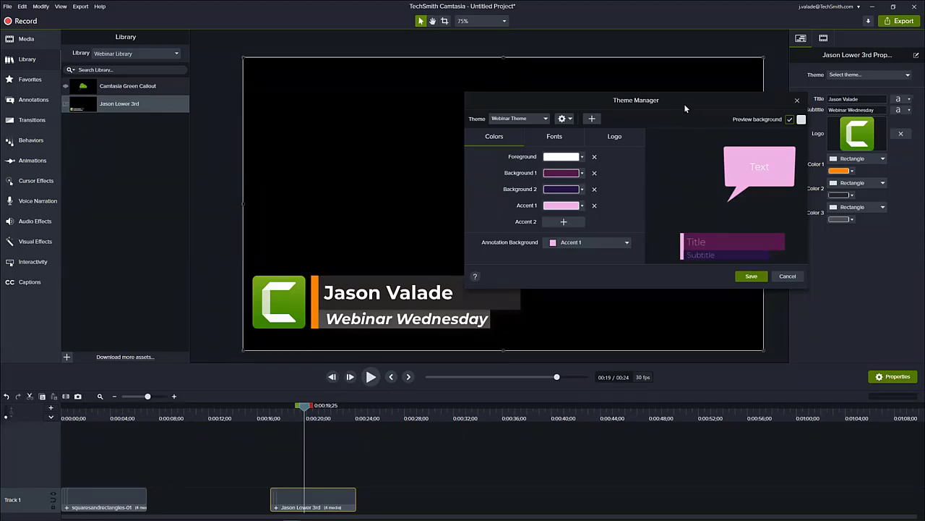
# - Examine the Foreground color options of the Webinar Theme, switching the color mode to RGB and back to hex
pyautogui.moveTo(685, 106); pyautogui.dragTo(730, 116)
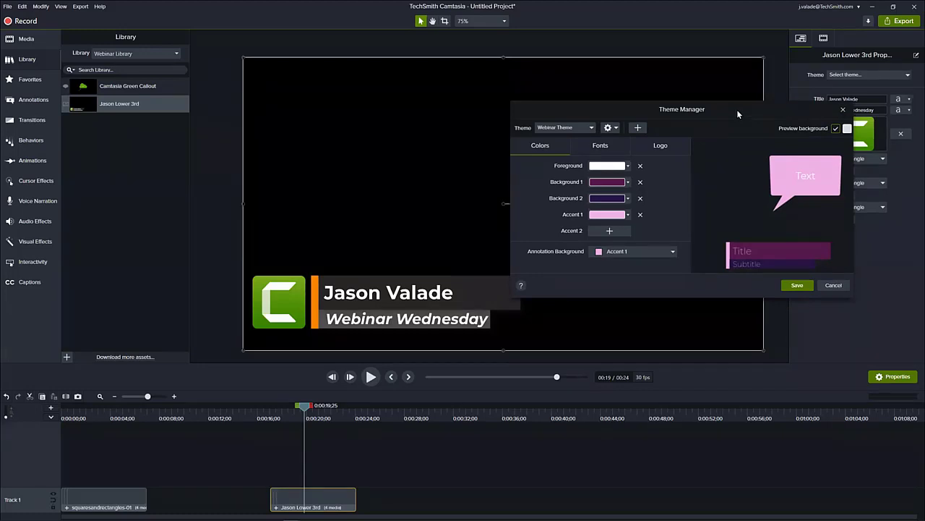
pyautogui.click(628, 166)
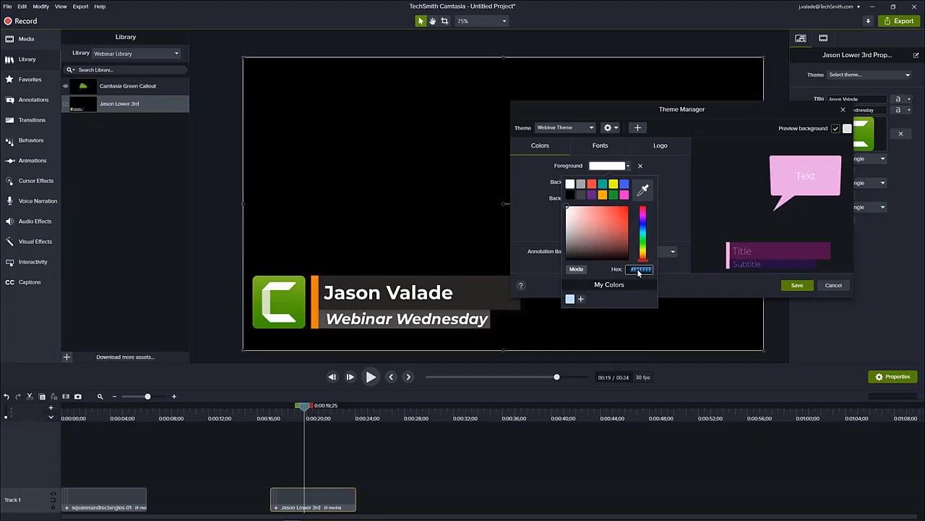
pyautogui.click(582, 271)
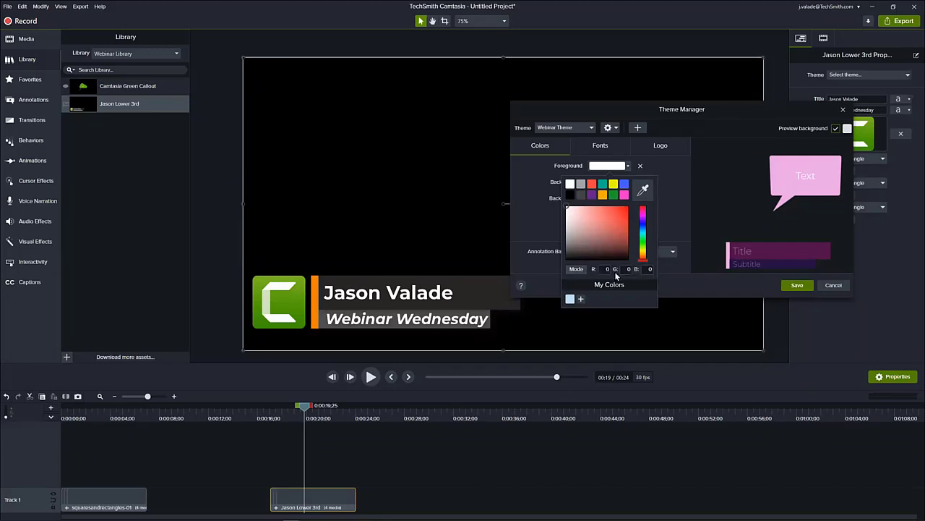
pyautogui.click(573, 269)
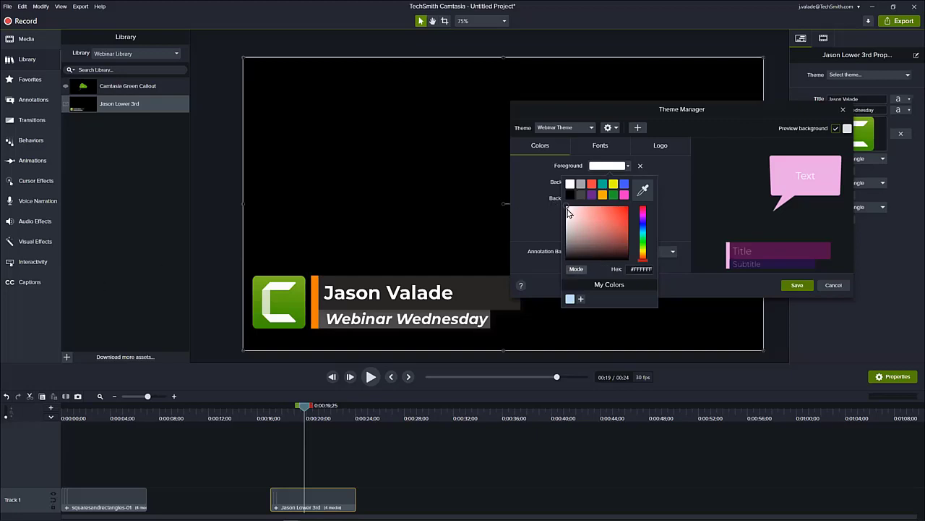
pyautogui.click(266, 256)
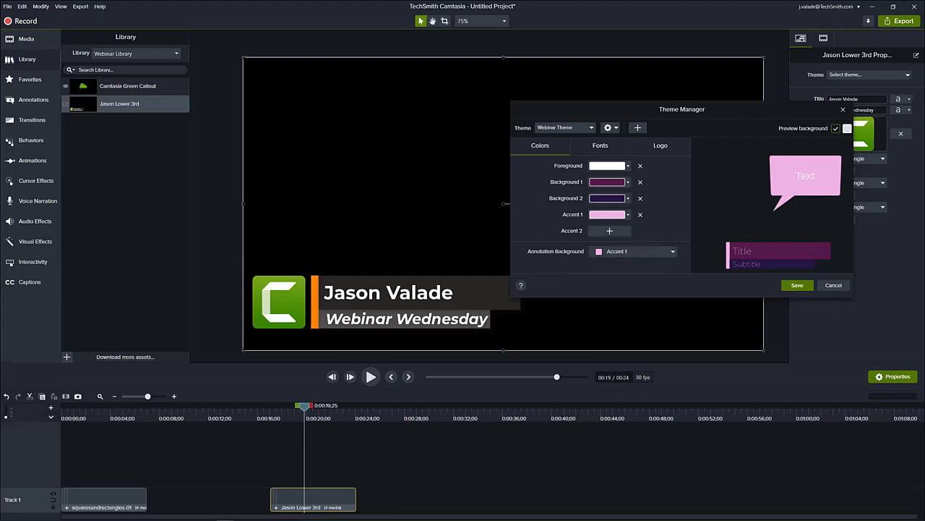
# - Switch to Snagit Editor with the ACME Brands Style Guide and dock its window to half of the screen
pyautogui.hotkey('alt', 'Tab')
pyautogui.press('super+Left')
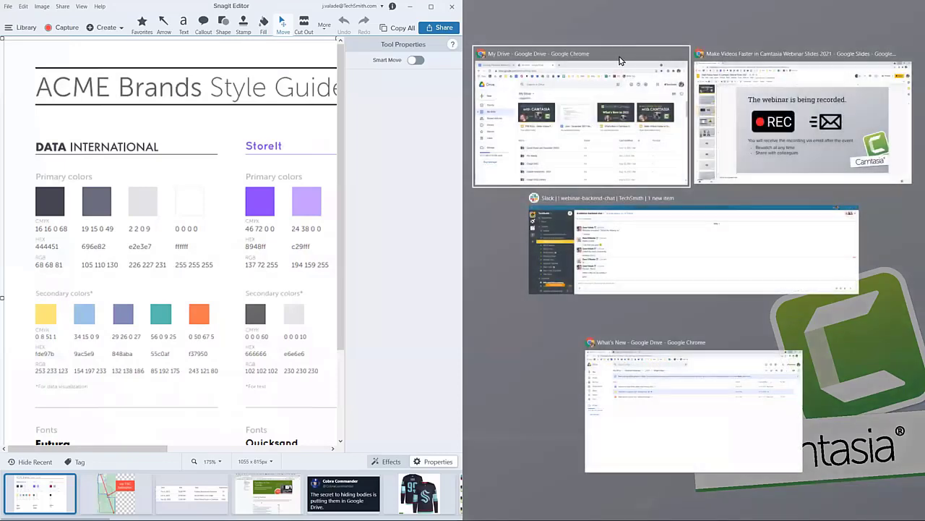
pyautogui.click(333, 264)
pyautogui.hotkey('alt', 'Tab')
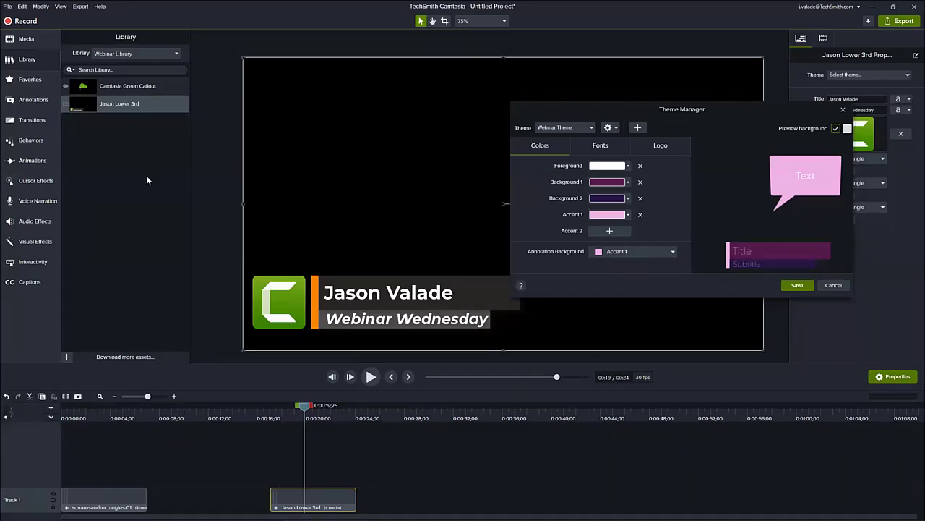
pyautogui.hotkey('alt', 'Tab')
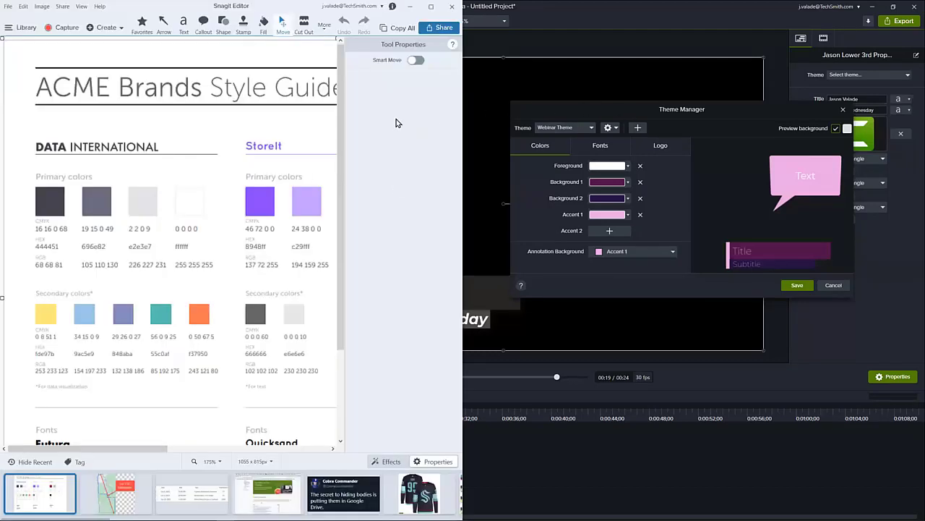
# - Close the Theme Manager and dock the Camtasia window on the other half of the screen, beside the style guide
pyautogui.click(684, 104)
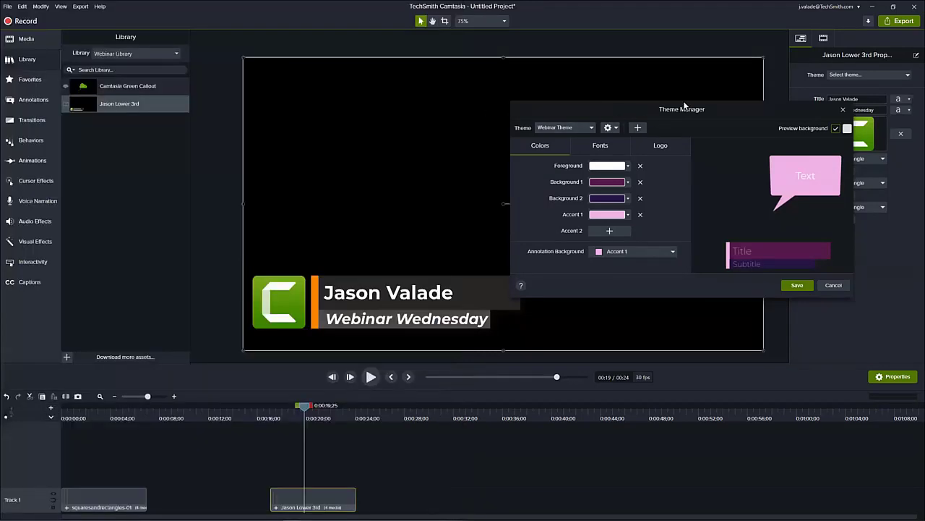
pyautogui.moveTo(684, 104); pyautogui.dragTo(681, 114)
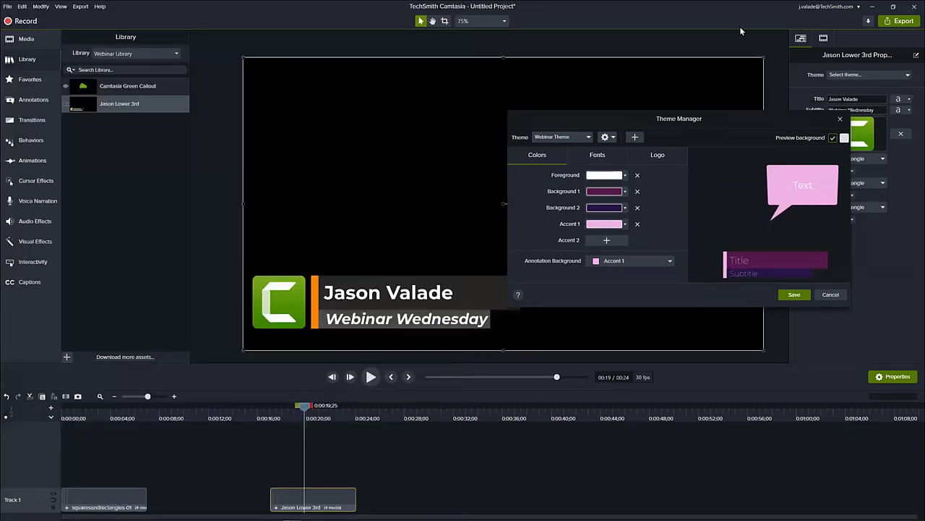
pyautogui.click(840, 119)
pyautogui.click(894, 6)
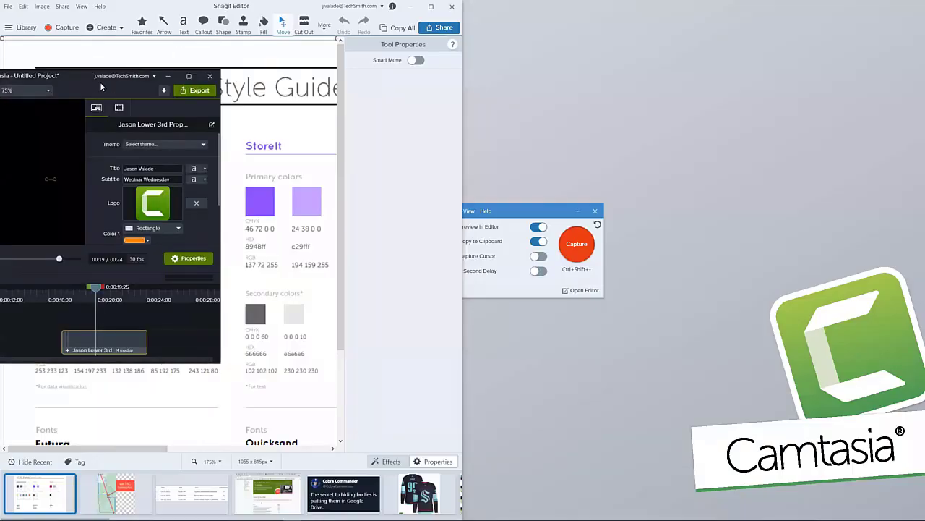
pyautogui.moveTo(77, 74); pyautogui.dragTo(645, 163)
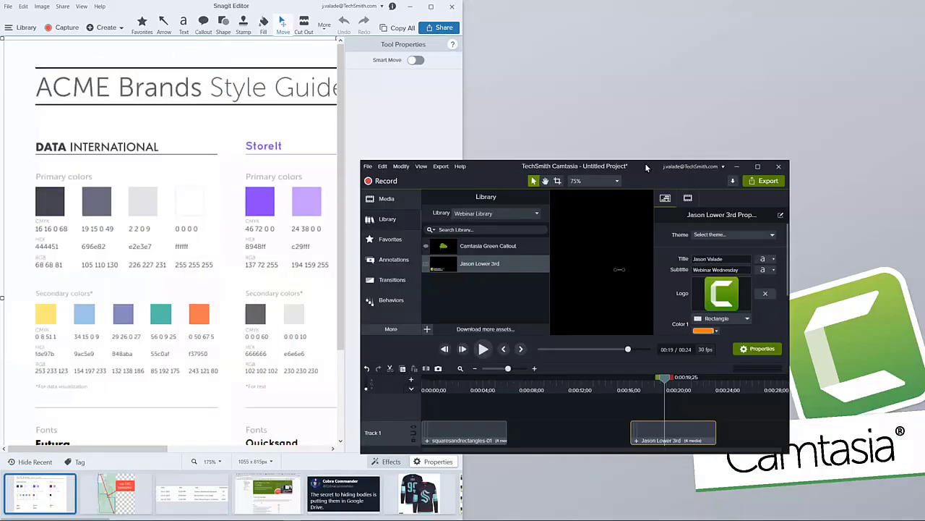
pyautogui.press('super+Right')
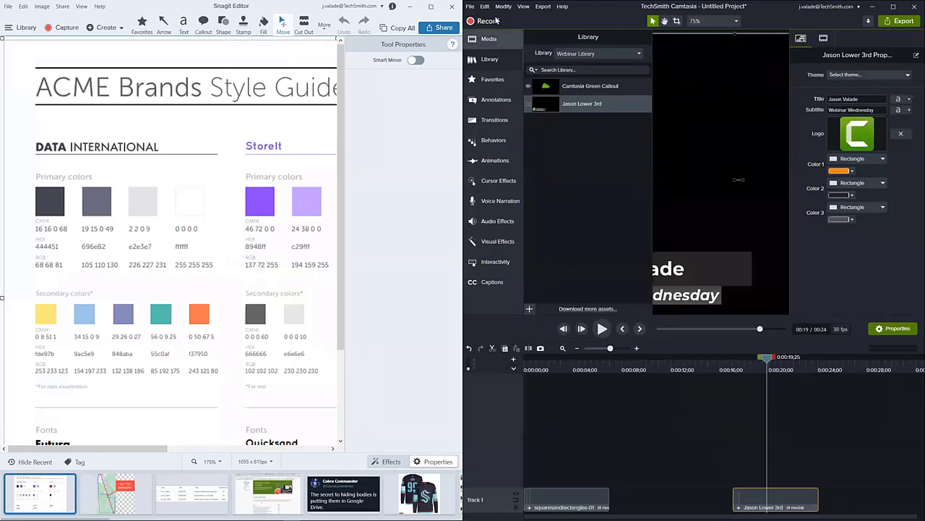
# - Reopen the Theme Manager and set the Webinar Theme's Background 1 to orange #F37950, sampled from the Data International secondary colors
pyautogui.click(863, 71)
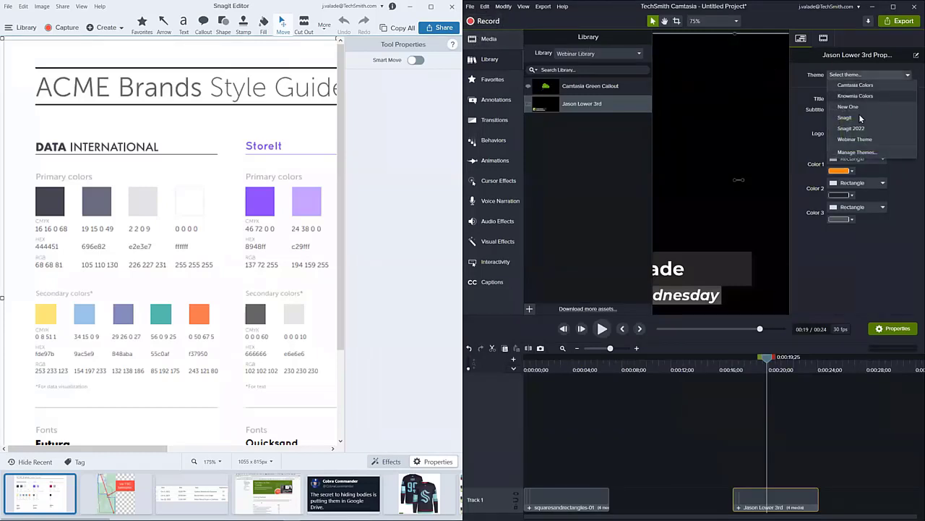
pyautogui.click(861, 155)
pyautogui.moveTo(737, 179); pyautogui.dragTo(688, 118)
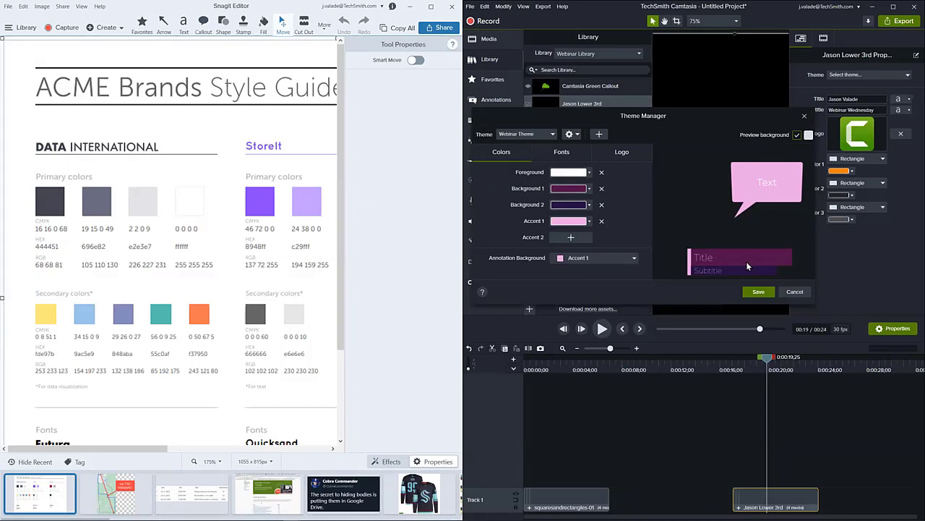
pyautogui.click(590, 189)
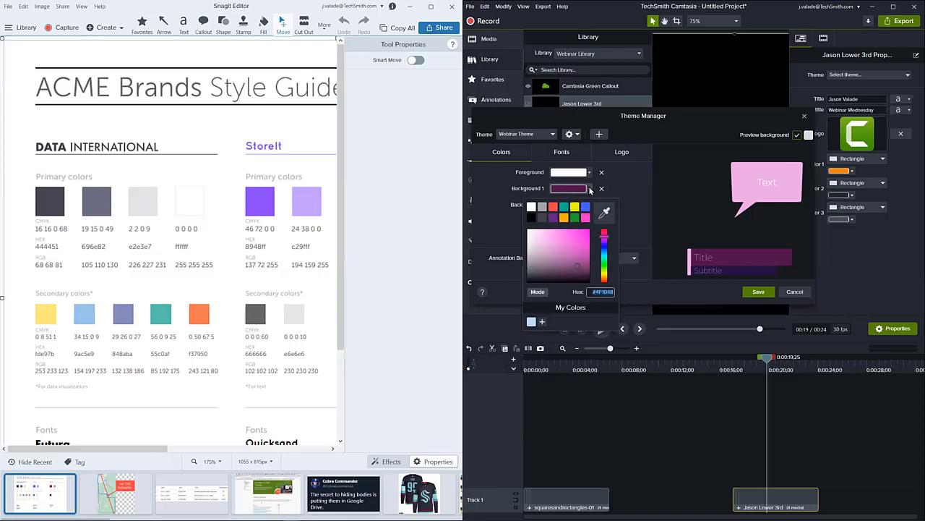
pyautogui.click(603, 210)
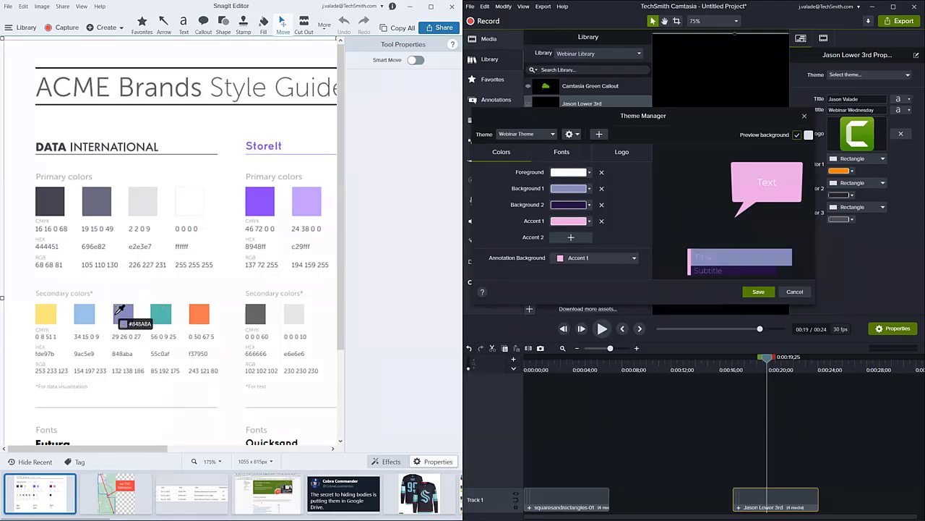
pyautogui.click(196, 314)
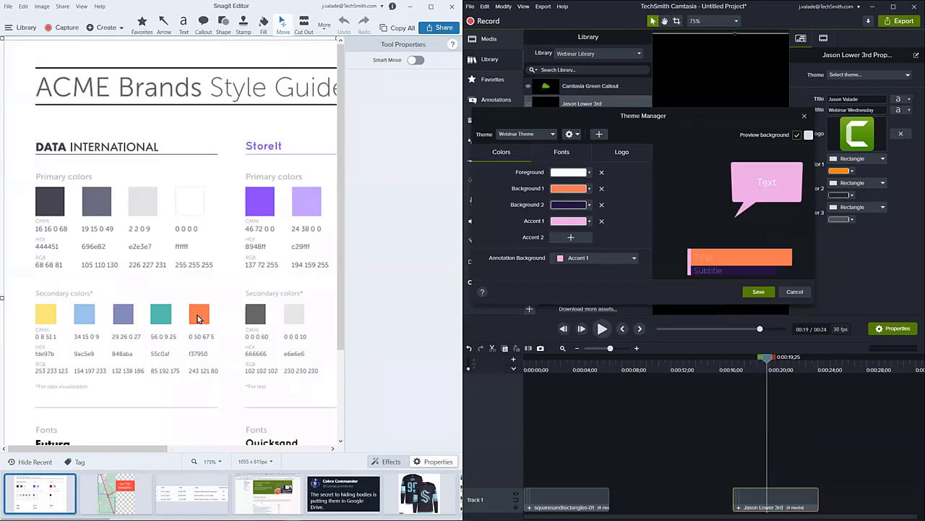
# - Sample the Data International swatches to set Background 2 to teal #55C0AF and Accent 1 to purple-blue #848ABA
pyautogui.click(589, 204)
pyautogui.click(603, 228)
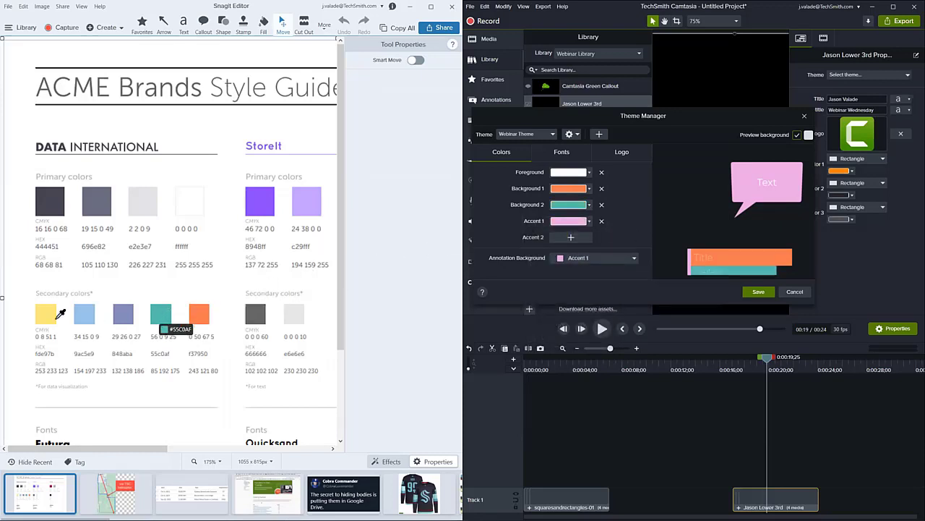
pyautogui.click(167, 312)
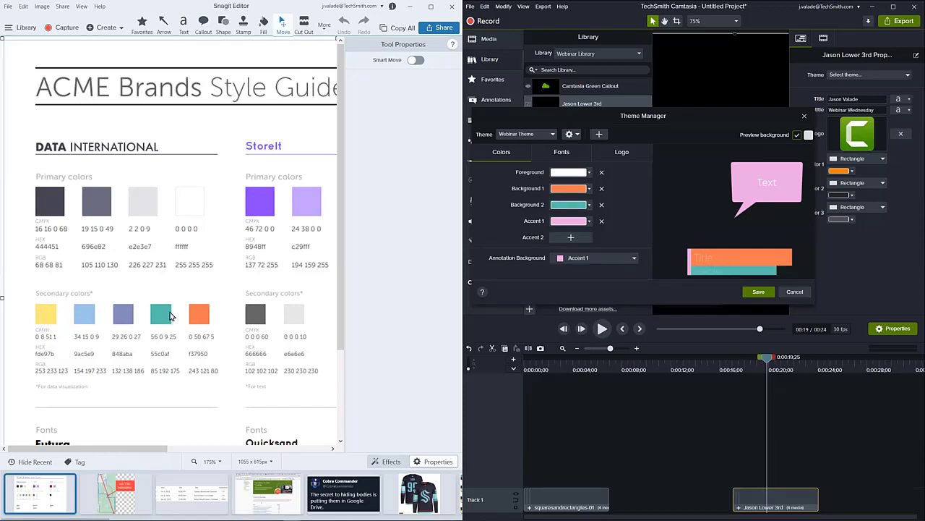
pyautogui.click(590, 220)
pyautogui.click(604, 246)
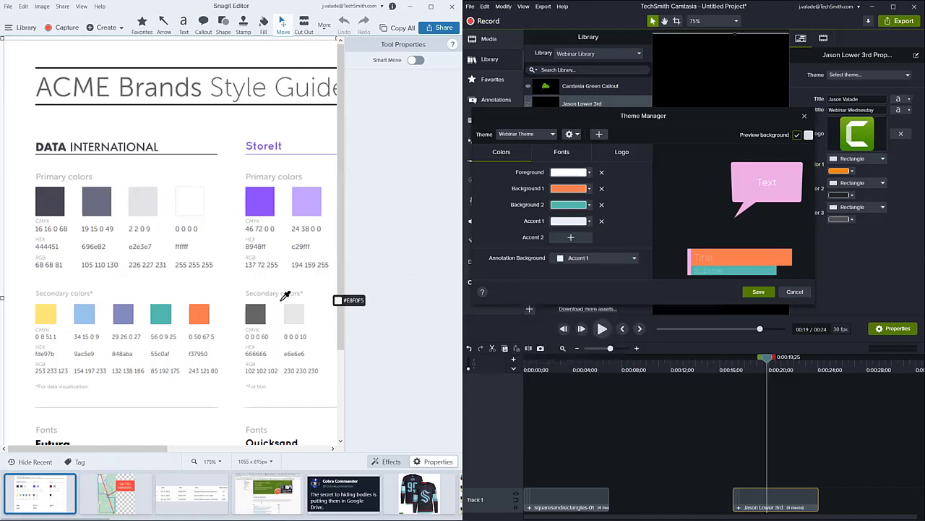
pyautogui.click(127, 312)
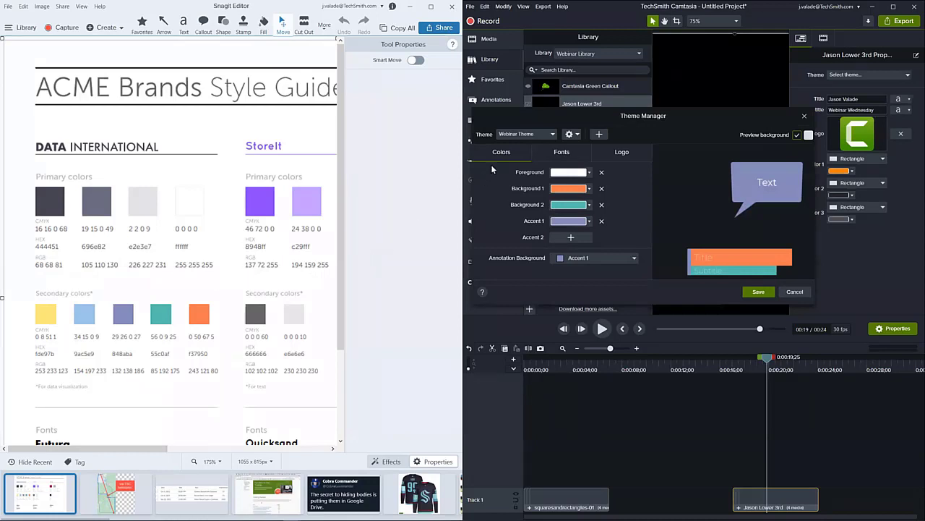
# - Set the Webinar Theme's Font 1 to Roboto Black
pyautogui.click(564, 155)
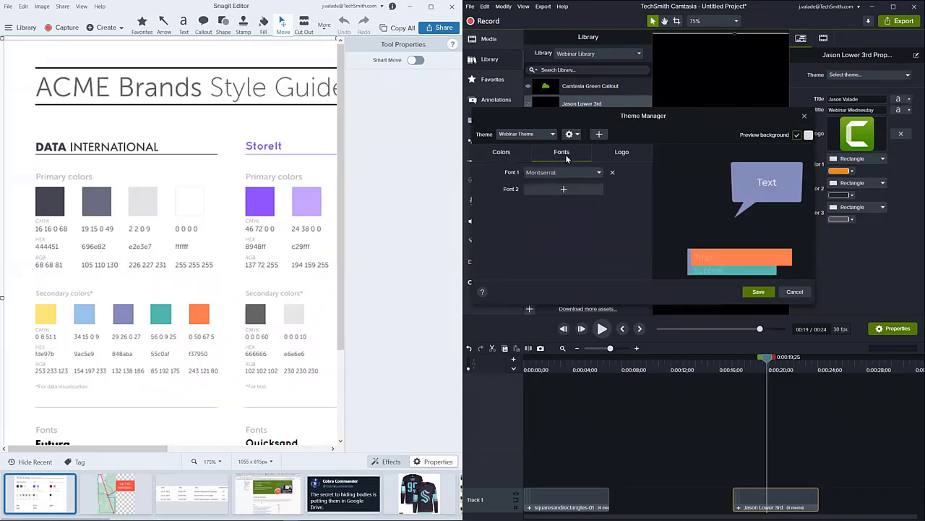
pyautogui.scroll(-1, 151, 308)
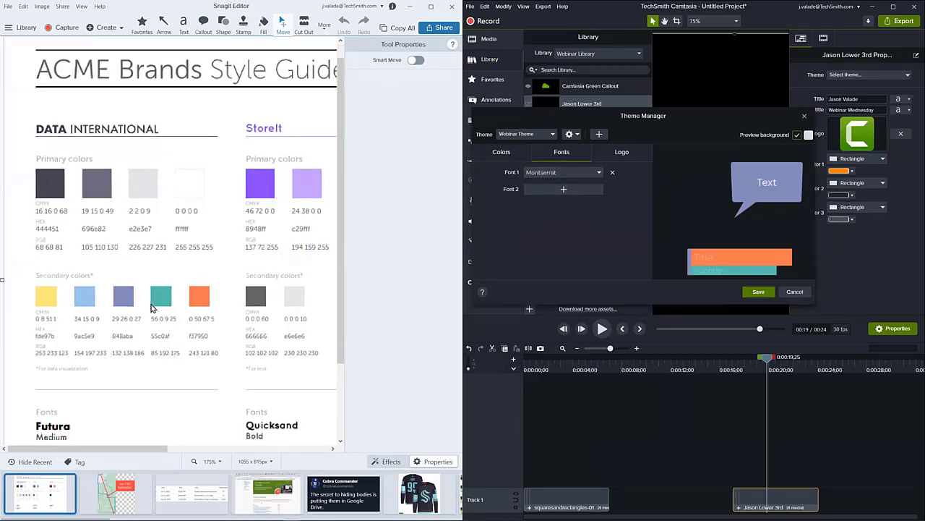
pyautogui.scroll(-2, 152, 308)
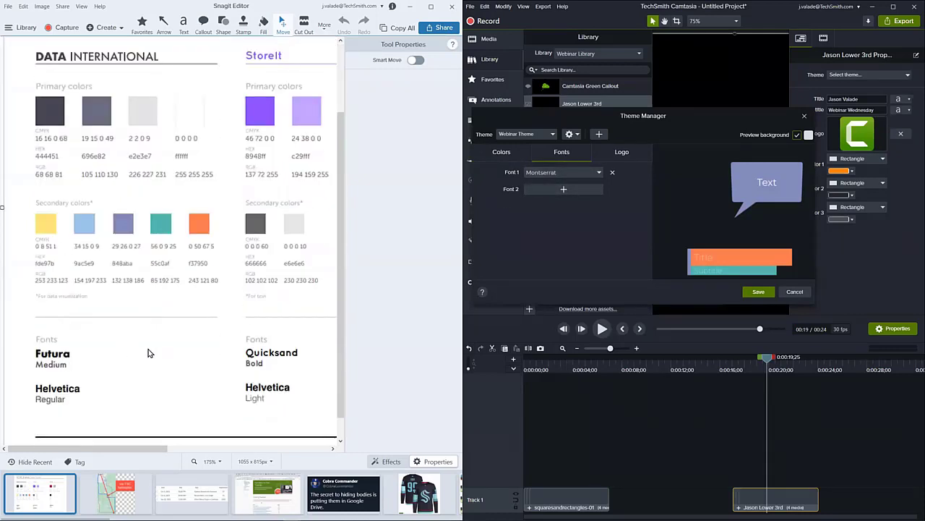
pyautogui.click(598, 173)
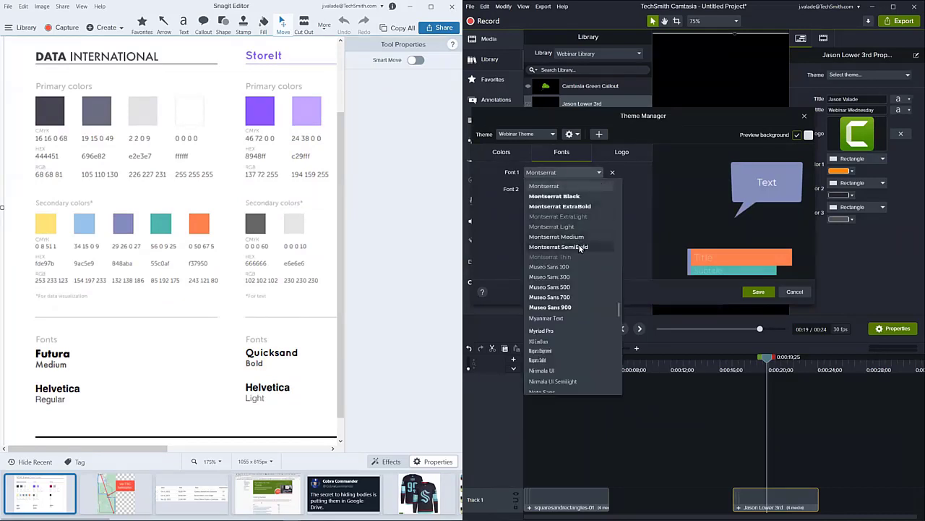
pyautogui.scroll(5, 580, 248)
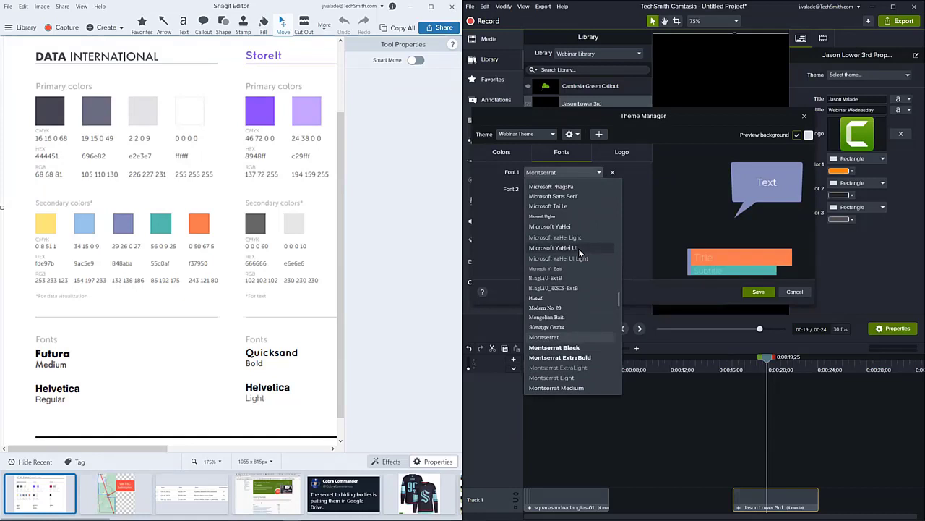
pyautogui.scroll(10, 578, 248)
pyautogui.scroll(5, 579, 252)
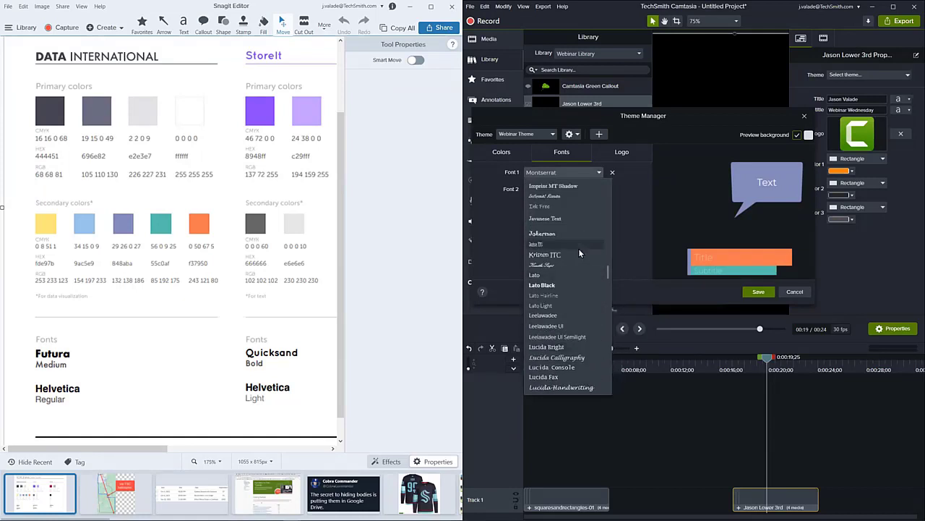
pyautogui.scroll(5, 579, 252)
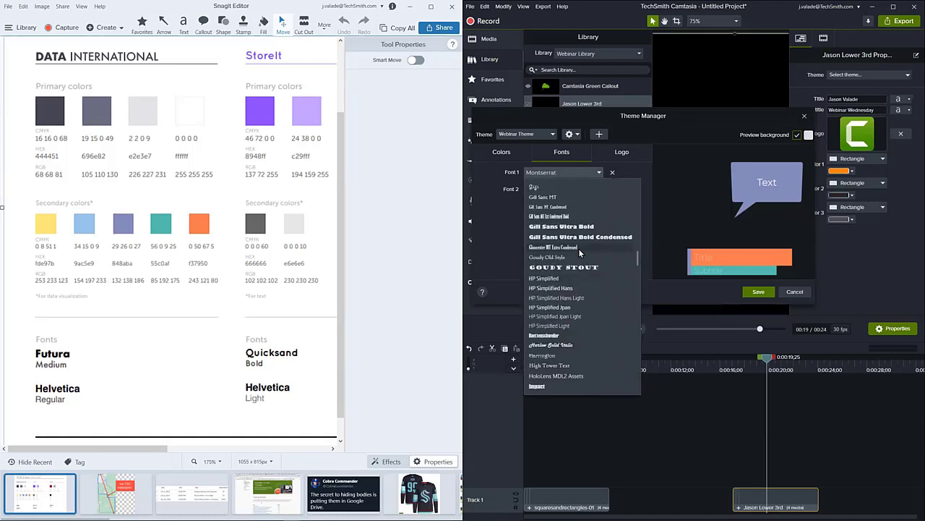
pyautogui.scroll(-3, 578, 248)
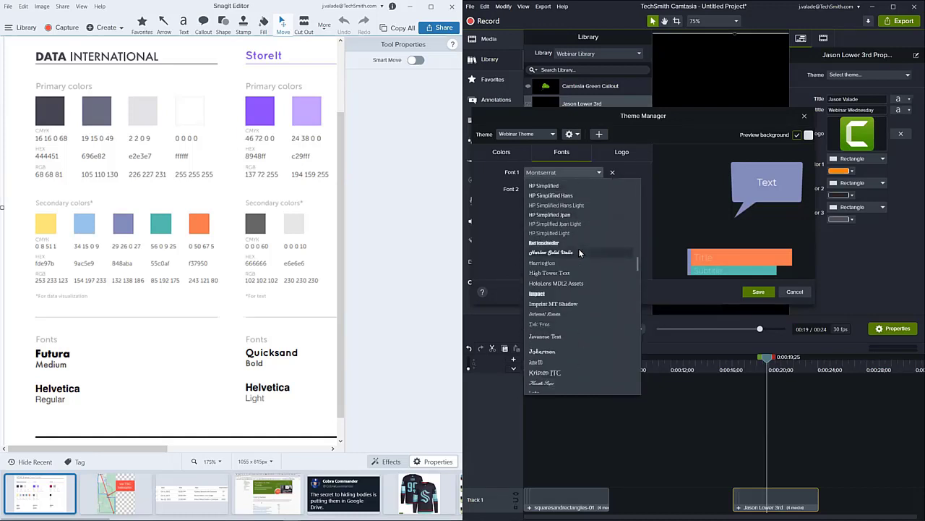
pyautogui.scroll(3, 578, 248)
pyautogui.scroll(4, 578, 248)
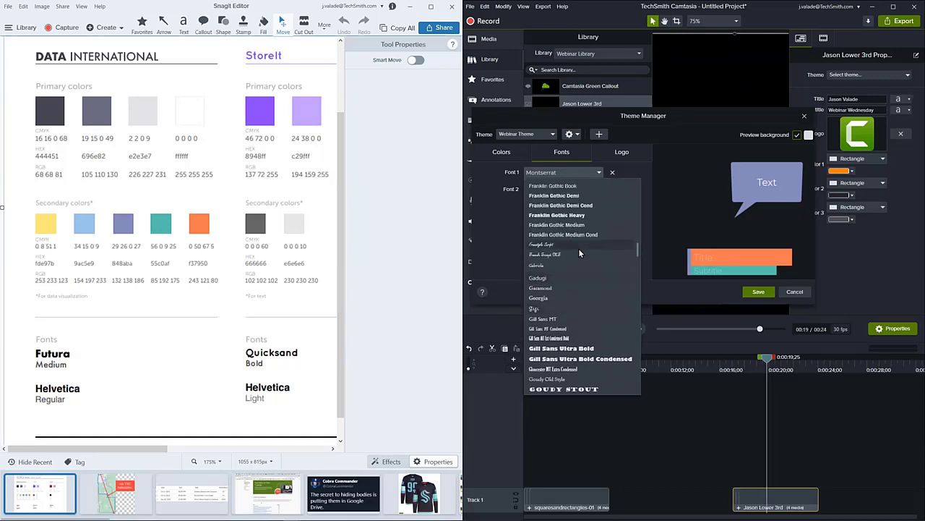
pyautogui.scroll(2, 578, 248)
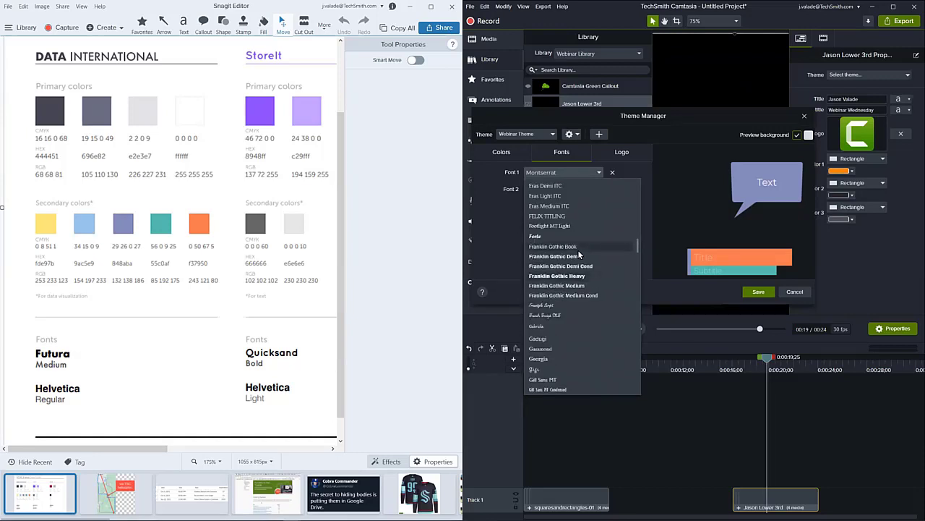
pyautogui.scroll(-6, 579, 248)
pyautogui.scroll(-5, 577, 250)
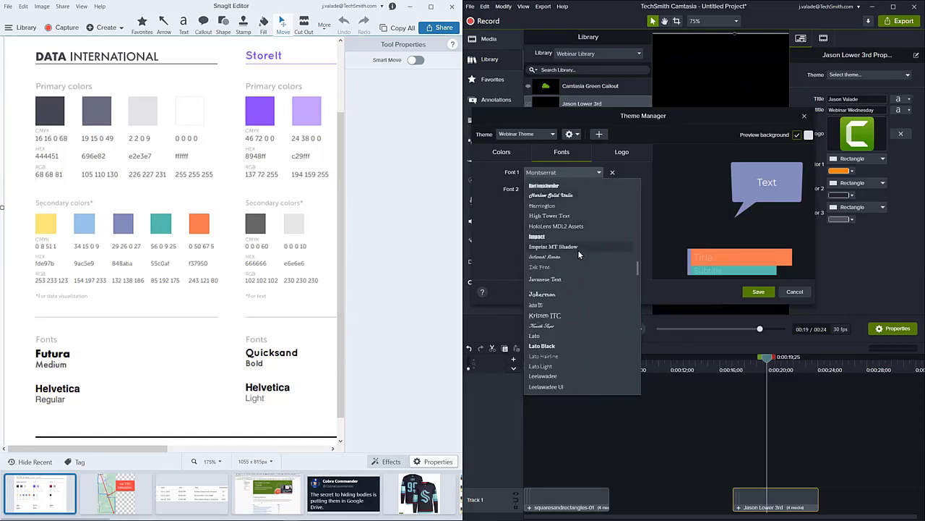
pyautogui.scroll(-6, 578, 249)
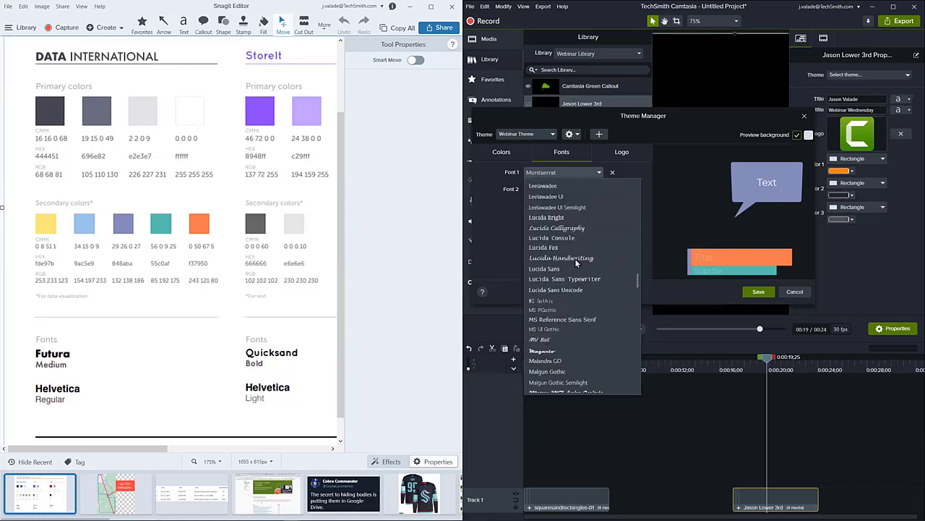
pyautogui.scroll(-12, 575, 262)
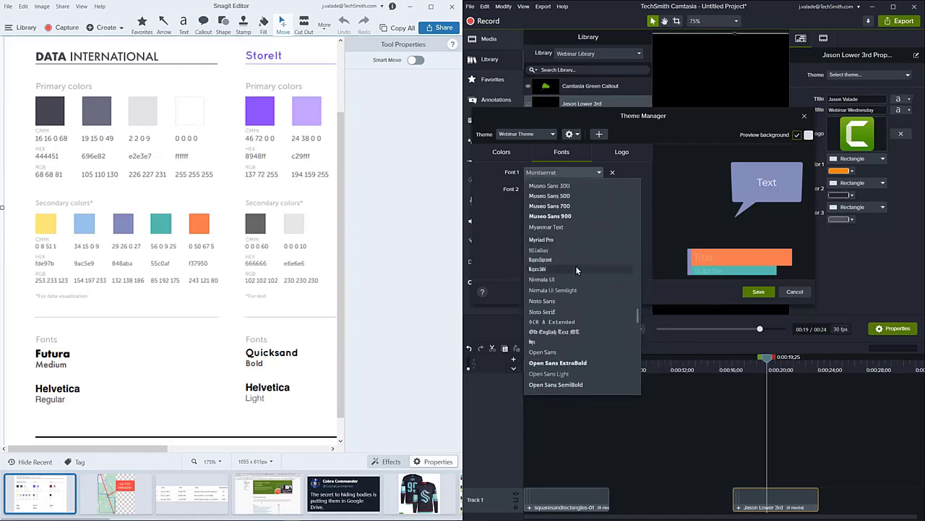
pyautogui.scroll(-10, 576, 270)
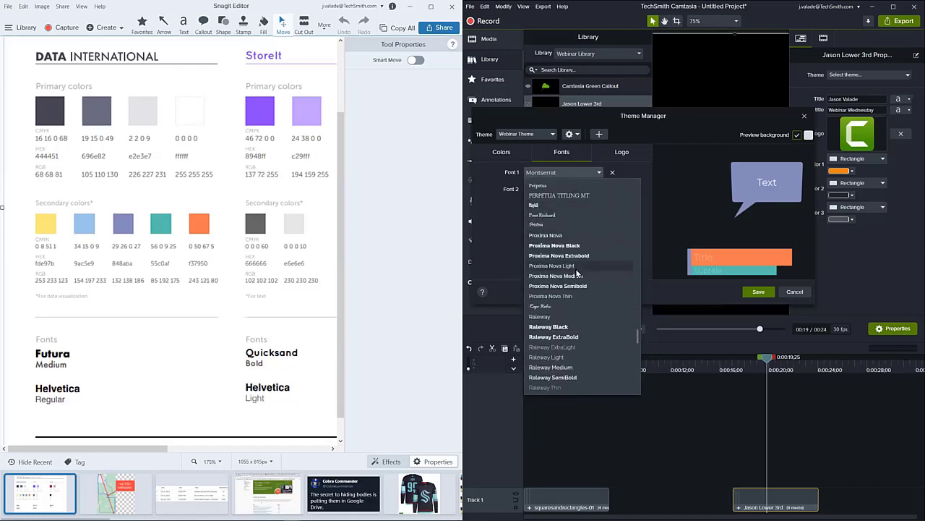
pyautogui.scroll(-5, 577, 273)
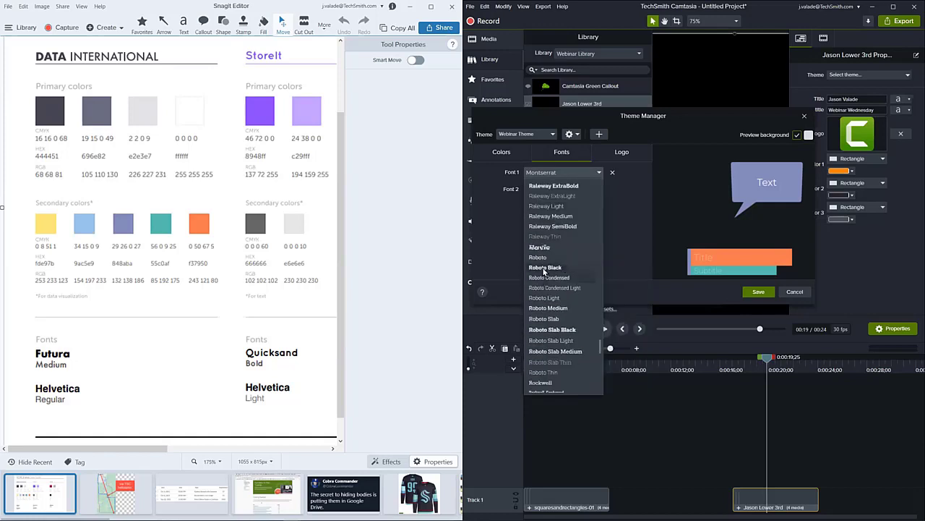
pyautogui.click(545, 268)
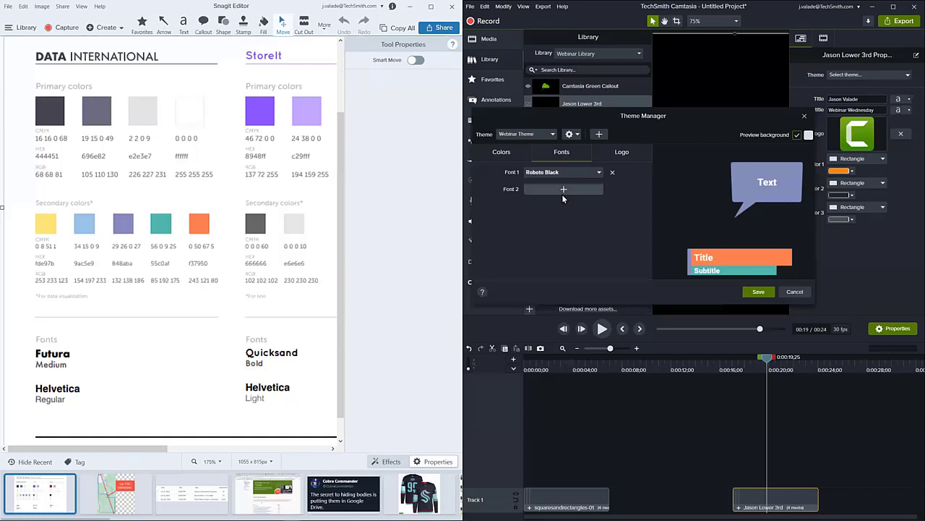
# - Minimize the style guide window and move the Theme Manager clear of the Camtasia window
pyautogui.click(411, 8)
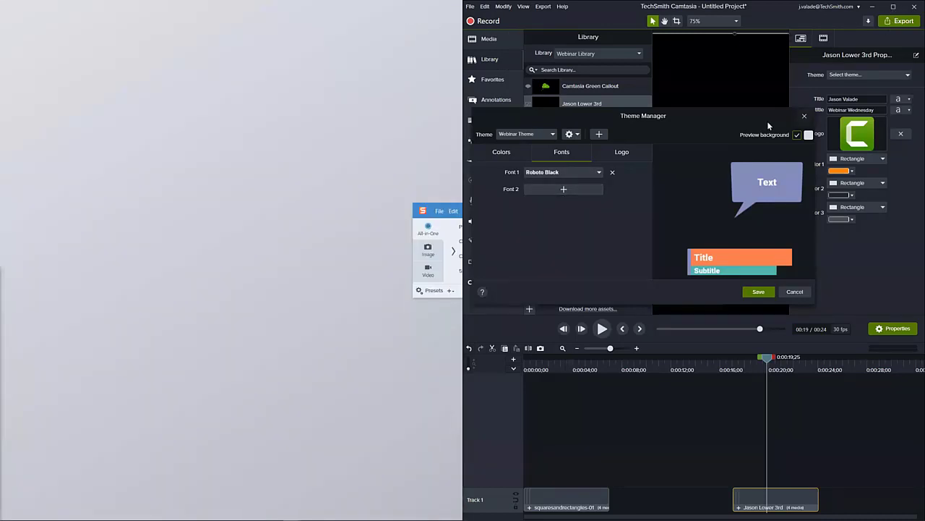
pyautogui.moveTo(767, 127); pyautogui.dragTo(400, 154)
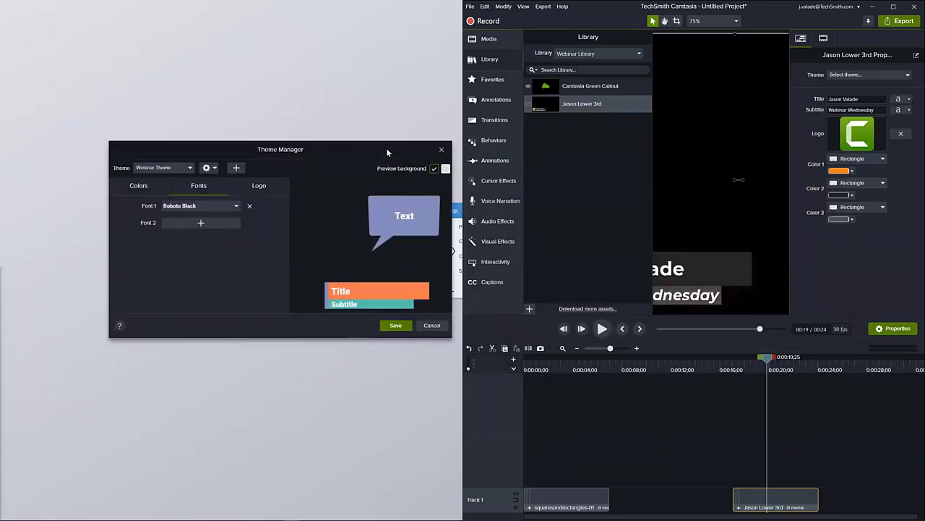
pyautogui.click(141, 185)
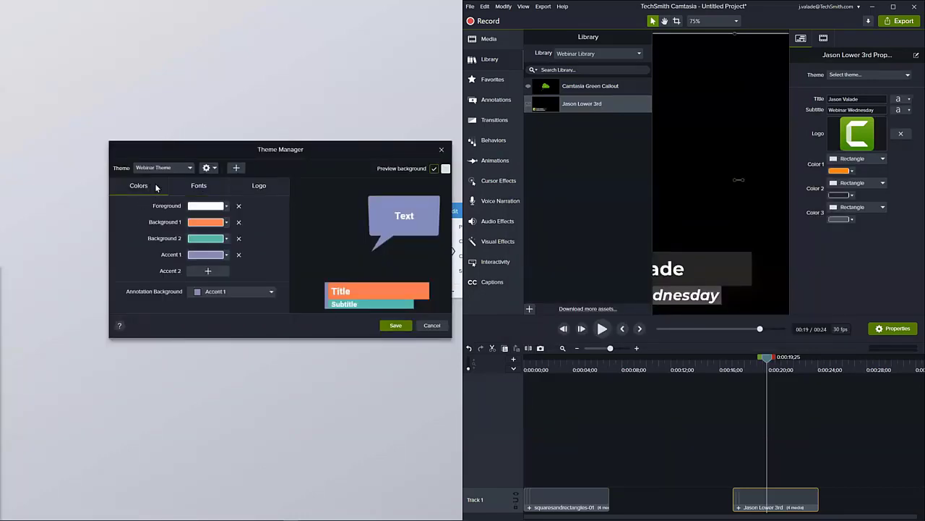
pyautogui.click(197, 187)
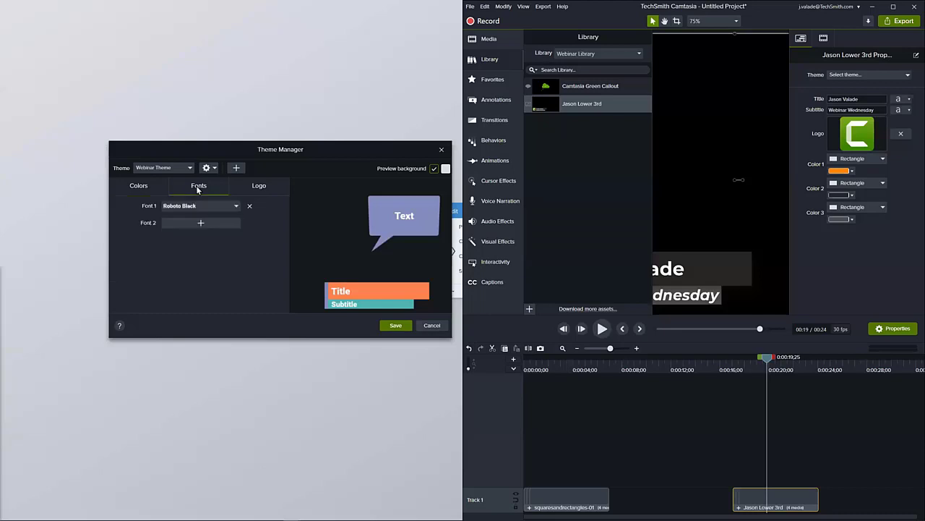
# - Add the cartoon avatar in the black TechSmith shirt, from the cartoon avatars folder in Documents, as the Webinar Theme's logo
pyautogui.click(251, 188)
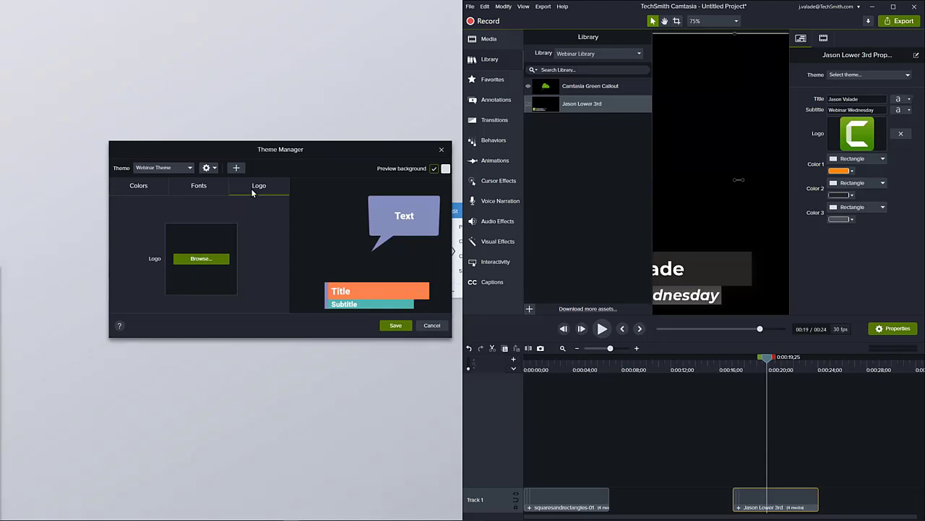
pyautogui.click(217, 264)
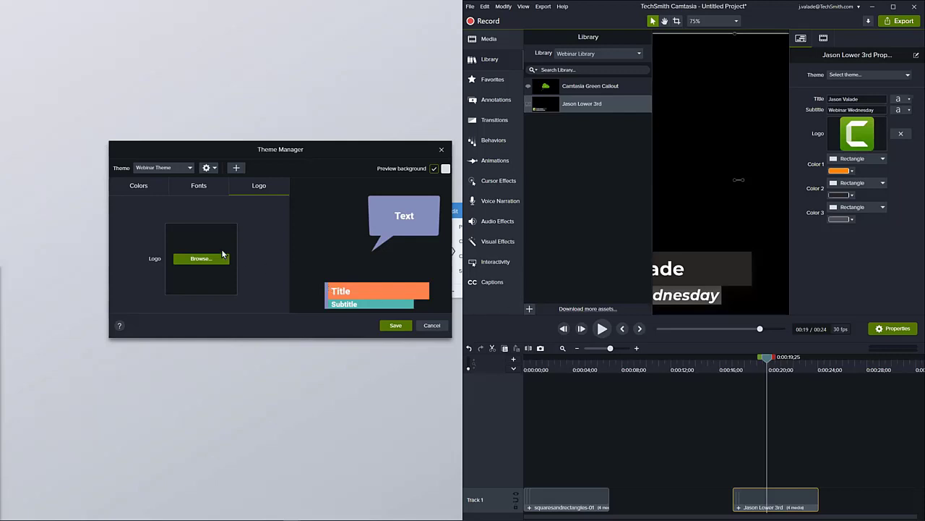
pyautogui.click(199, 258)
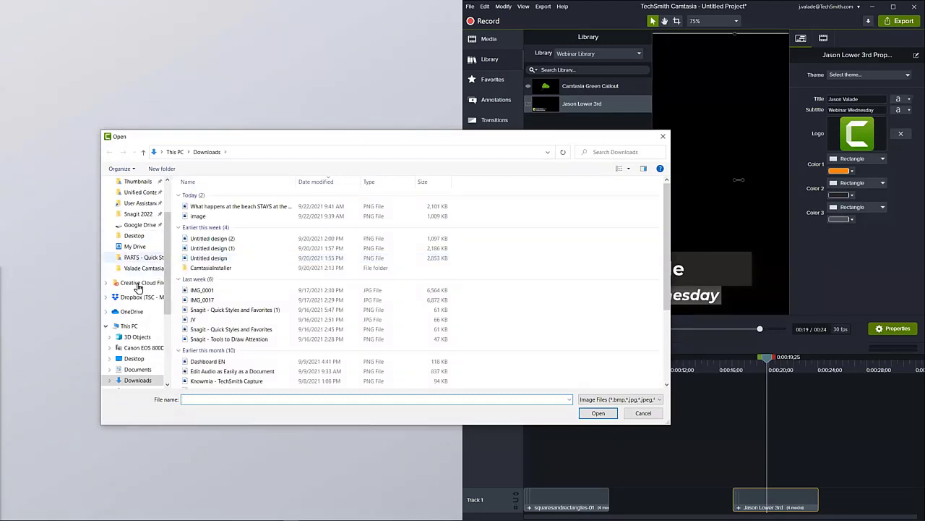
pyautogui.click(134, 370)
pyautogui.scroll(-5, 226, 293)
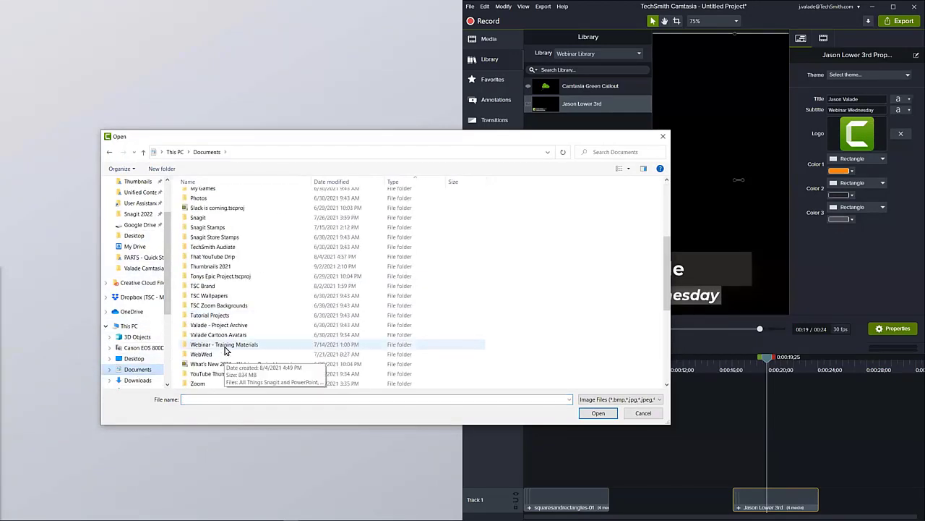
pyautogui.doubleClick(231, 336)
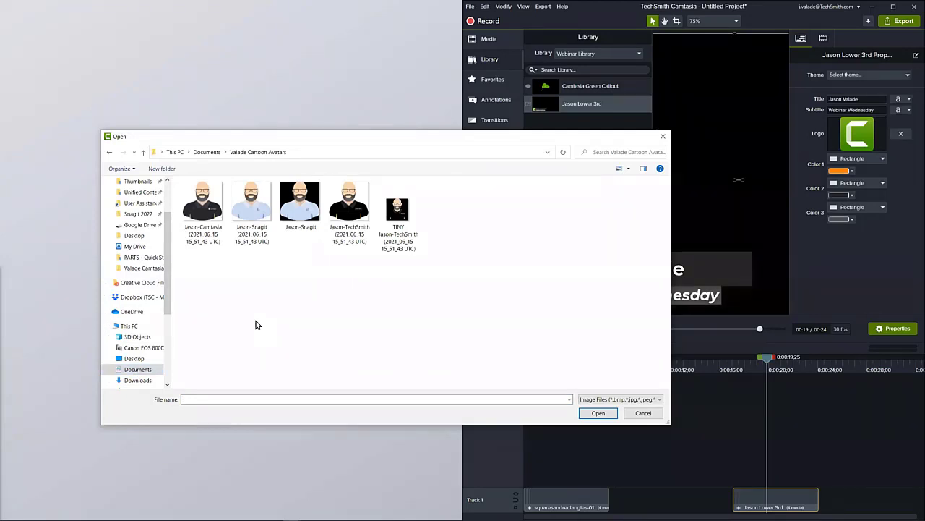
pyautogui.click(345, 219)
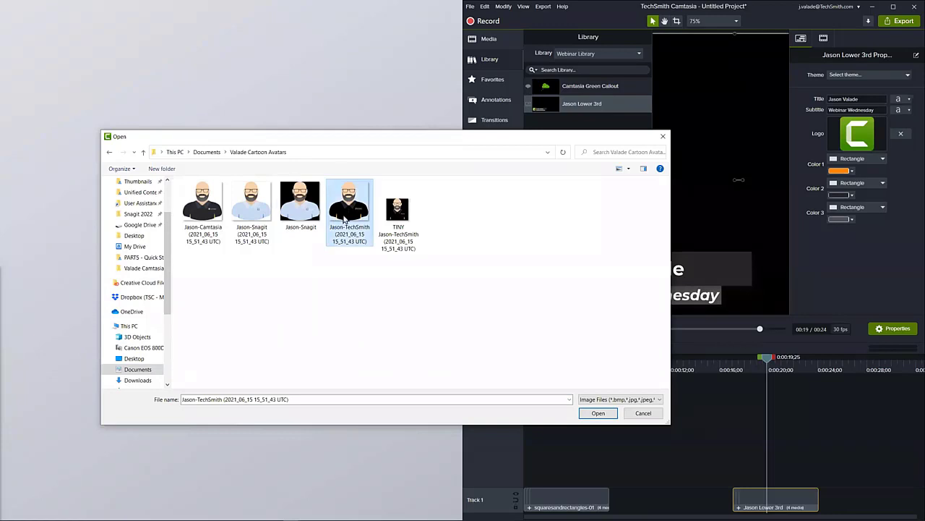
pyautogui.click(592, 412)
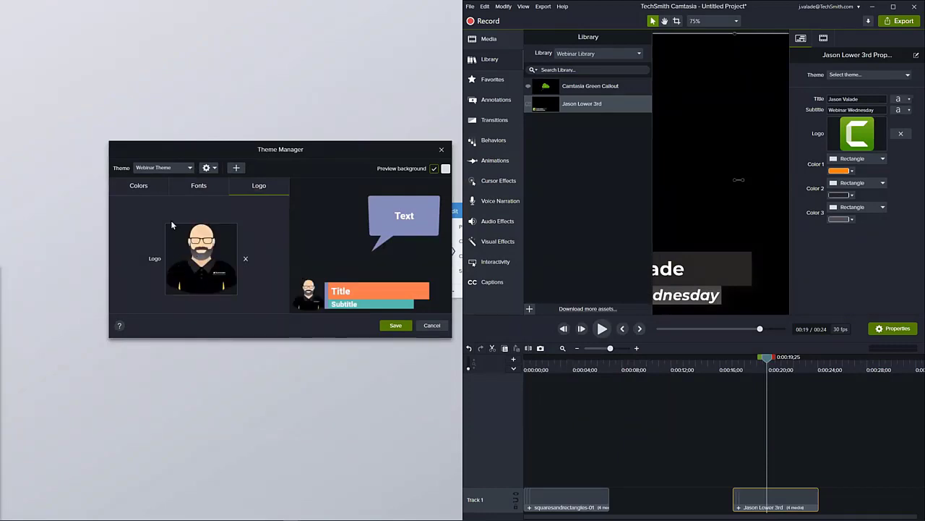
# - Review the Webinar Theme's colors, fonts and logo, and save the theme
pyautogui.click(147, 192)
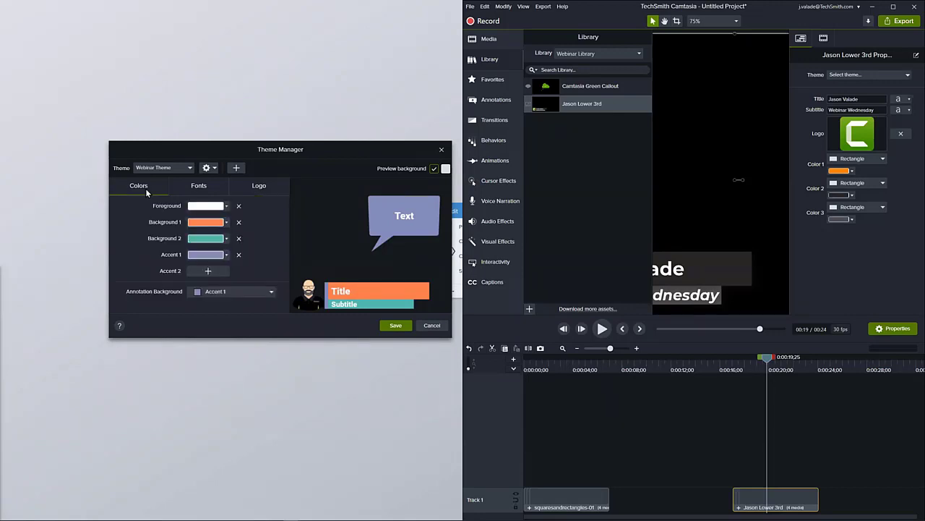
pyautogui.click(191, 190)
pyautogui.click(246, 190)
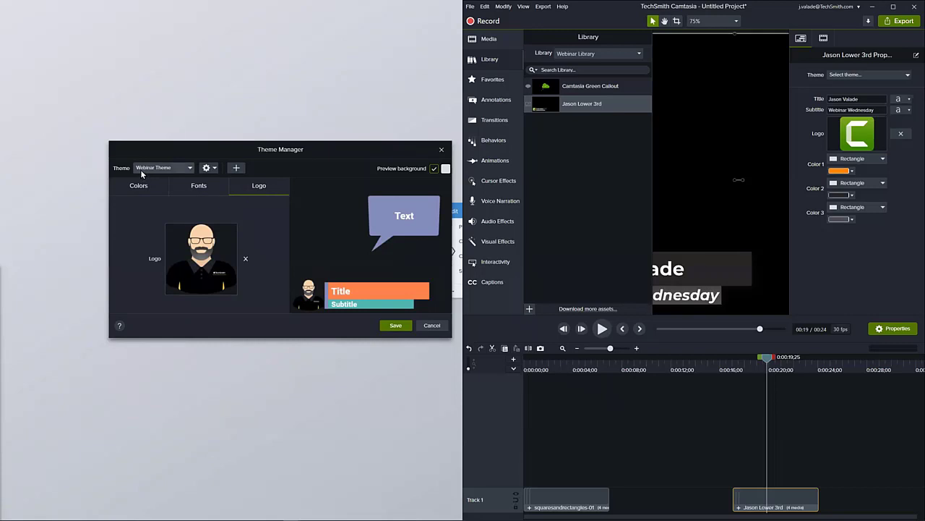
pyautogui.click(390, 327)
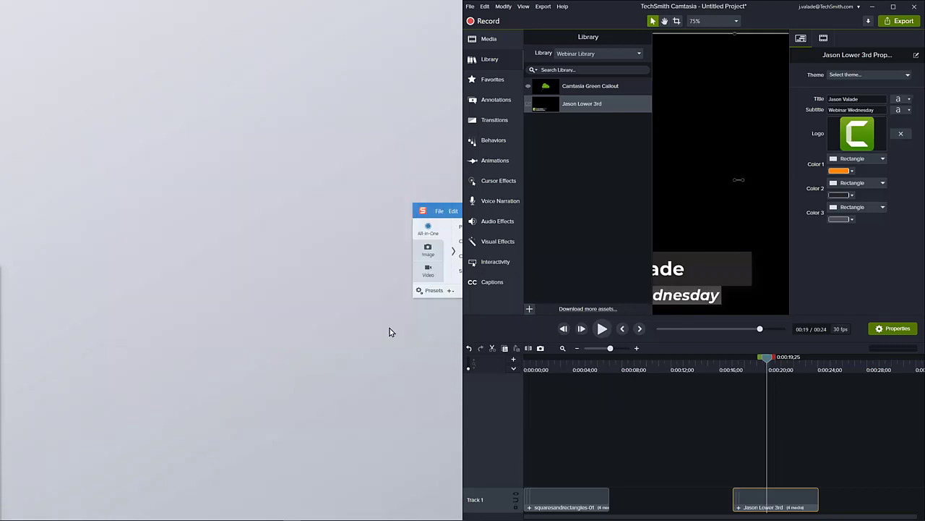
# - Maximize the Camtasia window and apply the Webinar Theme to the selected lower third
pyautogui.click(895, 7)
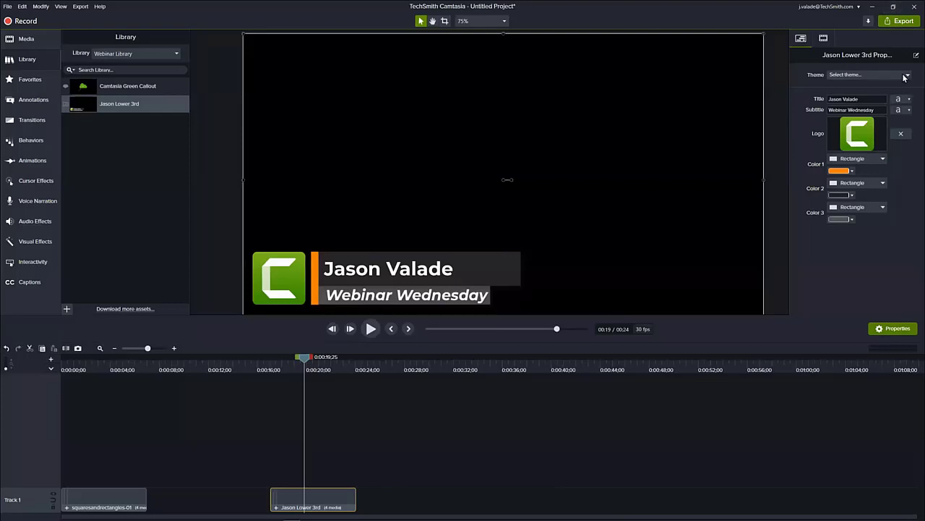
pyautogui.click(866, 76)
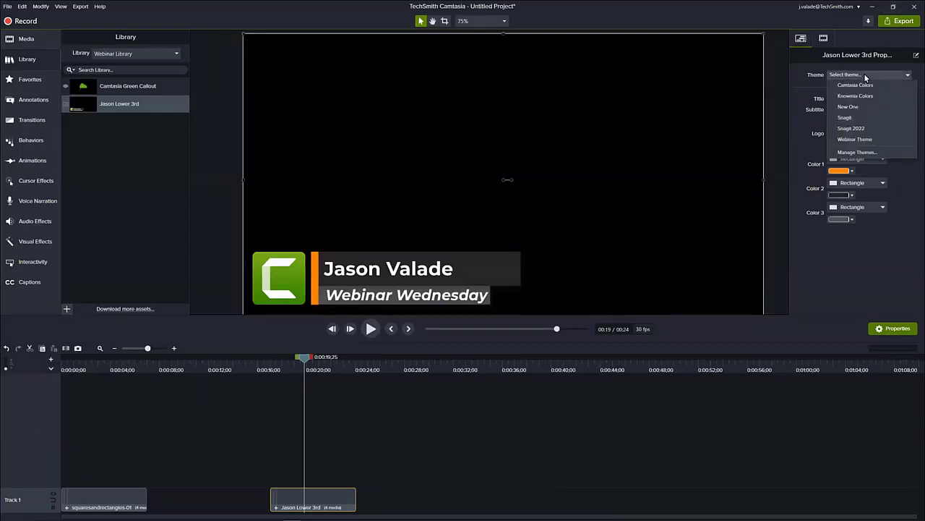
pyautogui.click(851, 139)
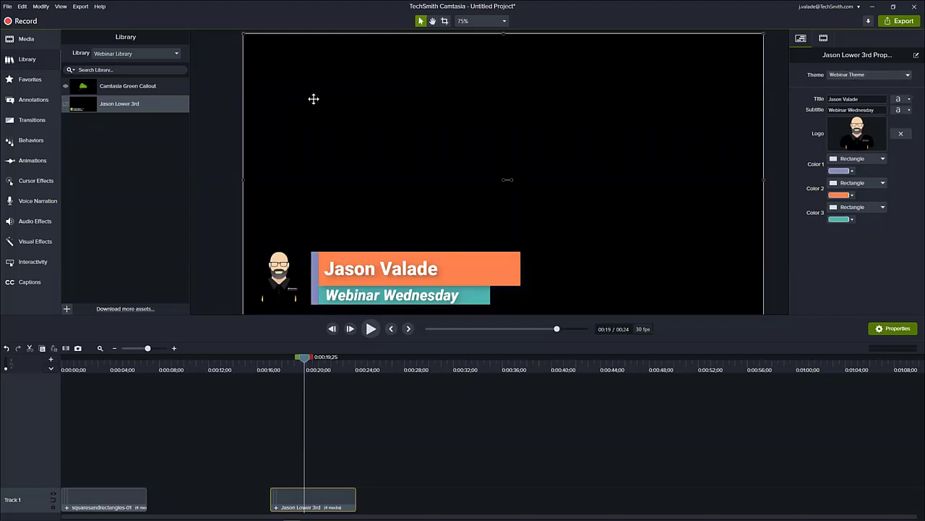
# - Add the Camtasia Green Callout from the Webinar Library to the canvas, above the lower third
pyautogui.click(112, 85)
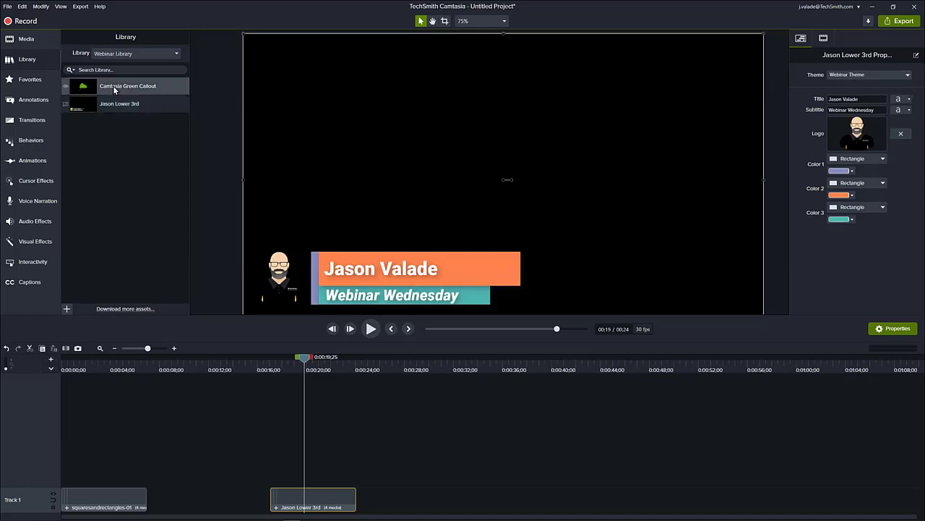
pyautogui.moveTo(113, 85); pyautogui.dragTo(499, 131)
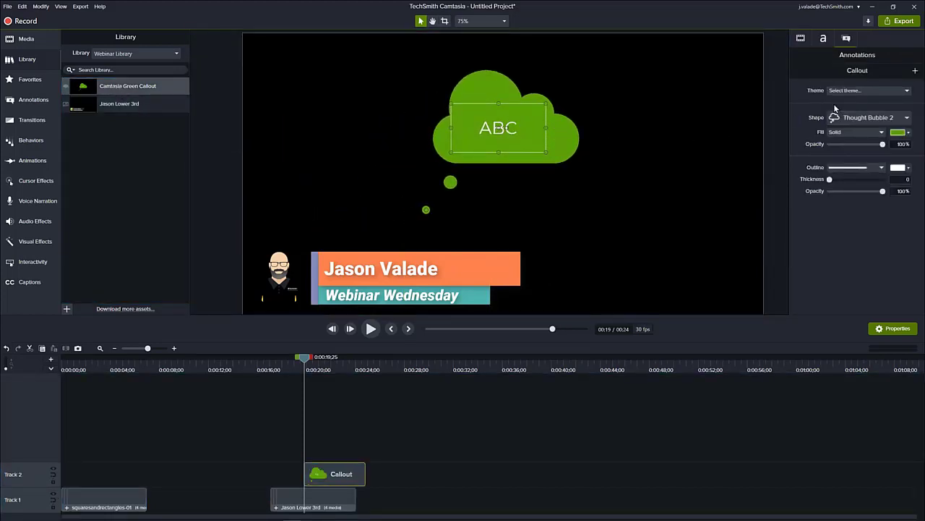
# - Apply the Webinar Theme to the green thought bubble callout
pyautogui.click(860, 91)
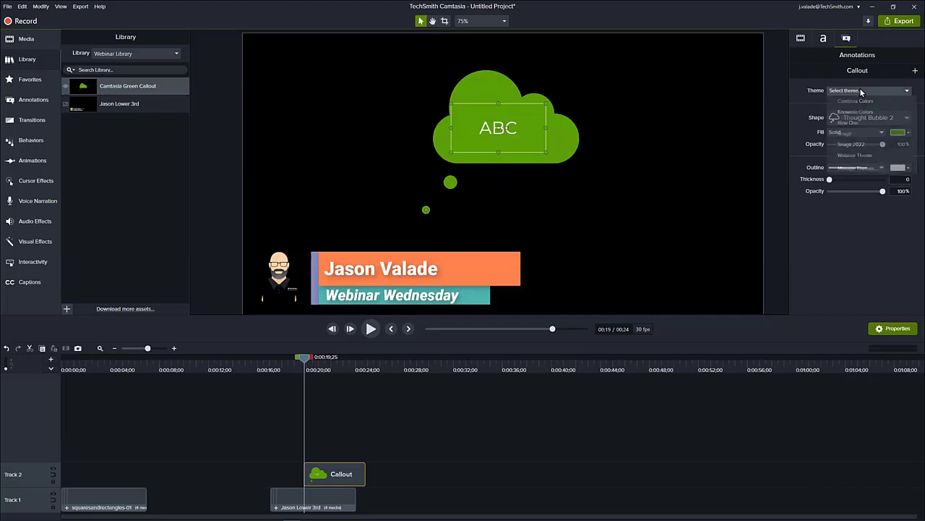
pyautogui.click(853, 154)
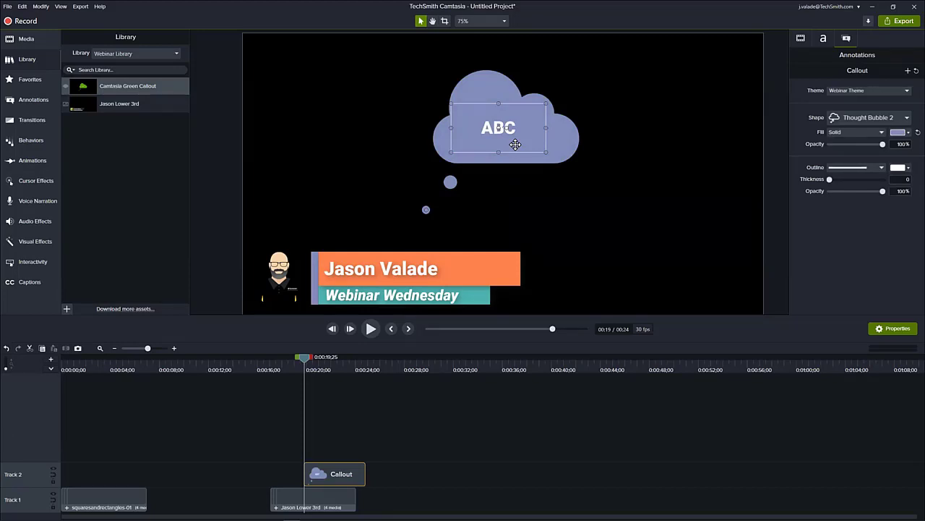
# - Add the slidingboxes-01 lower third from the Camtasia 2021 library to Track 1 at about 0:00:27;28, after the existing clips
pyautogui.click(119, 55)
pyautogui.click(128, 76)
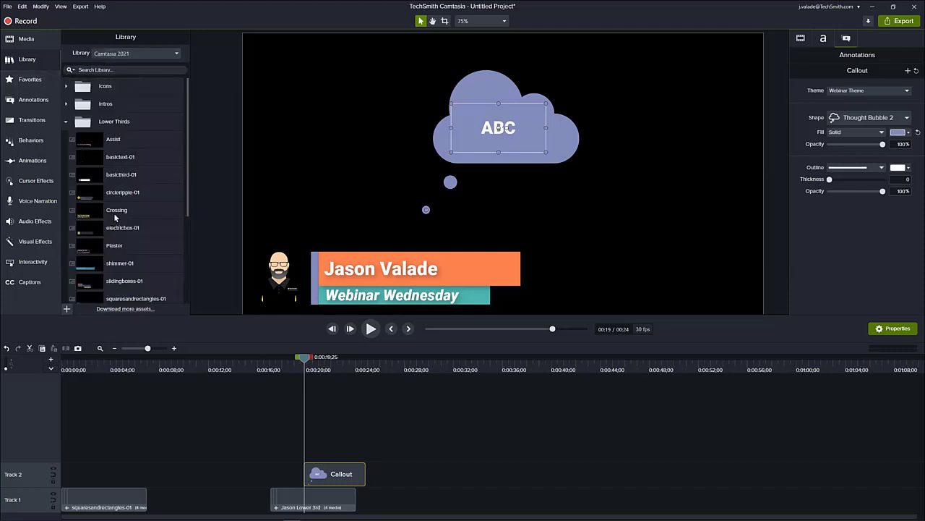
pyautogui.scroll(-1, 116, 217)
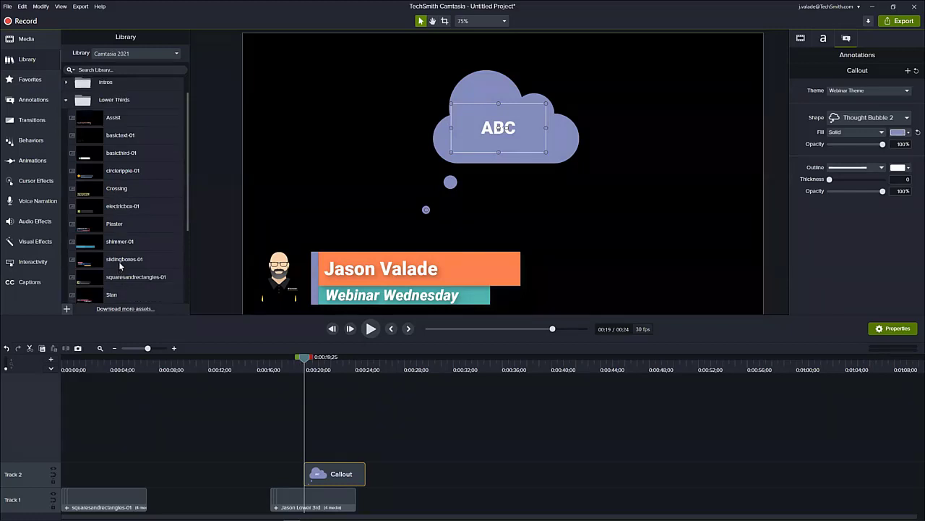
pyautogui.click(402, 364)
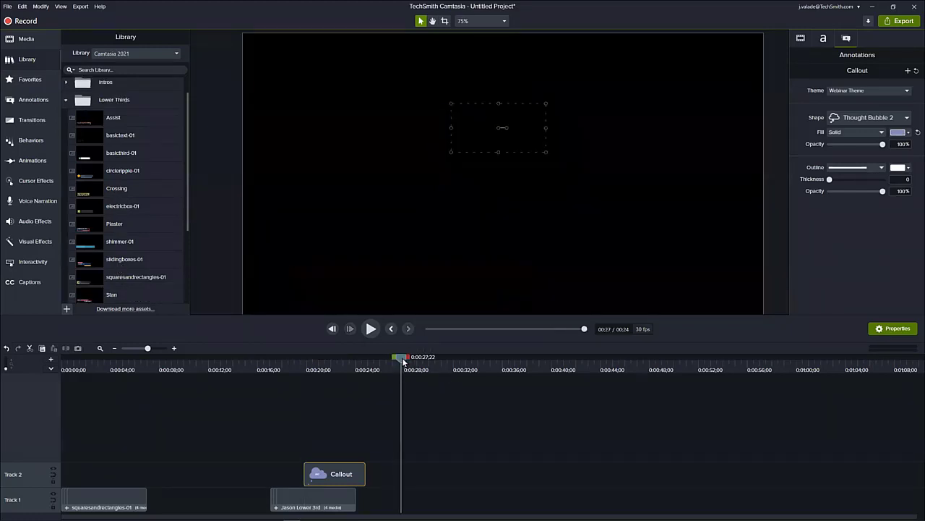
pyautogui.rightClick(129, 262)
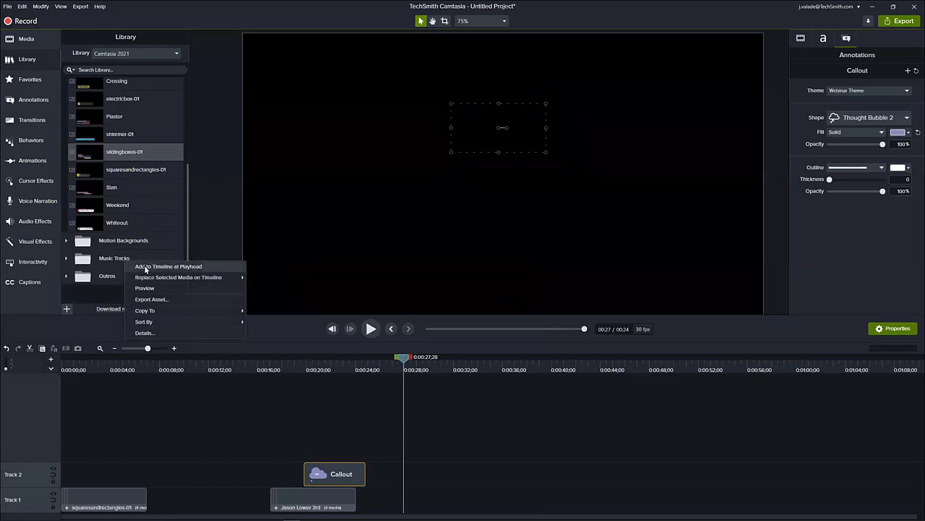
pyautogui.click(146, 268)
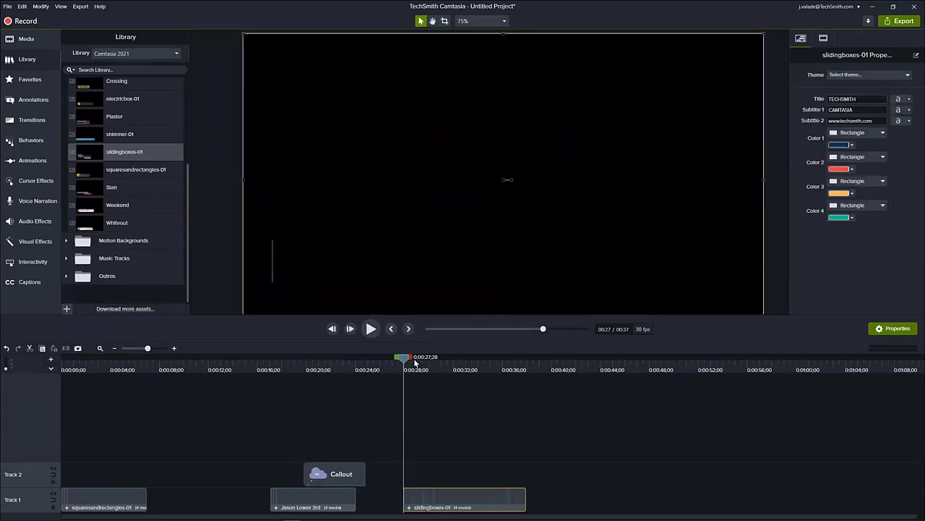
# - Apply the Webinar Theme to the slidingboxes-01 lower third, check it along the timeline, and switch back to the Webinar Library
pyautogui.moveTo(404, 360); pyautogui.dragTo(456, 384)
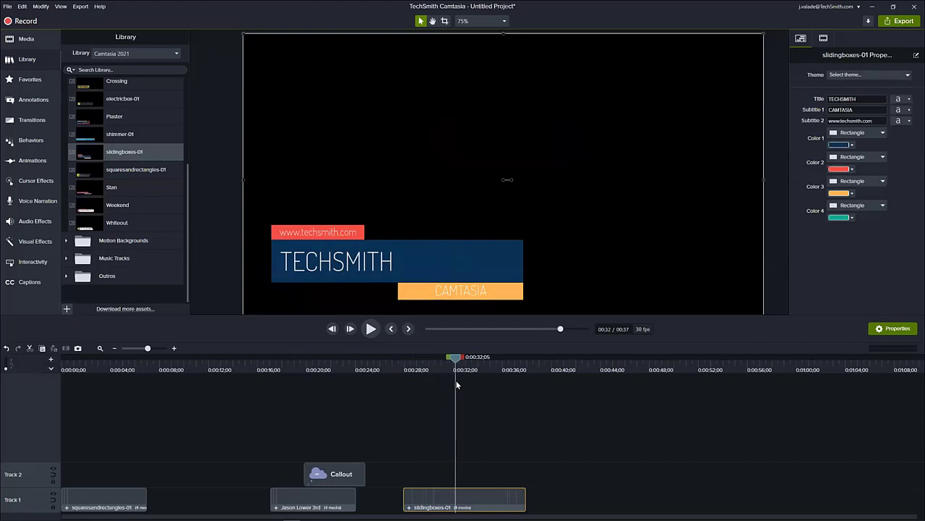
pyautogui.click(887, 76)
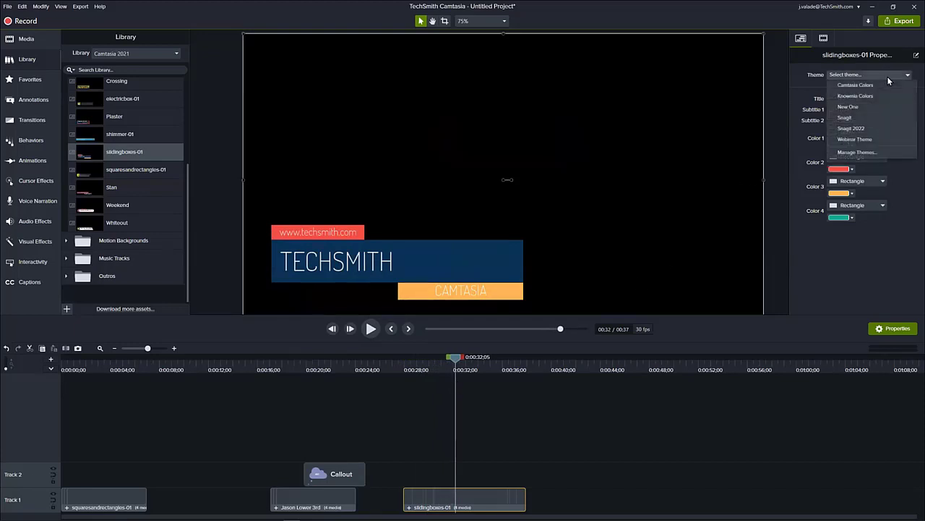
pyautogui.click(861, 139)
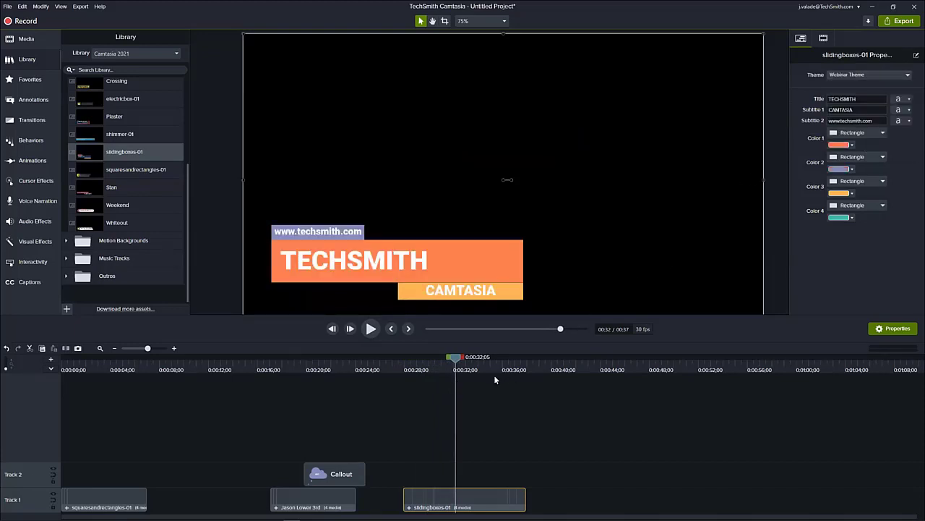
pyautogui.moveTo(413, 365); pyautogui.dragTo(470, 377)
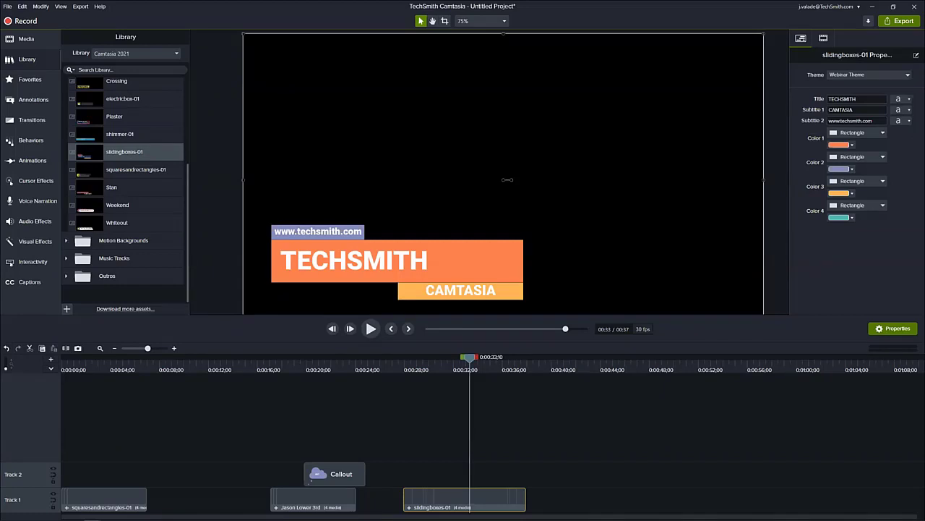
pyautogui.click(159, 54)
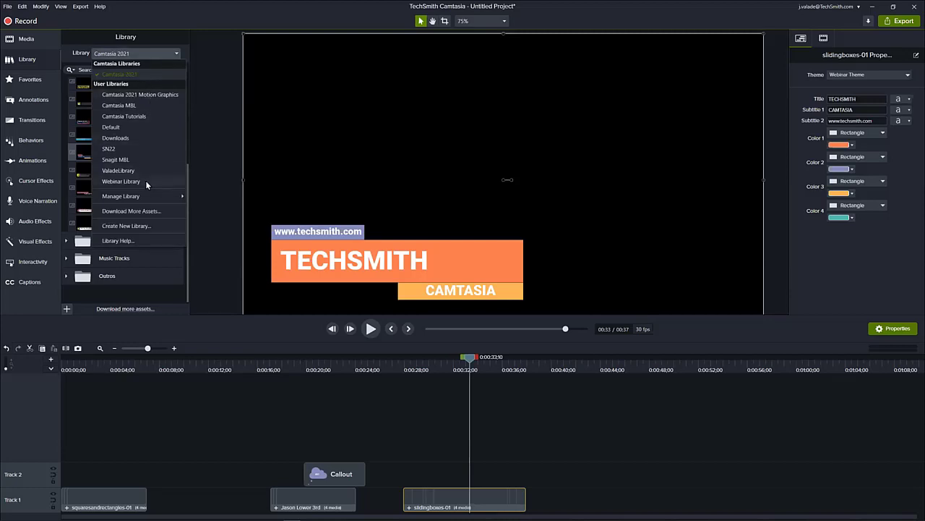
pyautogui.click(121, 181)
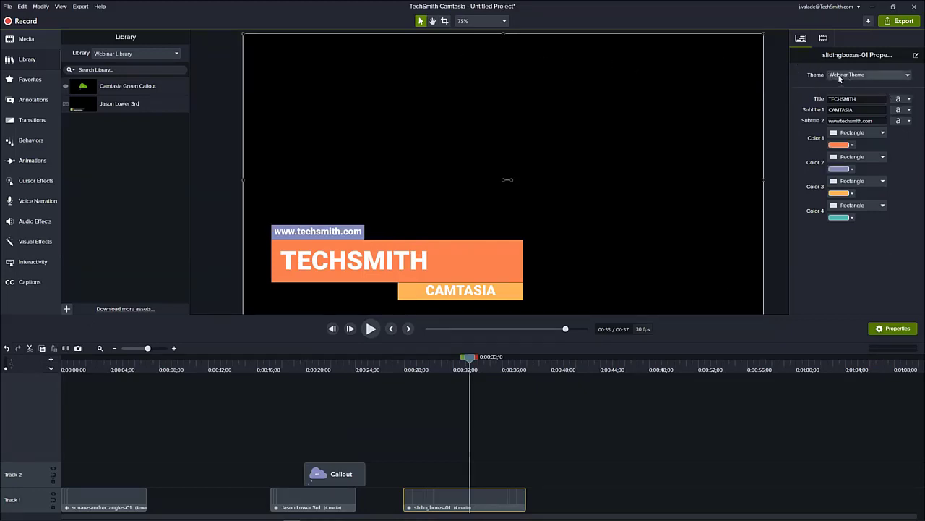
# - Open the Webinar Theme in the Theme Manager and move the dialog so its preview is clear of the timeline
pyautogui.click(8, 6)
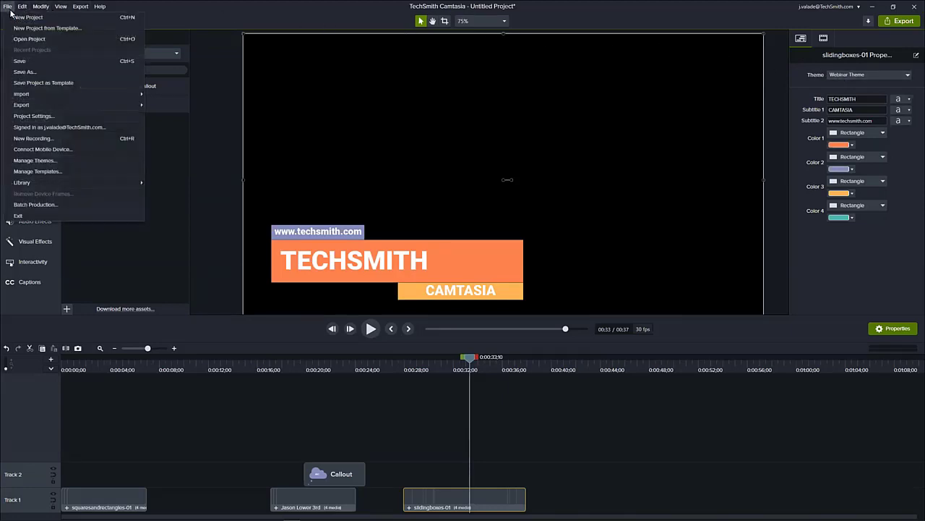
pyautogui.click(49, 159)
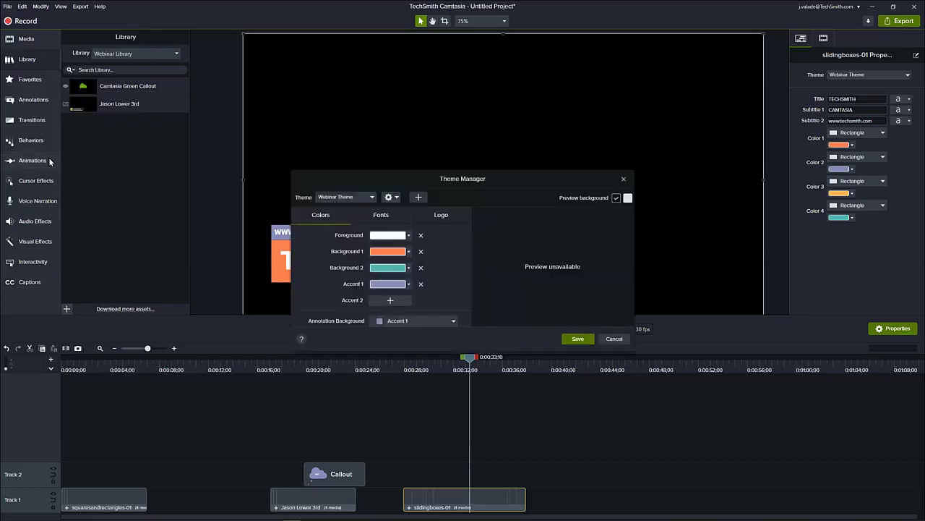
pyautogui.click(345, 196)
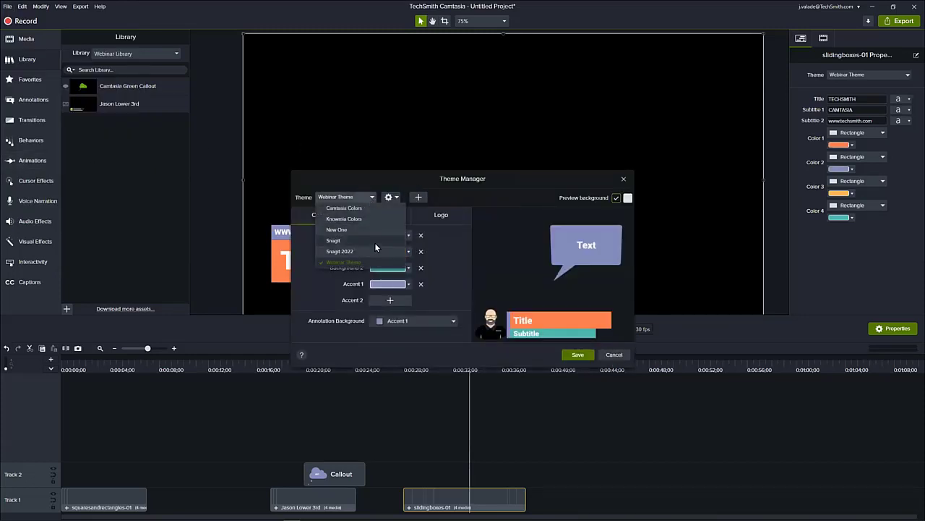
pyautogui.click(349, 267)
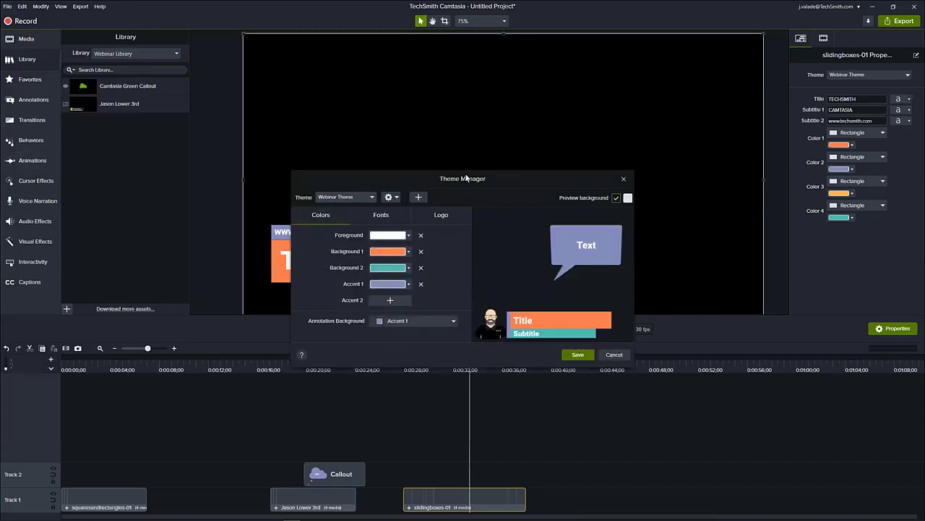
pyautogui.moveTo(467, 175); pyautogui.dragTo(435, 122)
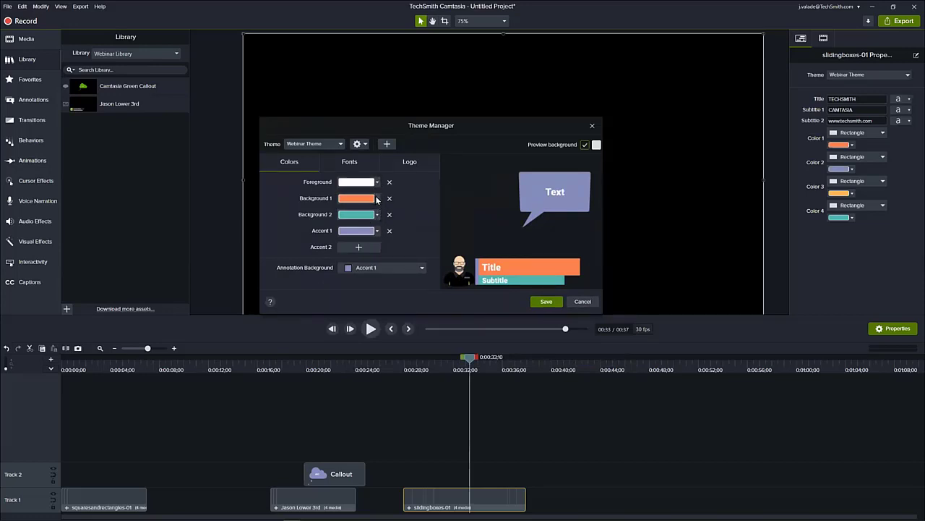
# - Try other colors, ending with a blue, for the Webinar Theme's Background 1, and close the Theme Manager without saving
pyautogui.click(377, 198)
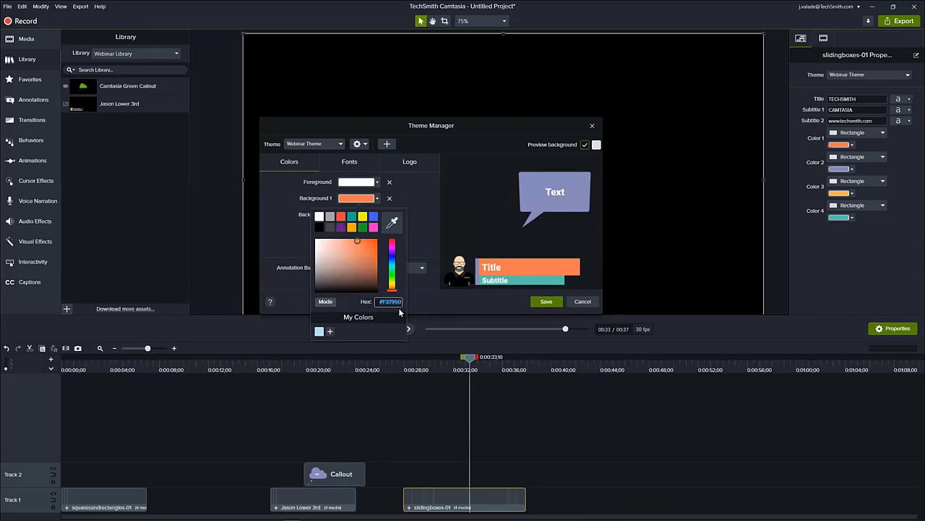
pyautogui.click(392, 266)
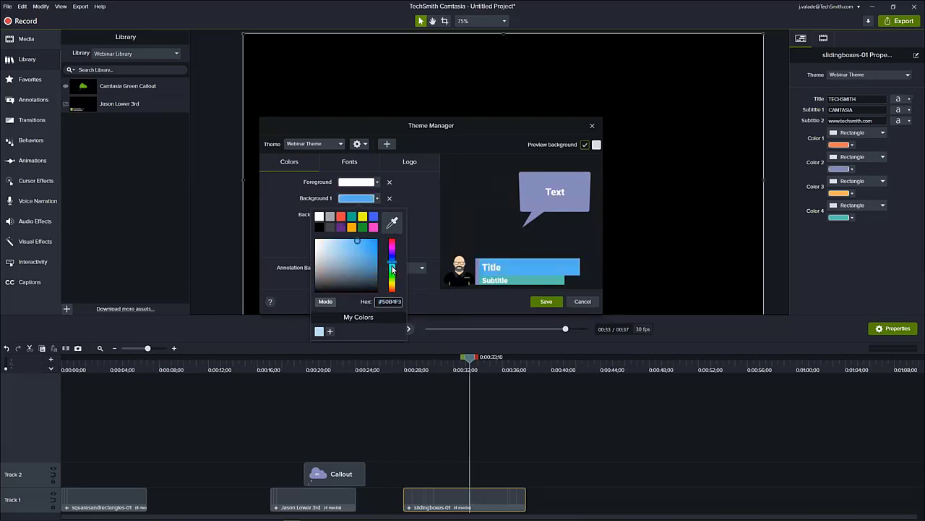
pyautogui.click(392, 275)
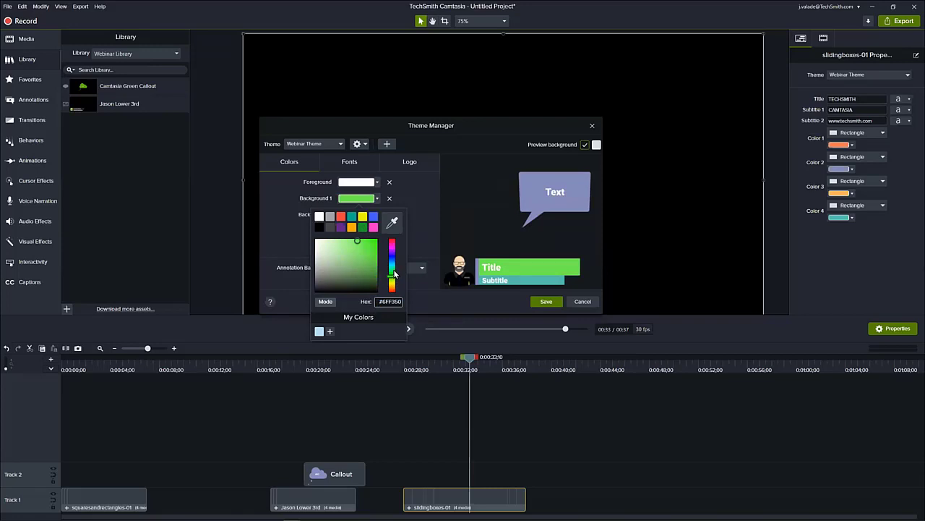
pyautogui.click(393, 269)
pyautogui.click(394, 272)
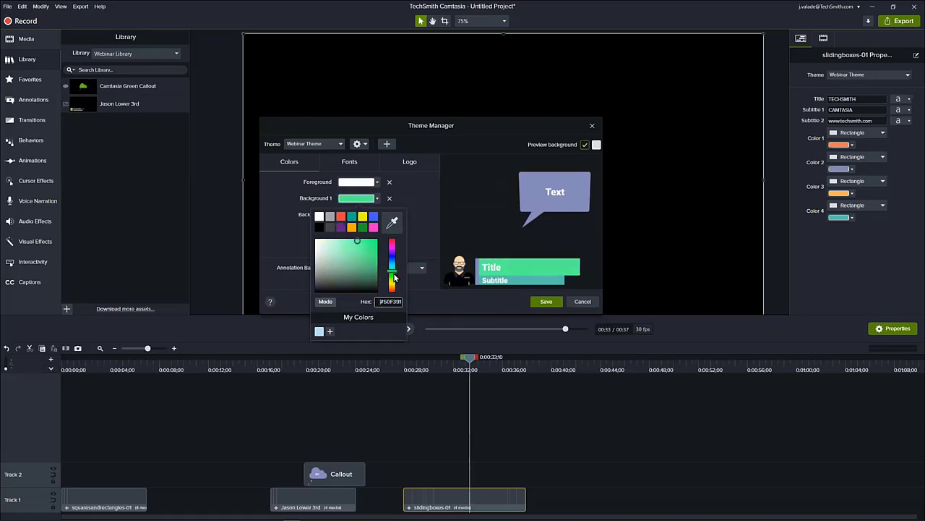
pyautogui.click(393, 222)
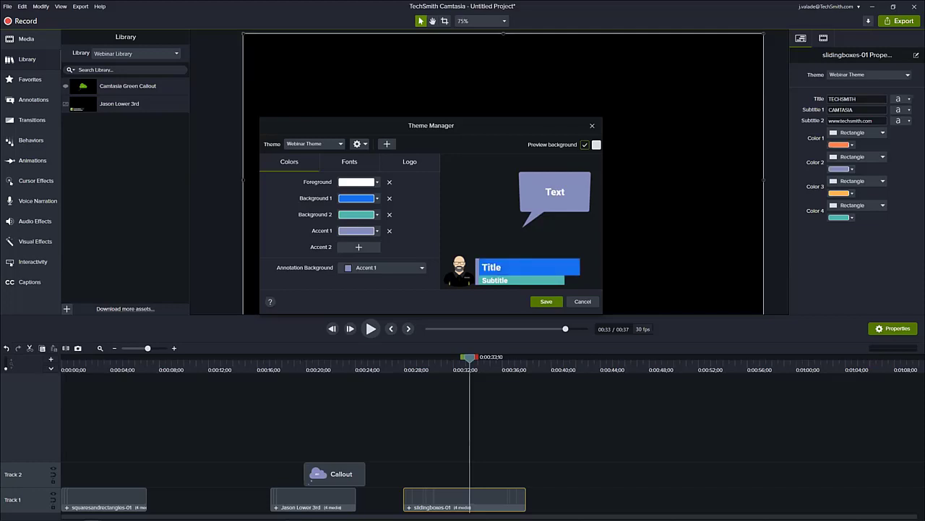
pyautogui.hotkey('alt', 'Tab')
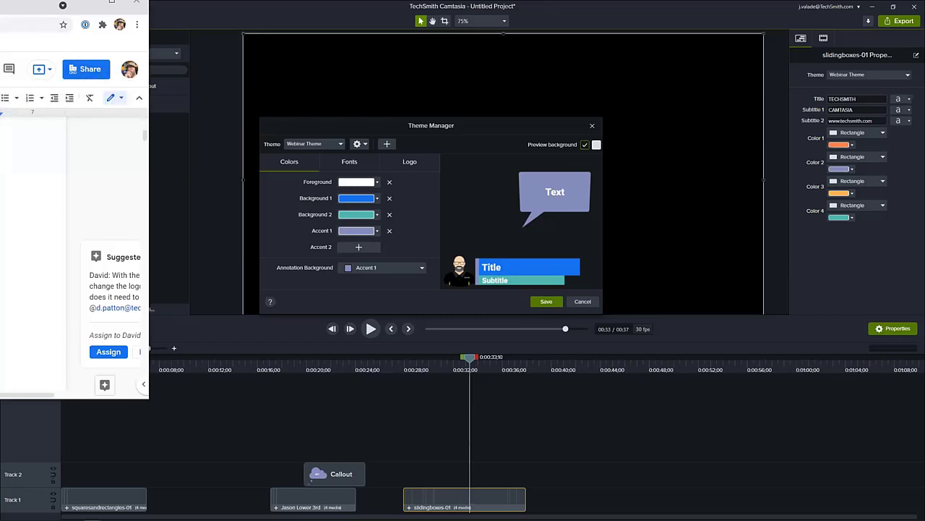
pyautogui.hotkey('alt', 'Tab')
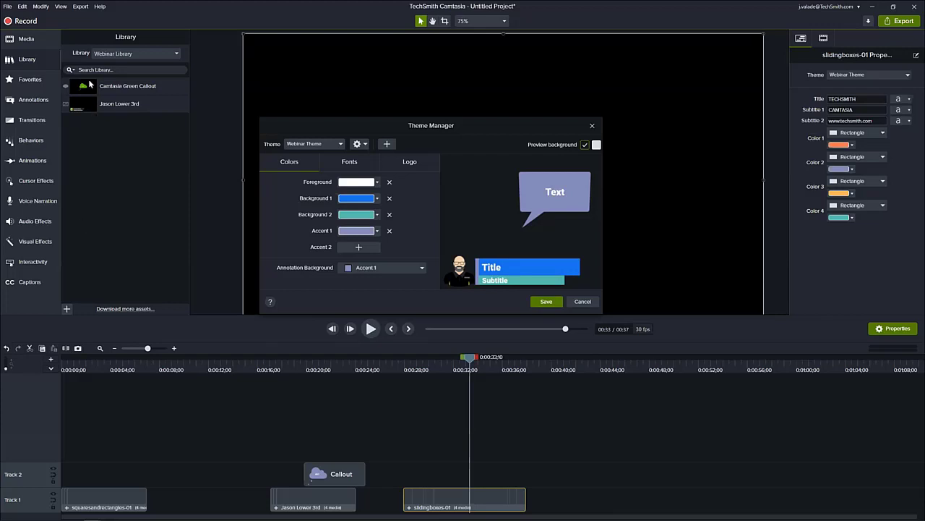
pyautogui.click(597, 126)
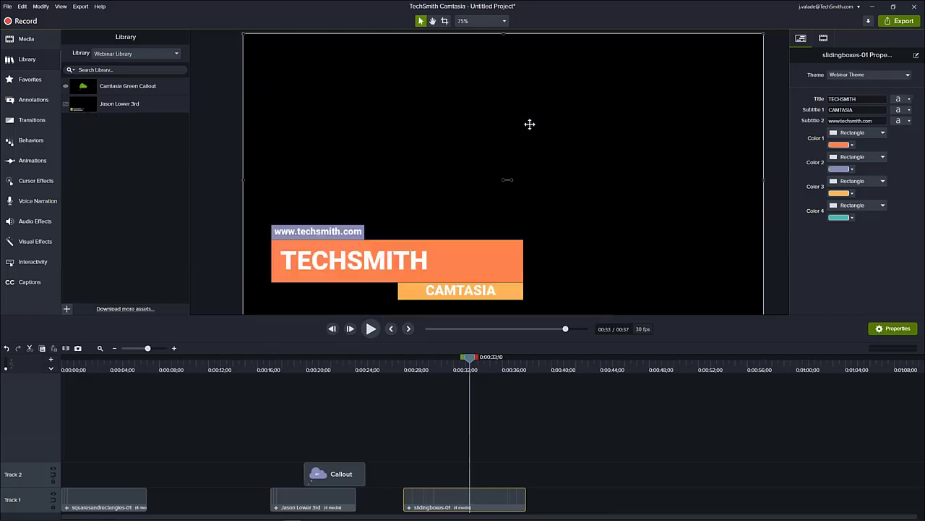
# - Look through the Camtasia 2021 library and the Media Bin, including the bin's thumbnail view options
pyautogui.click(126, 50)
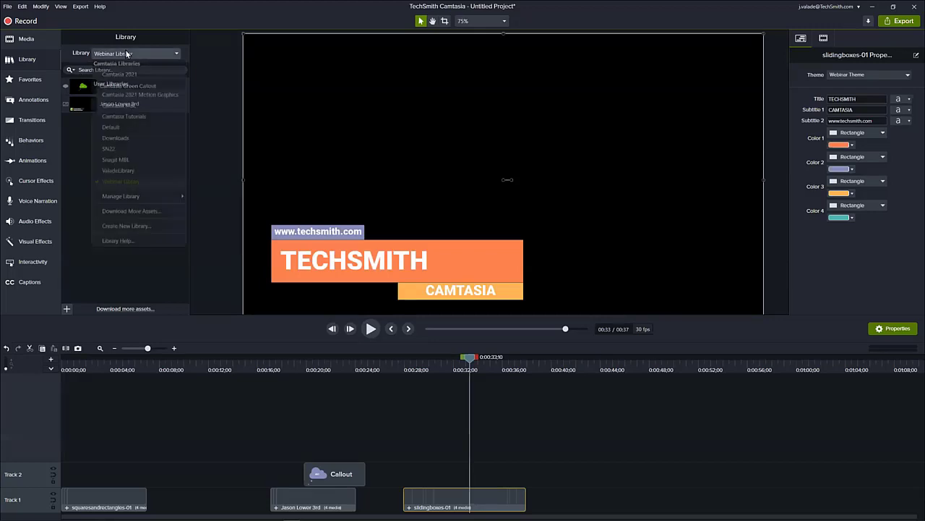
pyautogui.click(133, 76)
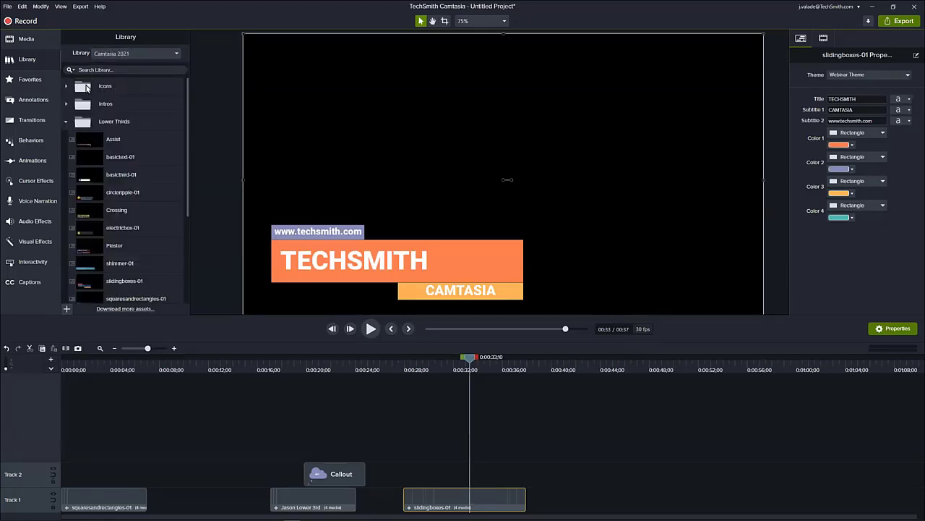
pyautogui.click(36, 42)
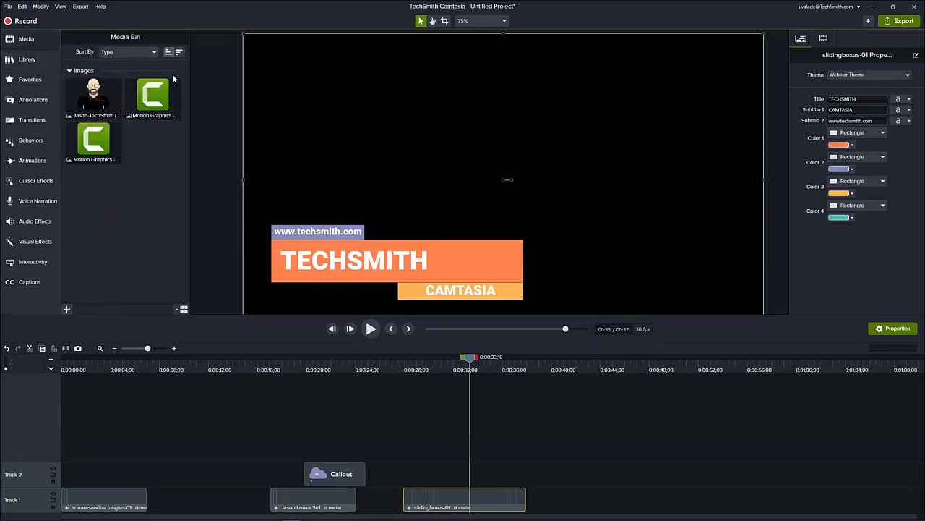
pyautogui.click(184, 309)
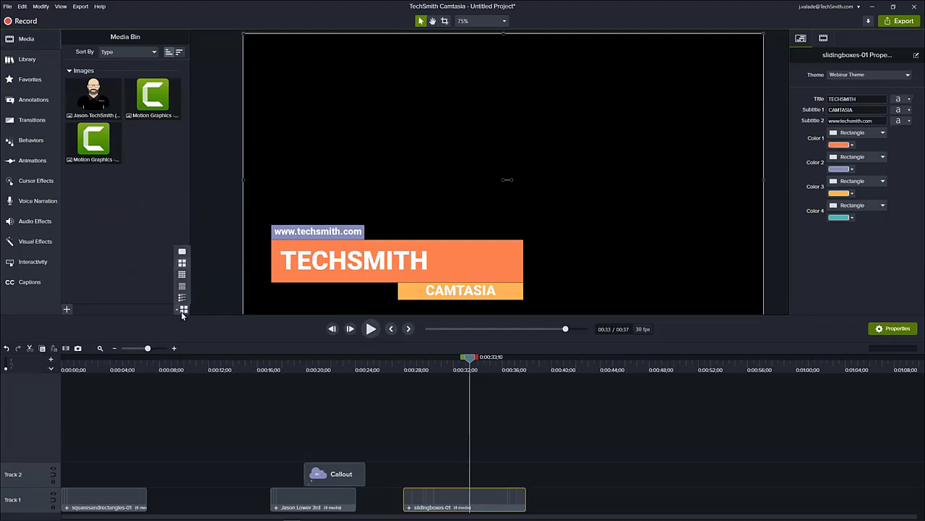
pyautogui.click(15, 59)
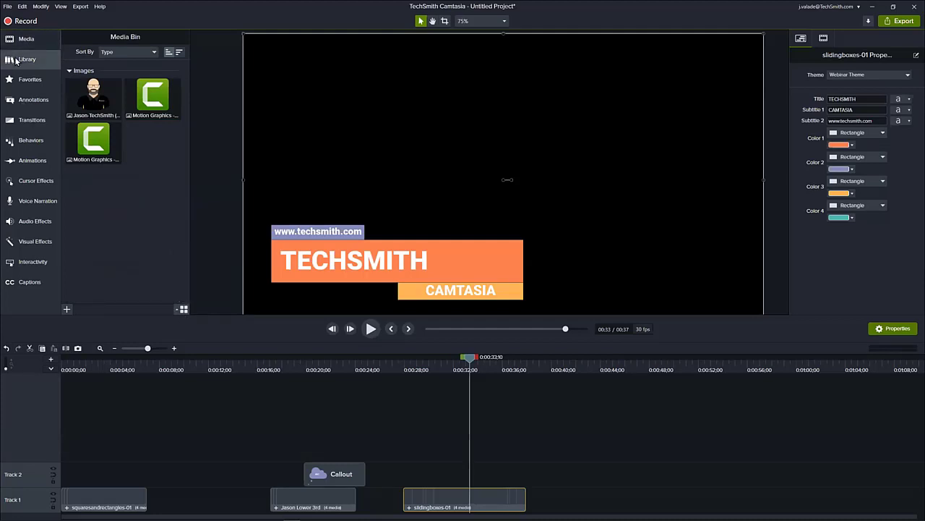
pyautogui.click(24, 61)
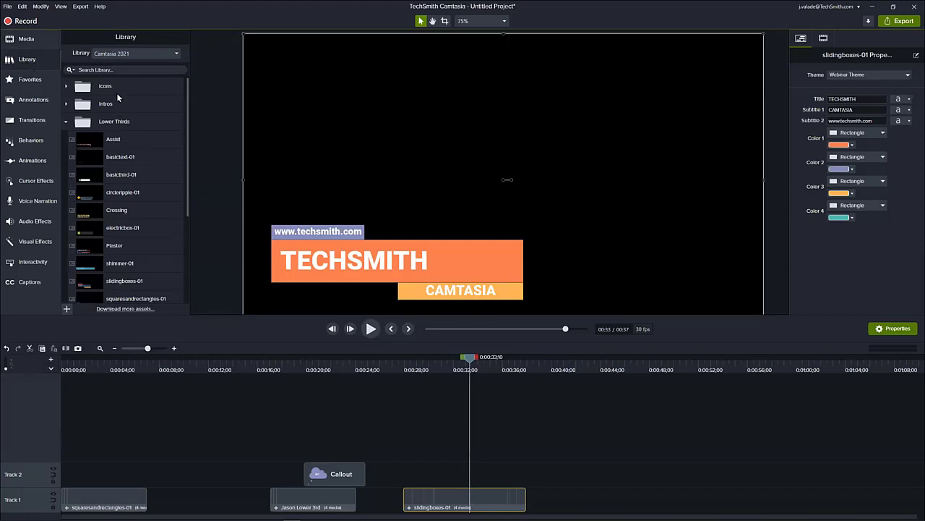
pyautogui.click(99, 70)
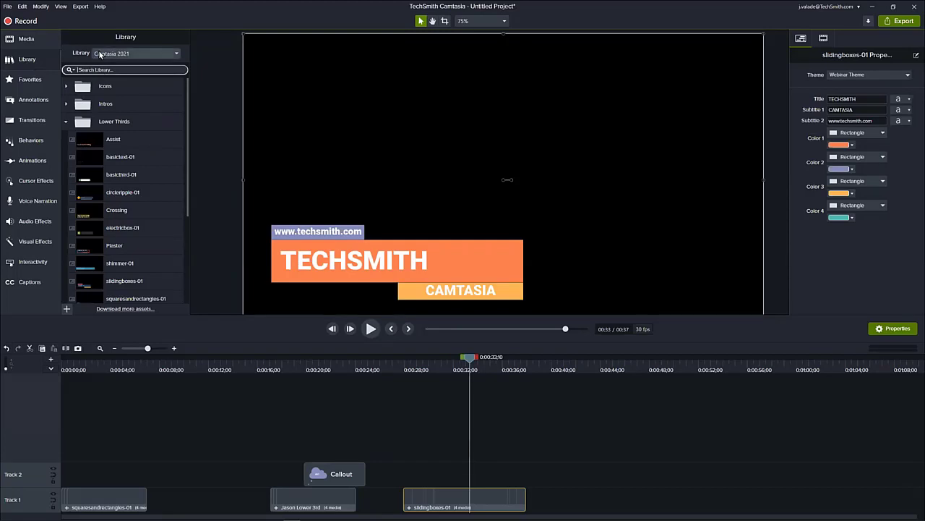
# - Preview the Camtasia Green Callout asset from the Webinar Library
pyautogui.click(105, 54)
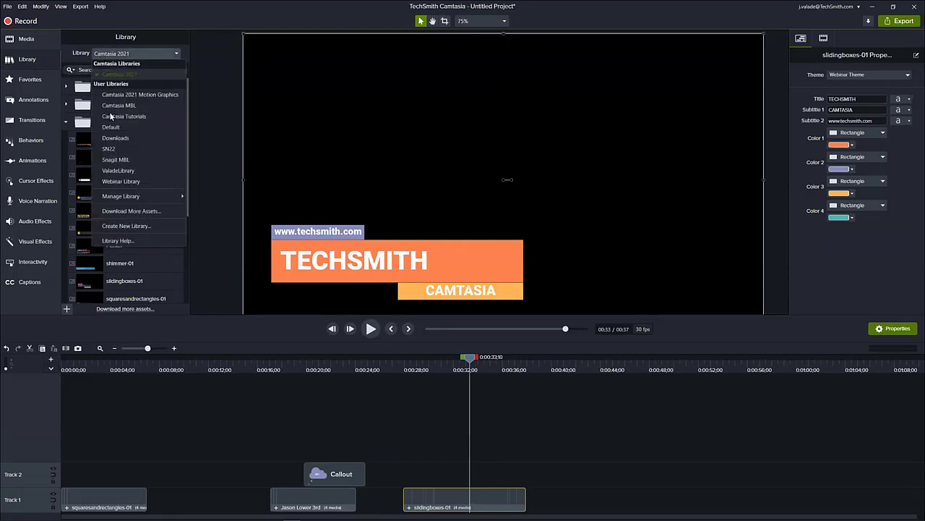
pyautogui.click(120, 181)
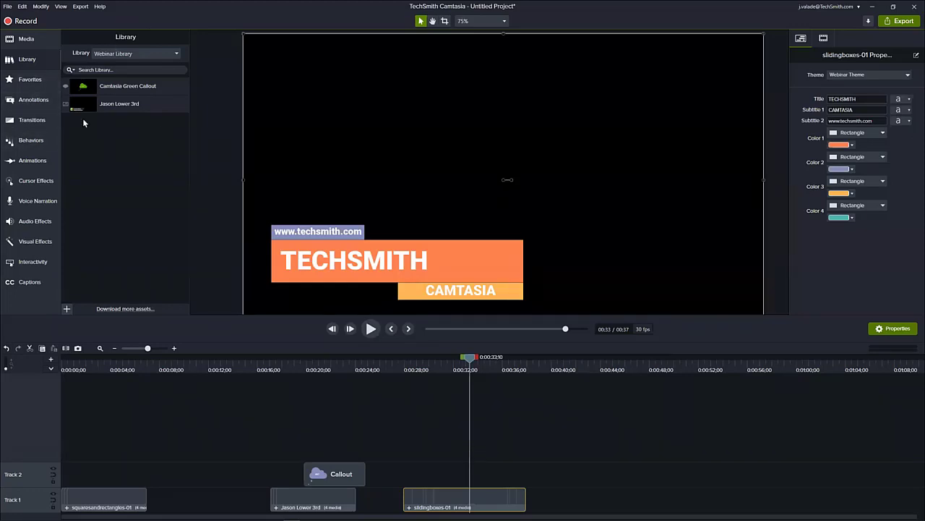
pyautogui.click(95, 86)
pyautogui.doubleClick(94, 86)
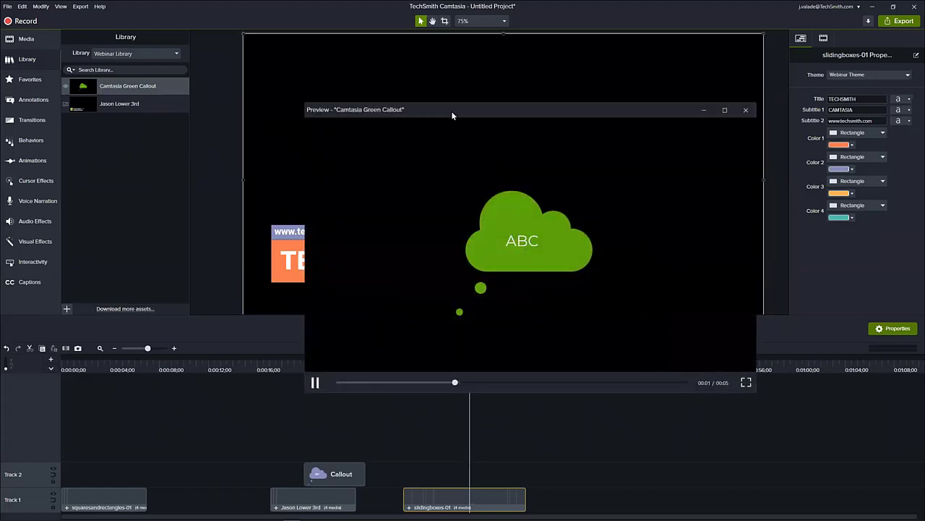
# - Close the green callout preview, then play and close the preview of the Webinar Library's lower-third asset
pyautogui.moveTo(453, 116); pyautogui.dragTo(413, 121)
pyautogui.click(706, 116)
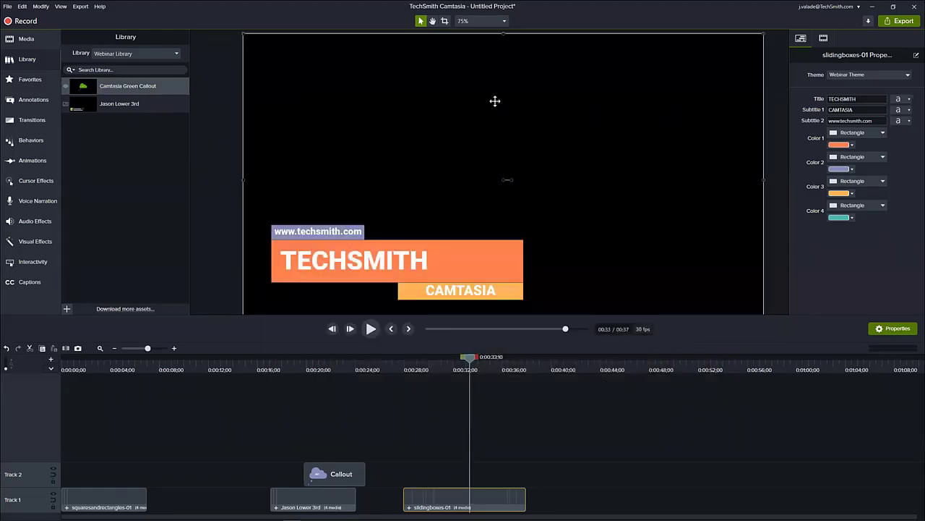
pyautogui.doubleClick(151, 103)
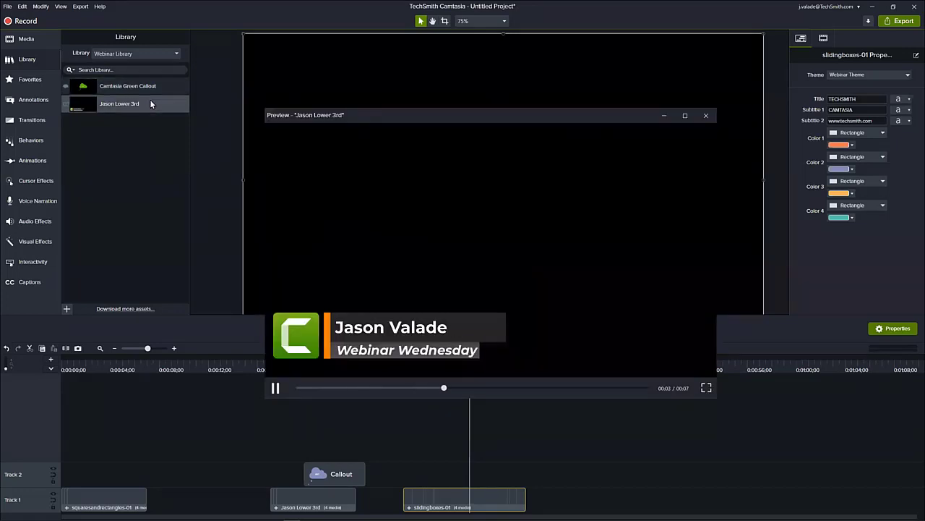
pyautogui.click(707, 115)
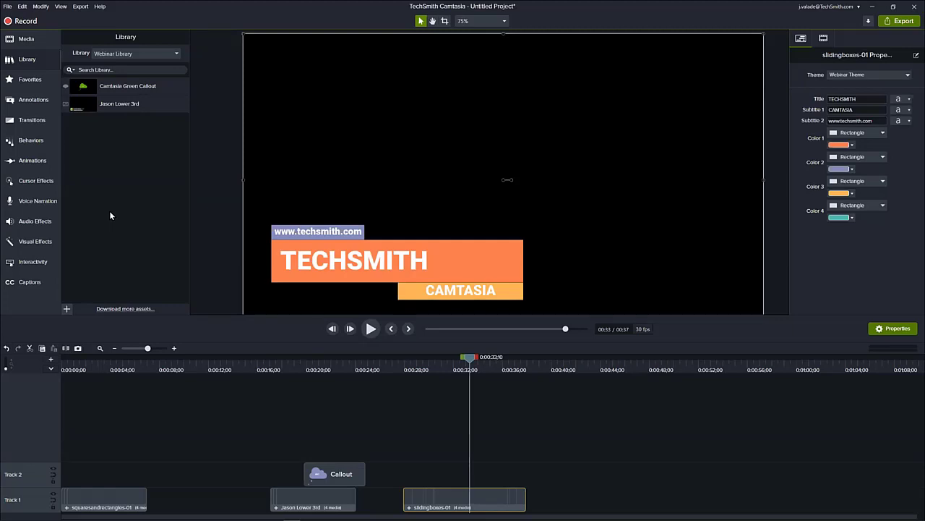
# - Look through the Camtasia Tutorials library and the options available for its Creative Power - Arrow asset
pyautogui.click(148, 55)
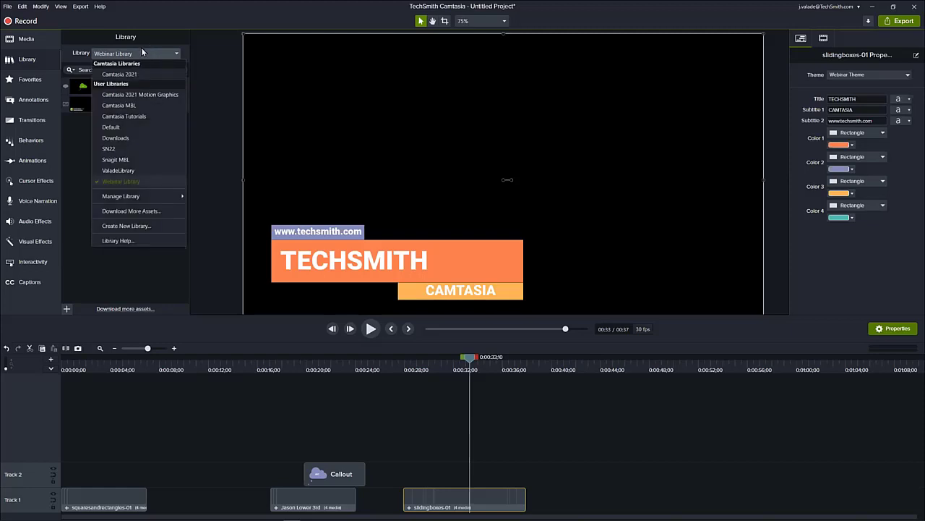
pyautogui.click(116, 117)
pyautogui.scroll(-2, 118, 120)
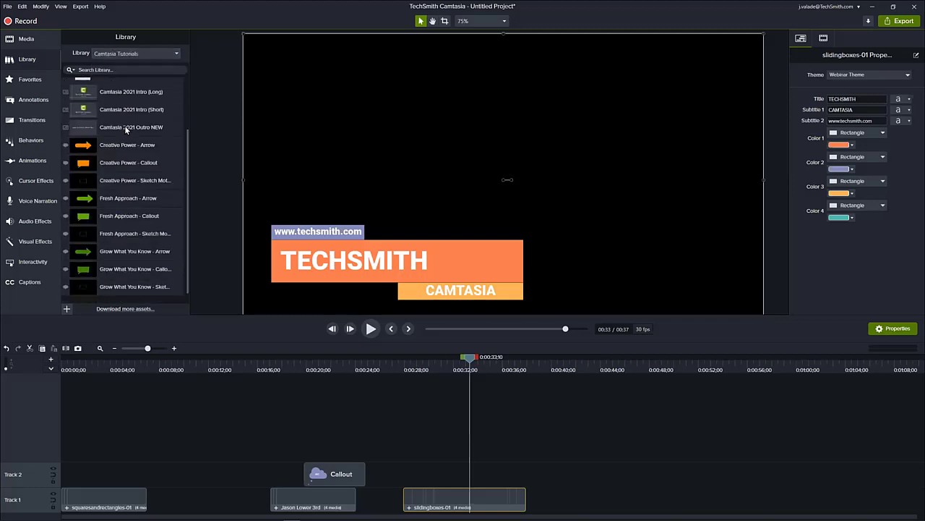
pyautogui.scroll(2, 125, 126)
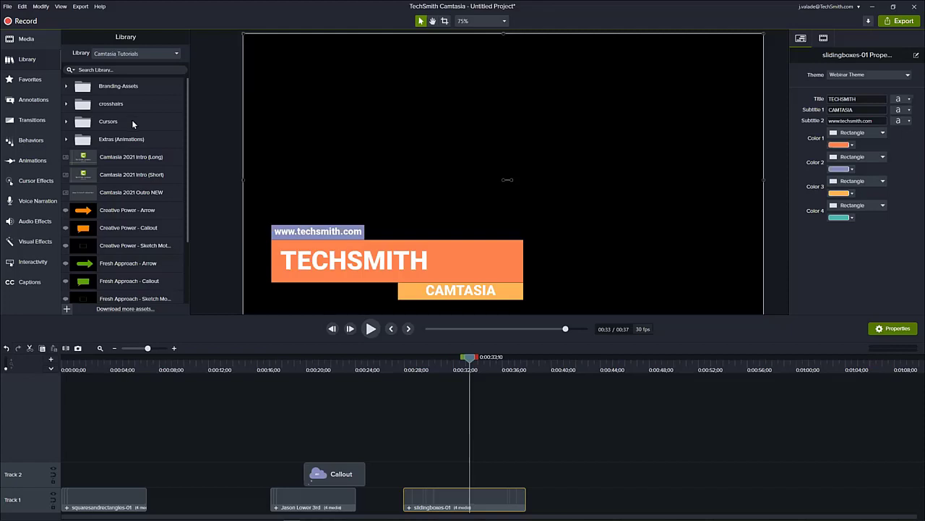
pyautogui.rightClick(131, 212)
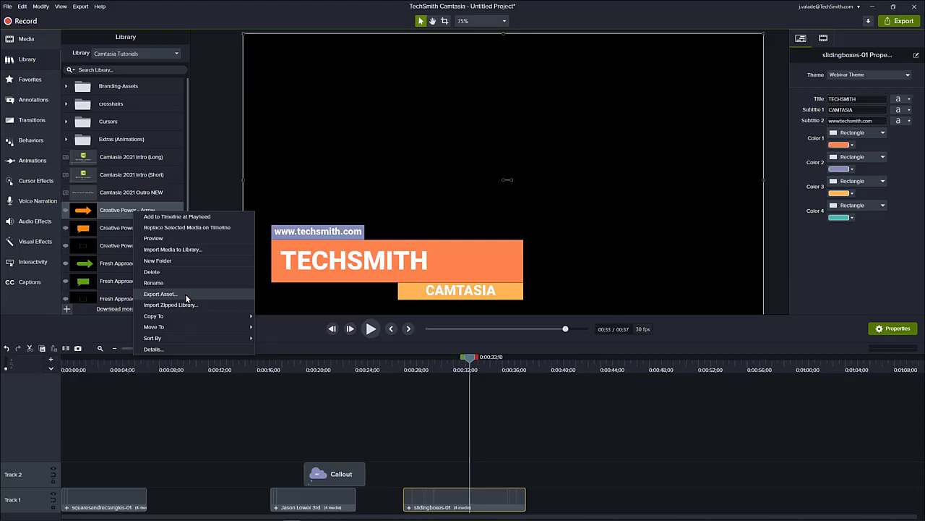
pyautogui.click(11, 8)
pyautogui.click(193, 20)
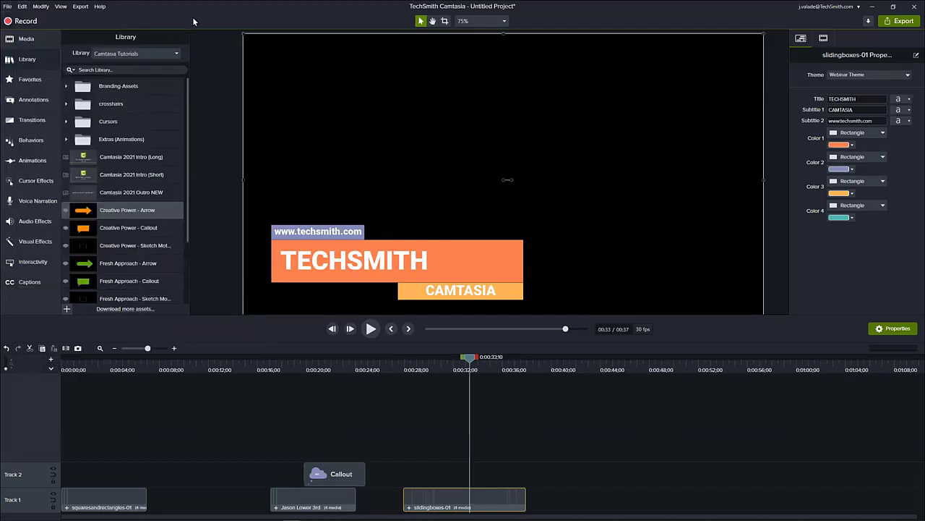
# - Review the library management options, including Export Library and Import Zipped Library, and the options for the Extras (Animations) folder
pyautogui.click(163, 52)
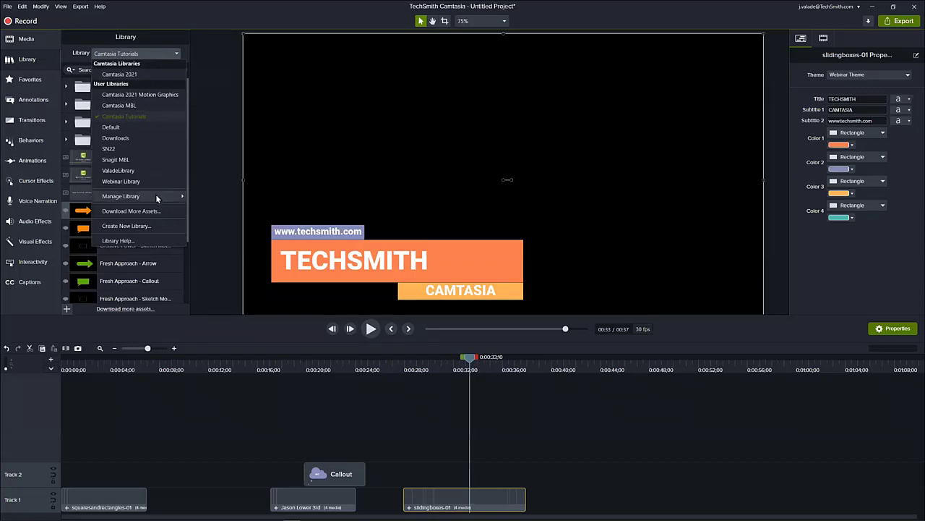
pyautogui.moveTo(155, 194)
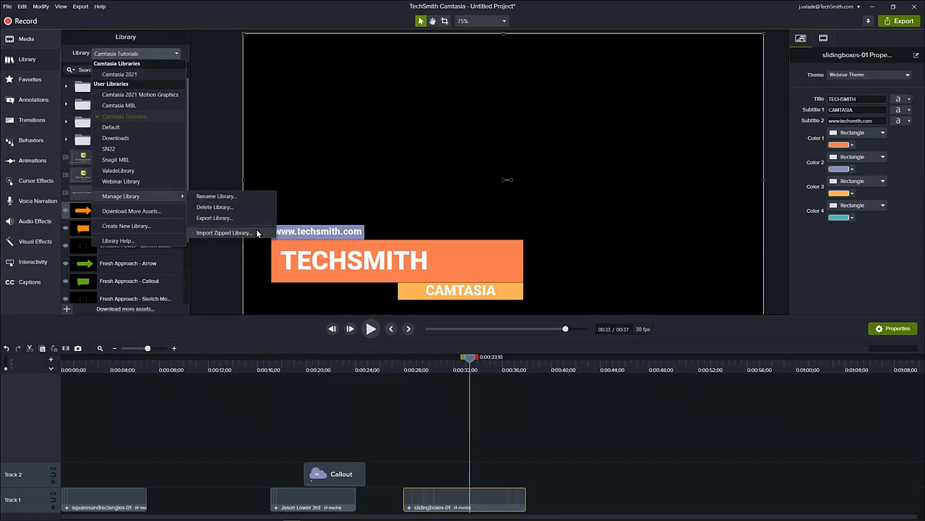
pyautogui.click(196, 150)
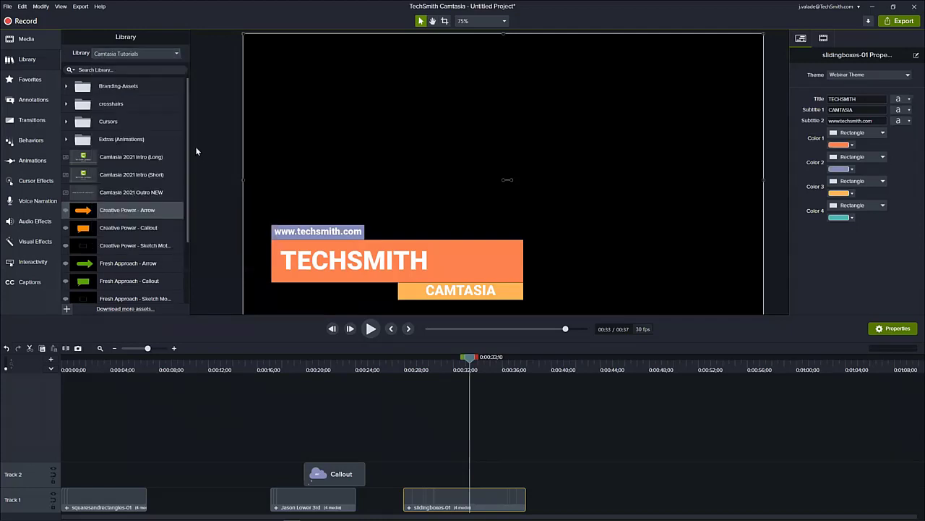
pyautogui.rightClick(149, 136)
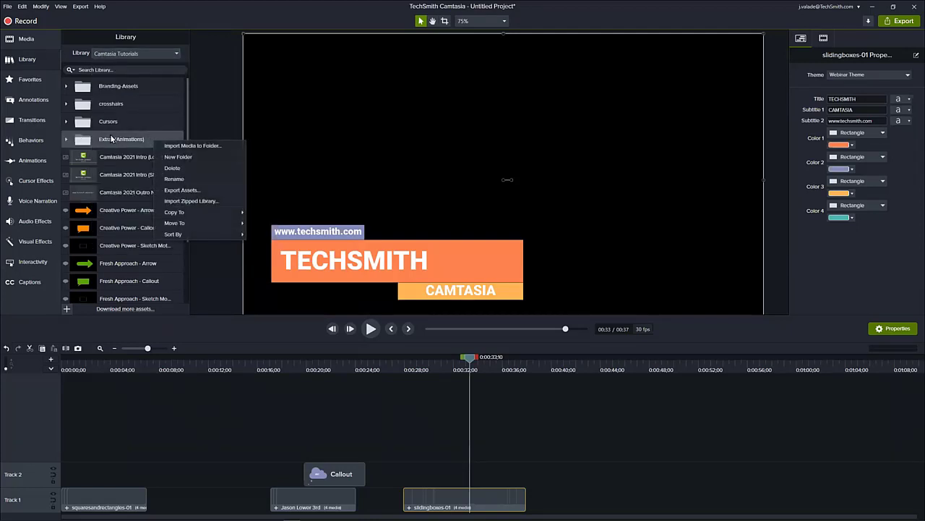
pyautogui.click(197, 110)
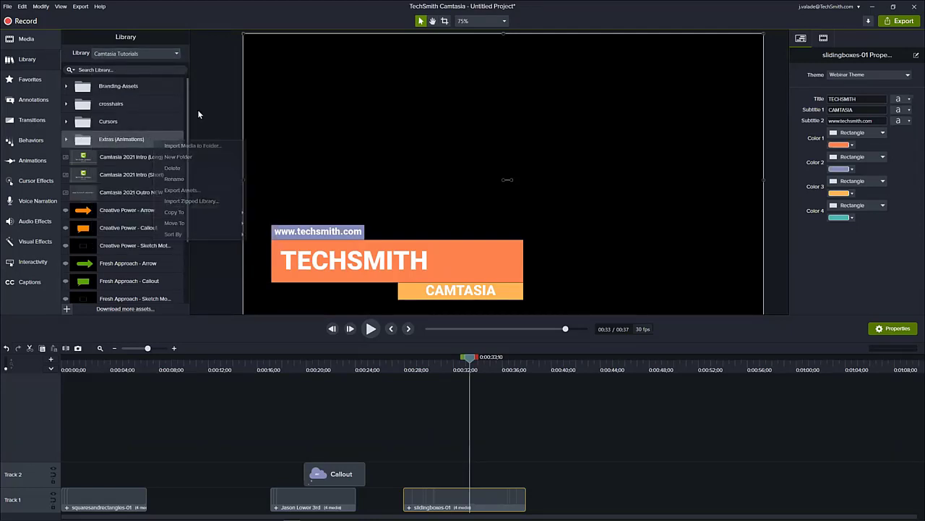
pyautogui.click(176, 55)
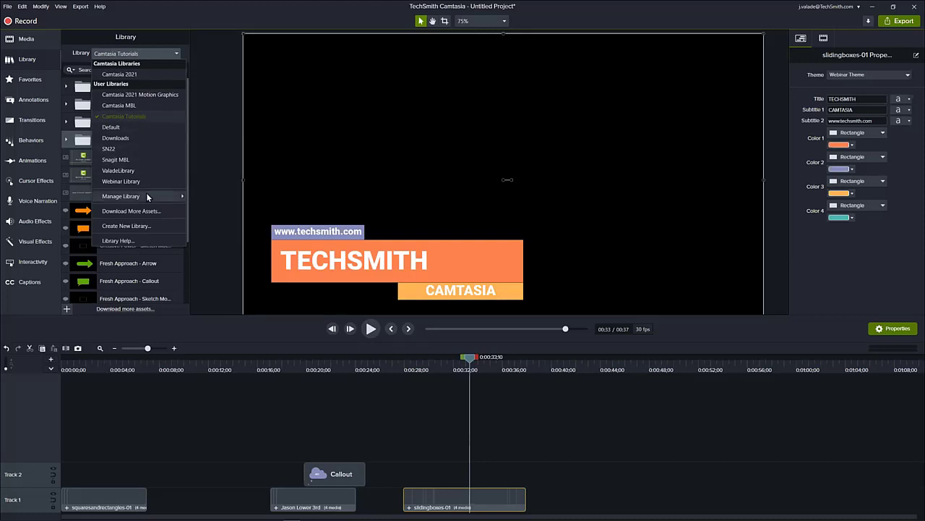
pyautogui.moveTo(147, 197)
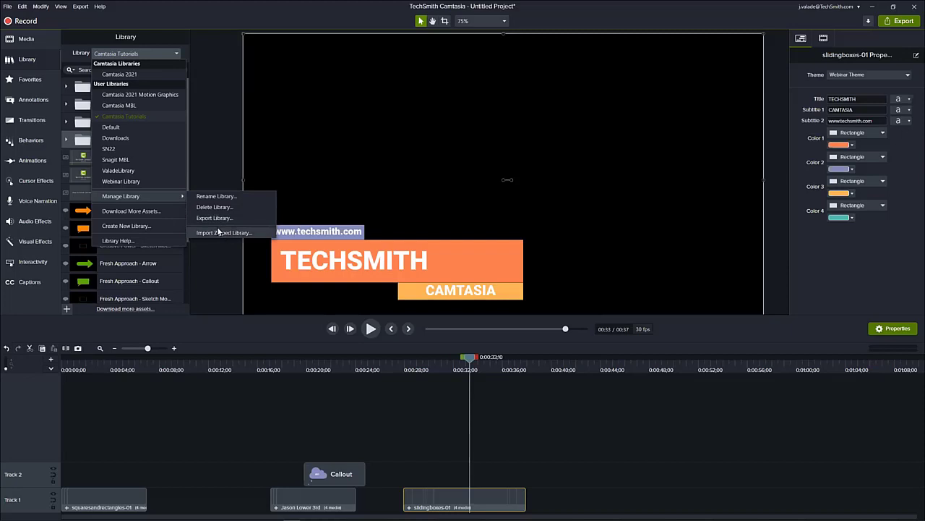
pyautogui.click(208, 168)
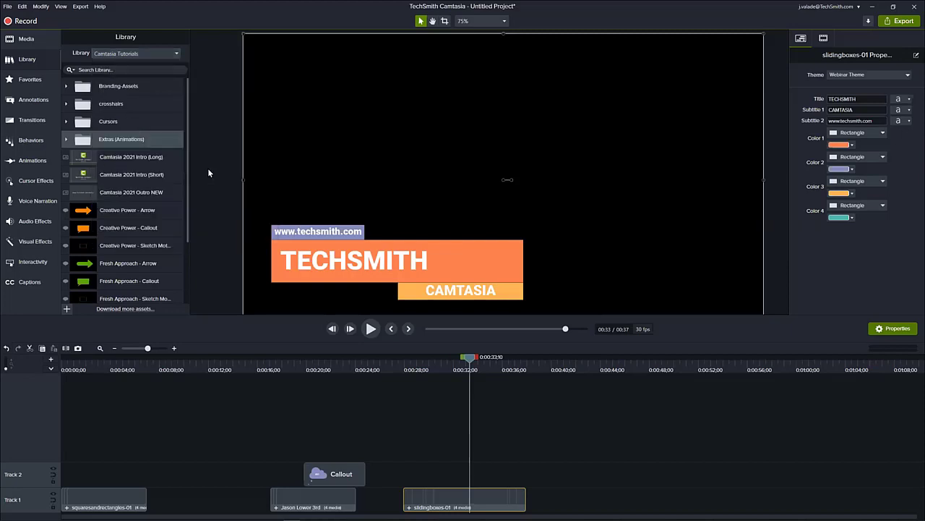
# - Select the Webinar Library and Webinar Theme for an export package, view the available templates, and cancel the export
pyautogui.click(13, 8)
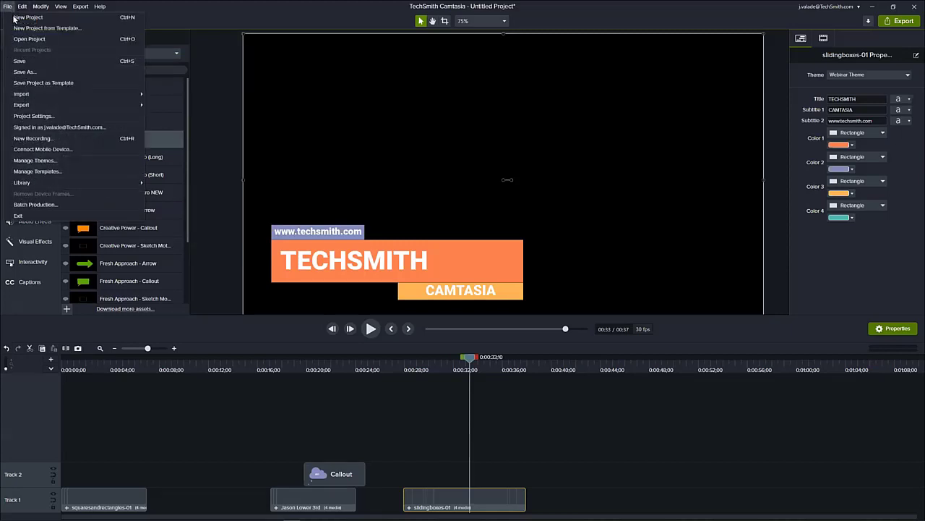
pyautogui.moveTo(96, 108)
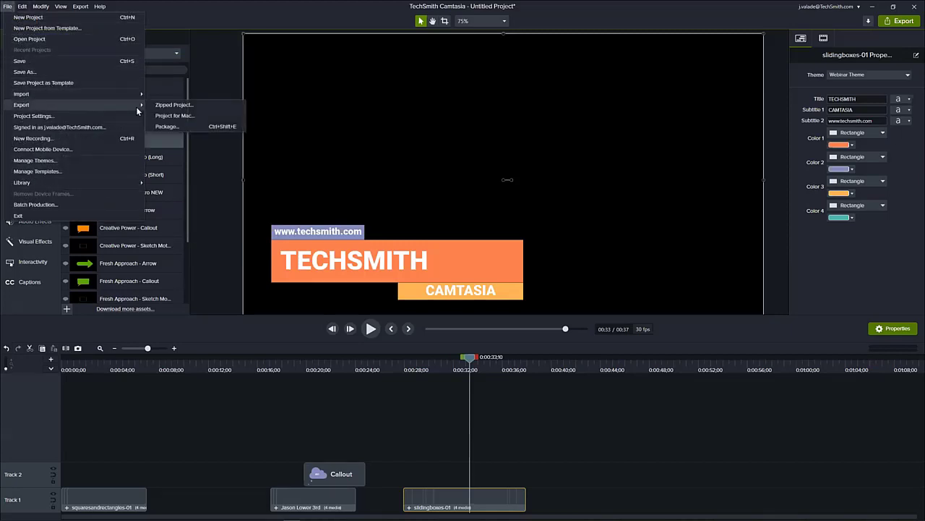
pyautogui.click(167, 127)
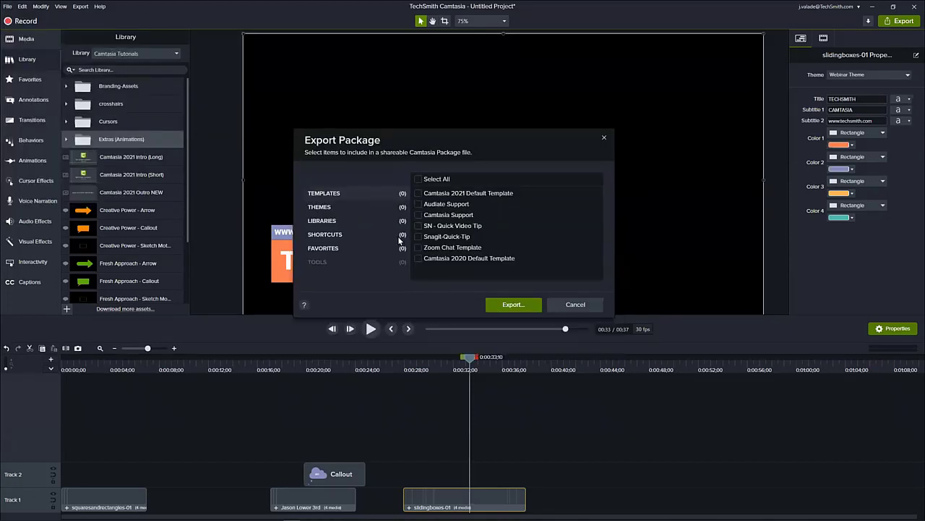
pyautogui.click(395, 224)
pyautogui.scroll(-1, 478, 228)
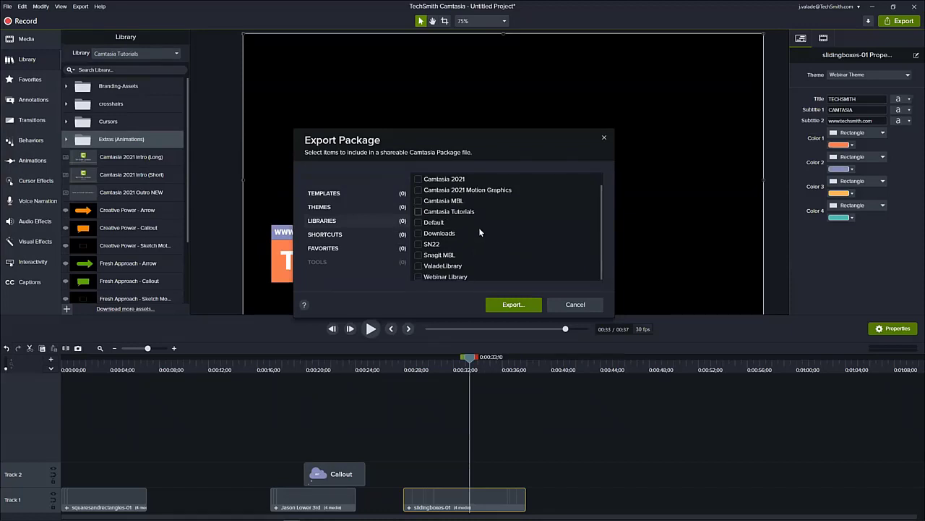
pyautogui.click(432, 276)
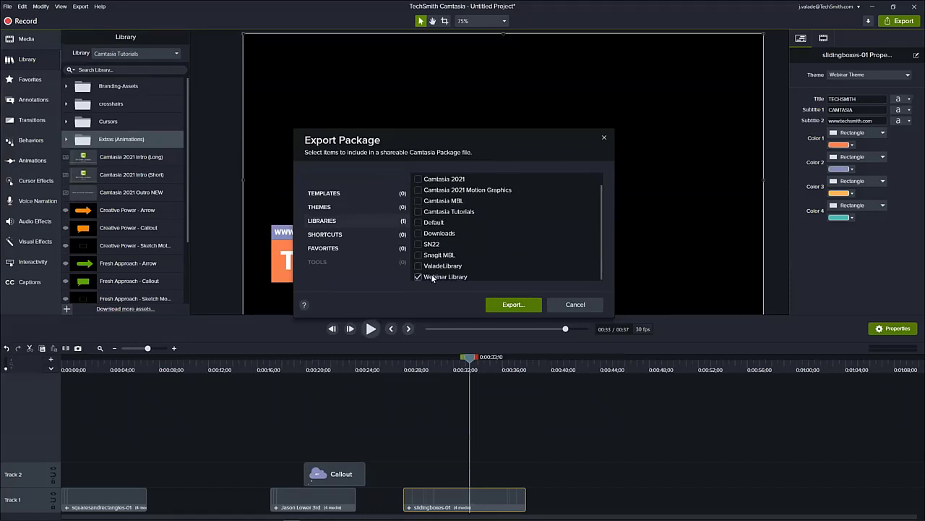
pyautogui.click(358, 208)
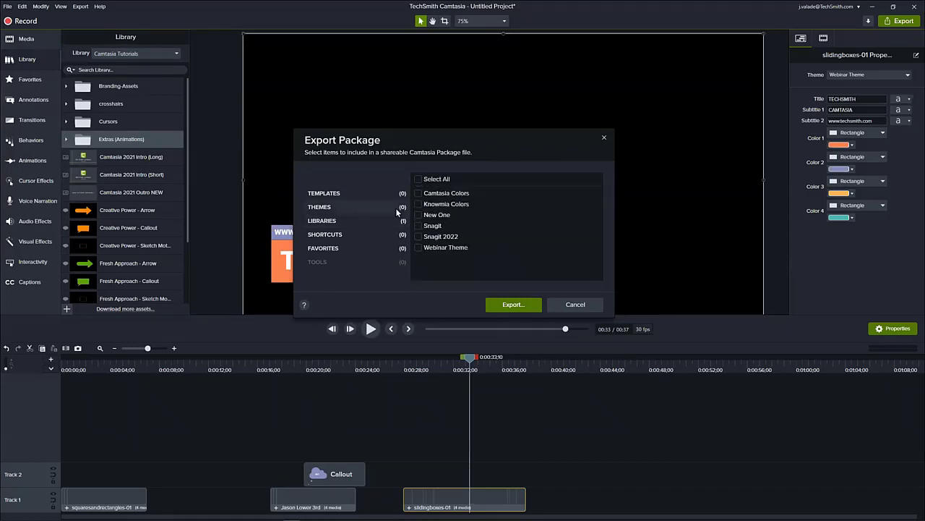
pyautogui.click(418, 247)
pyautogui.click(374, 194)
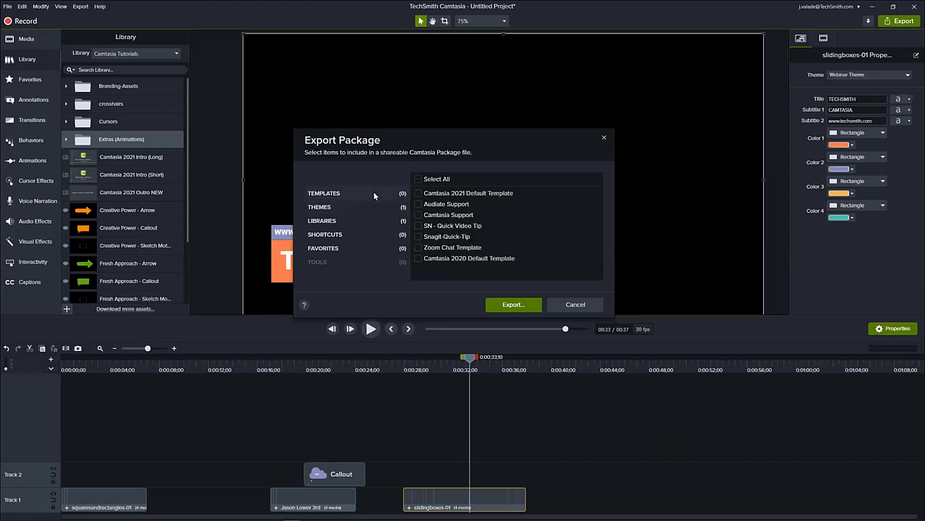
pyautogui.click(576, 305)
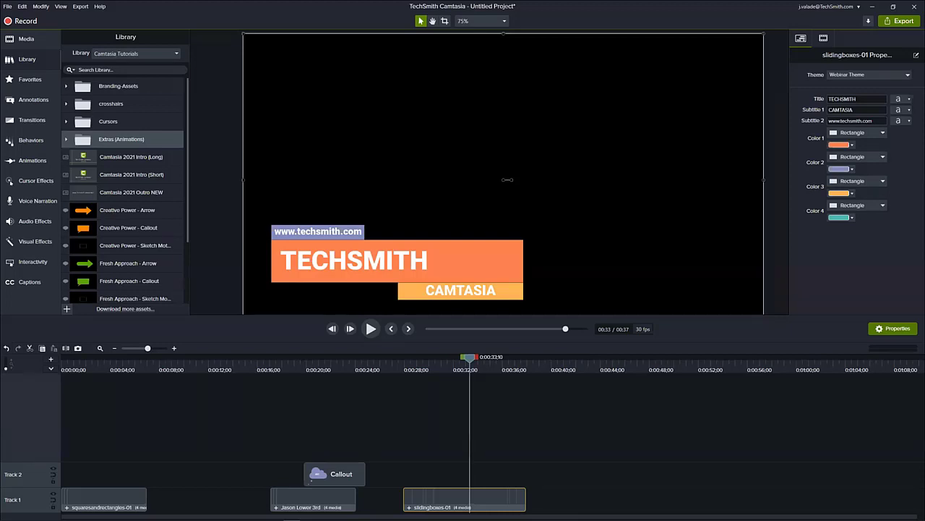
# - View the Add To Library options for the purple callout on Track 2 and dismiss them without adding it
pyautogui.rightClick(357, 476)
pyautogui.click(374, 461)
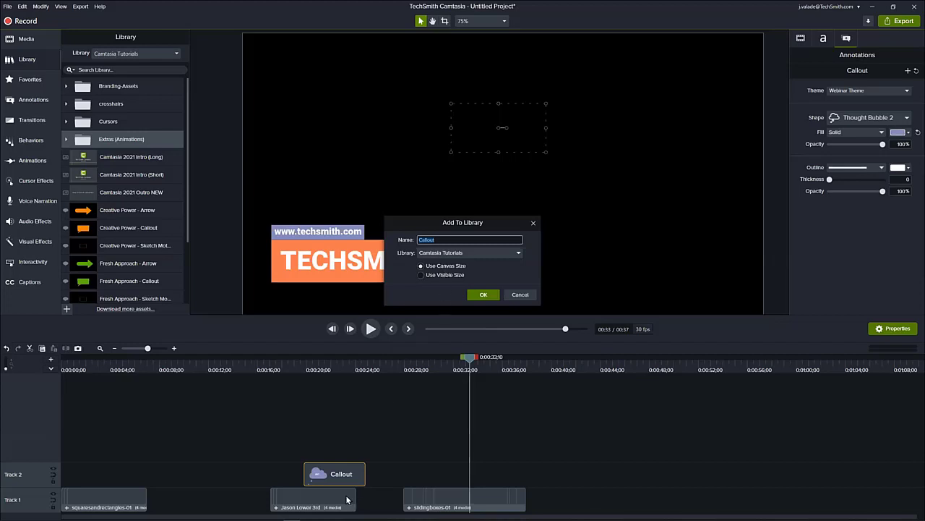
pyautogui.click(525, 295)
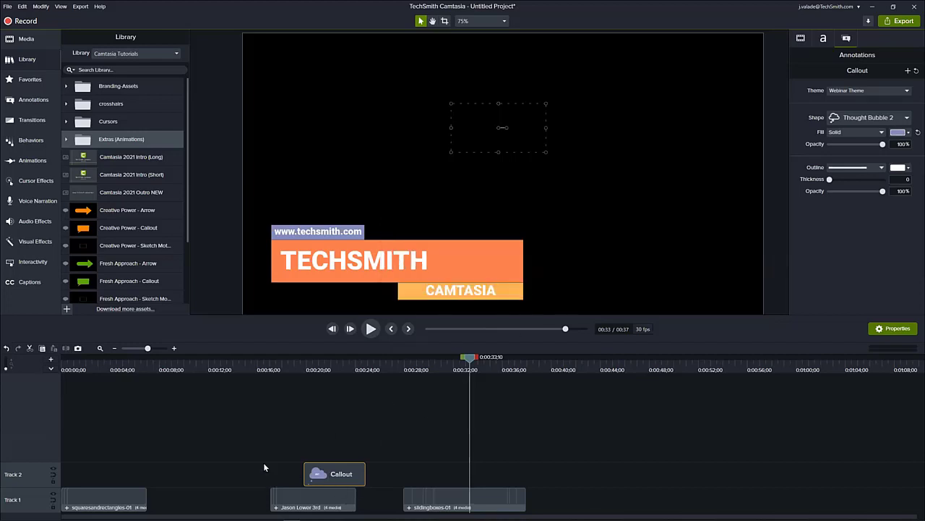
# - Switch to the Webinar Library and add the Camtasia Green Callout to the canvas at 40 seconds
pyautogui.click(118, 53)
pyautogui.click(127, 182)
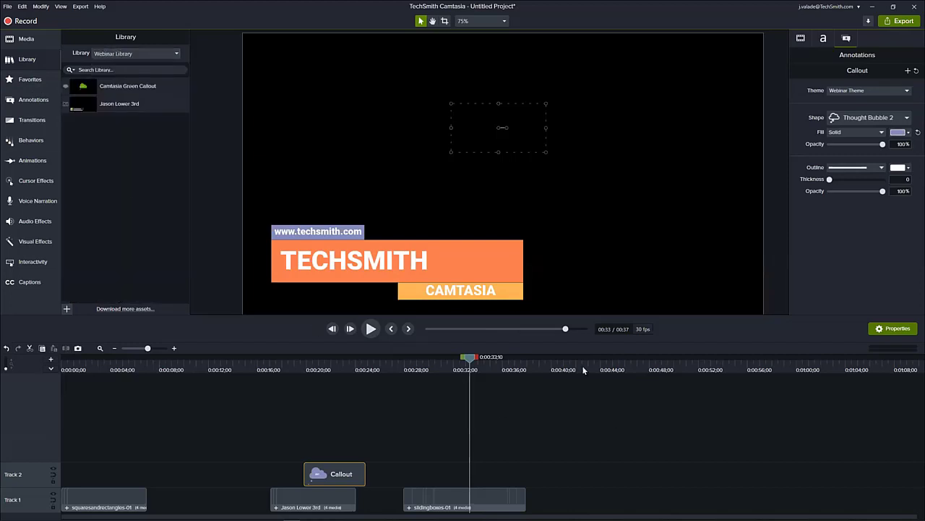
pyautogui.click(552, 372)
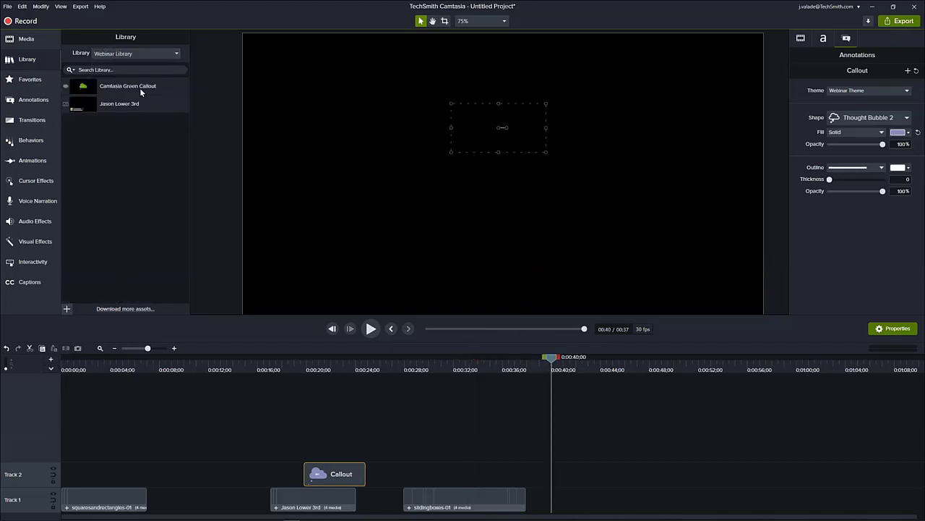
pyautogui.moveTo(139, 87); pyautogui.dragTo(473, 141)
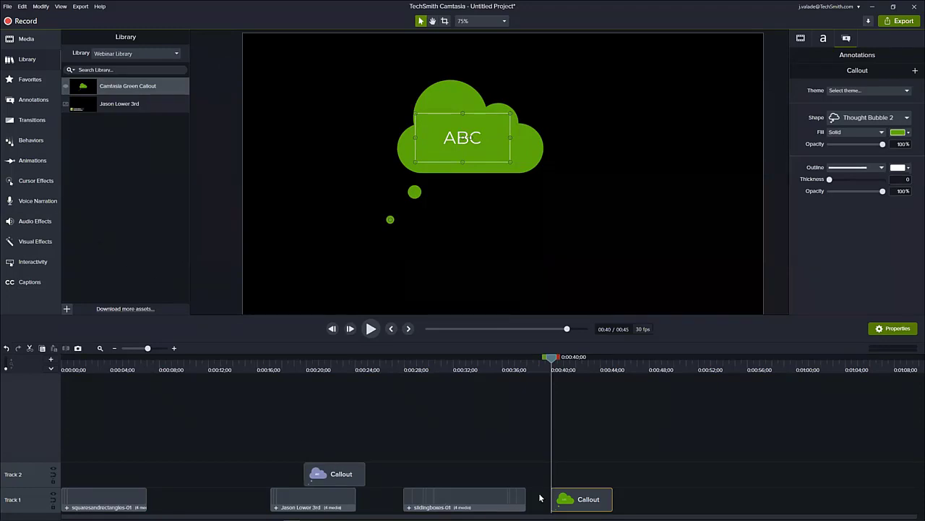
# - Try the Use Visible Size and Use Canvas Size options for adding the green callout to the Webinar Library, without saving it
pyautogui.rightClick(563, 499)
pyautogui.click(587, 484)
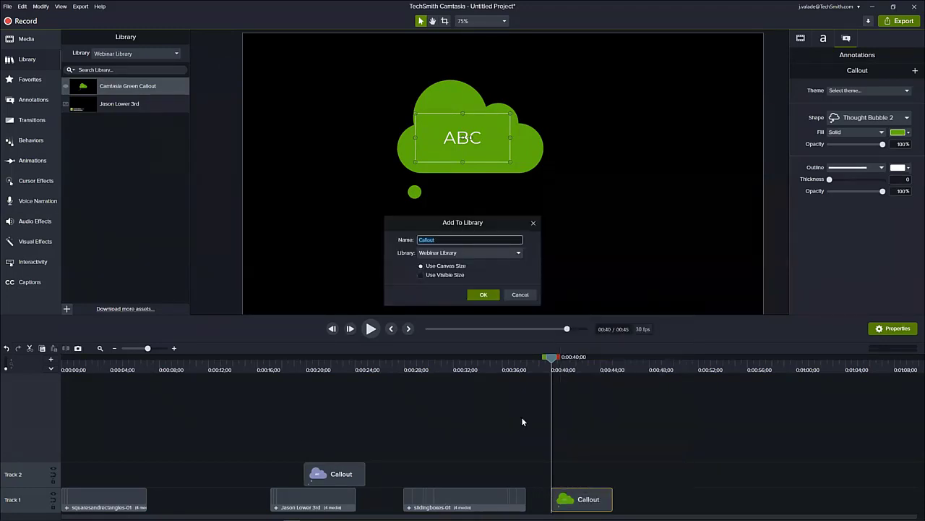
pyautogui.click(452, 274)
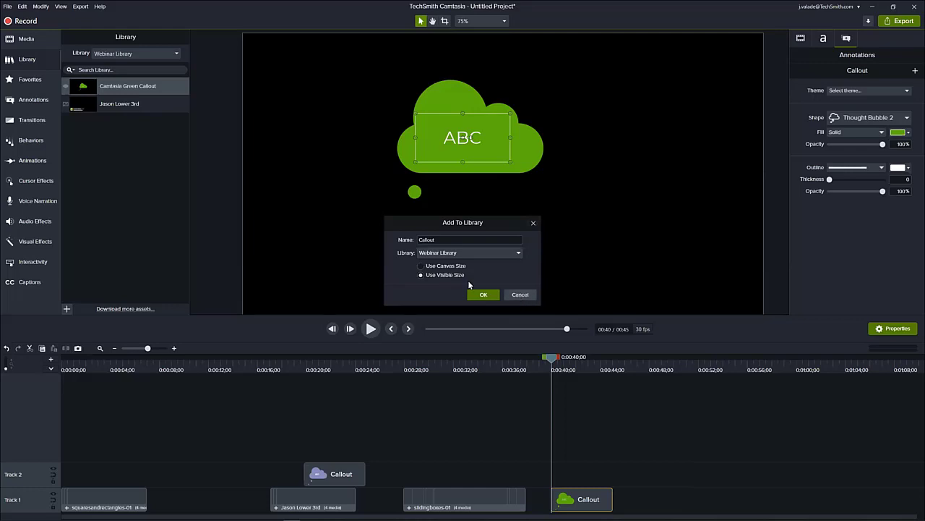
pyautogui.click(441, 266)
pyautogui.click(517, 297)
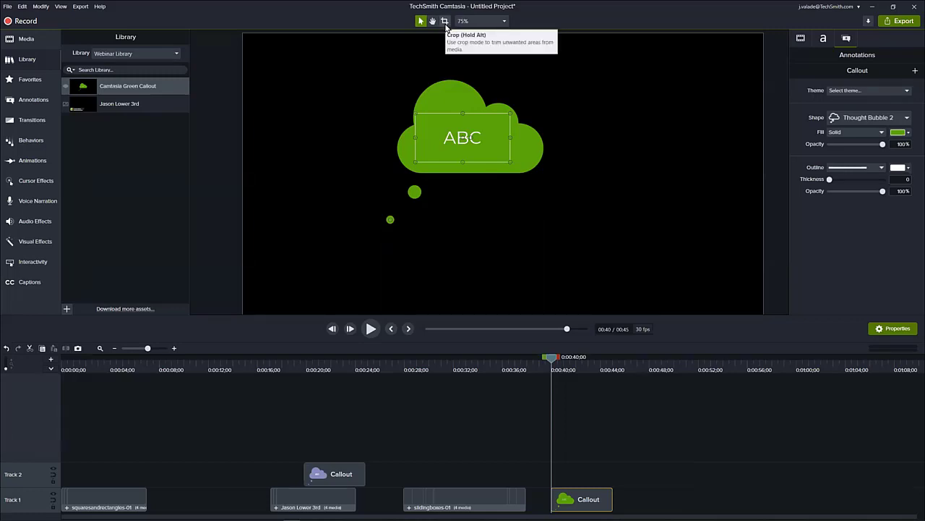
pyautogui.rightClick(591, 499)
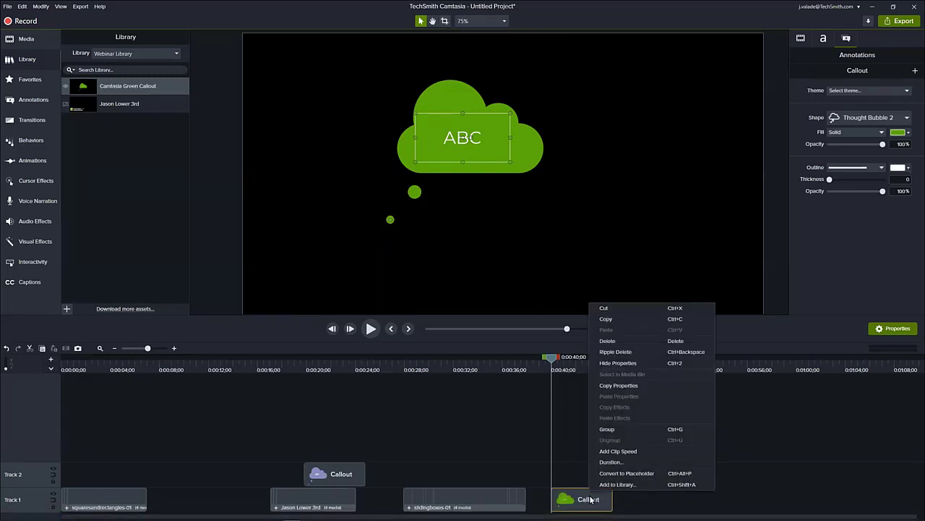
pyautogui.click(623, 483)
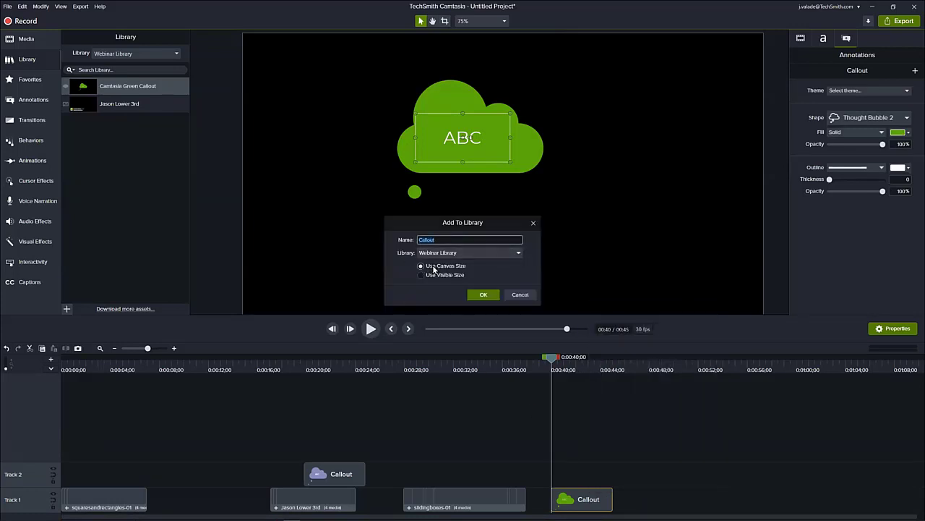
pyautogui.click(510, 295)
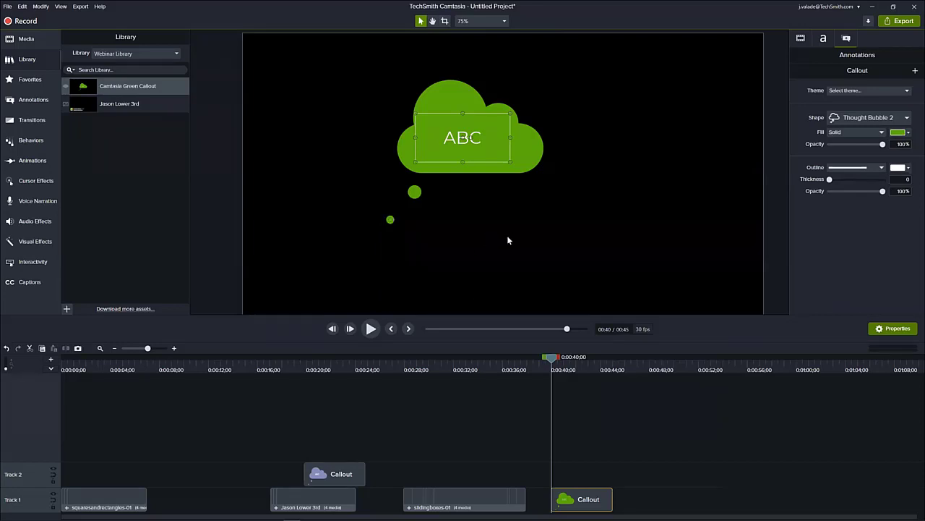
# - Delete the green callout from Track 1
pyautogui.moveTo(589, 496); pyautogui.dragTo(593, 506)
pyautogui.press('Delete')
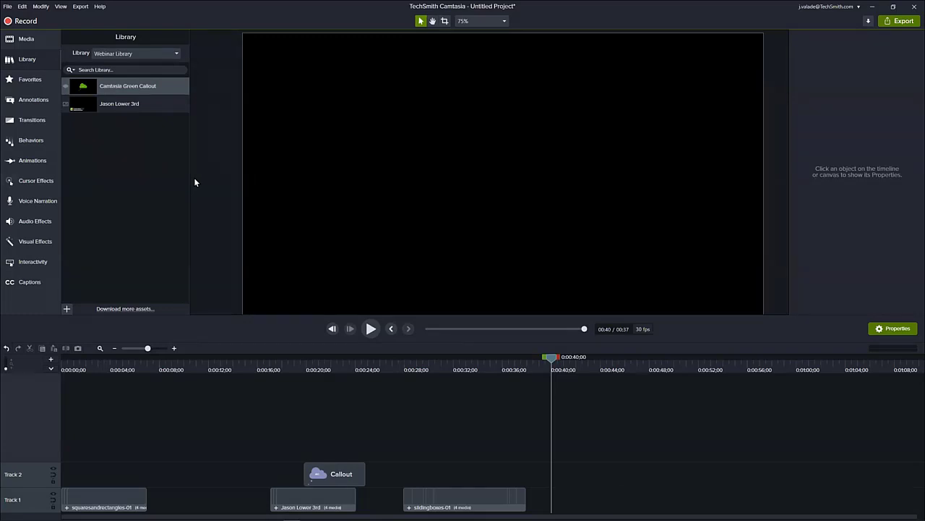
# - View the Camtasia 2021 library, return to the Webinar Library, and add its saved lower third to Track 1 at 40 seconds
pyautogui.click(143, 56)
pyautogui.click(145, 73)
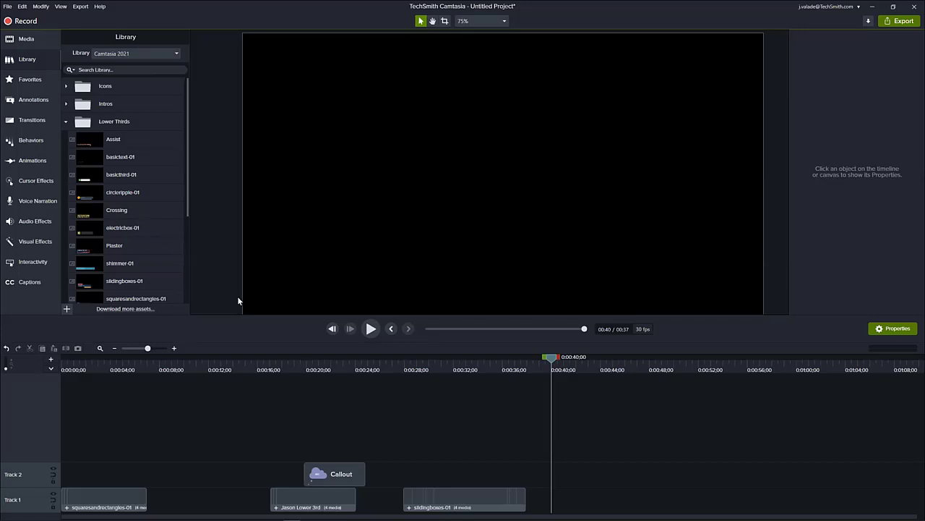
pyautogui.click(159, 53)
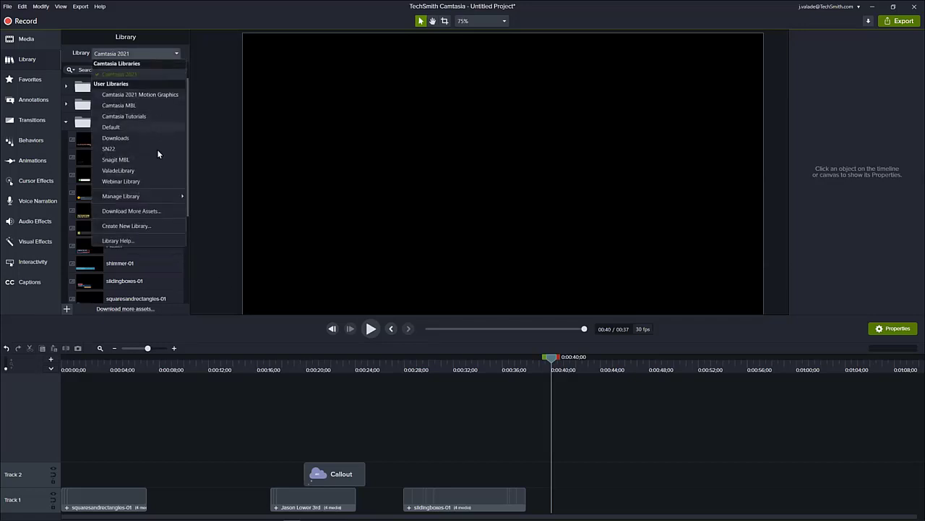
pyautogui.click(138, 180)
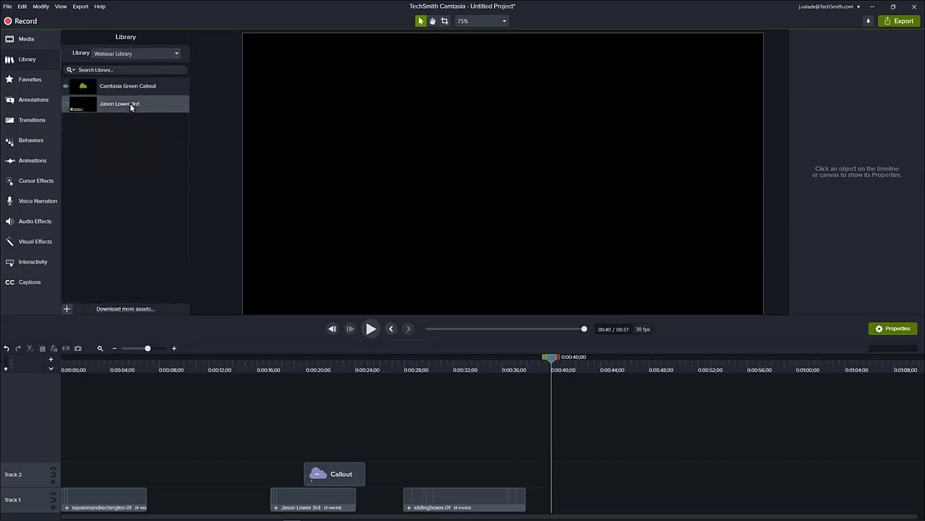
pyautogui.moveTo(130, 103); pyautogui.dragTo(509, 188)
pyautogui.moveTo(556, 362); pyautogui.dragTo(576, 364)
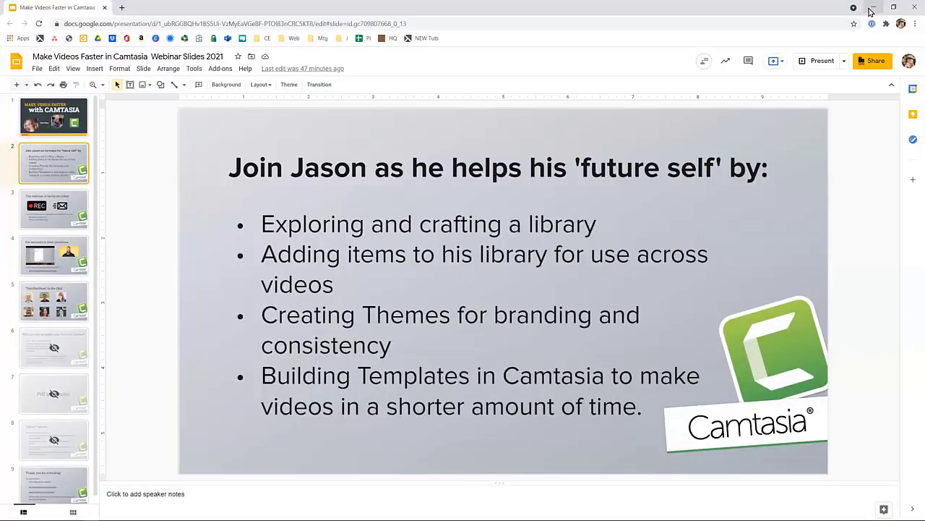
# - Switch from the slides back to Camtasia and start a new project without saving changes to the current one
pyautogui.click(873, 7)
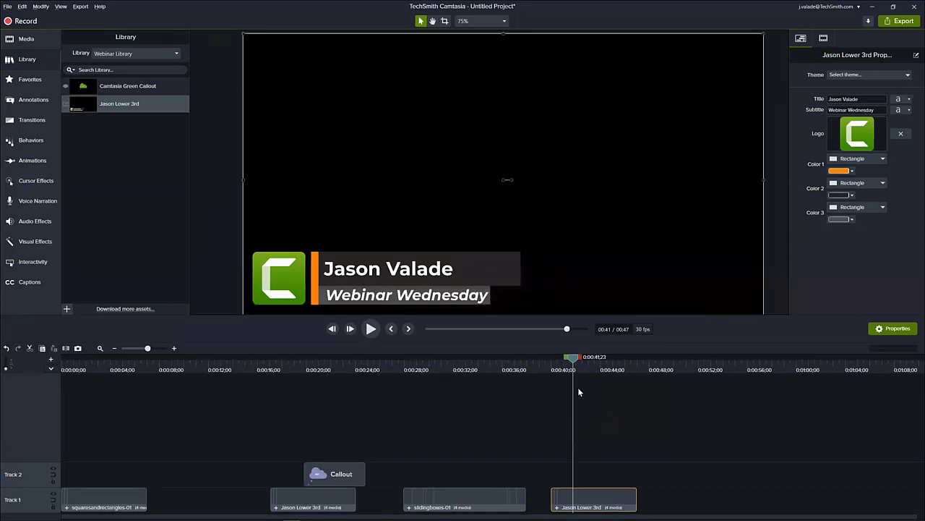
pyautogui.hotkey('ctrl', 'n')
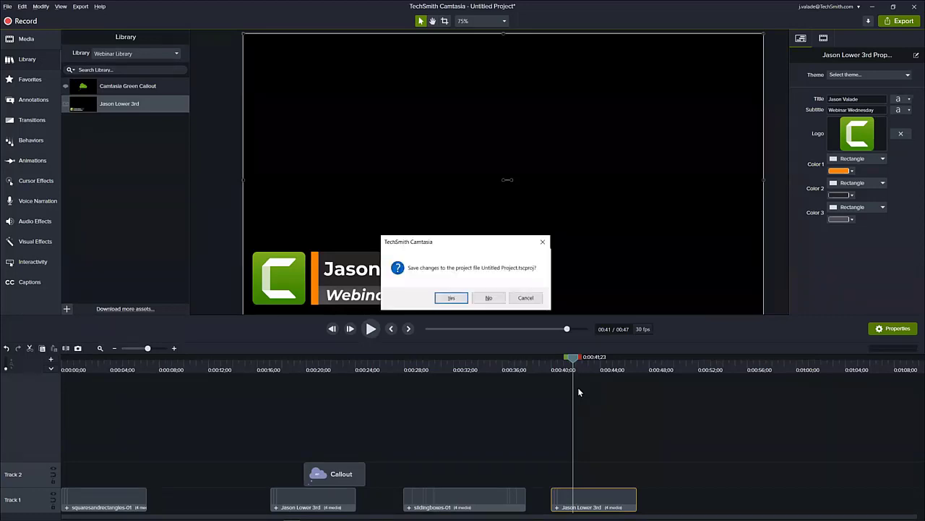
pyautogui.click(489, 297)
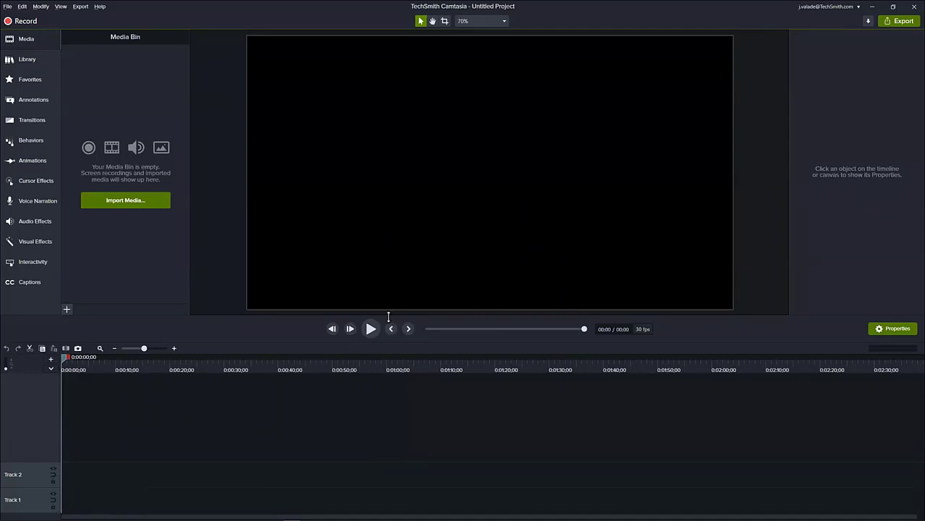
pyautogui.moveTo(388, 333); pyautogui.dragTo(385, 370)
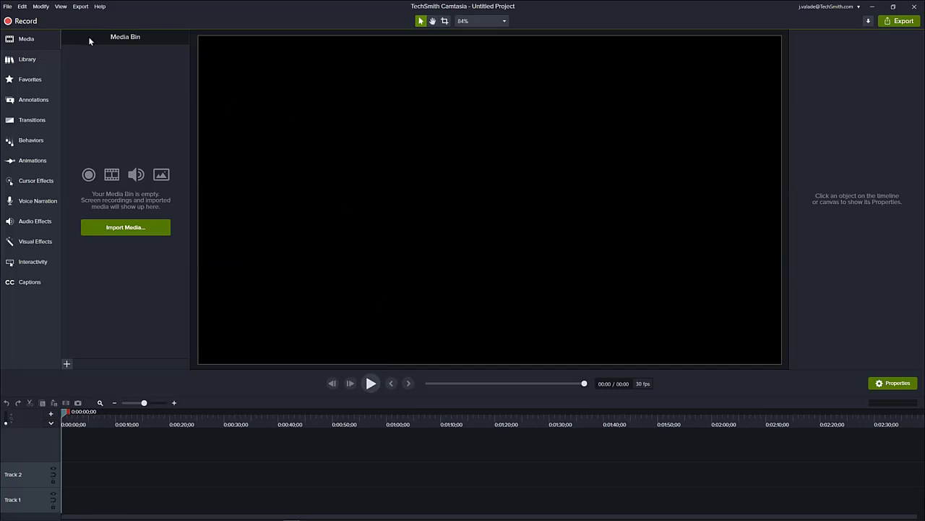
# - Create a new project from the Camtasia 2021 Default Template after looking through the available templates
pyautogui.click(9, 7)
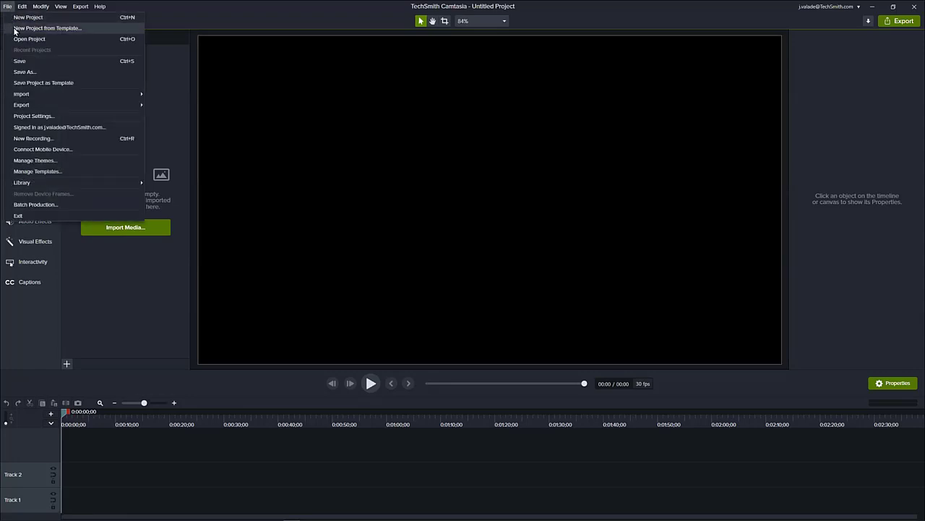
pyautogui.click(15, 29)
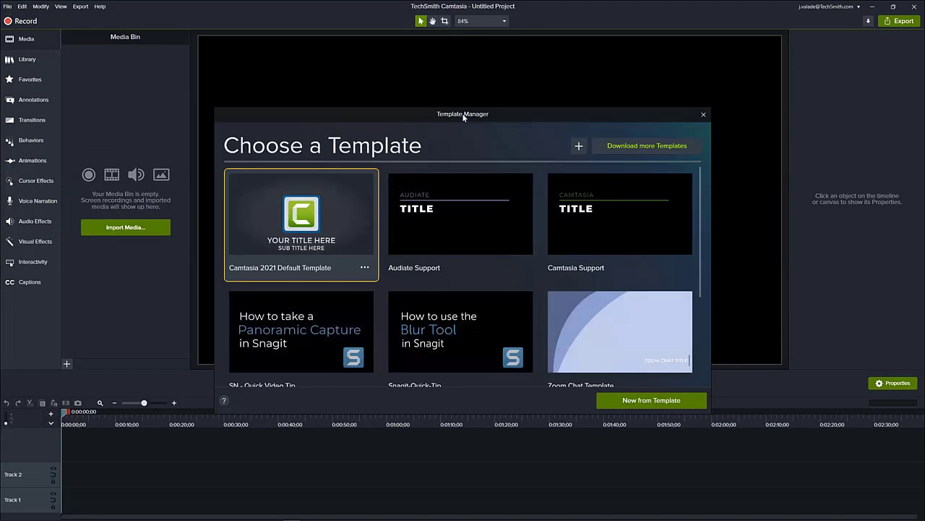
pyautogui.moveTo(464, 115); pyautogui.dragTo(482, 64)
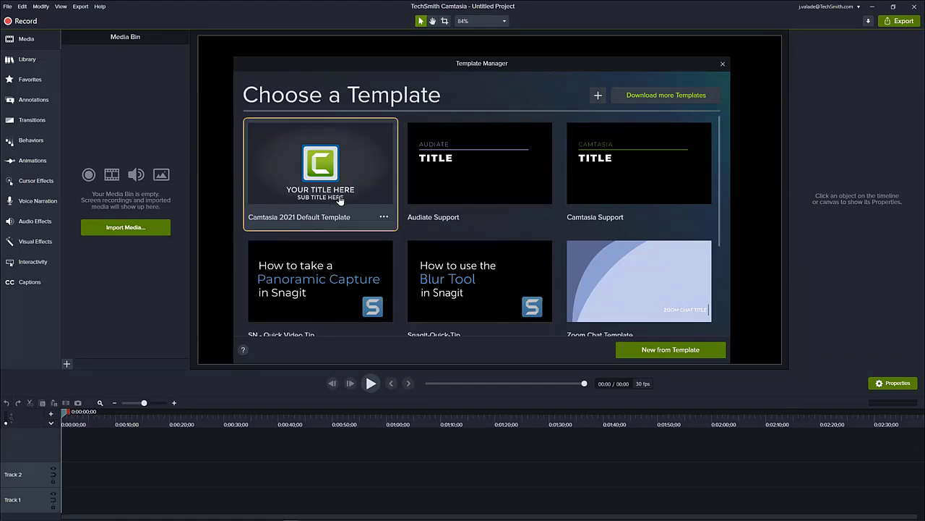
pyautogui.scroll(-3, 340, 200)
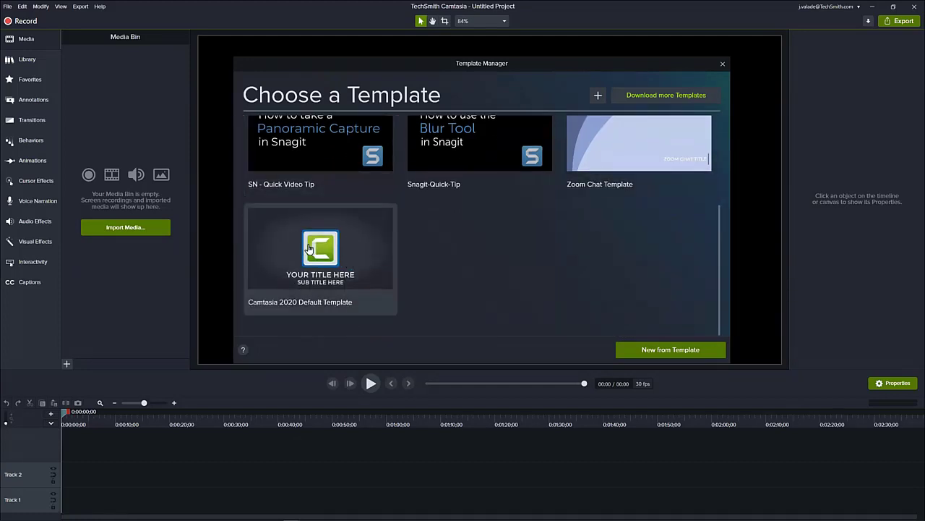
pyautogui.scroll(3, 308, 249)
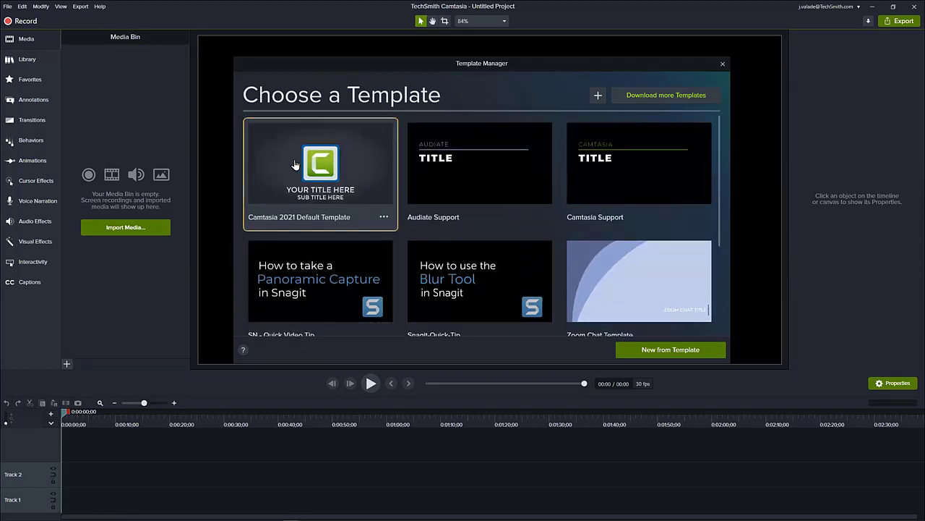
pyautogui.doubleClick(340, 167)
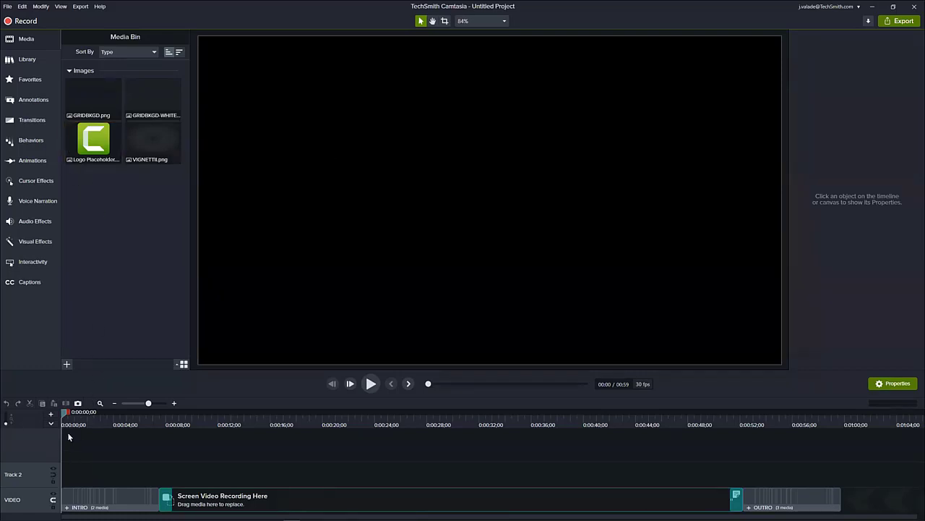
# - Examine the template's INTRO and OUTRO clips on the VIDEO track, including their preview and editable properties
pyautogui.moveTo(64, 417); pyautogui.dragTo(137, 425)
pyautogui.click(124, 501)
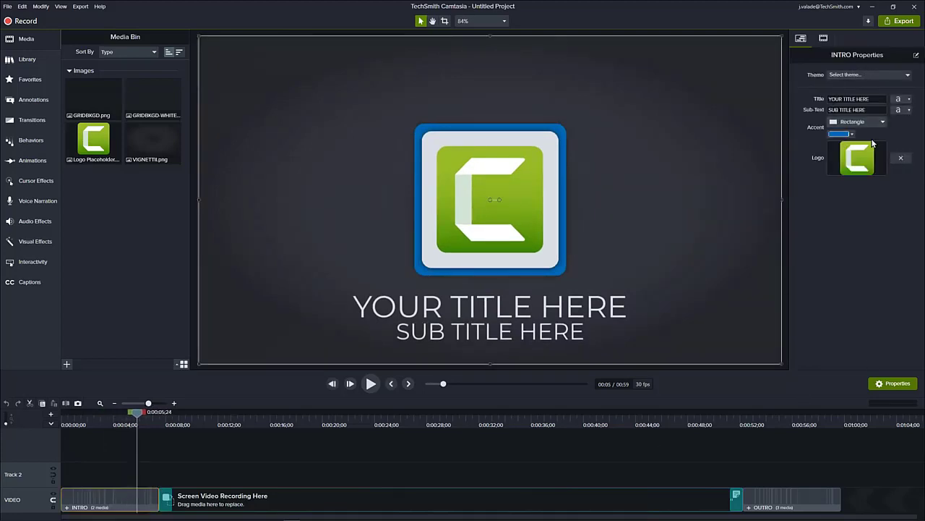
pyautogui.click(745, 425)
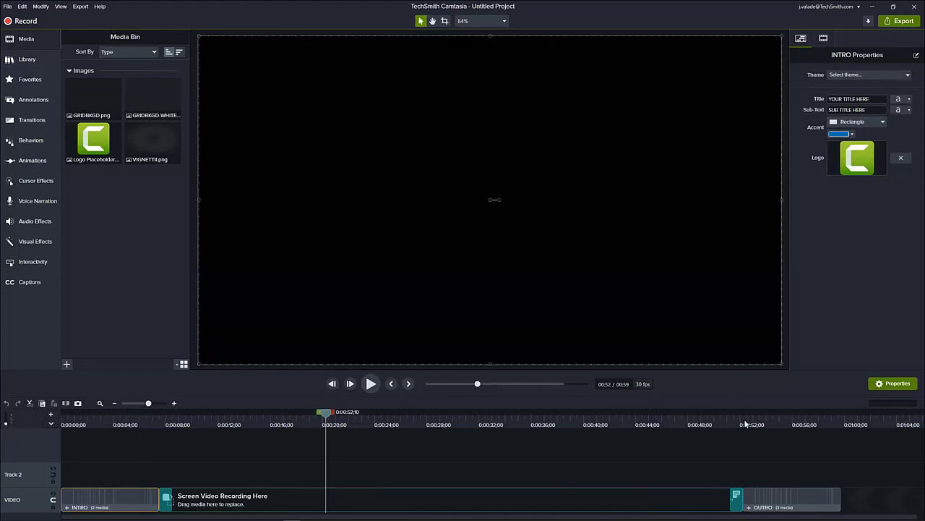
pyautogui.moveTo(747, 415); pyautogui.dragTo(799, 426)
pyautogui.click(804, 496)
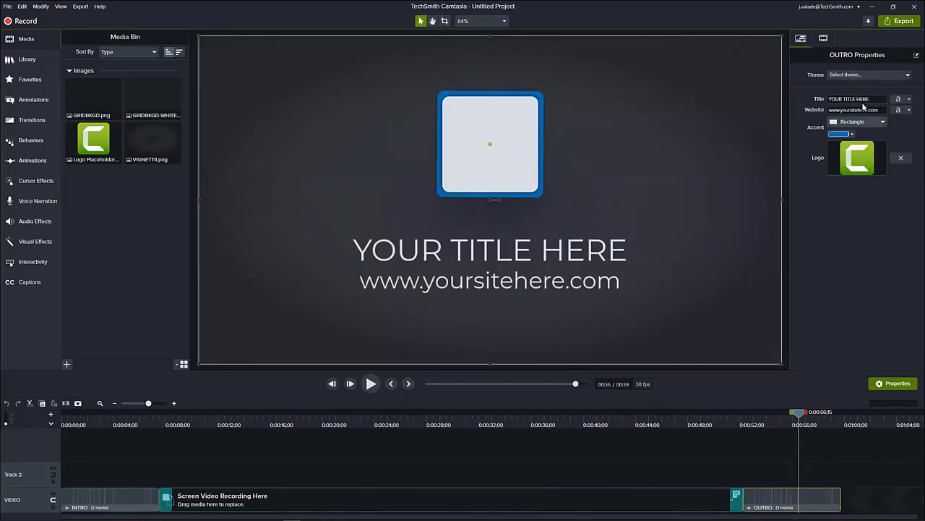
pyautogui.click(760, 425)
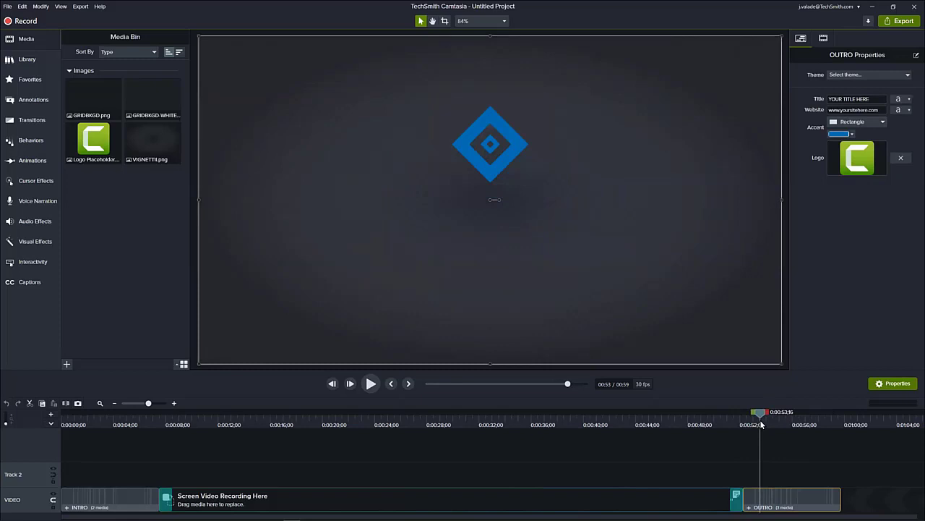
# - Try adding a placeholder on Track 2 that spans the Screen Video Recording Here clip, and delete it
pyautogui.click(215, 424)
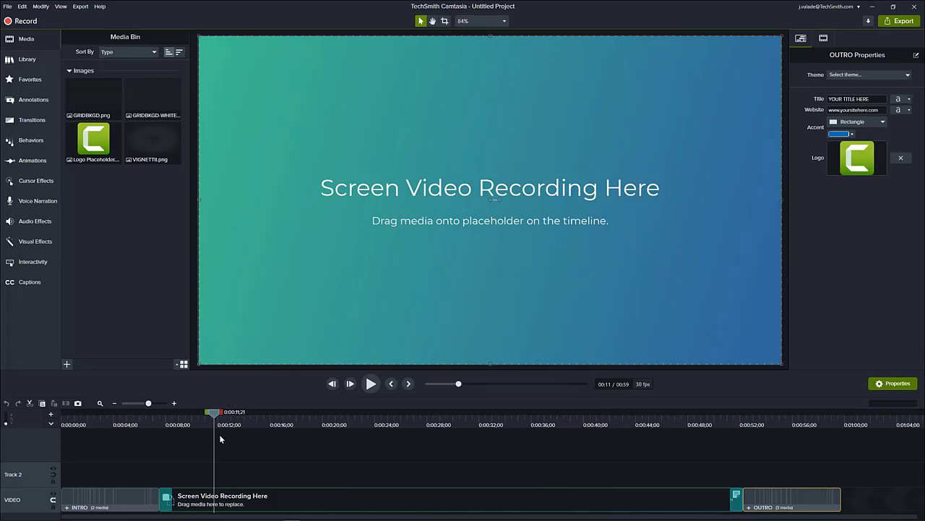
pyautogui.press('p')
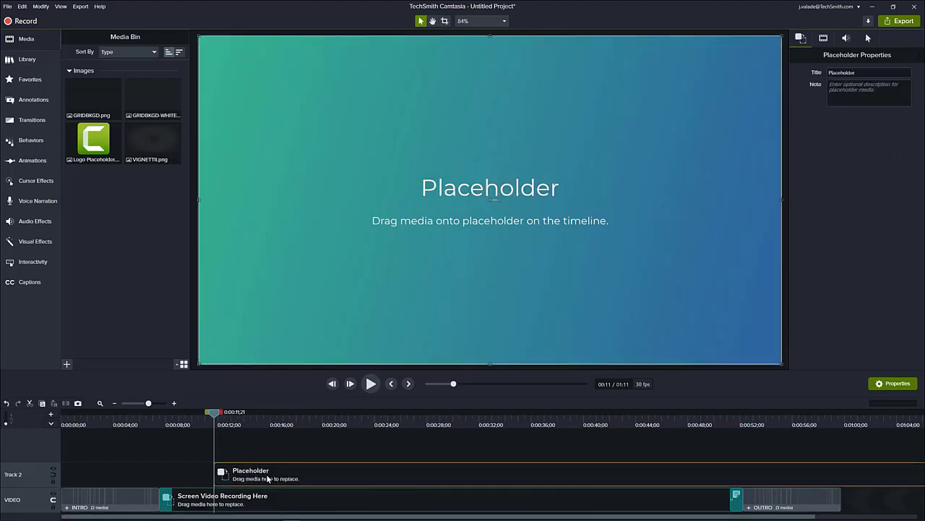
pyautogui.moveTo(266, 476); pyautogui.dragTo(209, 481)
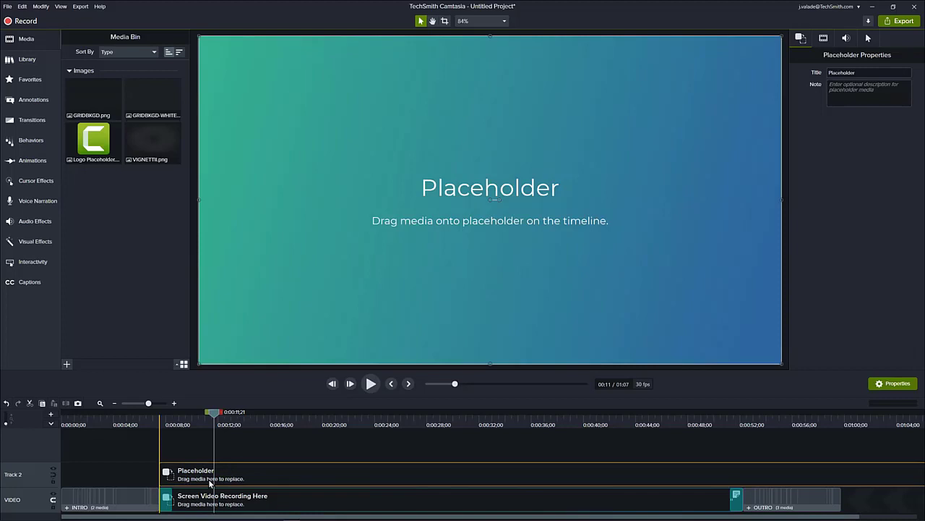
pyautogui.click(115, 403)
pyautogui.moveTo(454, 474); pyautogui.dragTo(362, 475)
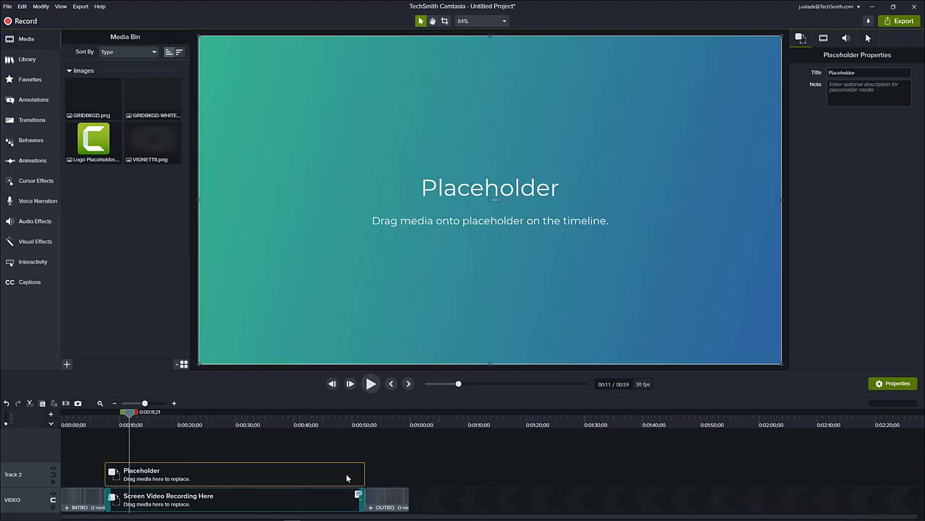
pyautogui.click(174, 403)
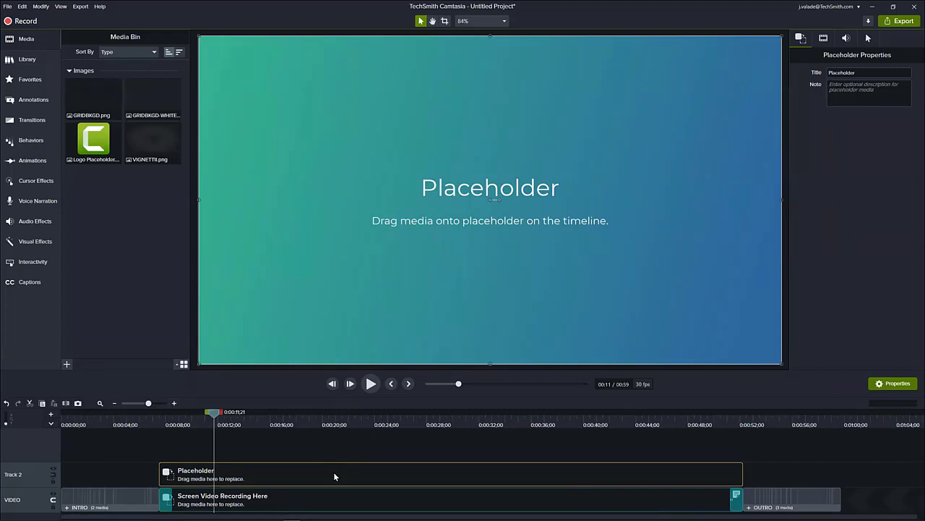
pyautogui.press('Delete')
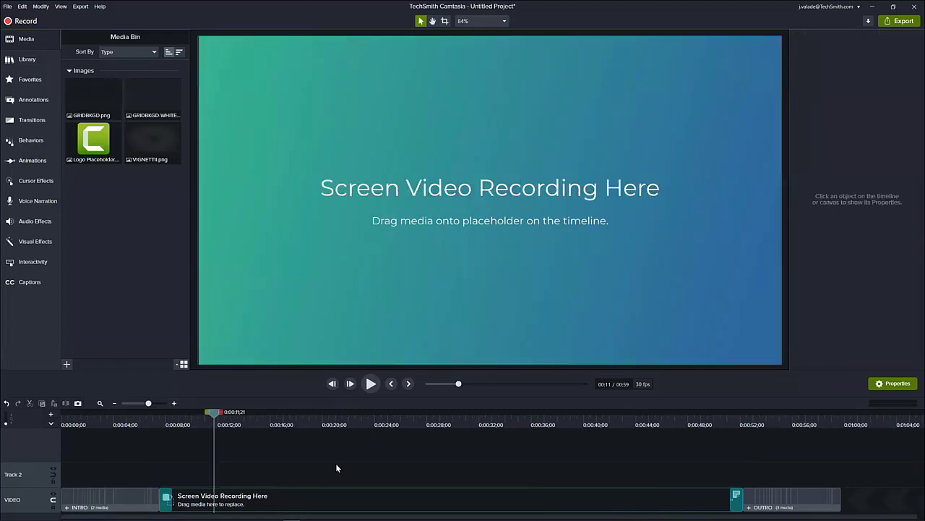
# - Select the Screen Video Recording Here placeholder on the VIDEO track and open its note for editing
pyautogui.click(319, 498)
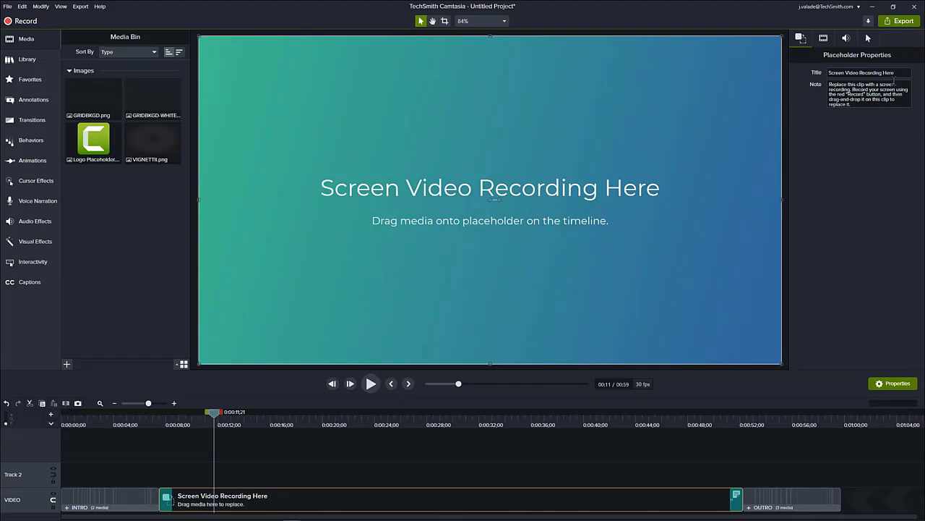
pyautogui.click(882, 105)
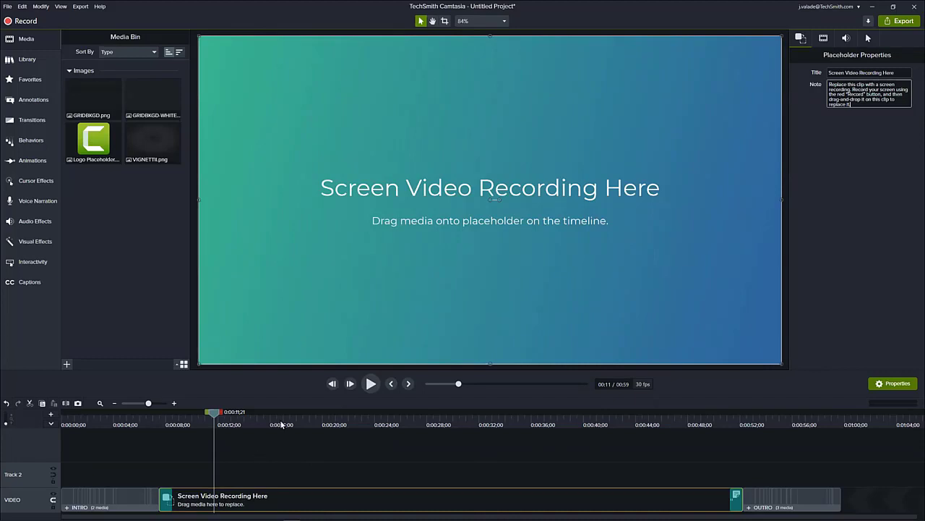
pyautogui.click(108, 424)
pyautogui.moveTo(108, 424); pyautogui.dragTo(104, 498)
pyautogui.click(104, 497)
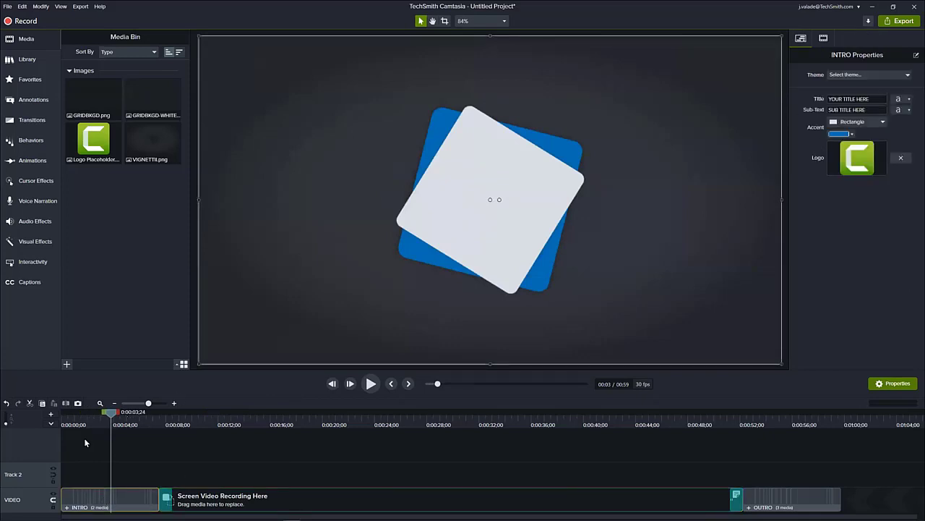
pyautogui.moveTo(114, 419); pyautogui.dragTo(128, 418)
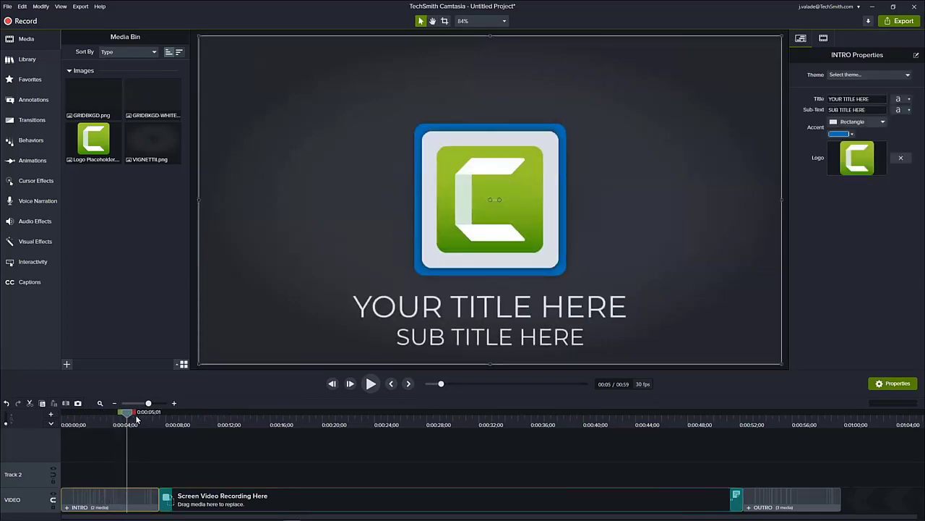
pyautogui.click(857, 99)
pyautogui.write('Find our tutorials')
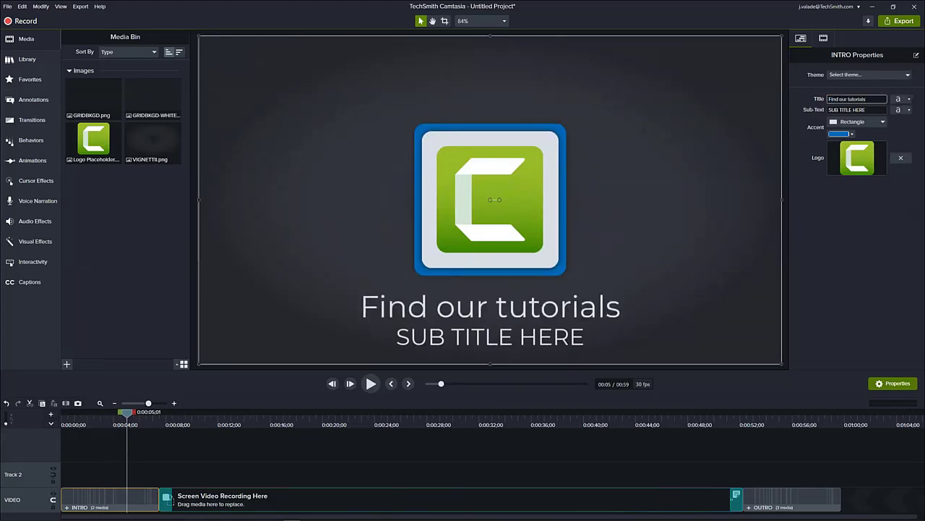
pyautogui.click(860, 110)
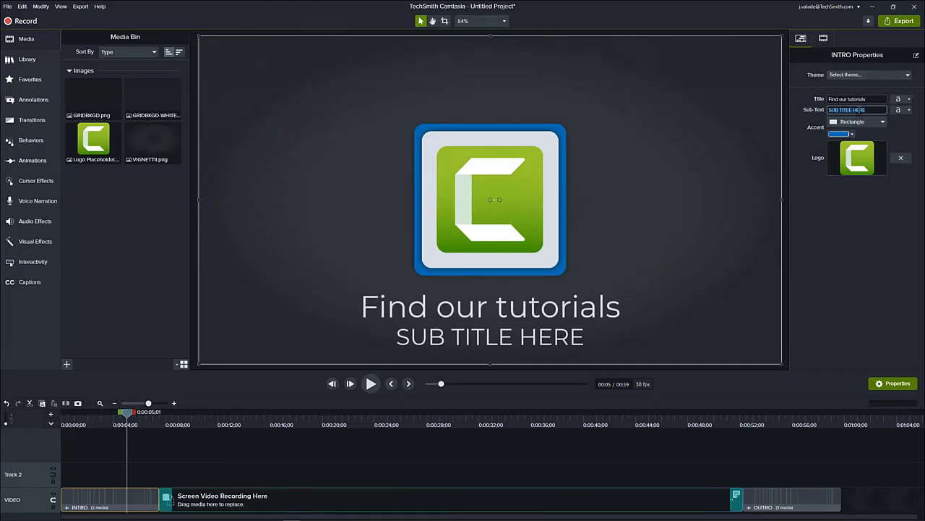
pyautogui.write('www.techsmith.com')
pyautogui.press('Return')
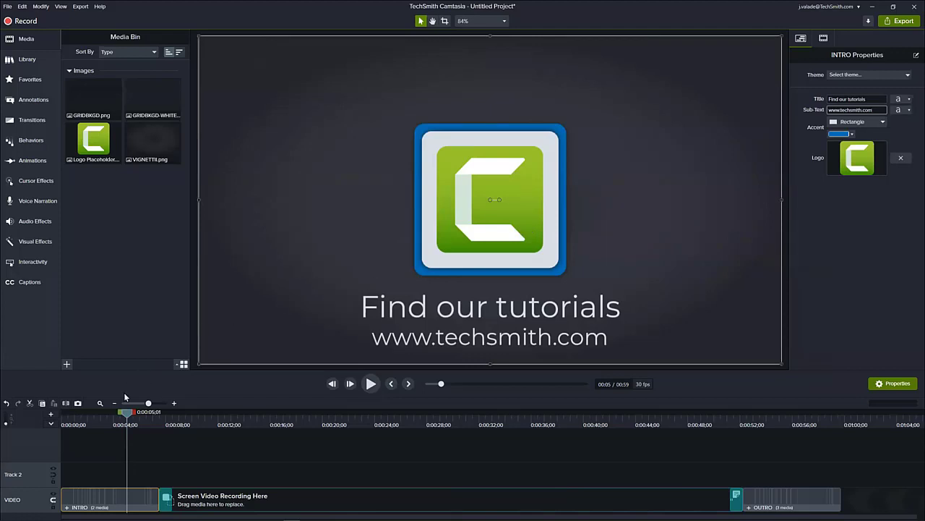
pyautogui.moveTo(127, 414); pyautogui.dragTo(806, 499)
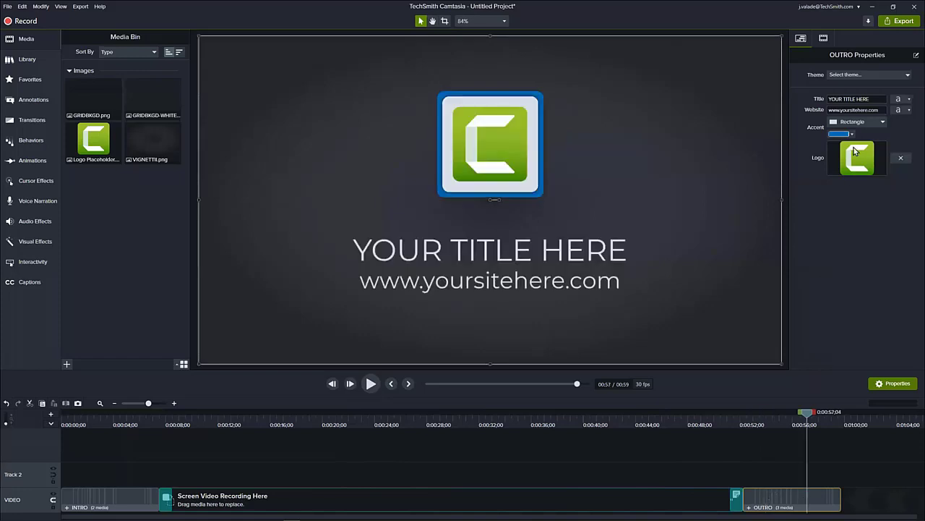
pyautogui.click(855, 98)
pyautogui.write('Thanks for watching!')
pyautogui.press('Return')
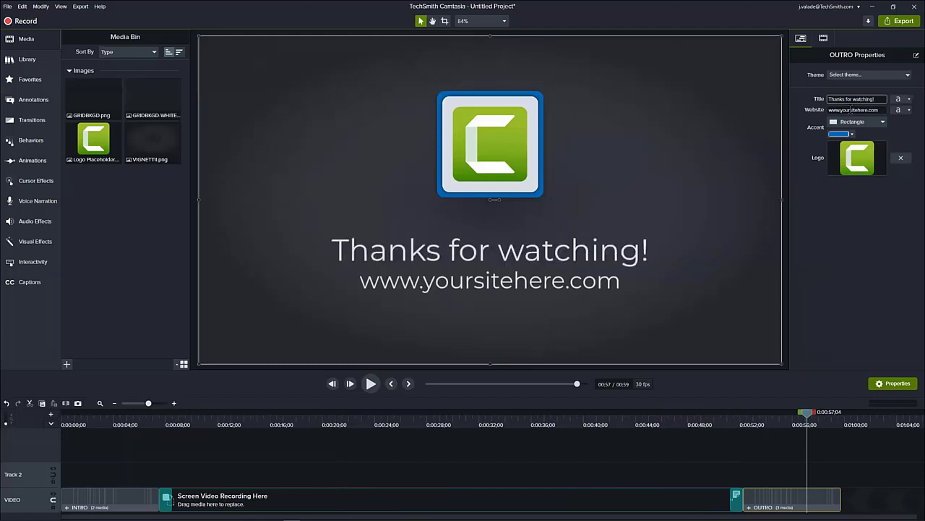
pyautogui.press('Tab')
pyautogui.write('www.techsmith.com')
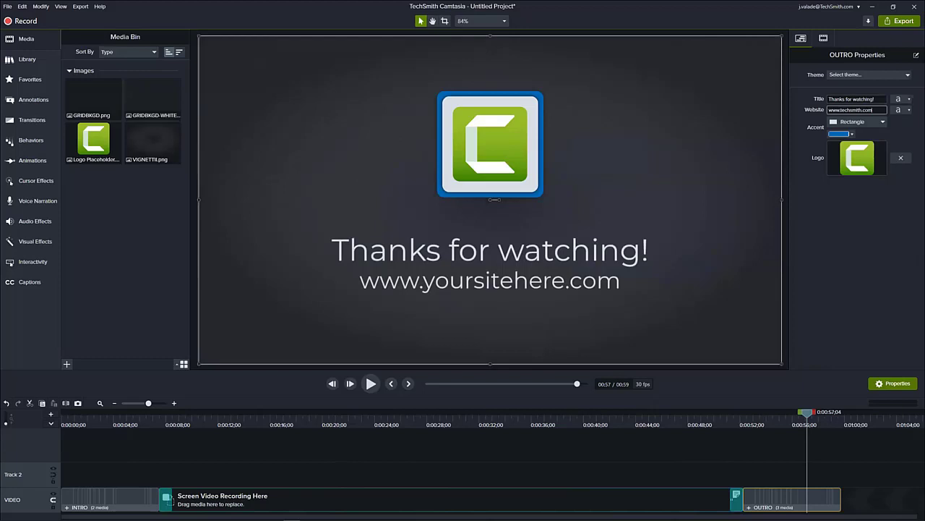
pyautogui.press('Return')
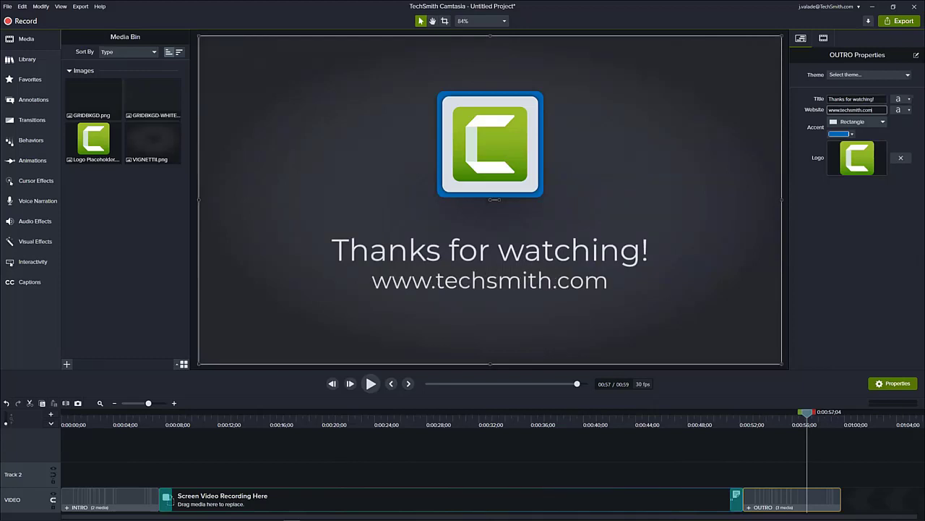
# - Replace the Screen Video Recording Here placeholder with the Find Tuts asset from the presenter's personal library, using Ripple Replace
pyautogui.click(112, 420)
pyautogui.click(790, 424)
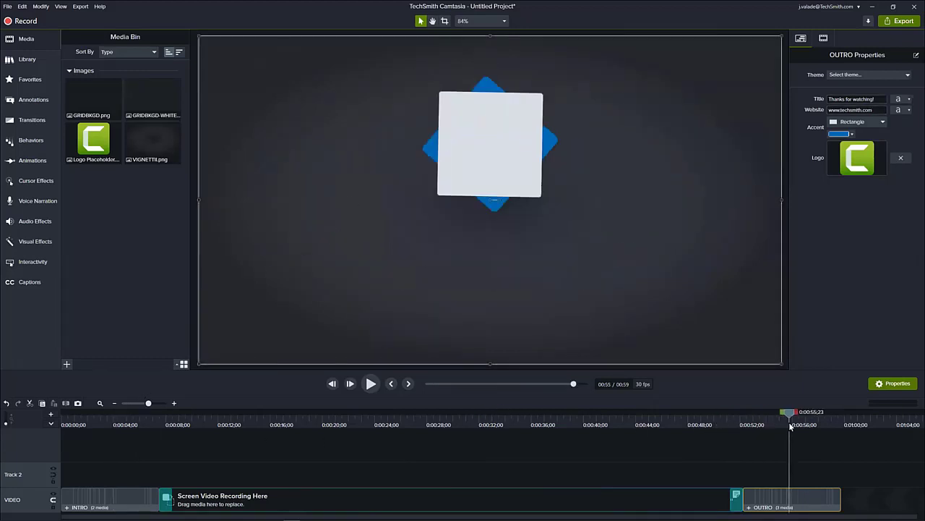
pyautogui.click(369, 424)
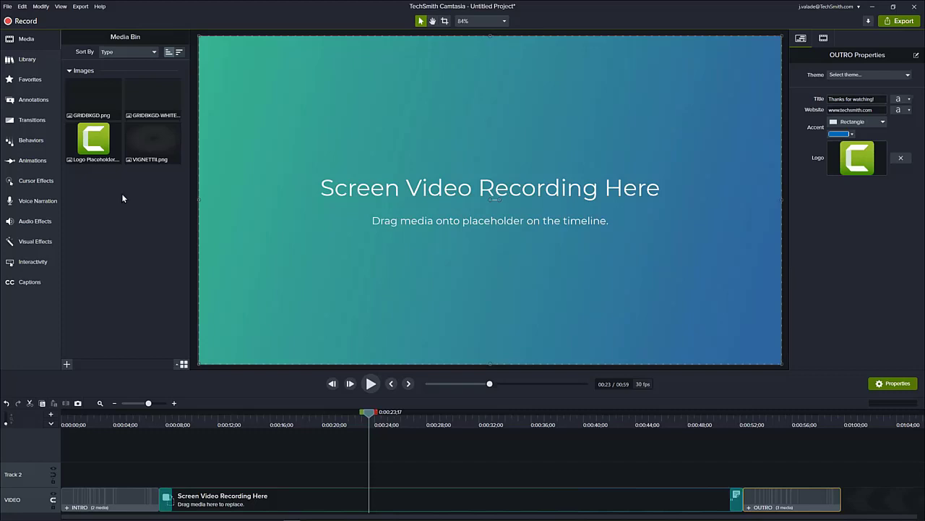
pyautogui.click(44, 68)
pyautogui.click(131, 55)
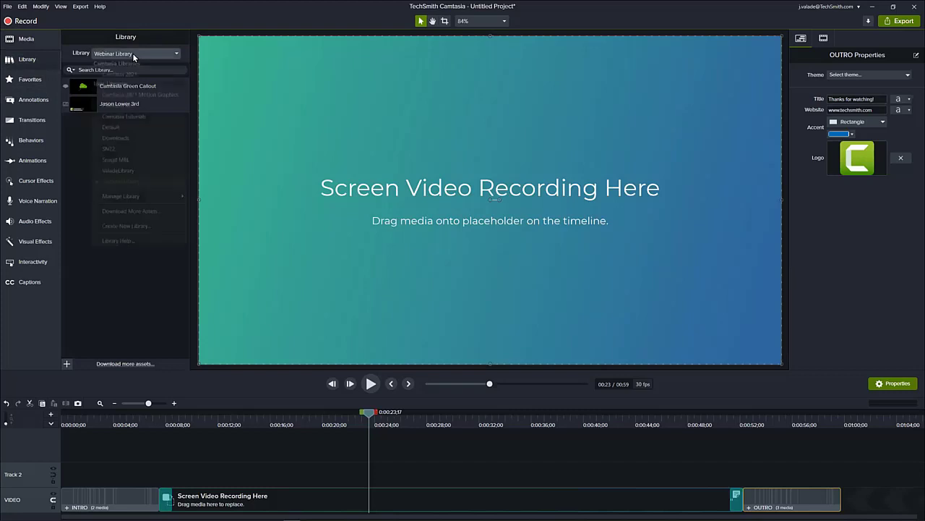
pyautogui.click(125, 171)
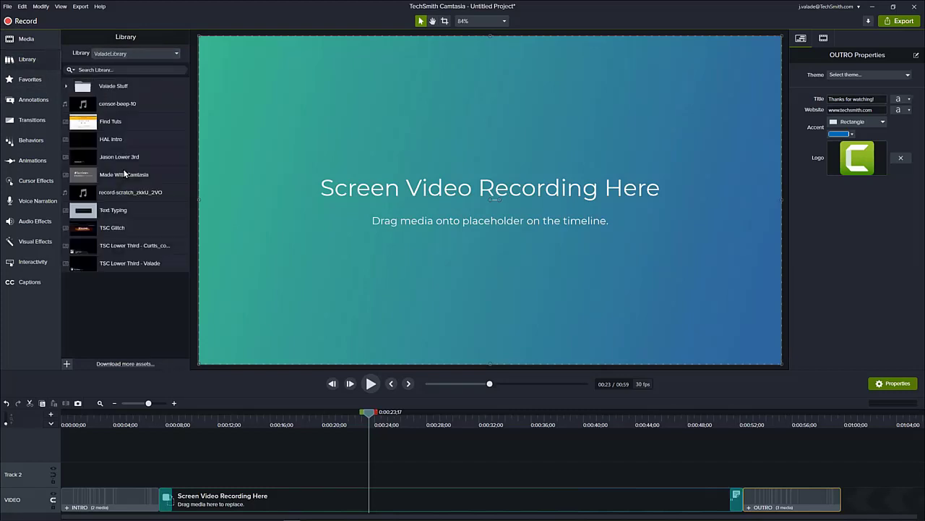
pyautogui.click(115, 125)
pyautogui.moveTo(115, 125); pyautogui.dragTo(248, 499)
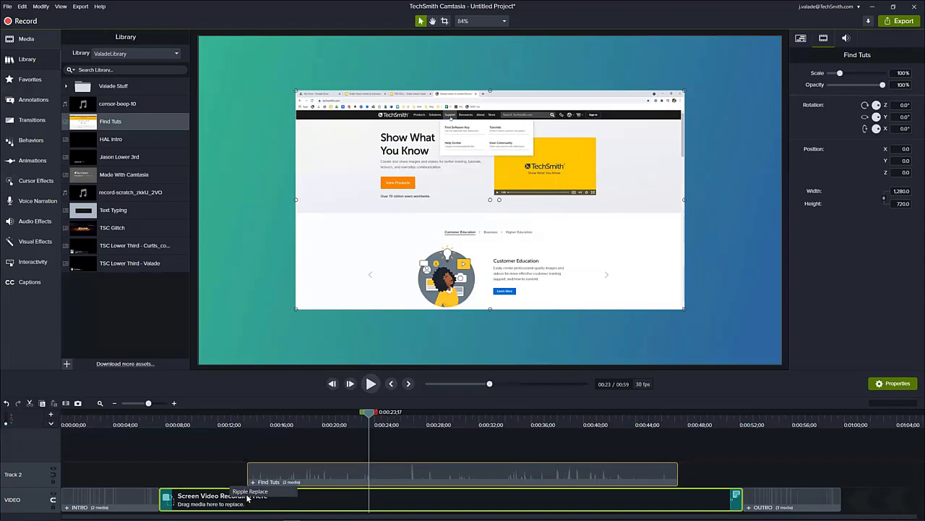
pyautogui.click(249, 492)
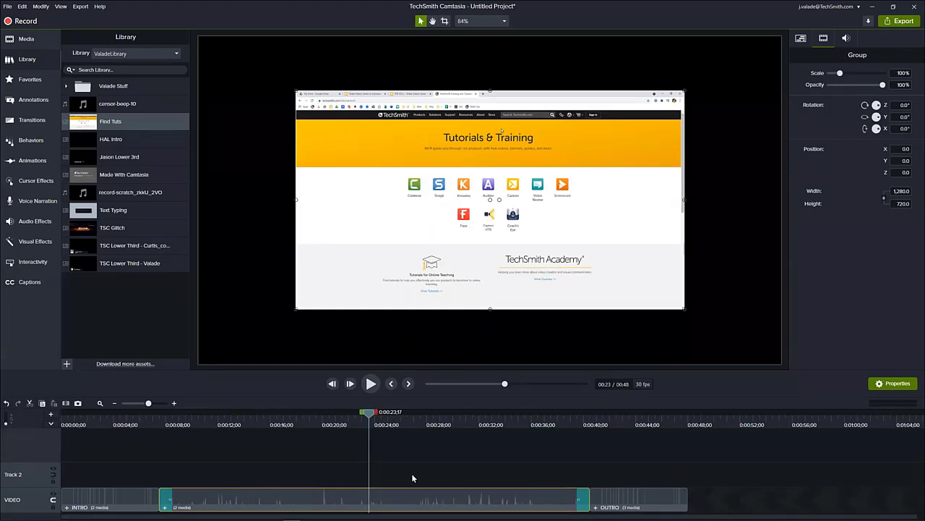
# - Scale the inserted Find Tuts recording to fit the canvas and preview the project from the intro to the outro
pyautogui.rightClick(462, 266)
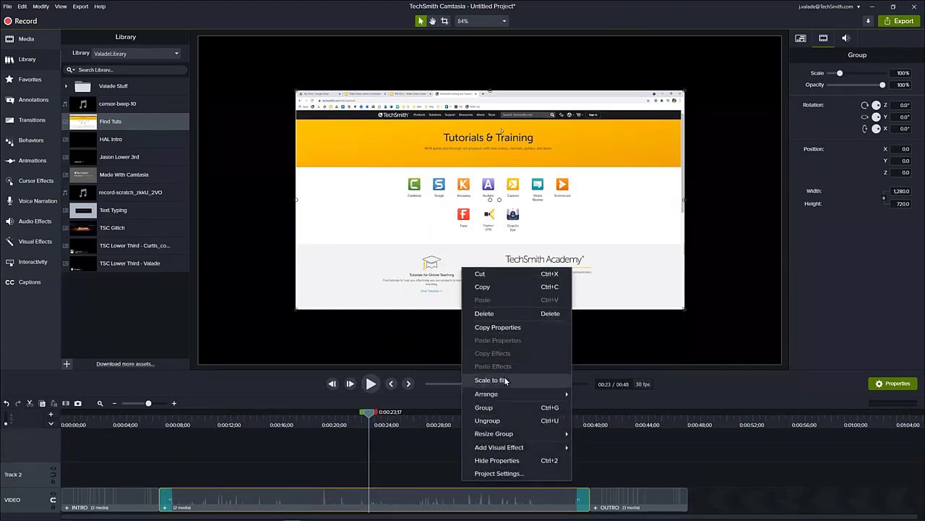
pyautogui.click(504, 379)
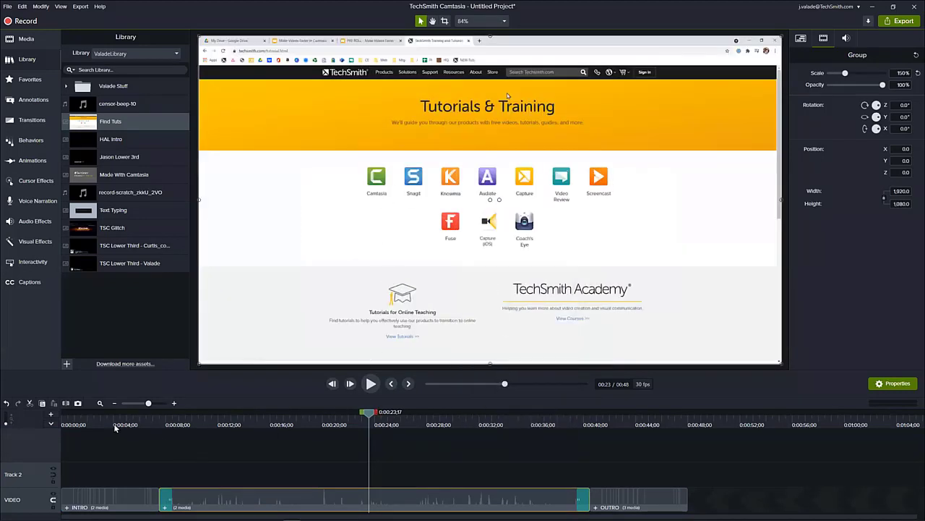
pyautogui.moveTo(115, 414); pyautogui.dragTo(69, 433)
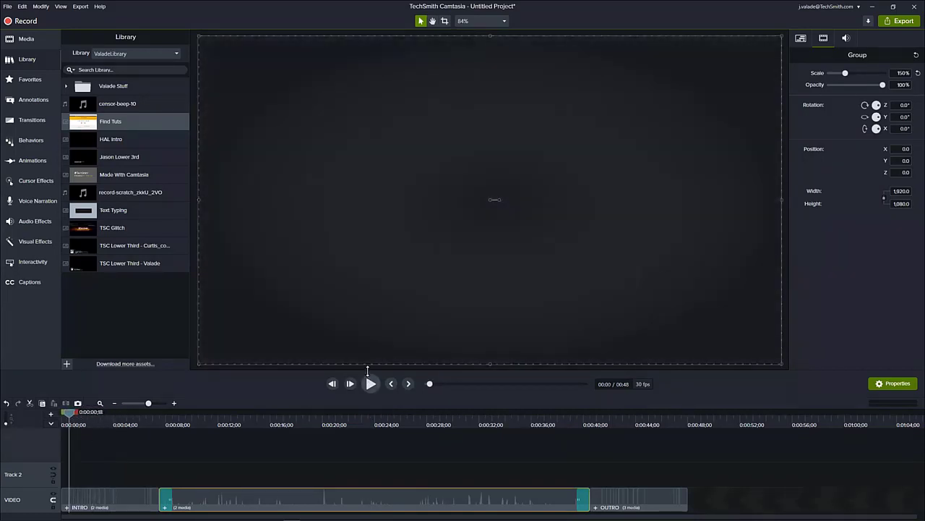
pyautogui.click(371, 383)
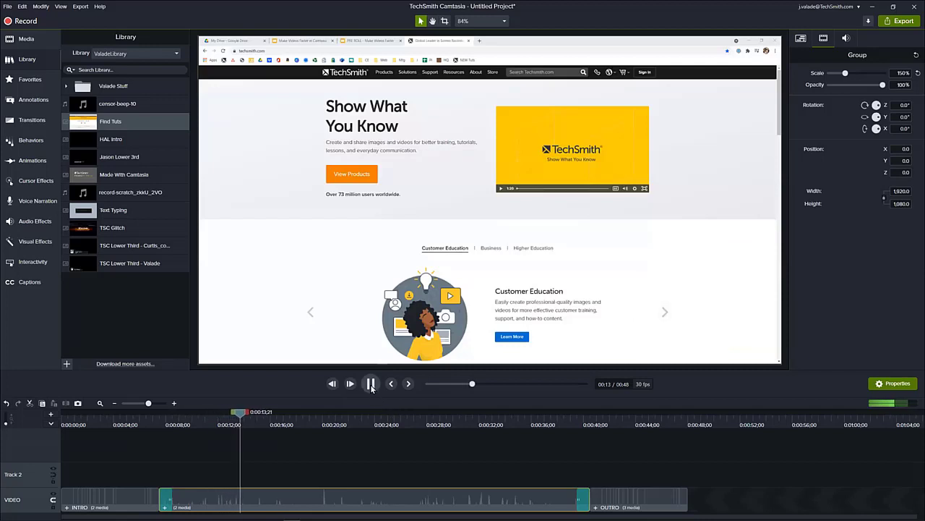
pyautogui.click(371, 384)
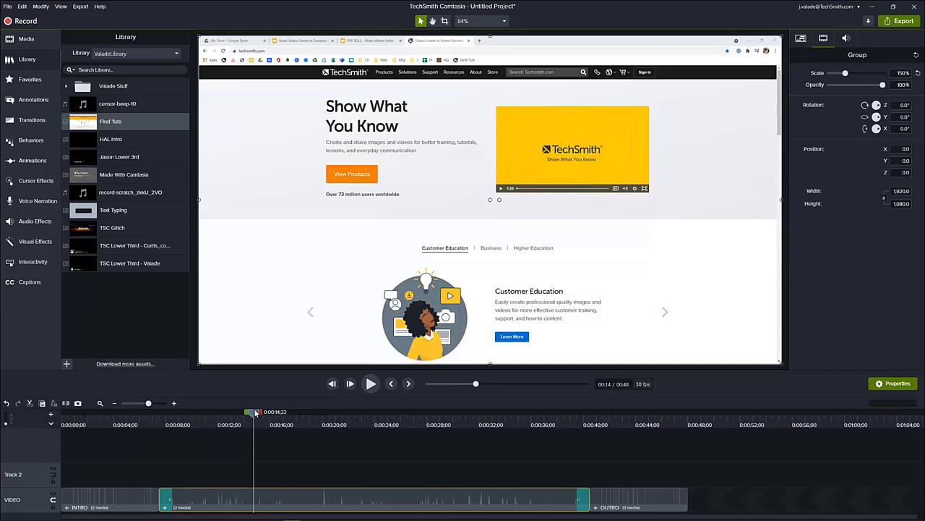
pyautogui.moveTo(255, 412); pyautogui.dragTo(663, 502)
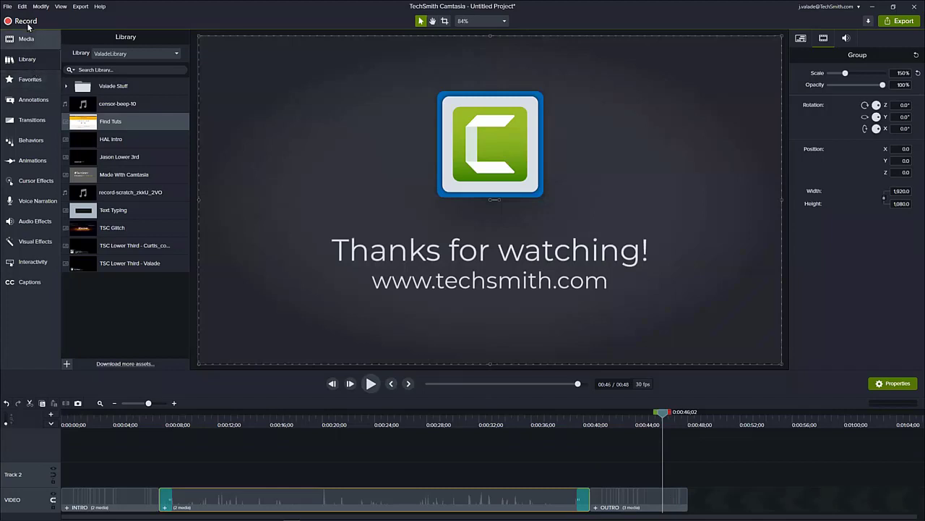
# - Go from the Template Manager to the TechSmith Assets templates website and filter the templates to free ones only
pyautogui.click(9, 6)
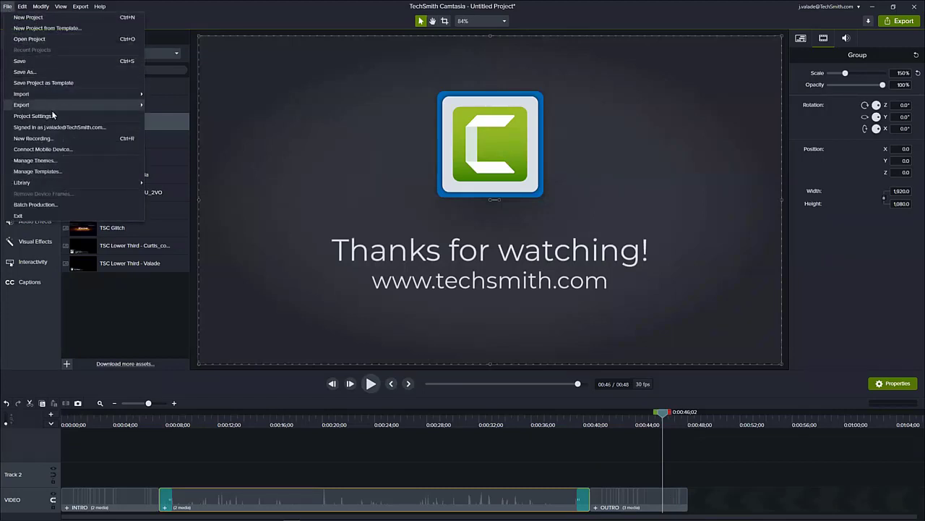
pyautogui.click(40, 171)
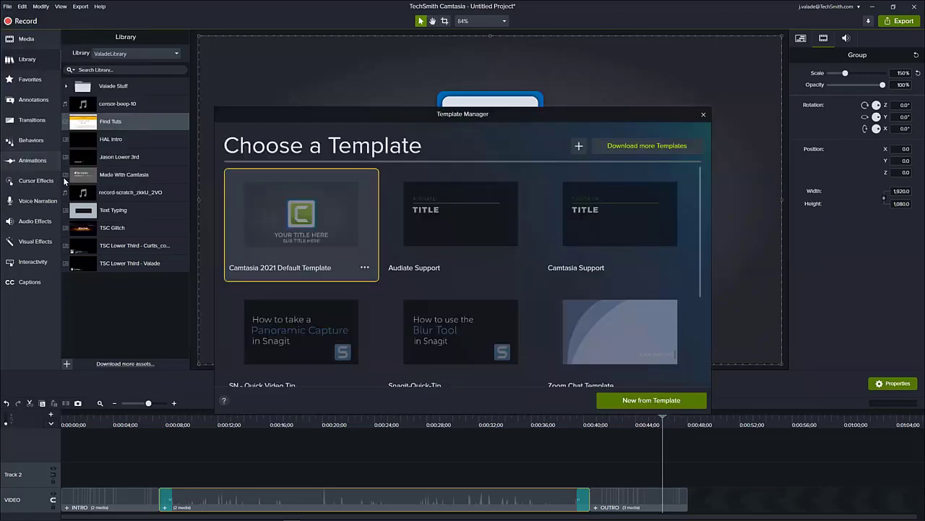
pyautogui.moveTo(492, 113); pyautogui.dragTo(495, 61)
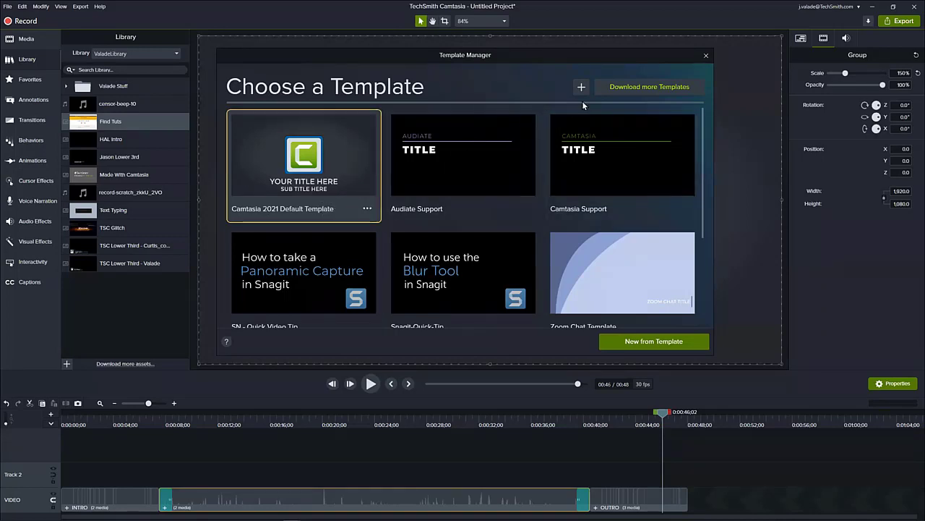
pyautogui.click(639, 88)
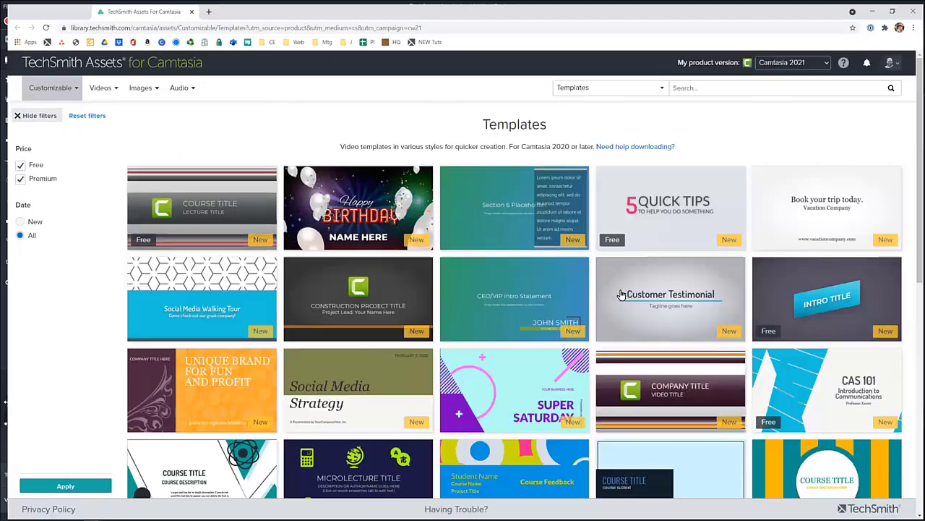
pyautogui.moveTo(620, 294)
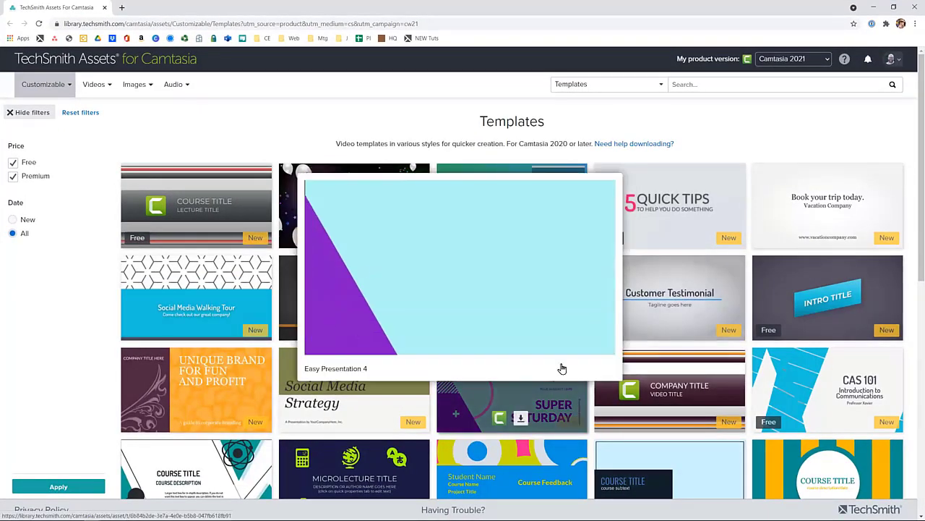
pyautogui.click(11, 178)
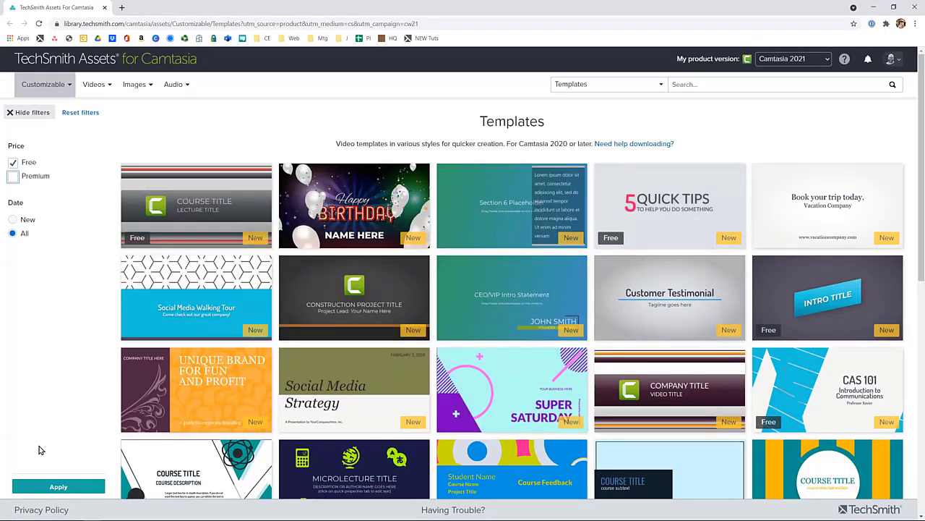
pyautogui.click(52, 489)
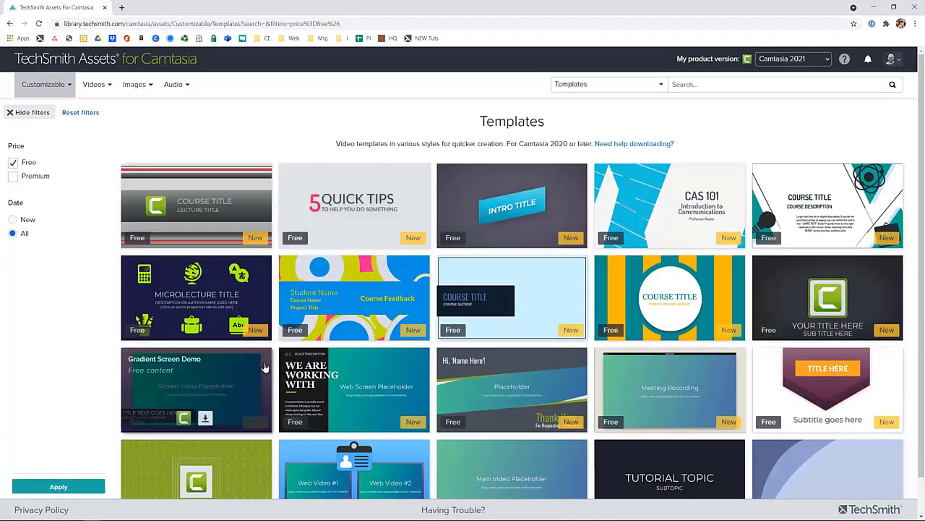
# - Find the free Training - Step-by-Step Process template and send it straight to Camtasia 2021
pyautogui.scroll(-1, 297, 355)
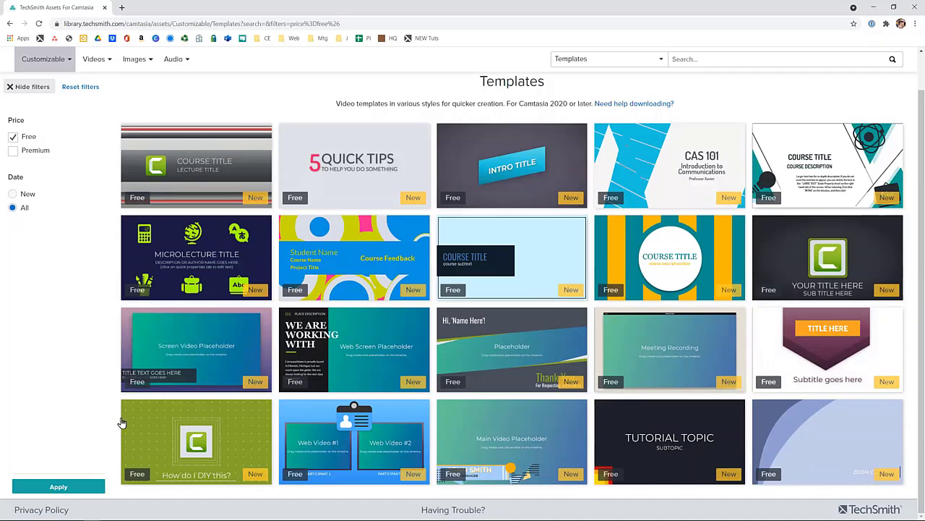
pyautogui.moveTo(156, 444)
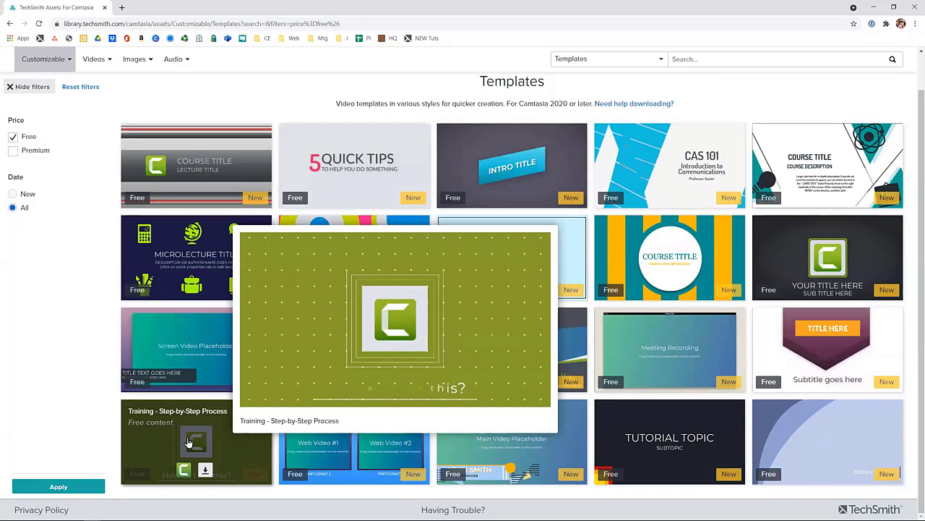
pyautogui.click(185, 472)
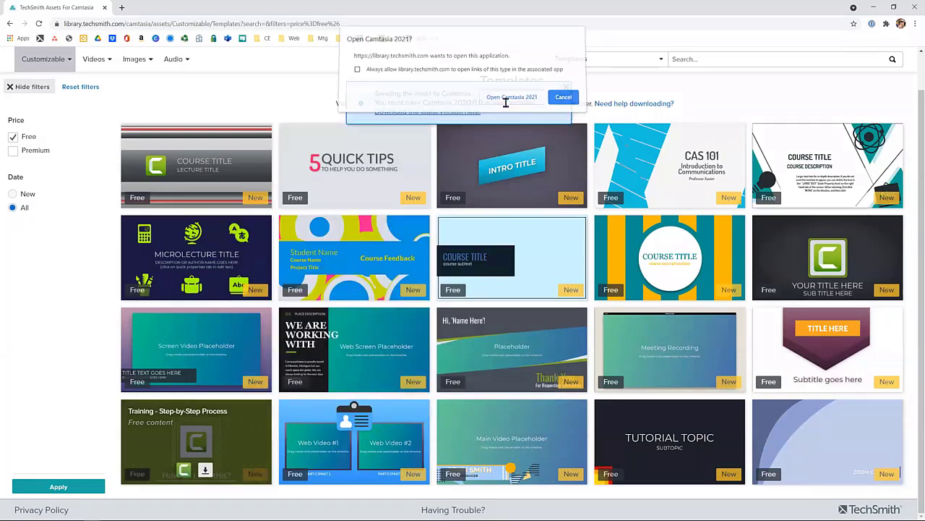
pyautogui.click(507, 106)
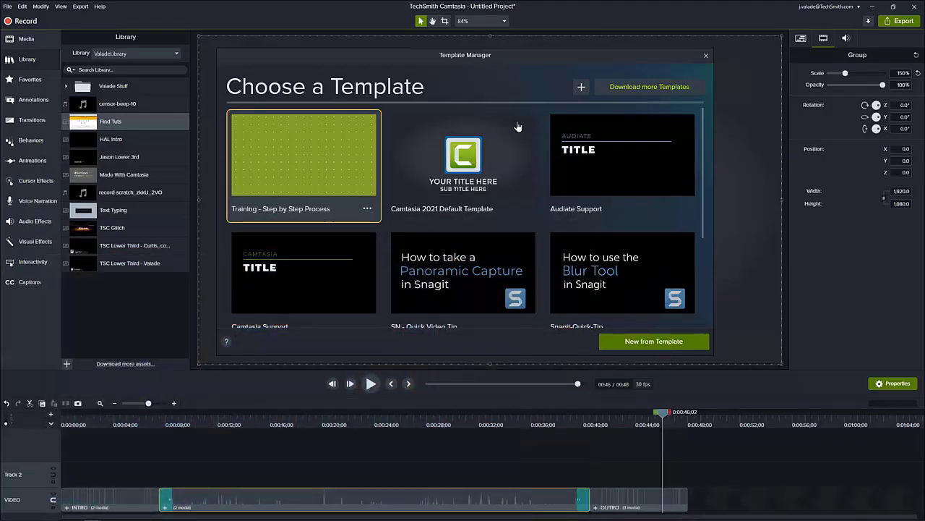
# - Create a new project from the Training - Step by Step Process template, discarding the current project's changes and converting the template's project file
pyautogui.doubleClick(291, 159)
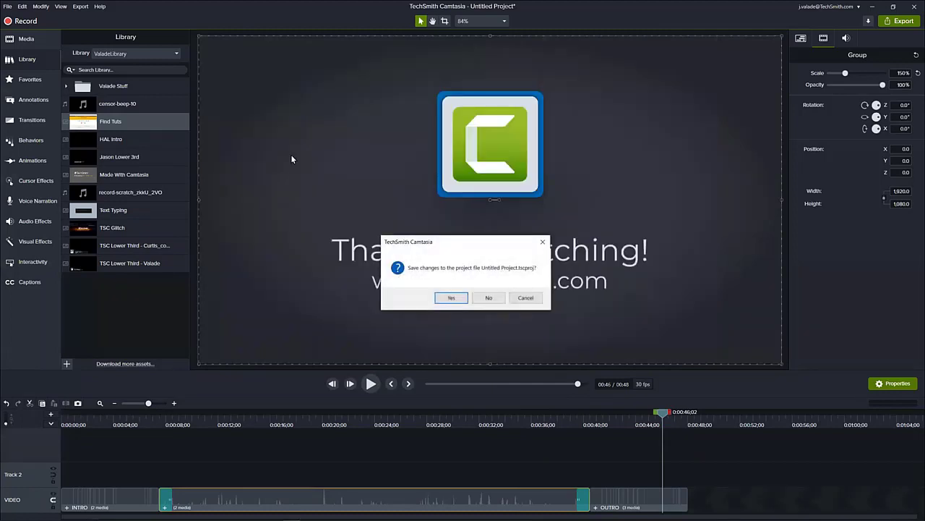
pyautogui.click(488, 297)
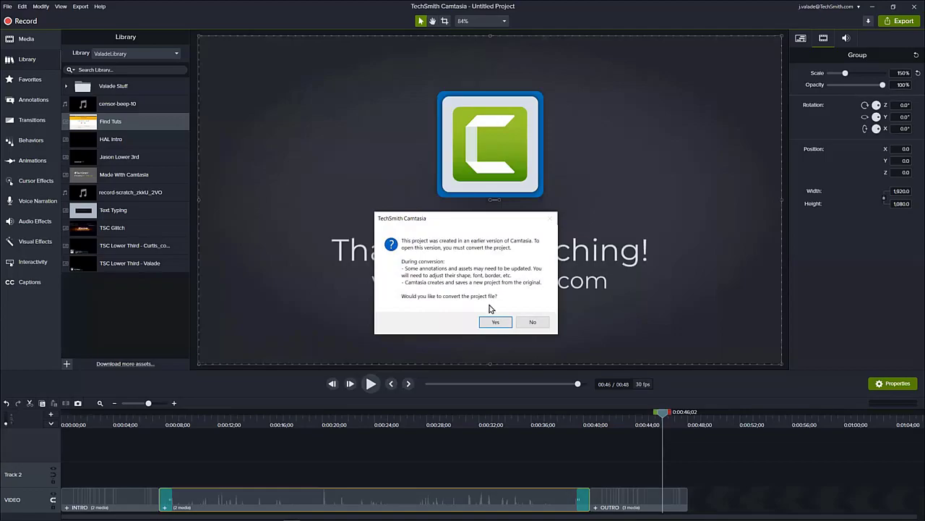
pyautogui.click(495, 322)
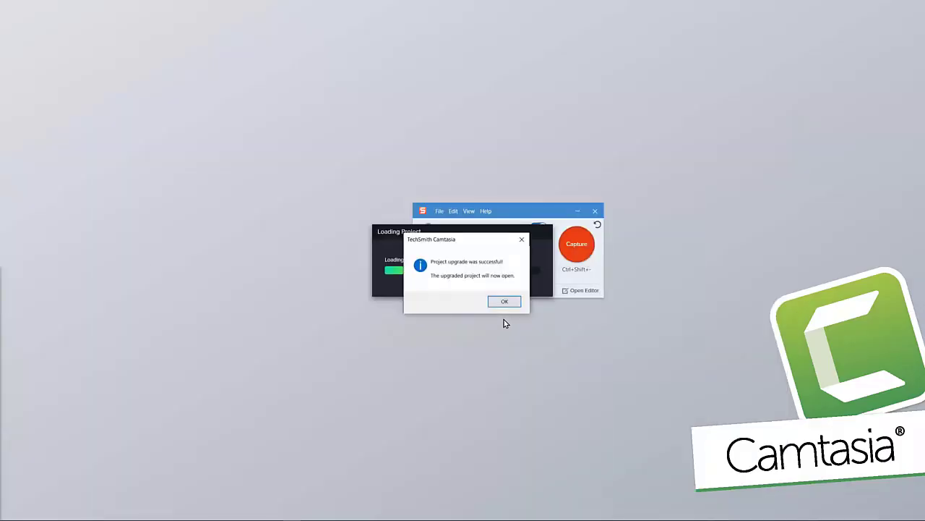
pyautogui.click(500, 302)
pyautogui.click(504, 294)
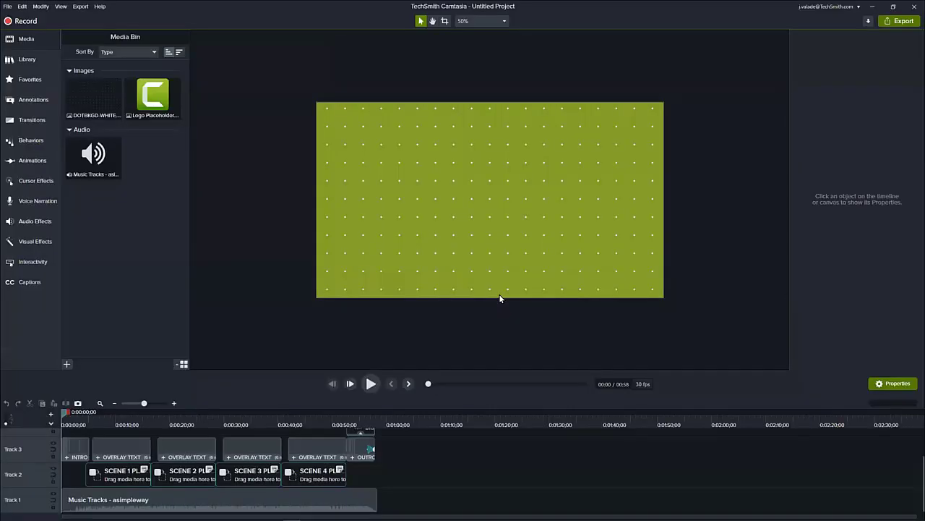
# - Scrub from the intro to the Scene 1 placeholder, examine the Overlay Text group's editable properties, and show the ValadeLibrary assets
pyautogui.click(100, 403)
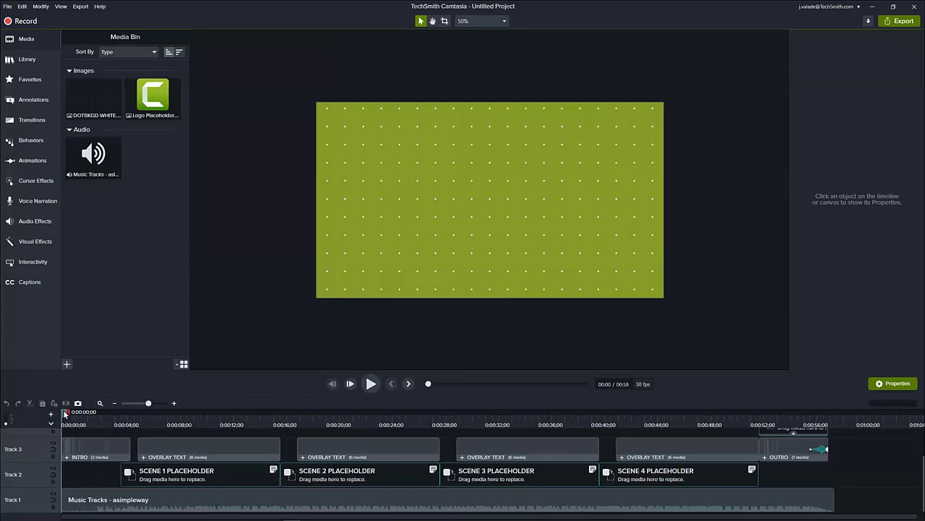
pyautogui.moveTo(65, 414); pyautogui.dragTo(252, 443)
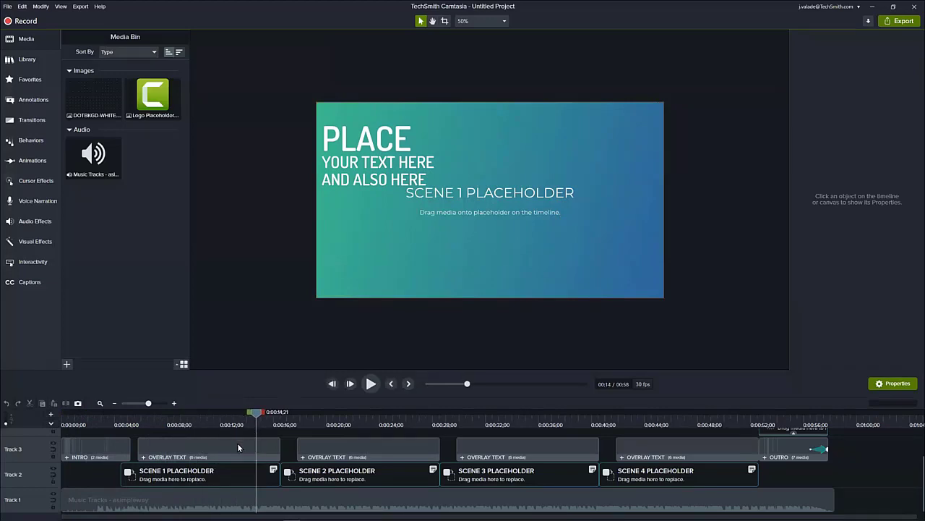
pyautogui.click(238, 444)
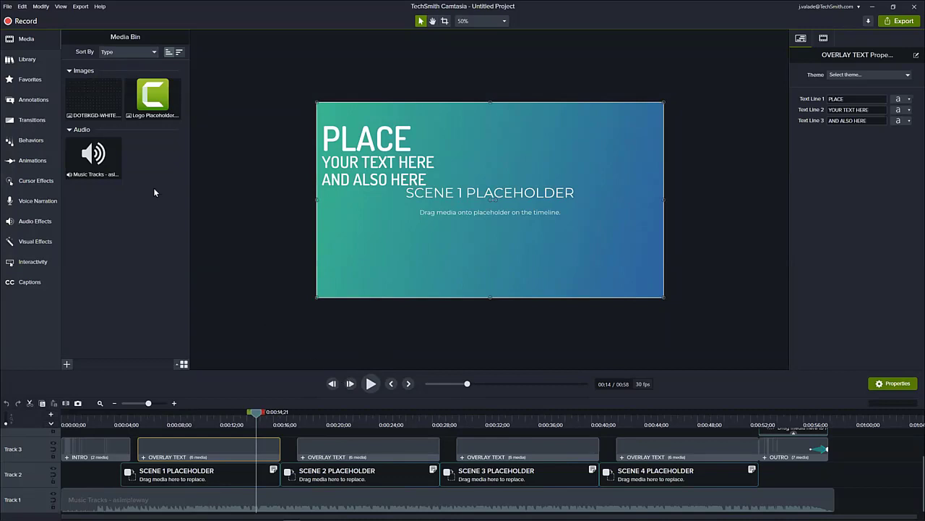
pyautogui.click(45, 65)
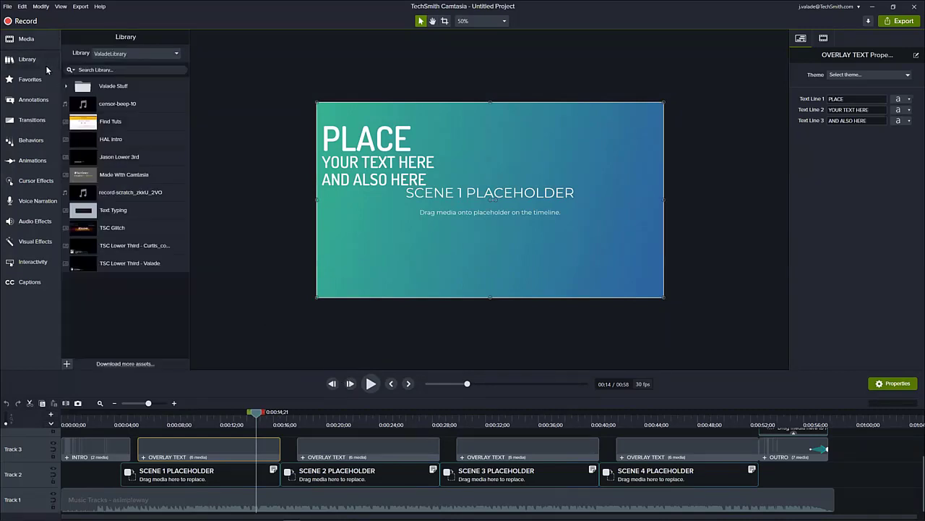
# - Create a new project from the SN - Quick Video Tip template in the Template Manager
pyautogui.click(12, 9)
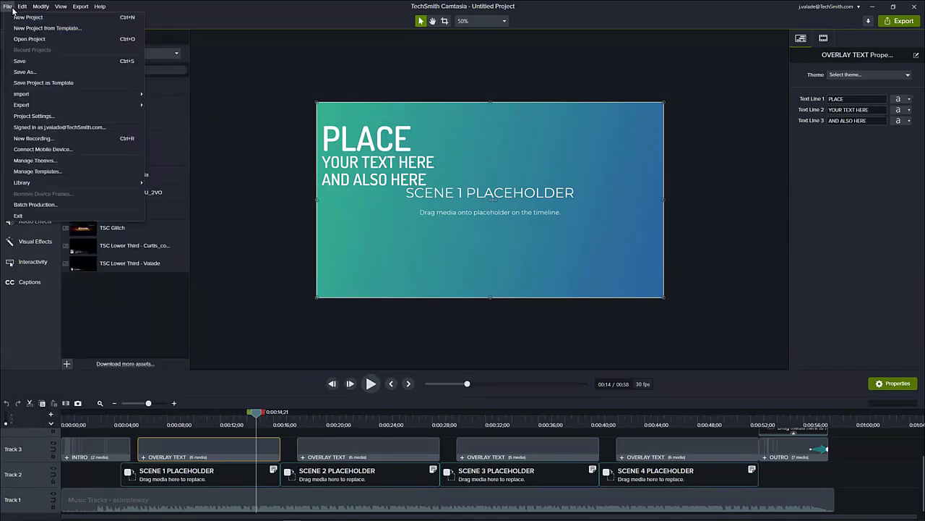
pyautogui.click(59, 173)
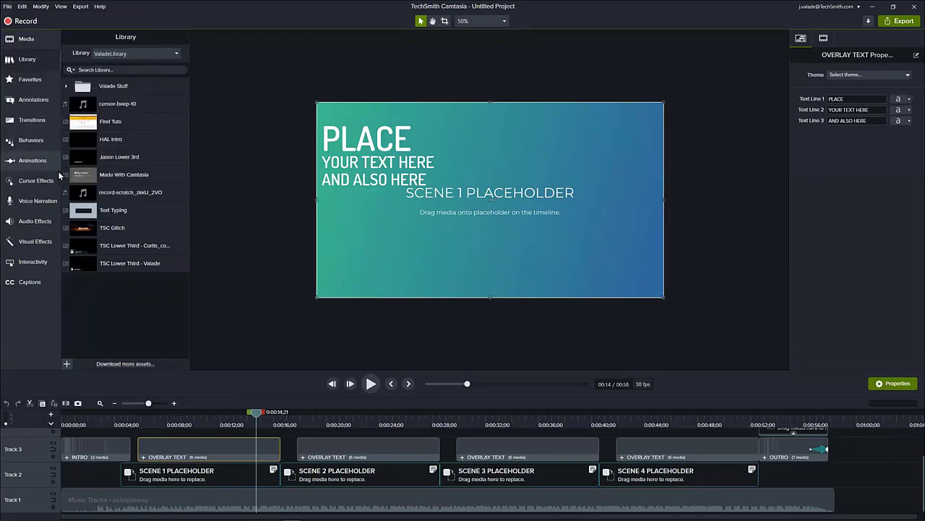
pyautogui.scroll(-1, 365, 237)
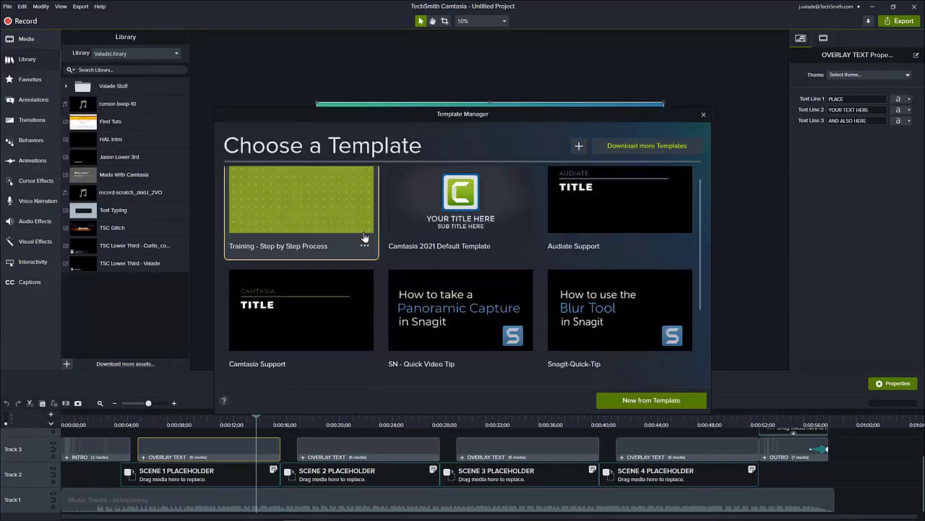
pyautogui.scroll(-1, 364, 237)
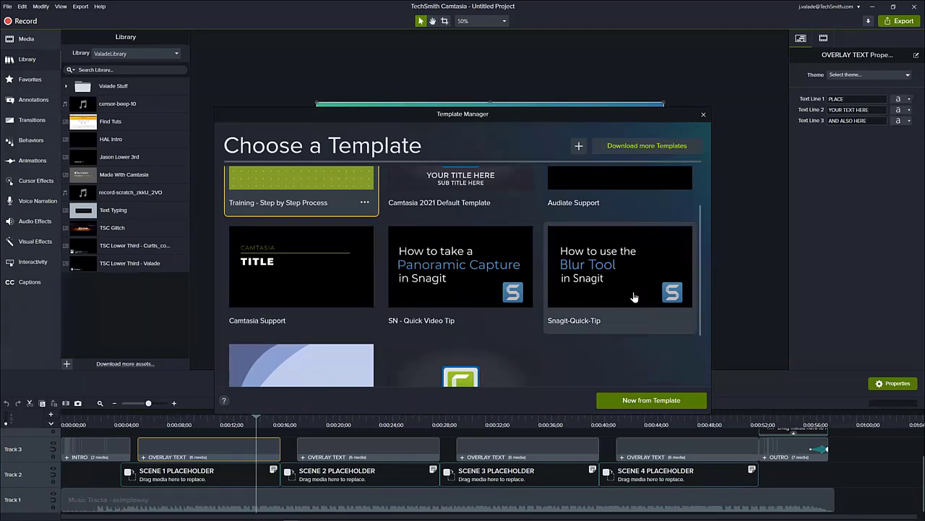
pyautogui.doubleClick(484, 258)
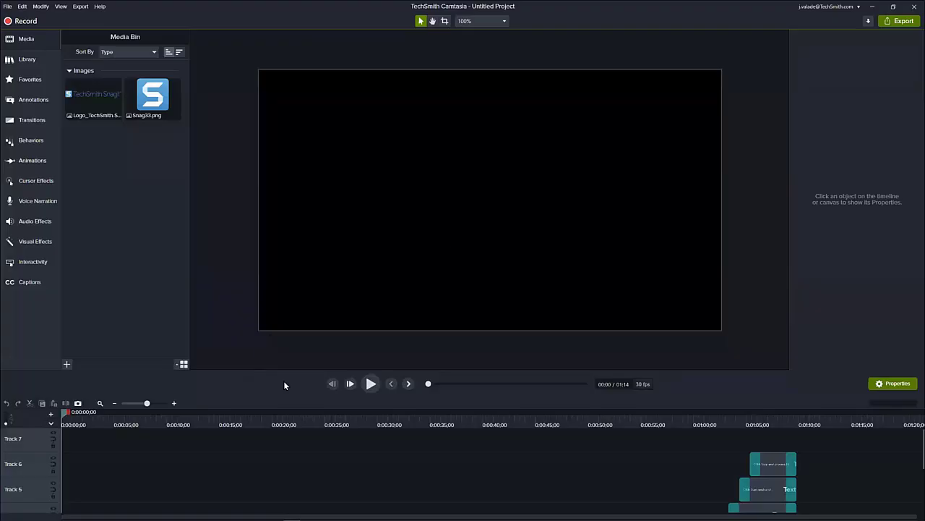
# - Preview the Step 1 title and second placeholder, and check the first Step by Step group for quick properties
pyautogui.scroll(-5, 225, 453)
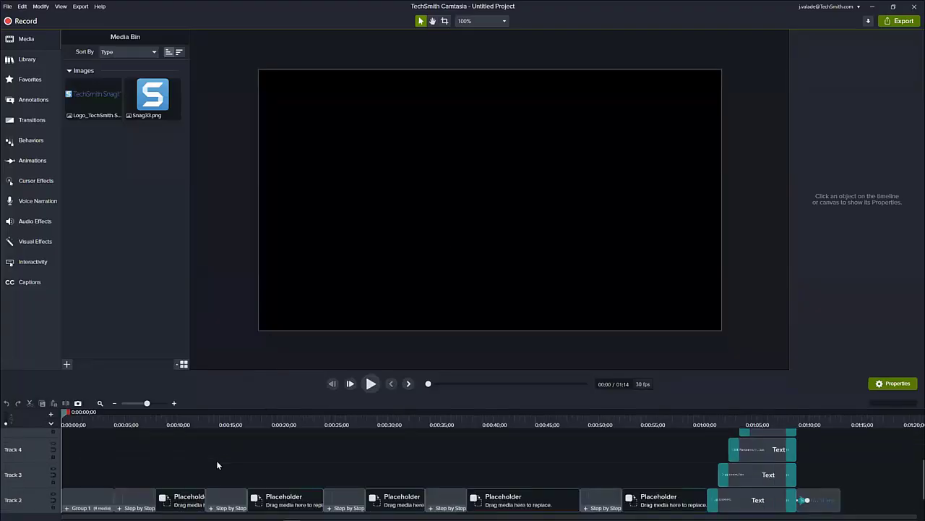
pyautogui.moveTo(79, 424); pyautogui.dragTo(148, 426)
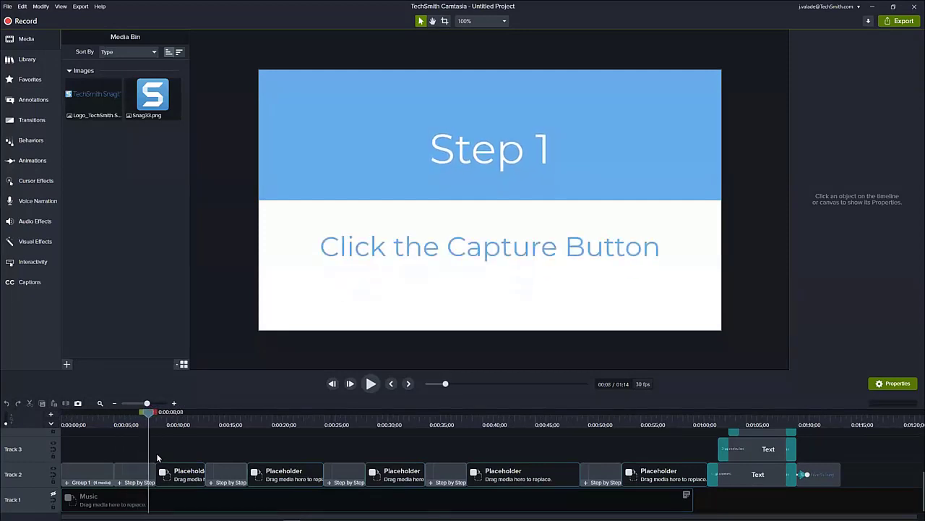
pyautogui.click(147, 471)
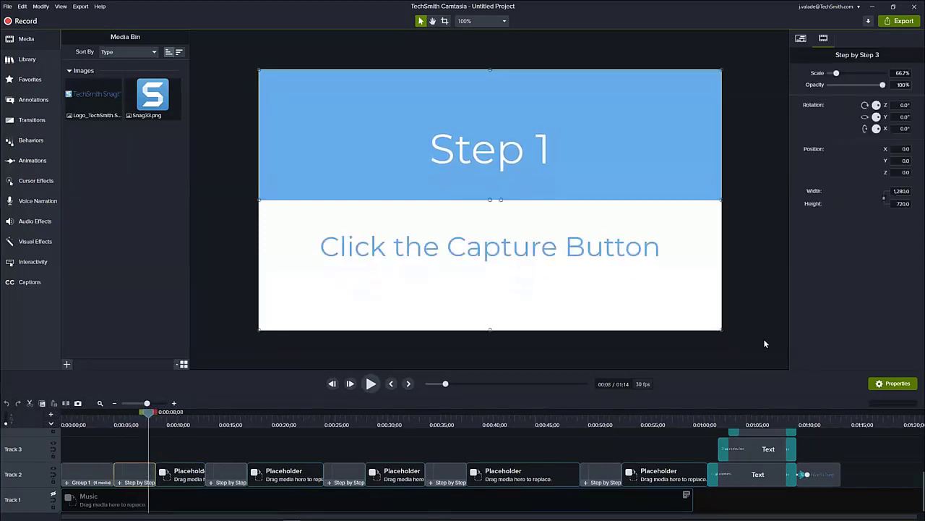
pyautogui.click(800, 38)
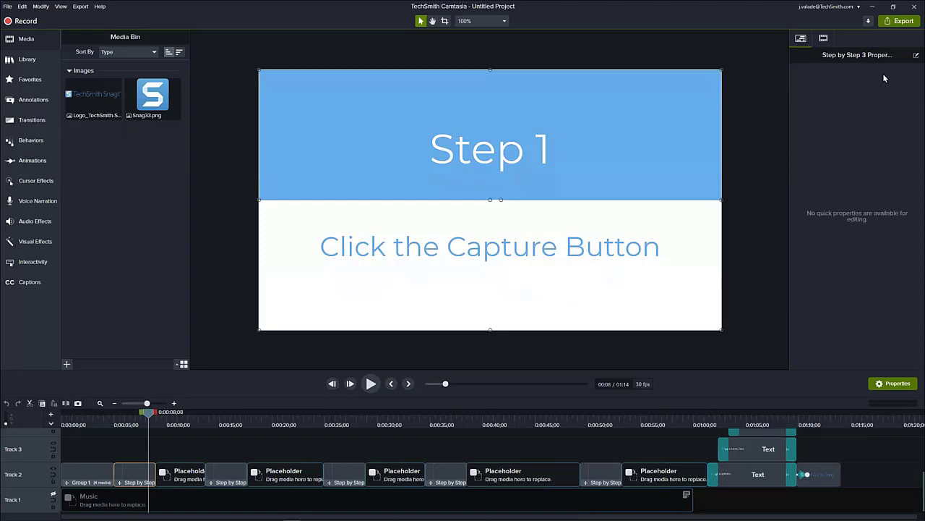
pyautogui.click(231, 426)
pyautogui.moveTo(239, 431); pyautogui.dragTo(283, 437)
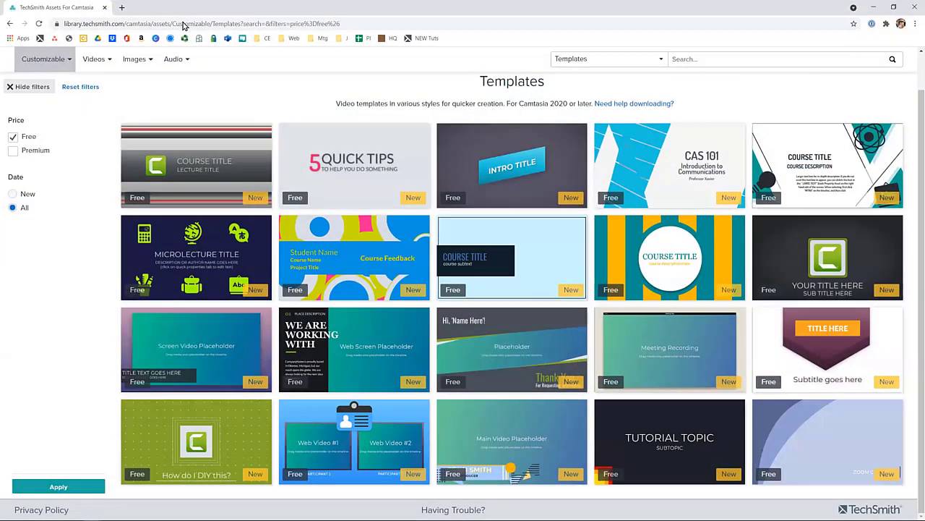
# - Switch to the browser, go to techsmith.com and browse the Camtasia tutorials page down to its Camtasia for Teams topics
pyautogui.click(182, 23)
pyautogui.write('tec')
pyautogui.press('Return')
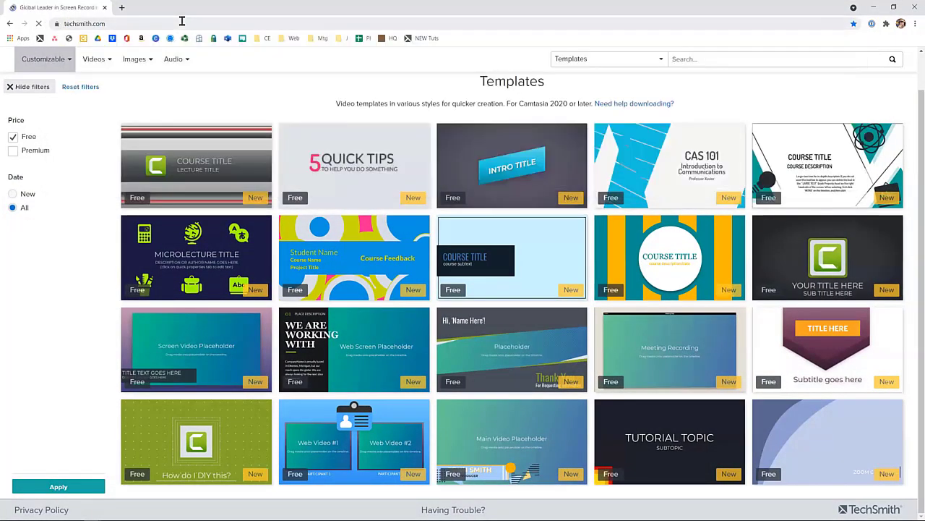
pyautogui.moveTo(365, 61)
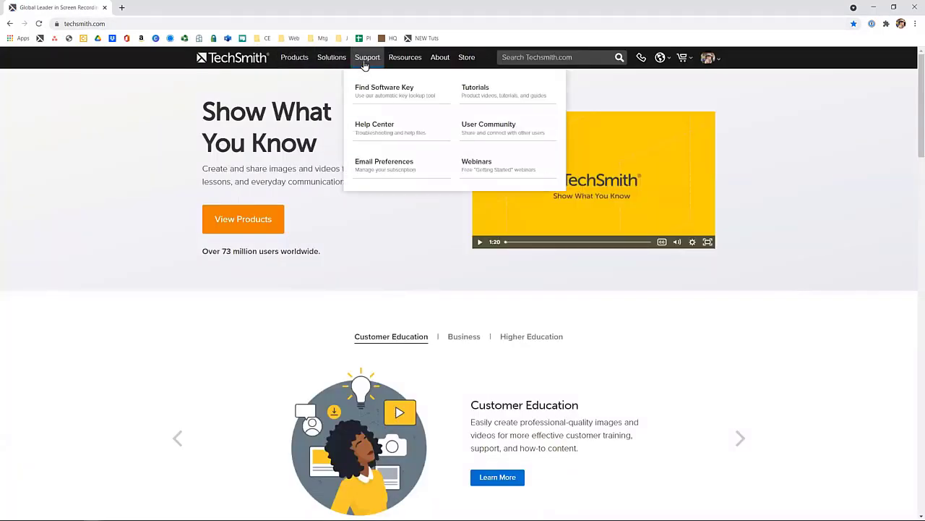
pyautogui.click(480, 99)
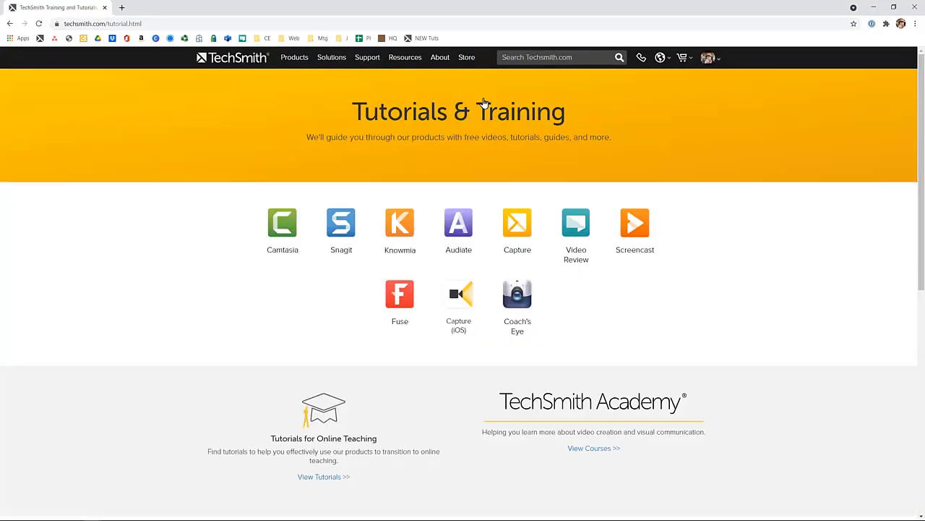
pyautogui.click(288, 223)
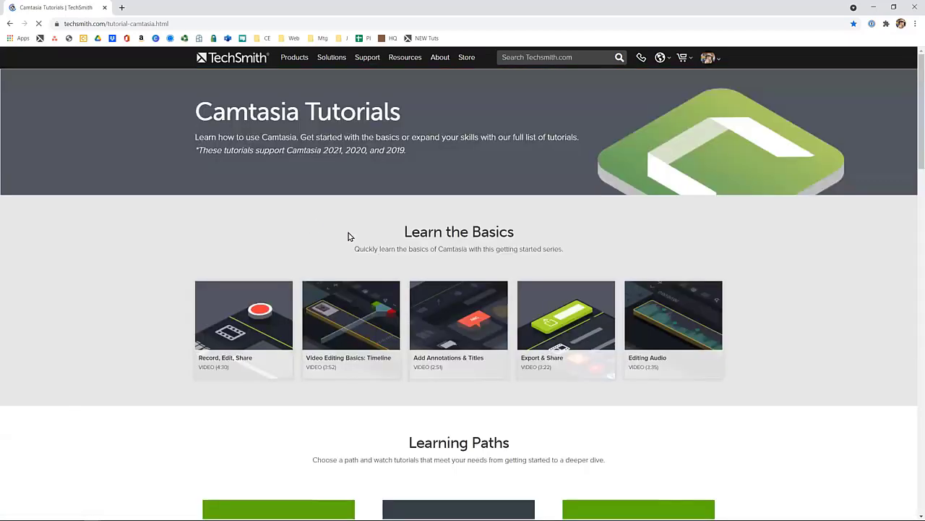
pyautogui.scroll(-5, 824, 230)
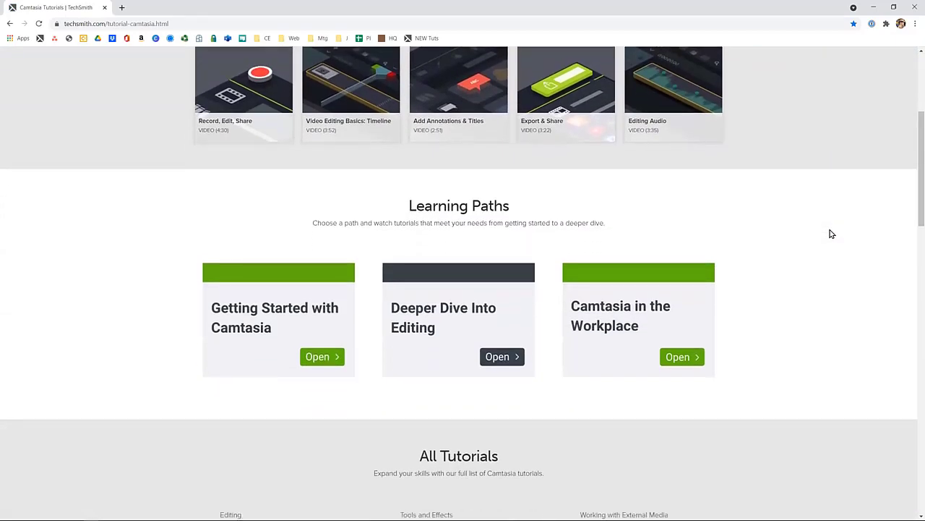
pyautogui.scroll(-7, 830, 233)
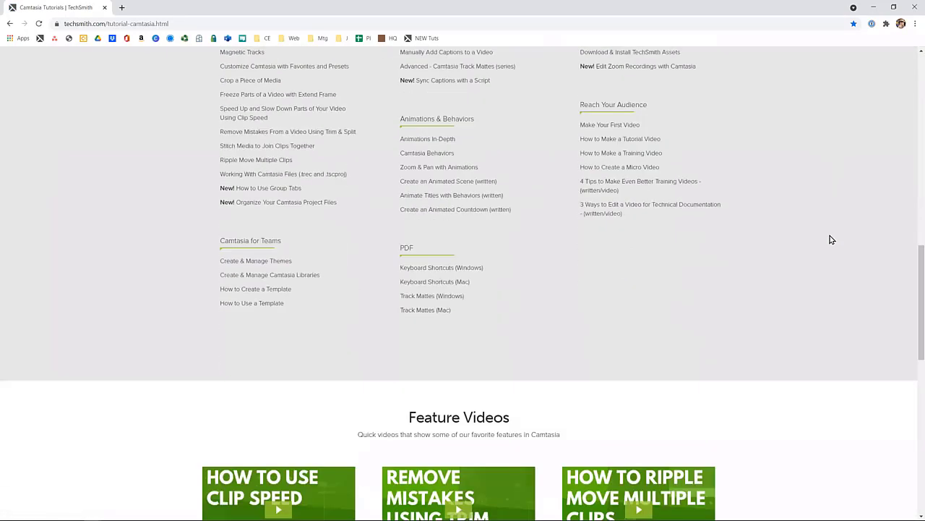
pyautogui.scroll(-4, 830, 239)
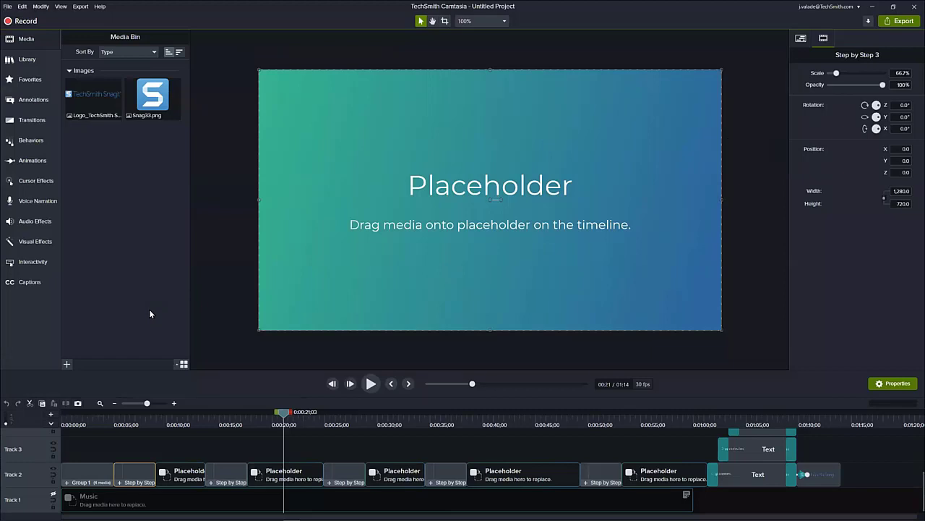
pyautogui.hotkey('ctrl', 'p')
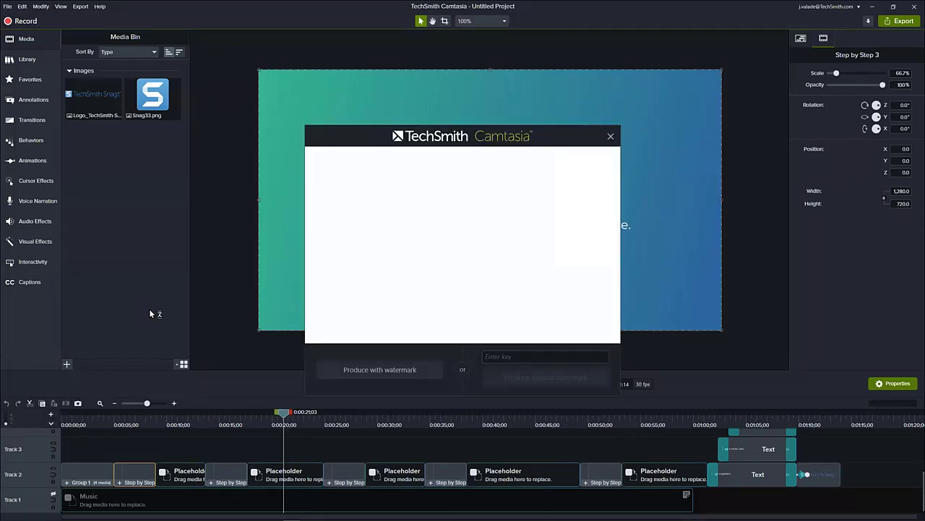
pyautogui.click(610, 136)
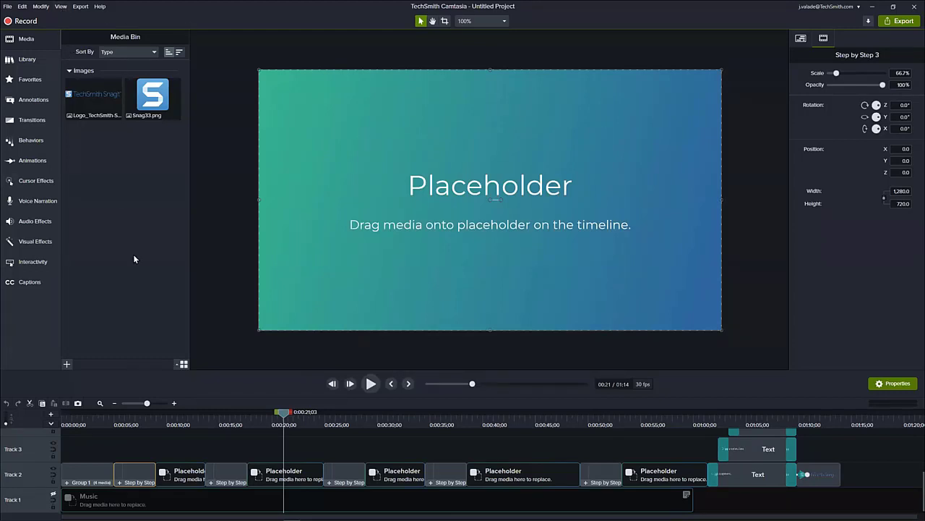
pyautogui.click(10, 7)
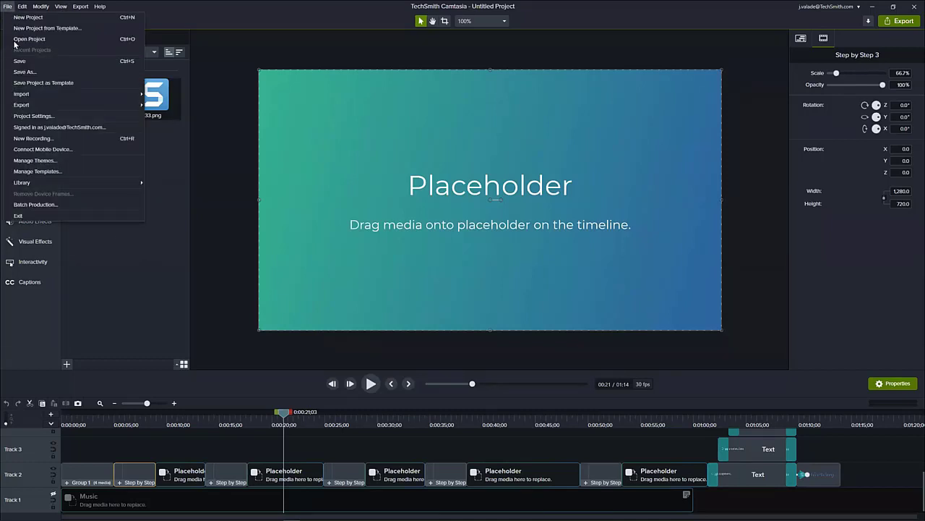
pyautogui.click(29, 330)
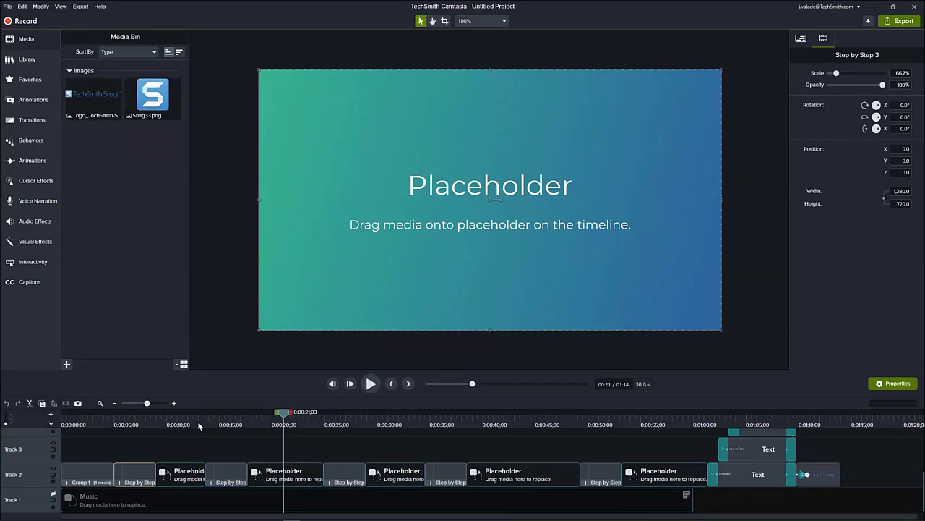
# - Create a new project from the Camtasia Support template
pyautogui.click(8, 6)
pyautogui.click(47, 27)
pyautogui.scroll(-1, 259, 340)
pyautogui.doubleClick(259, 340)
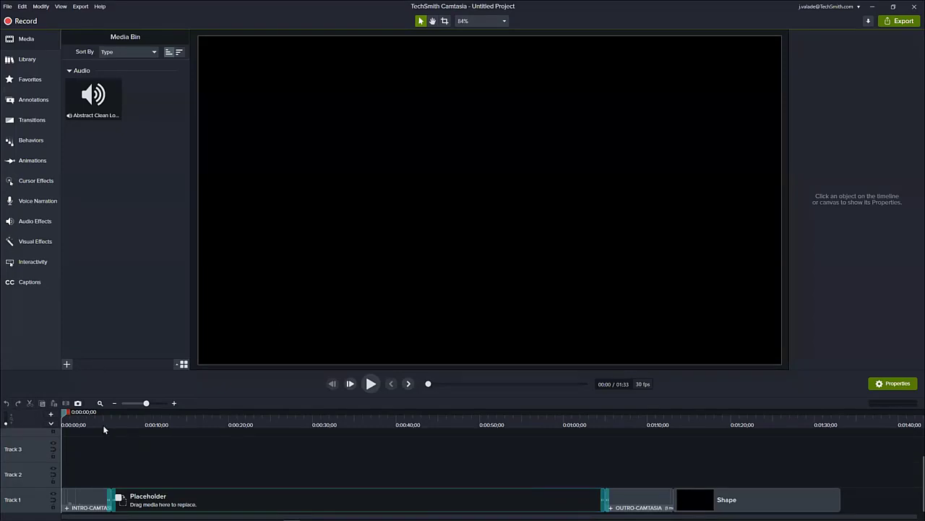
# - Play the intro title from the start and scrub through the placeholder section up to the outro
pyautogui.click(84, 423)
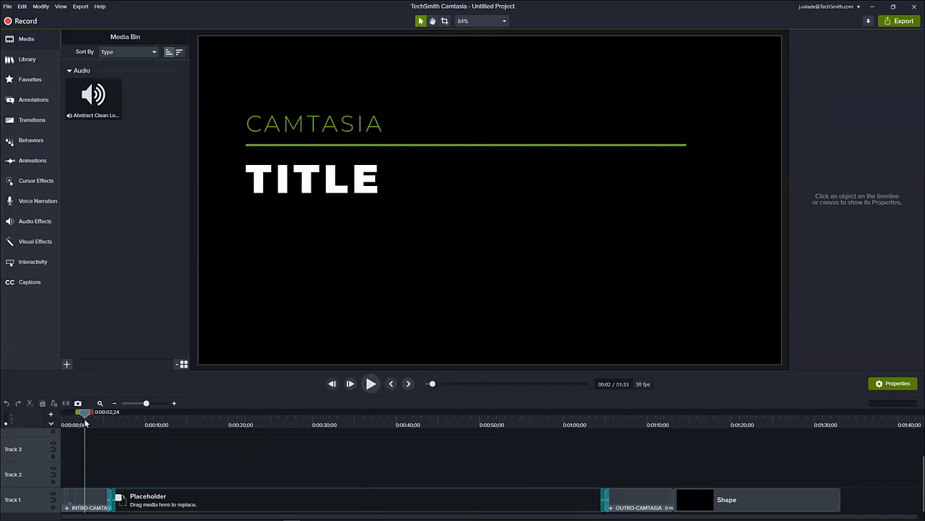
pyautogui.moveTo(84, 413); pyautogui.dragTo(59, 422)
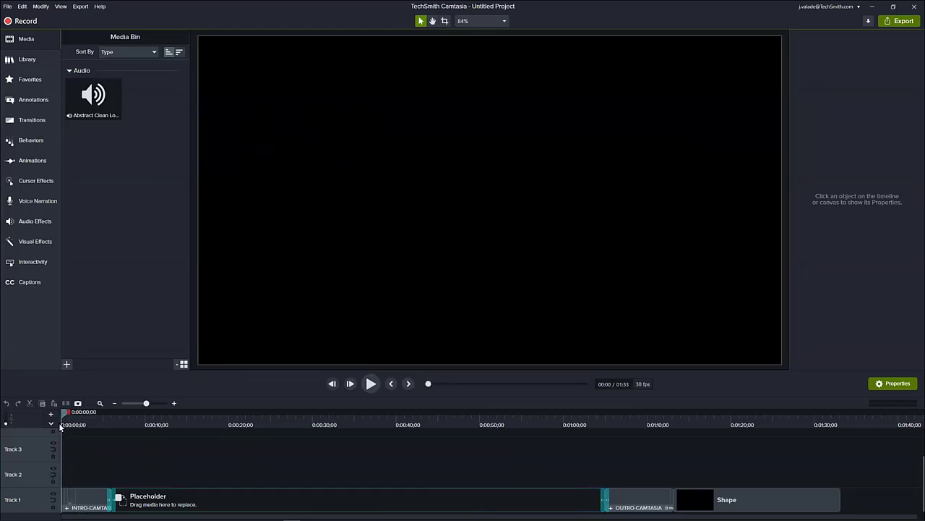
pyautogui.click(369, 385)
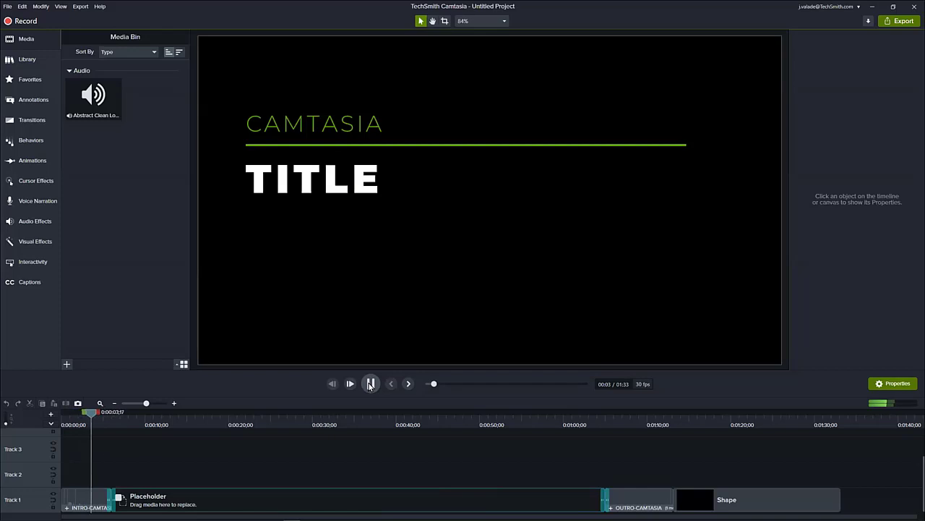
pyautogui.click(370, 383)
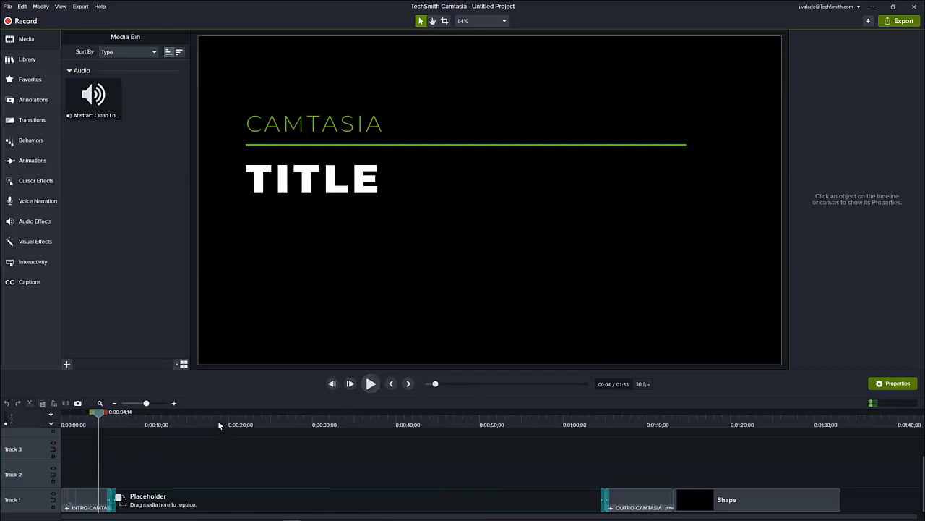
pyautogui.click(219, 422)
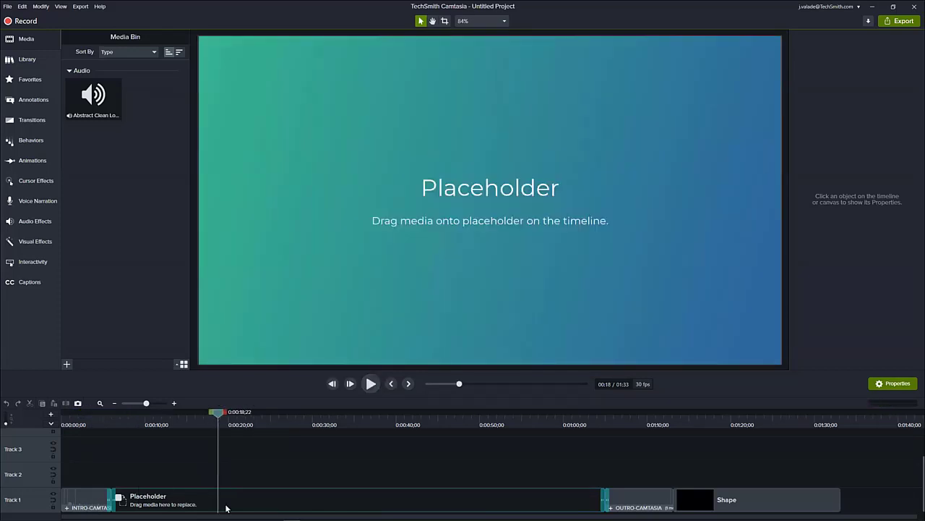
pyautogui.moveTo(609, 423); pyautogui.dragTo(273, 433)
# - Copy the placeholder onto Track 2, line it up with the original's start and extend its end to about 7 minutes
pyautogui.click(253, 499)
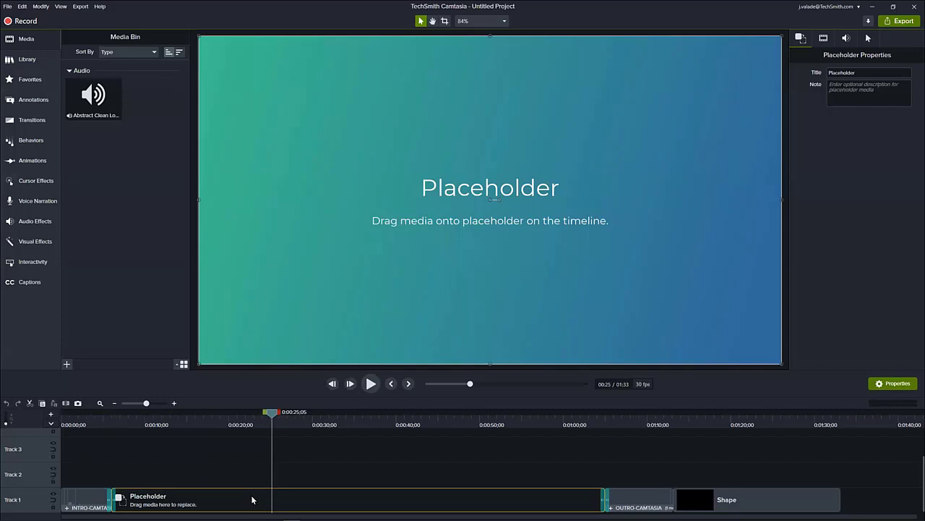
pyautogui.click(213, 472)
pyautogui.hotkey('ctrl', 'v')
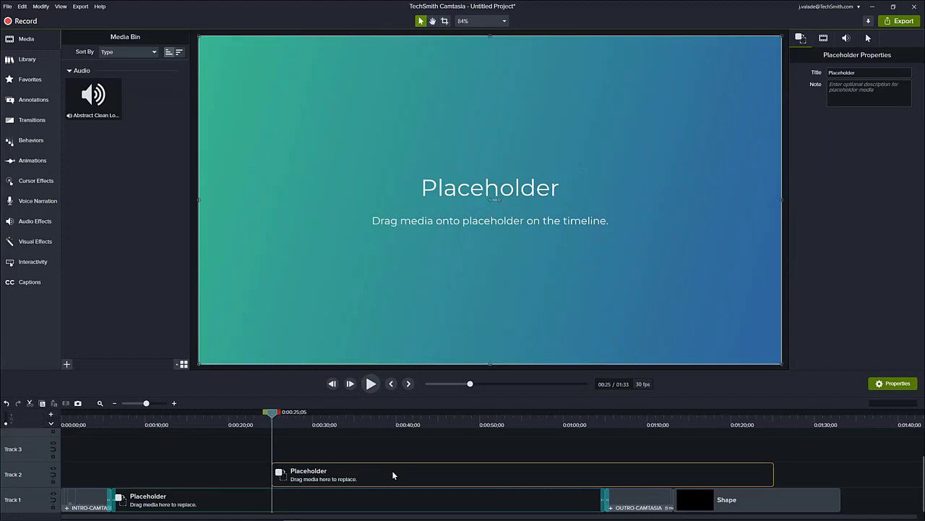
pyautogui.moveTo(392, 475); pyautogui.dragTo(231, 471)
pyautogui.moveTo(146, 405); pyautogui.dragTo(139, 404)
pyautogui.moveTo(192, 473); pyautogui.dragTo(903, 473)
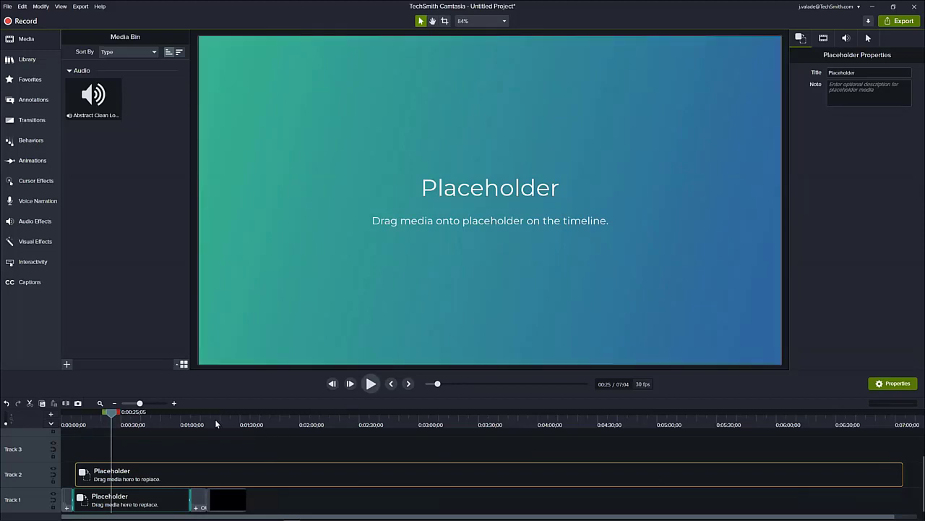
# - Delete the extended placeholder copy from Track 2 and fit the whole project in the timeline
pyautogui.press('Delete')
pyautogui.click(100, 402)
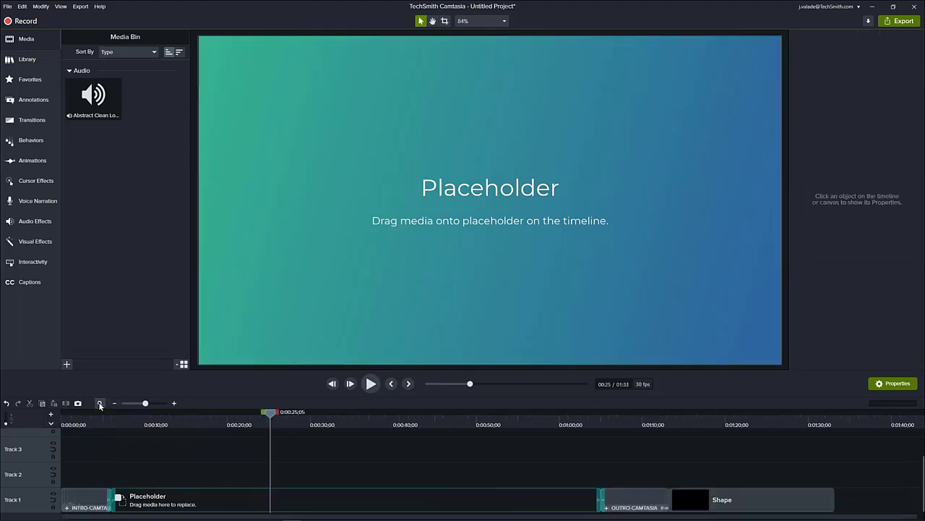
pyautogui.click(142, 504)
pyautogui.rightClick(142, 505)
pyautogui.click(131, 472)
pyautogui.moveTo(107, 415); pyautogui.dragTo(378, 486)
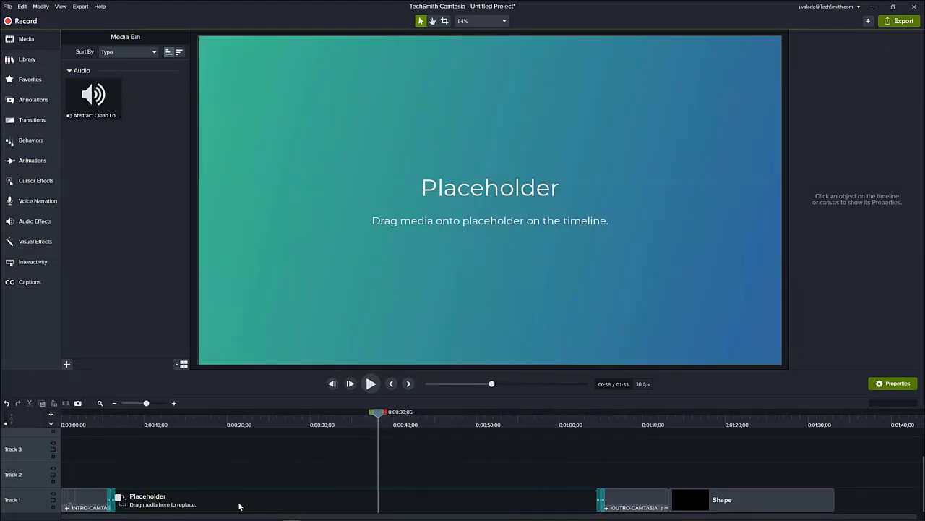
# - Place the Find Tuts clip from ValadeLibrary on Track 2 at the placeholder's start and scale it to fit the canvas
pyautogui.click(42, 62)
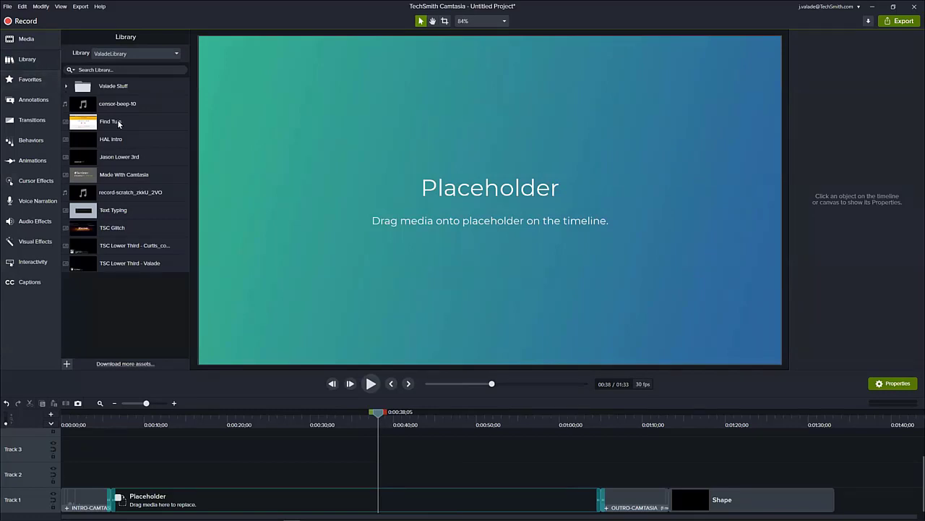
pyautogui.moveTo(116, 122); pyautogui.dragTo(152, 478)
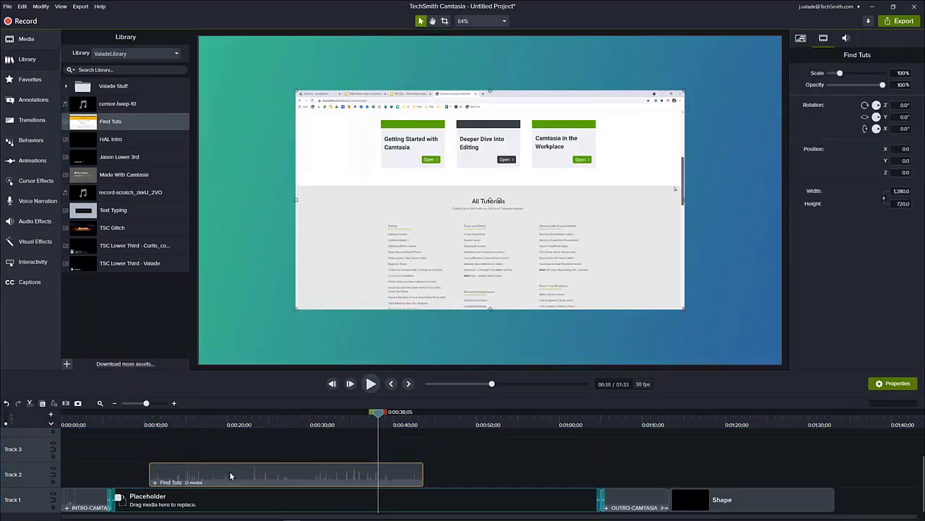
pyautogui.moveTo(225, 470); pyautogui.dragTo(192, 483)
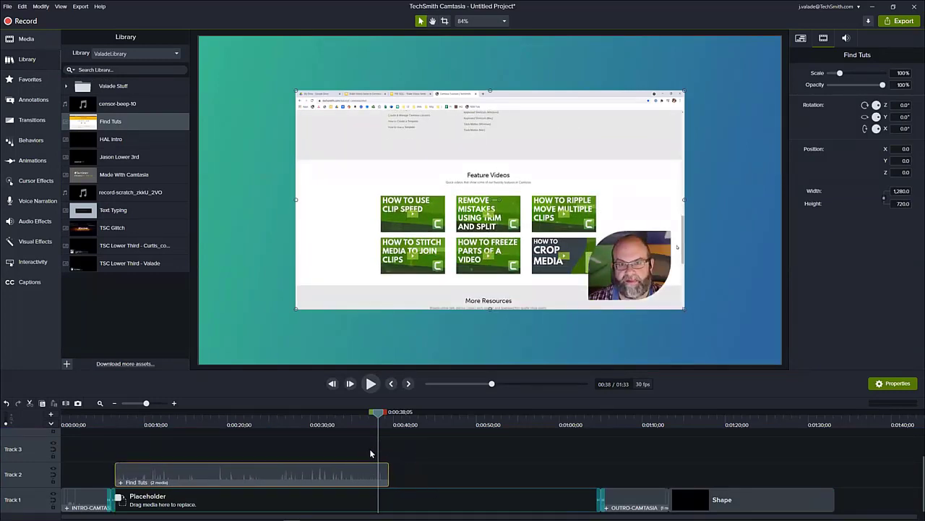
pyautogui.rightClick(353, 475)
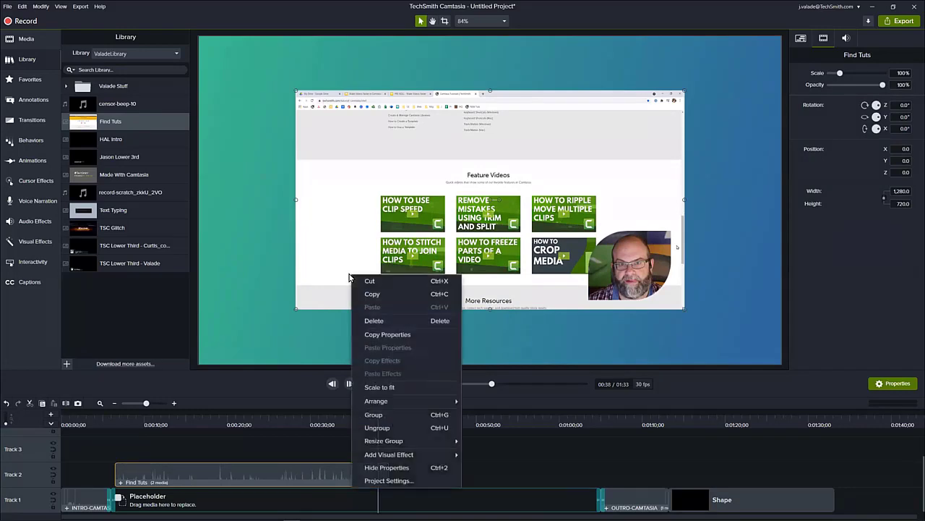
pyautogui.click(389, 387)
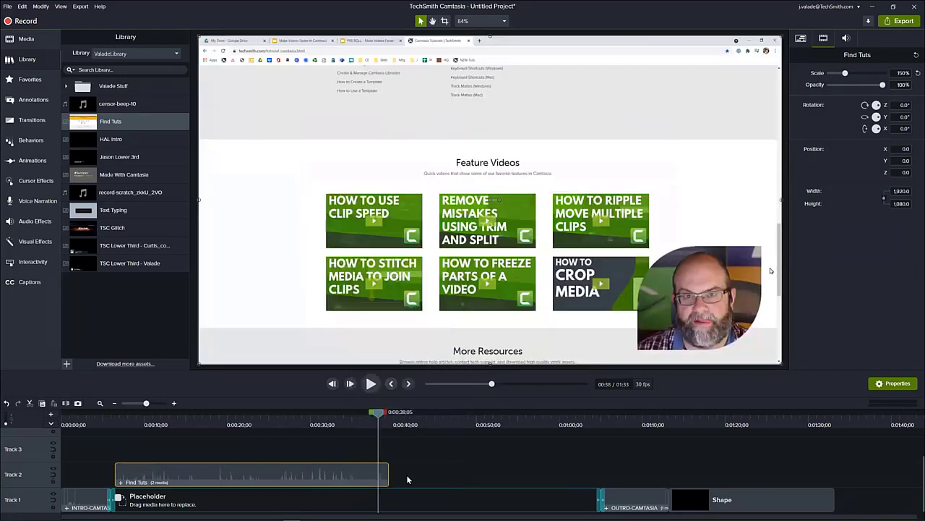
# - Ripple-replace the Track 1 placeholder with the Find Tuts clip and shift the outro and closing shape to start at about 1:10
pyautogui.moveTo(377, 414); pyautogui.dragTo(288, 443)
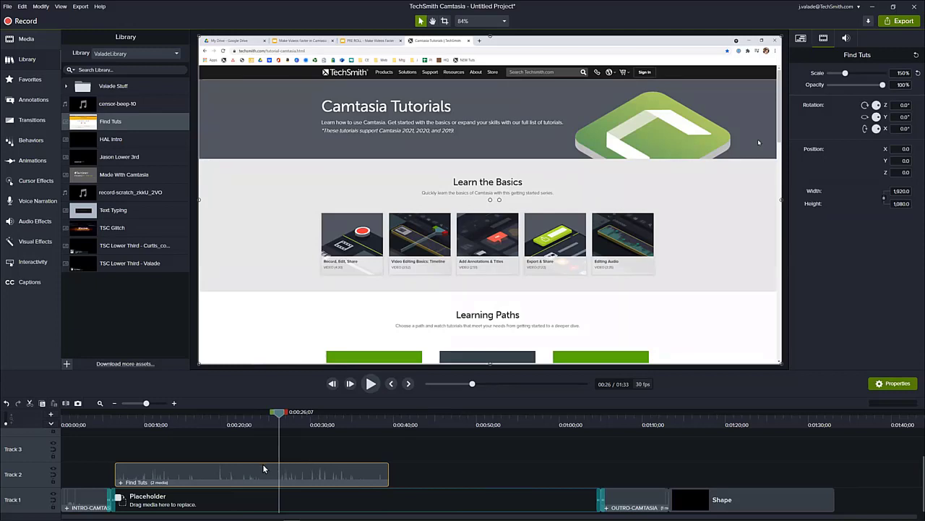
pyautogui.click(262, 499)
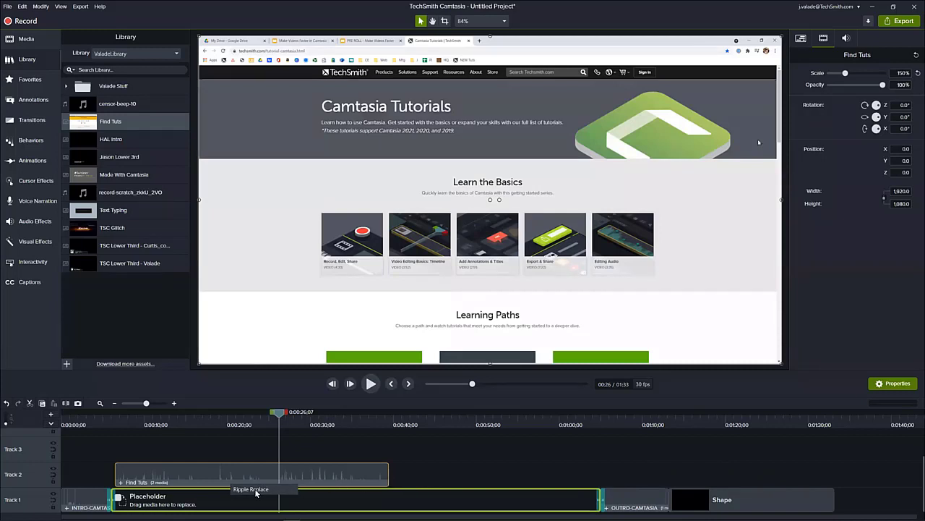
pyautogui.moveTo(256, 493); pyautogui.dragTo(256, 493)
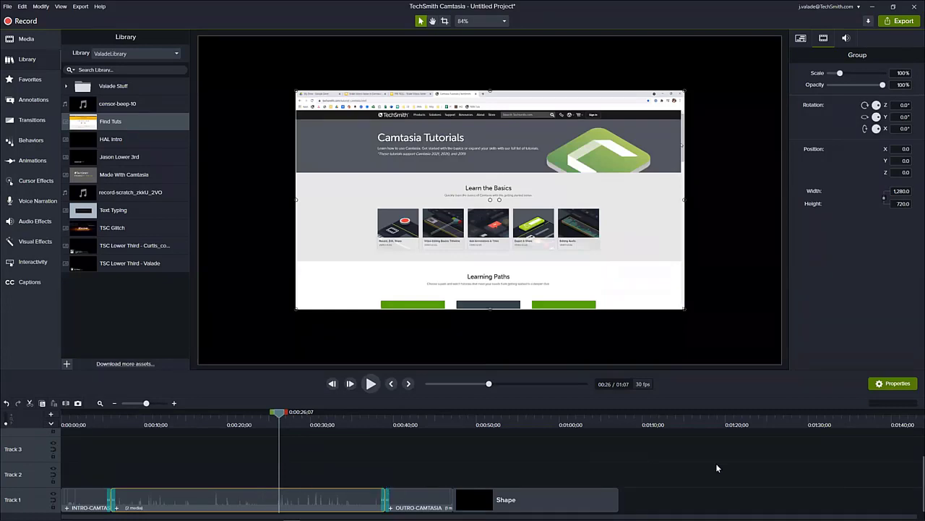
pyautogui.click(428, 506)
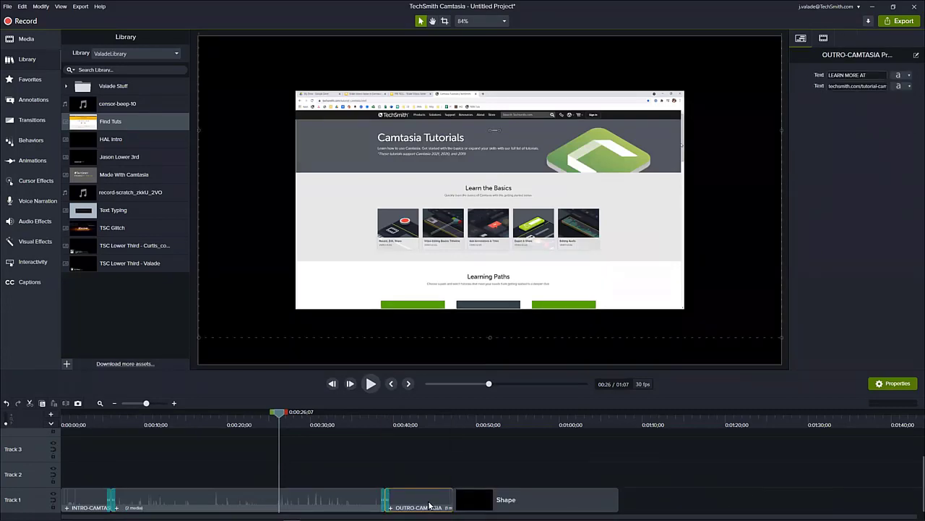
pyautogui.moveTo(429, 506); pyautogui.dragTo(684, 508)
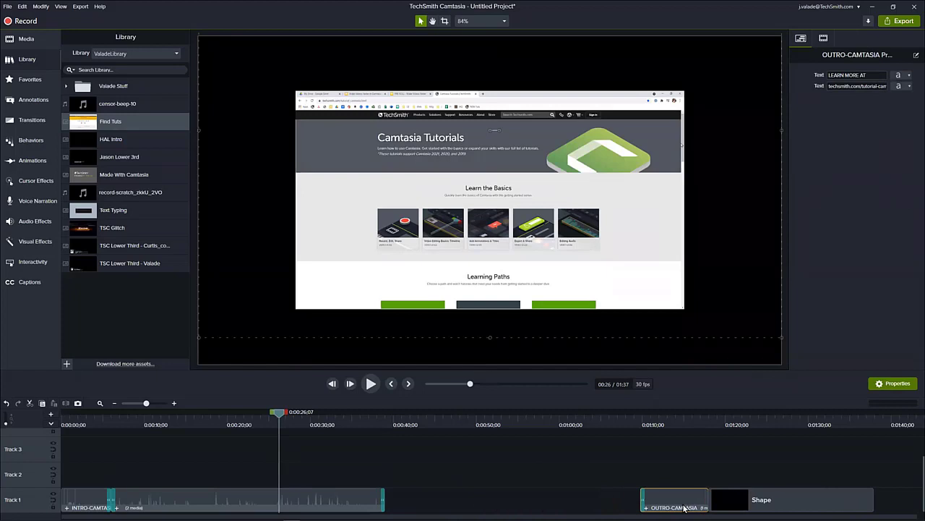
# - Scale the inserted Find Tuts group on Track 1 to fit the canvas
pyautogui.click(306, 422)
pyautogui.moveTo(306, 420); pyautogui.dragTo(367, 463)
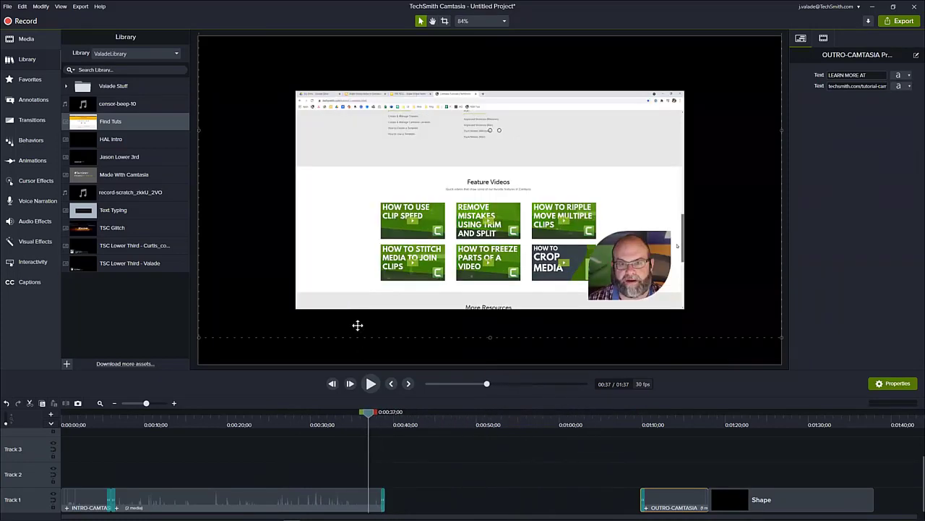
pyautogui.click(354, 310)
pyautogui.rightClick(355, 310)
pyautogui.click(390, 196)
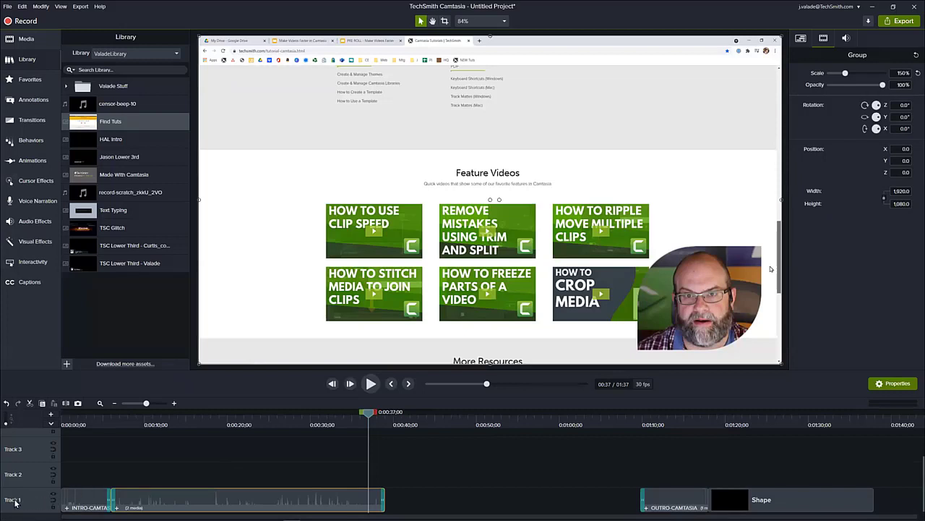
# - Enable the magnetic track on Track 1 and try to move the closing shape away from the outro
pyautogui.click(53, 501)
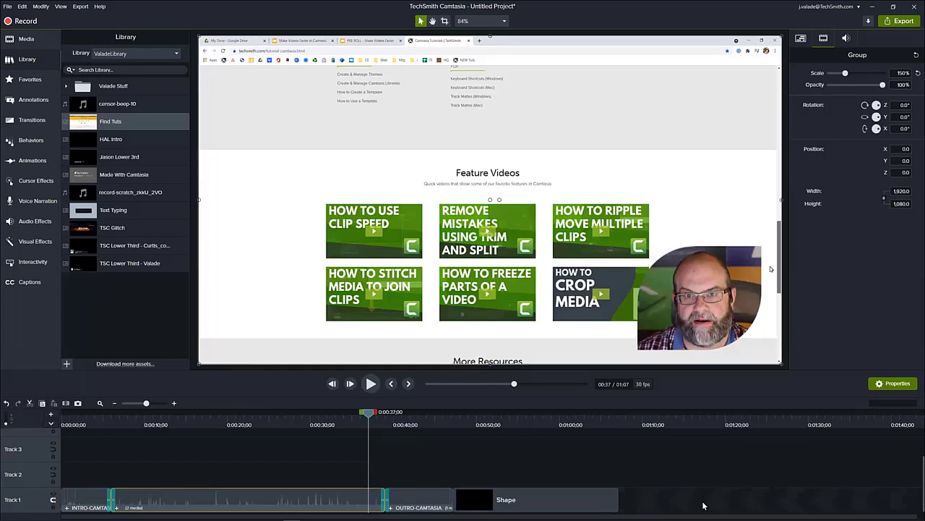
pyautogui.click(519, 493)
pyautogui.moveTo(579, 489); pyautogui.dragTo(723, 485)
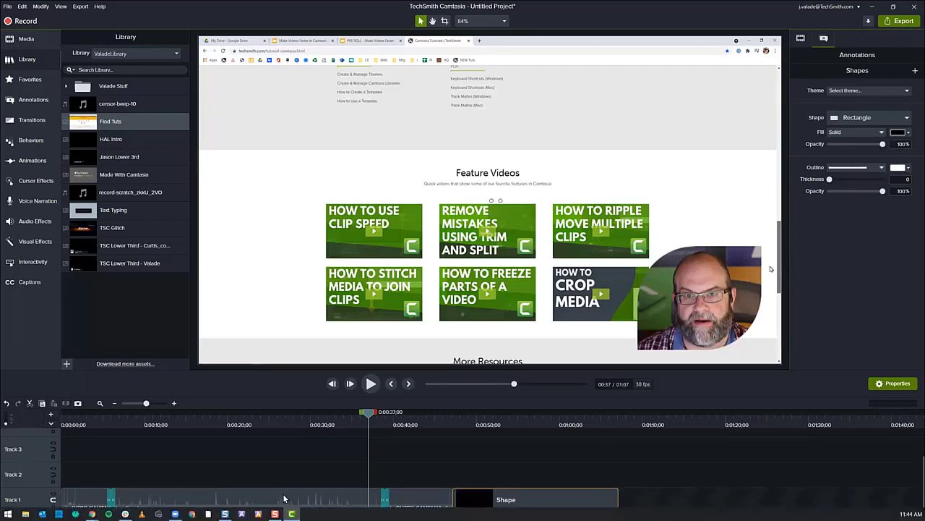
# - Move the Find Tuts group up to Track 3 and back between the intro and outro on Track 1
pyautogui.moveTo(282, 503); pyautogui.dragTo(275, 454)
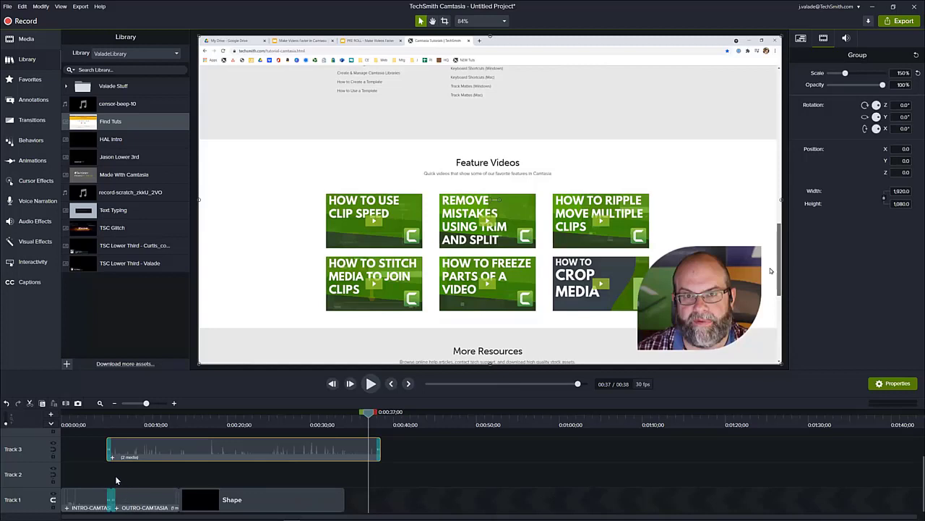
pyautogui.moveTo(133, 450); pyautogui.dragTo(110, 496)
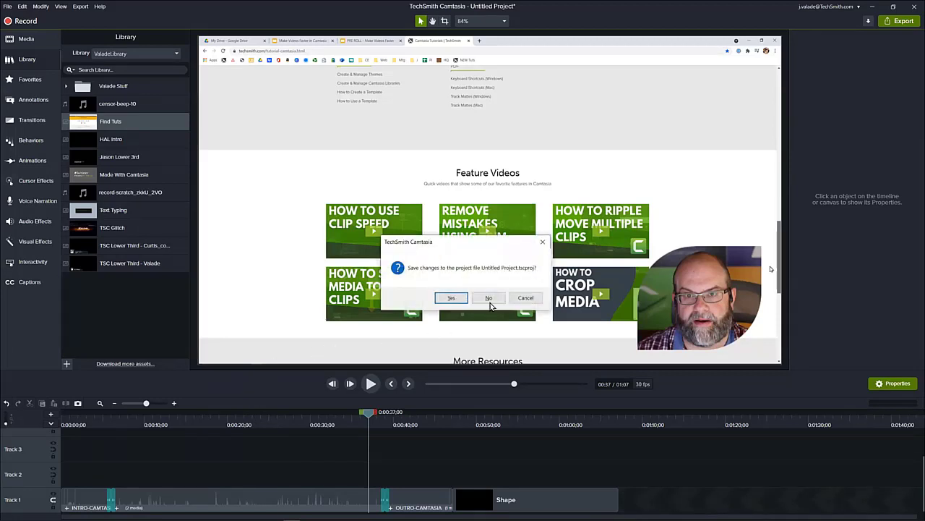
# - Start a new project without saving the current one and place the State intro from the Camtasia 2021 library at the start of Track 1
pyautogui.click(494, 301)
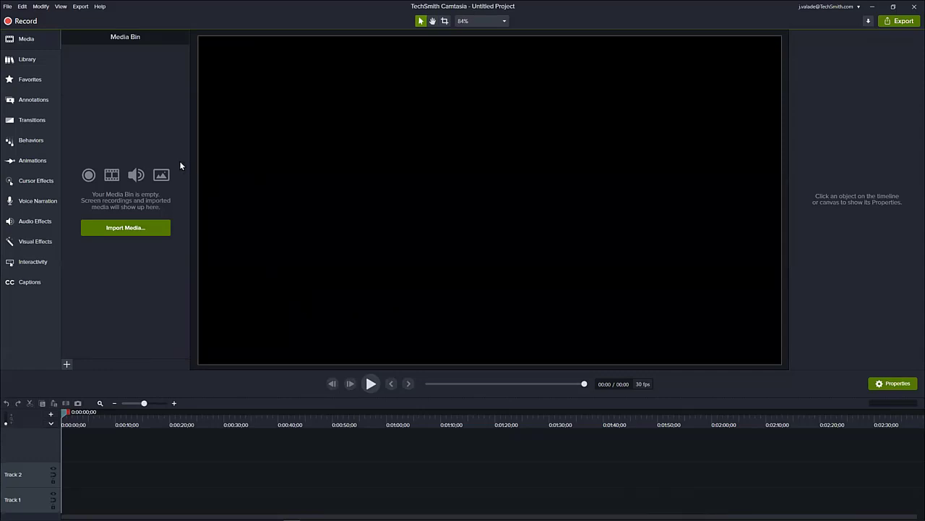
pyautogui.click(37, 57)
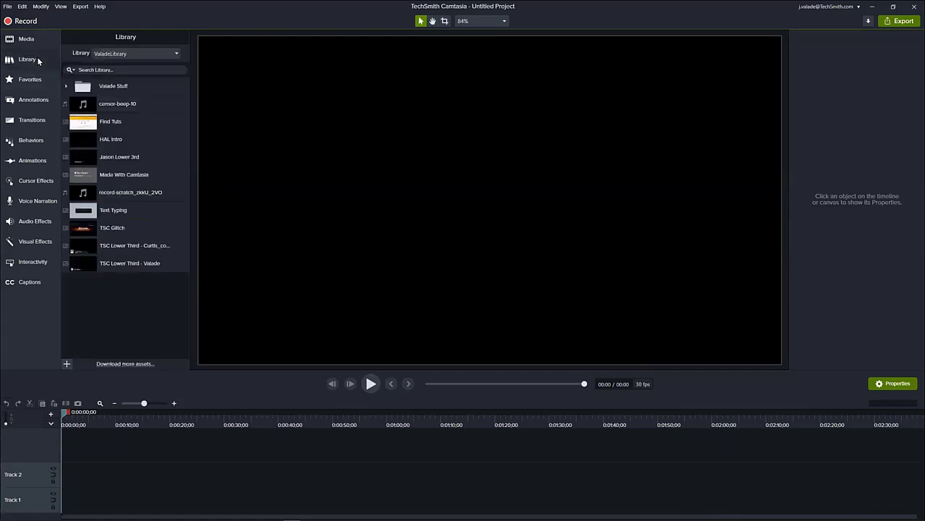
pyautogui.click(134, 53)
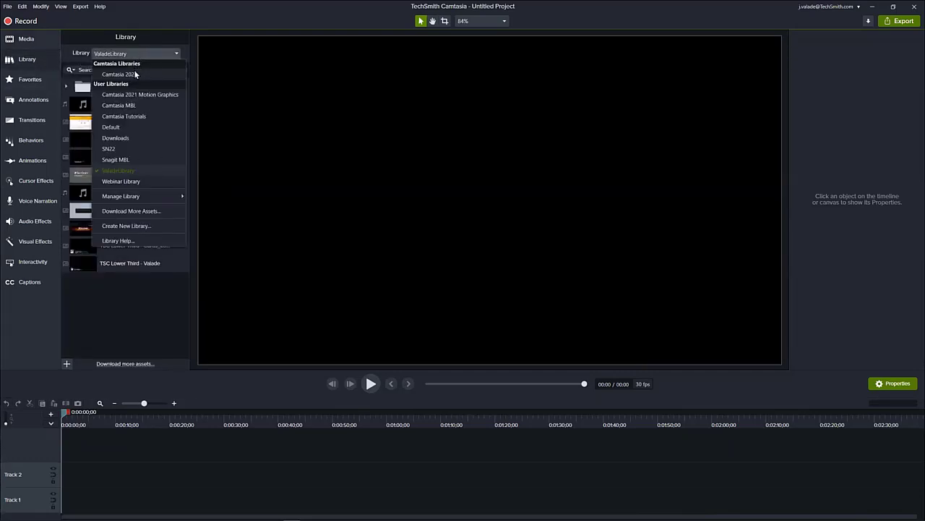
pyautogui.click(137, 74)
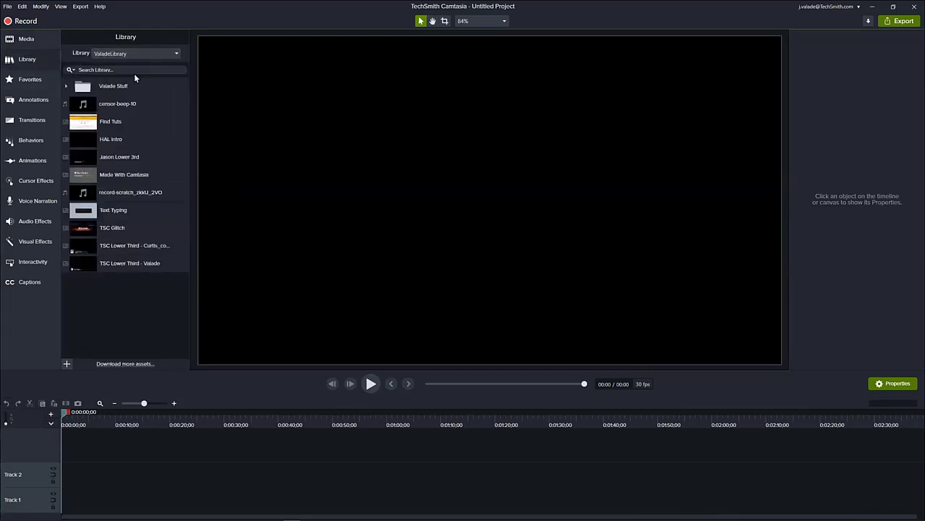
pyautogui.click(68, 122)
pyautogui.click(66, 104)
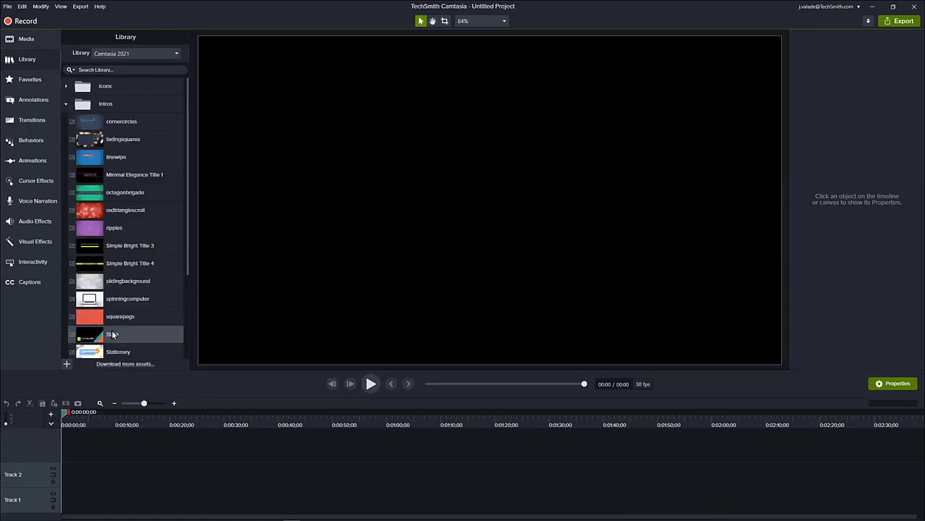
pyautogui.moveTo(112, 334); pyautogui.dragTo(60, 499)
pyautogui.moveTo(63, 414); pyautogui.dragTo(104, 423)
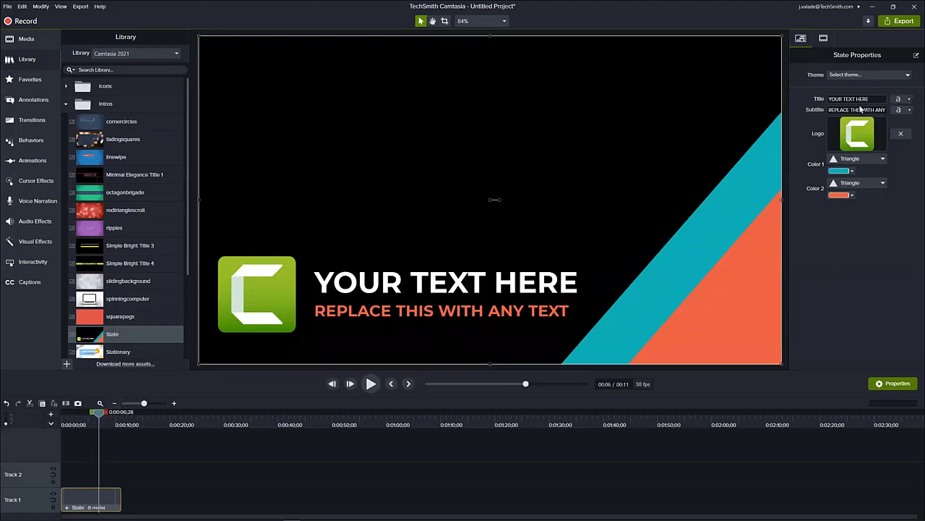
# - Apply the Webinar Theme to the State intro and set its title to "Title of Video" and subtitle to "Project Name"
pyautogui.click(871, 72)
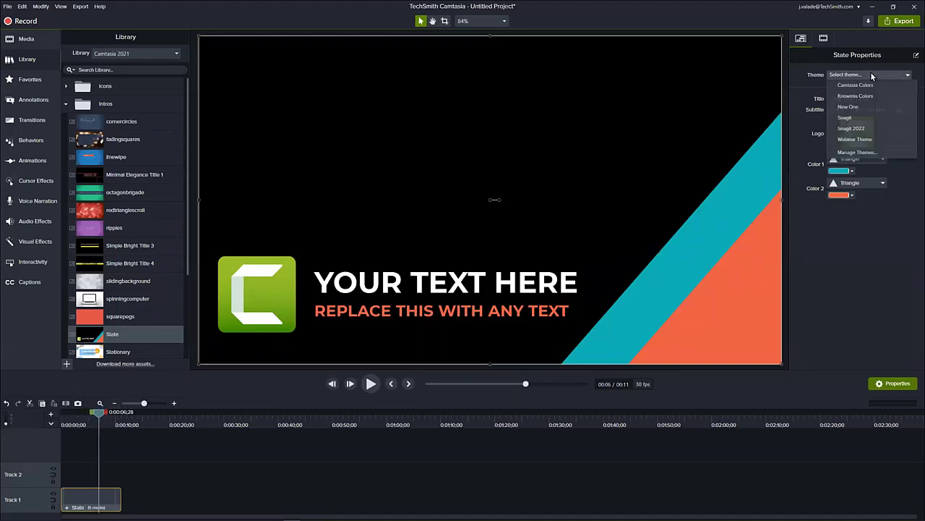
pyautogui.click(869, 140)
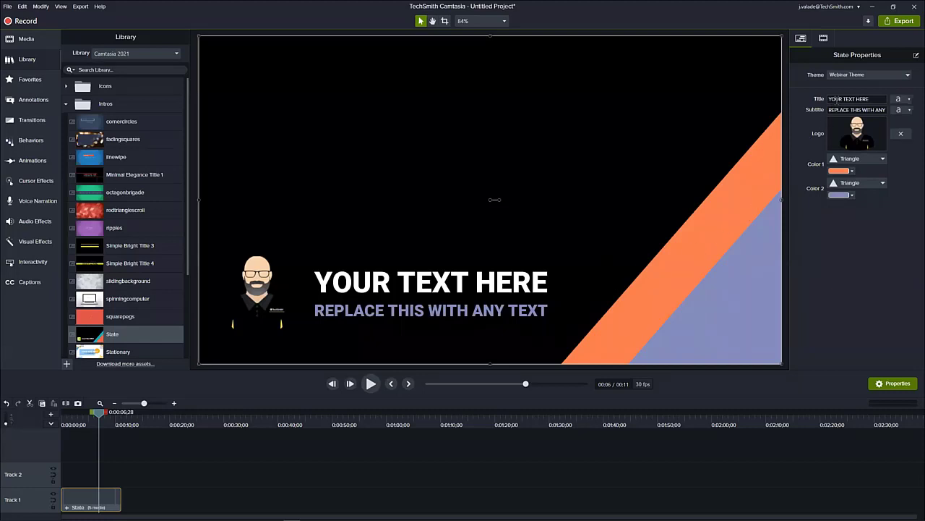
pyautogui.tripleClick(848, 102)
pyautogui.write('Title of Video')
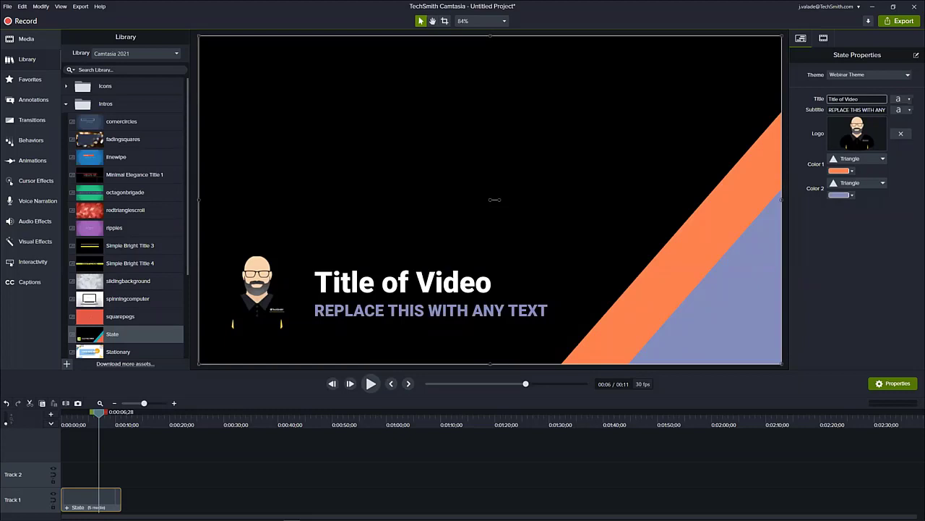
pyautogui.click(859, 110)
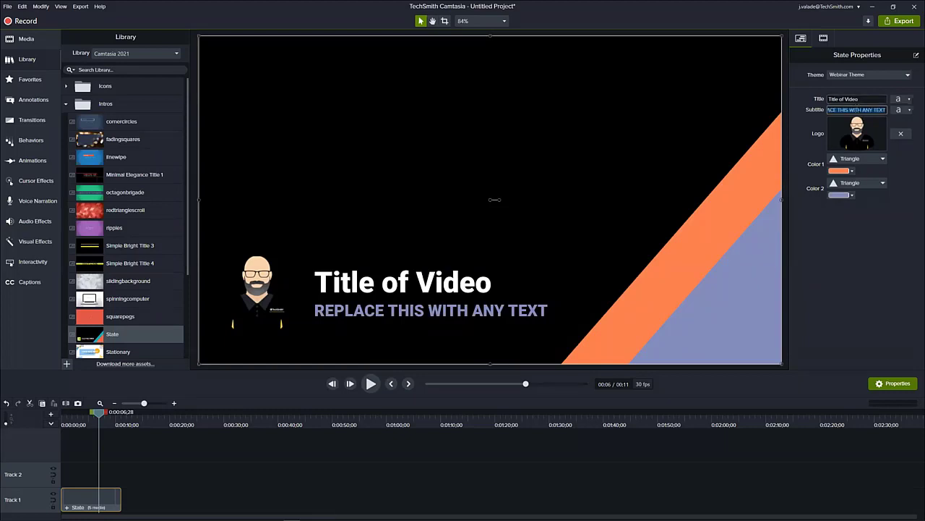
pyautogui.write('Project Name')
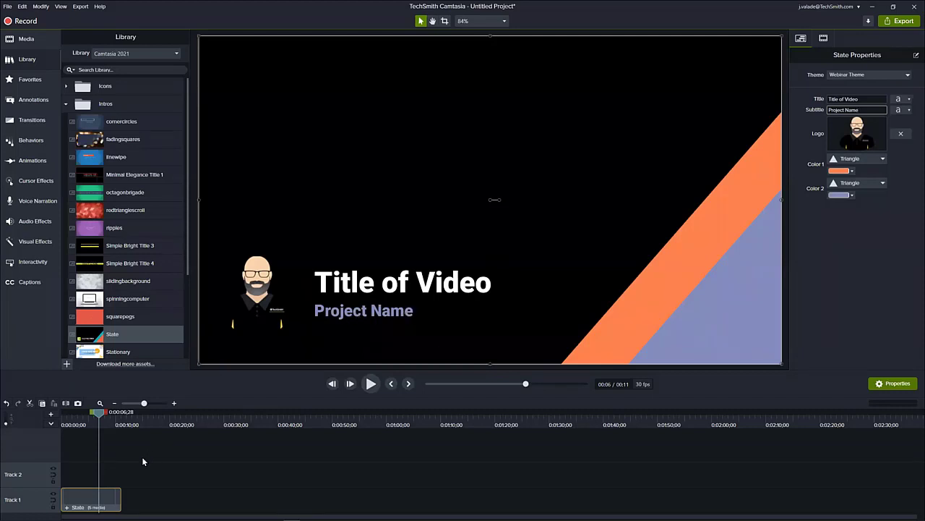
# - Copy the State intro and paste the duplicate on Track 1 at about 1:37 as the outro
pyautogui.click(100, 498)
pyautogui.rightClick(92, 496)
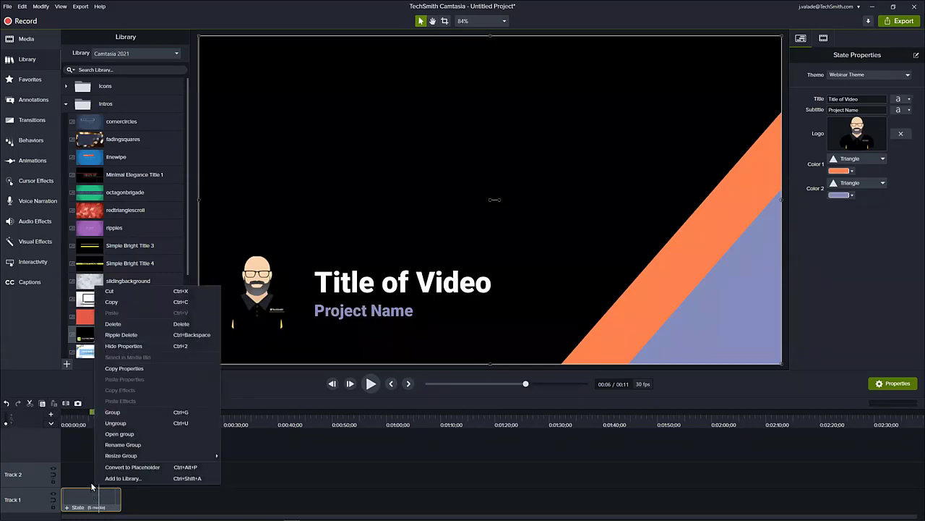
pyautogui.click(115, 301)
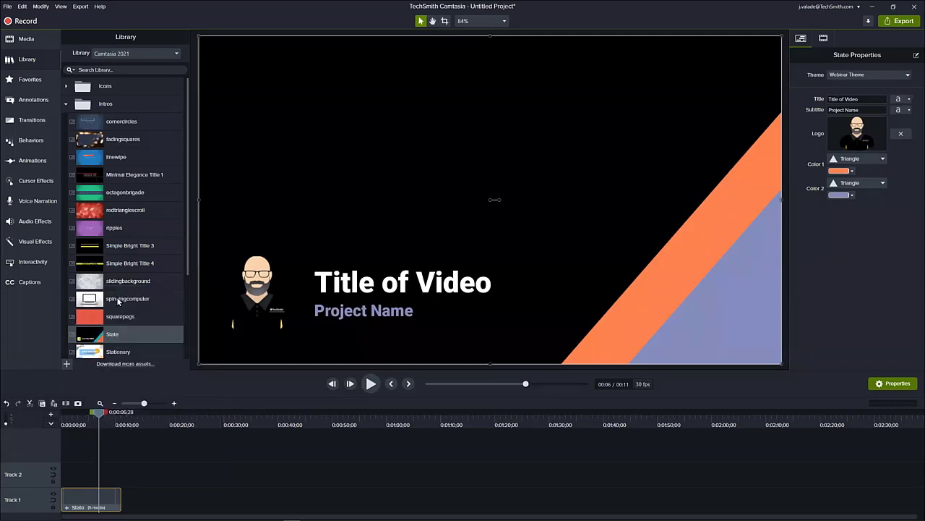
pyautogui.click(587, 421)
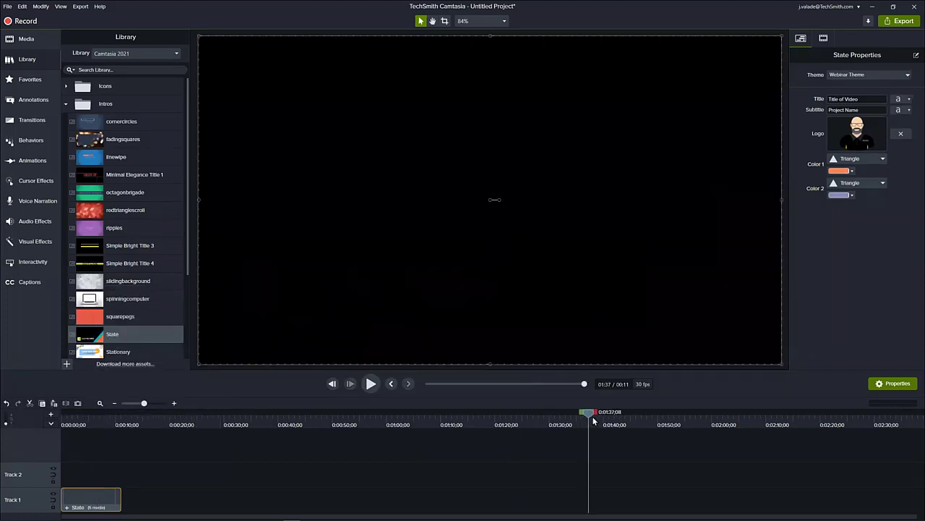
pyautogui.rightClick(586, 503)
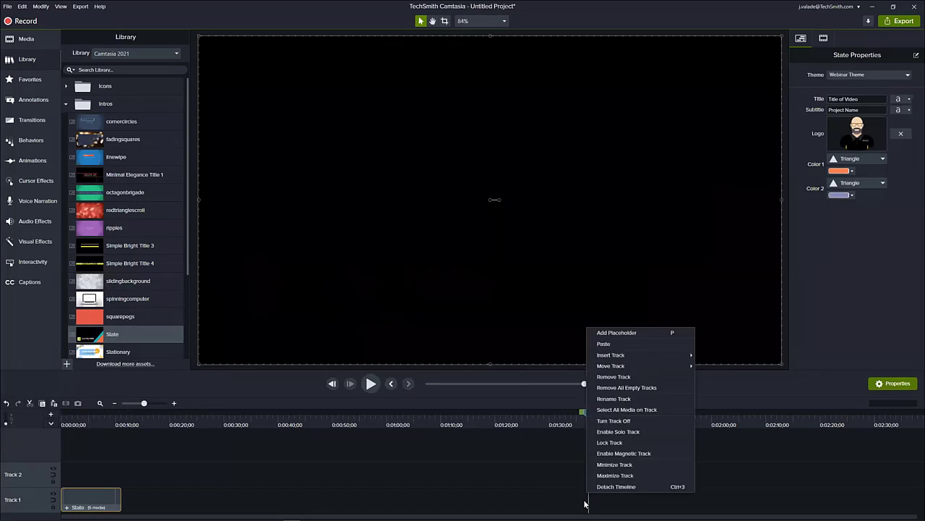
pyautogui.click(603, 343)
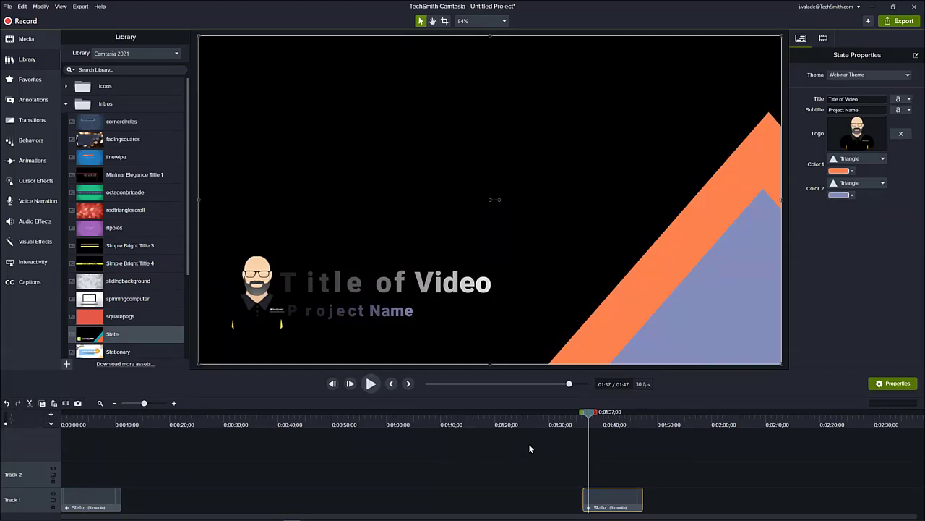
# - Set the title of the pasted State clip at the end of Track 1 to "Thanks for watching"
pyautogui.moveTo(587, 420); pyautogui.dragTo(598, 423)
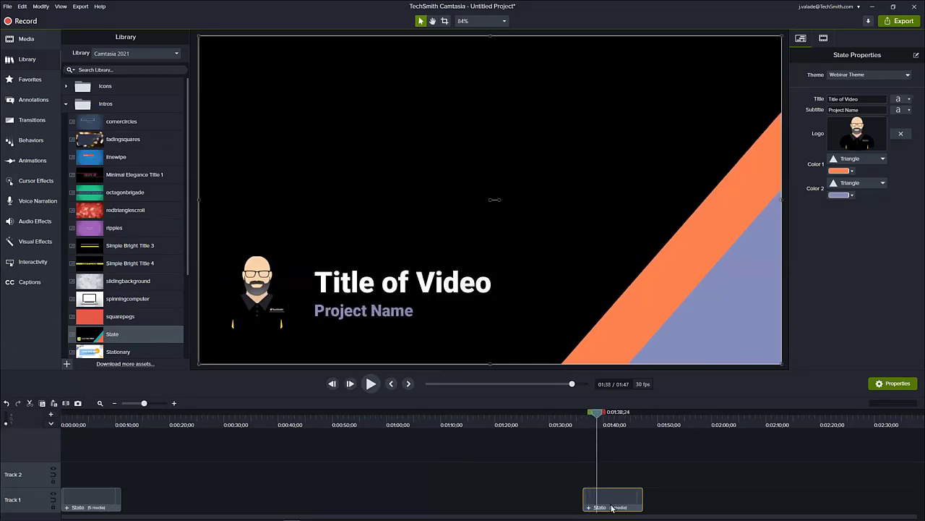
pyautogui.click(857, 98)
pyautogui.write('Thanks for watching')
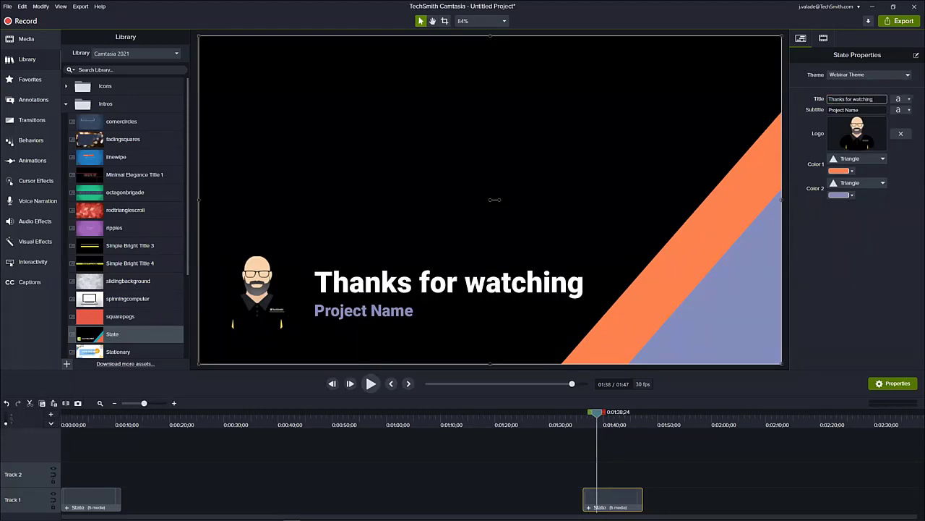
pyautogui.click(853, 110)
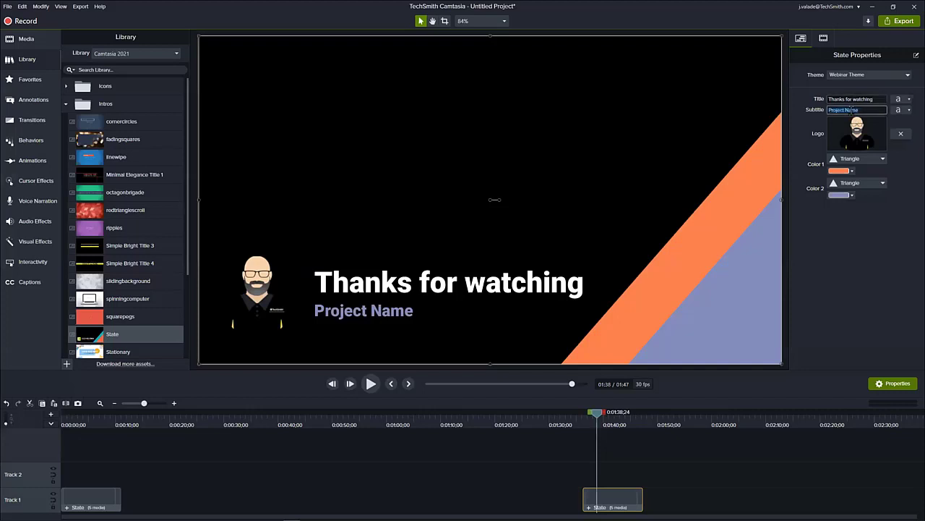
pyautogui.write('www.techsmith.com')
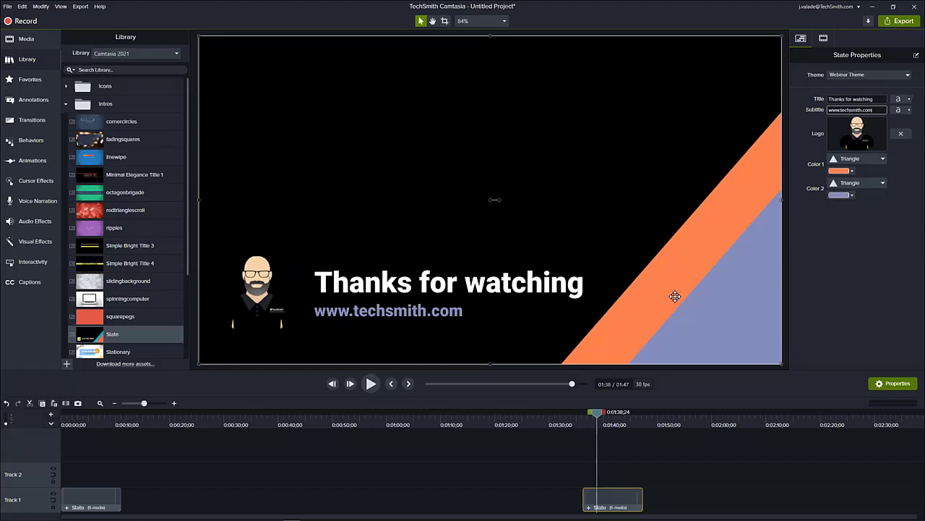
# - Add a placeholder at 0:00:38;00 and move it onto Track 1 between the intro and outro State clips
pyautogui.moveTo(602, 416); pyautogui.dragTo(267, 495)
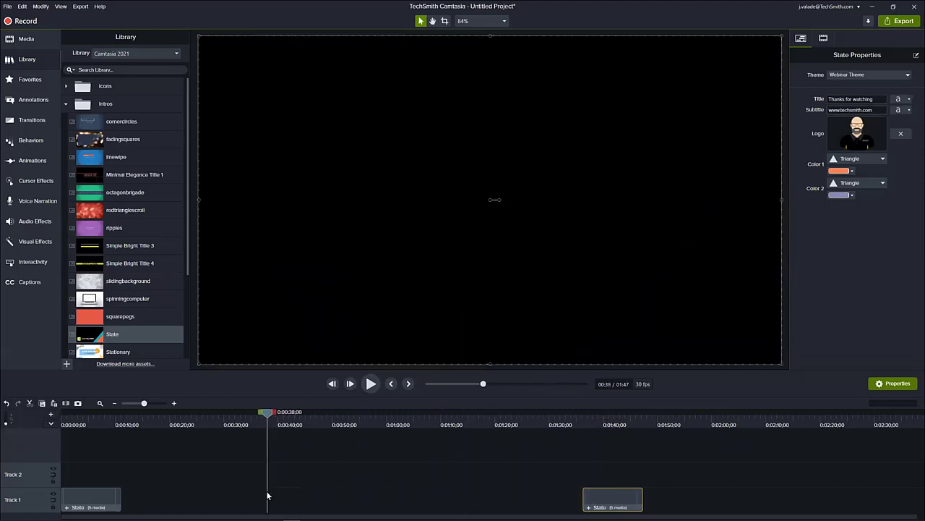
pyautogui.click(190, 472)
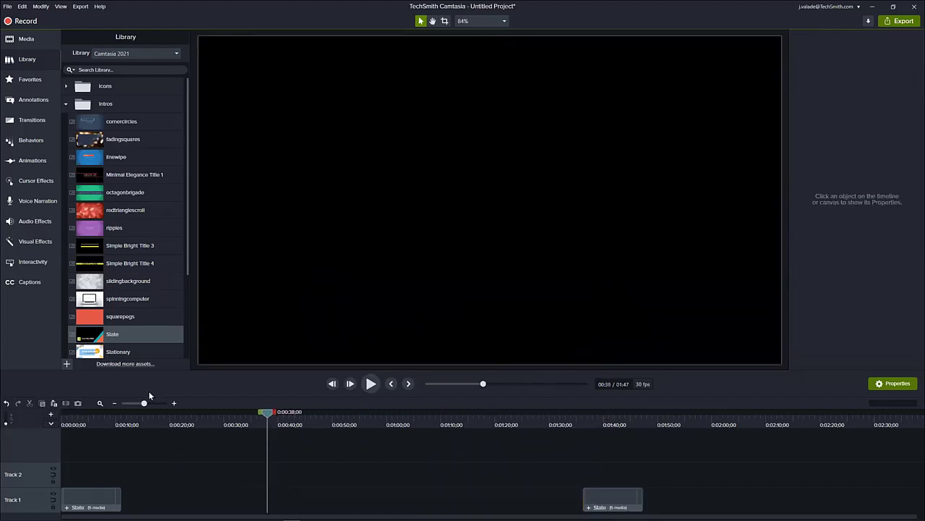
pyautogui.click(21, 6)
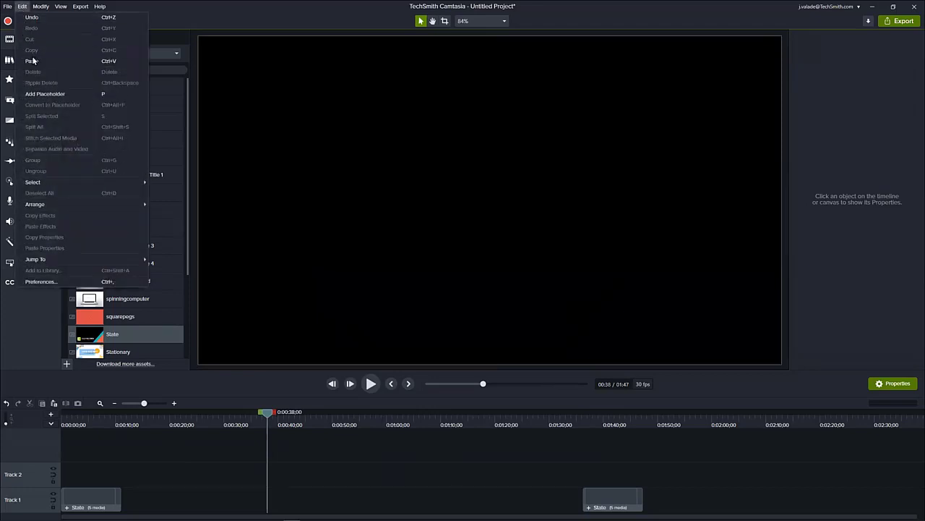
pyautogui.click(104, 95)
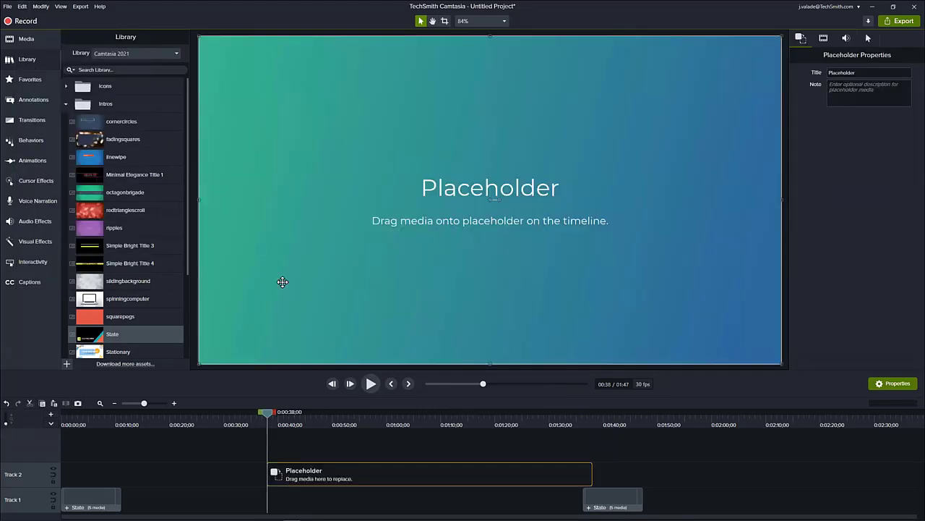
pyautogui.moveTo(352, 471); pyautogui.dragTo(267, 504)
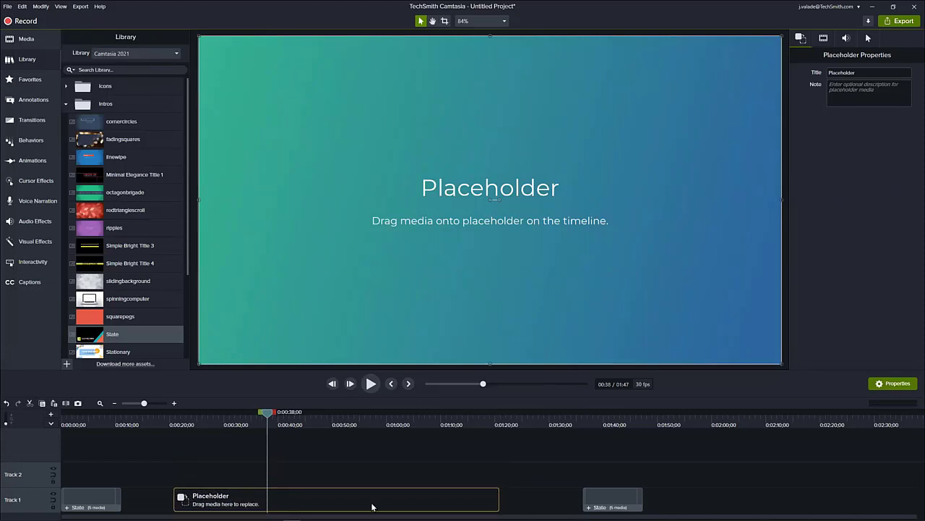
# - Shorten the Track 1 placeholder to about 50 seconds and make Track 1 magnetic to close the gaps between its clips
pyautogui.moveTo(497, 499); pyautogui.dragTo(446, 503)
pyautogui.click(490, 499)
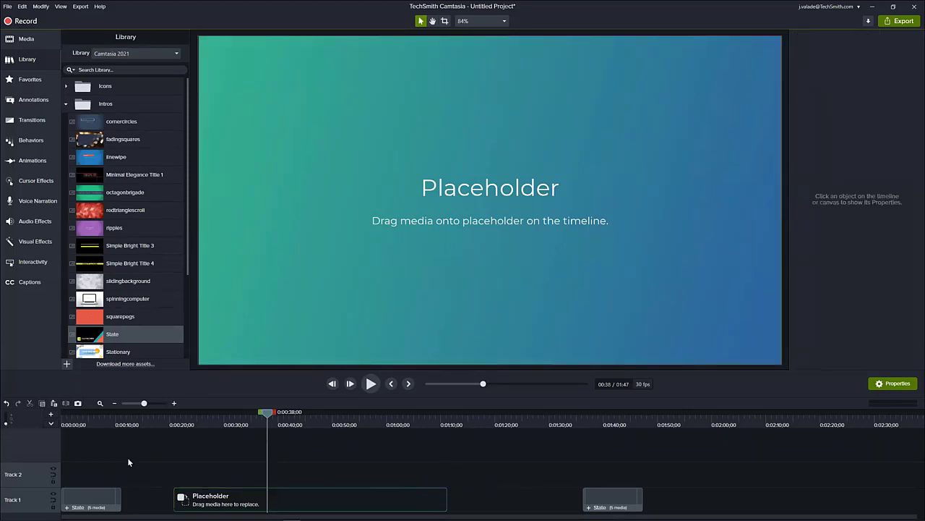
pyautogui.click(53, 499)
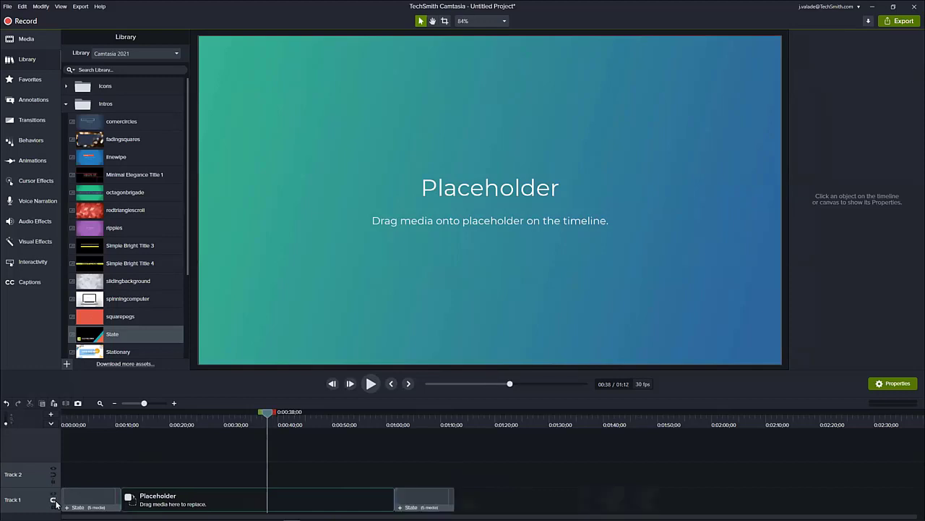
# - Set the title of the placeholder on Track 1 to "Screen Video"
pyautogui.click(176, 495)
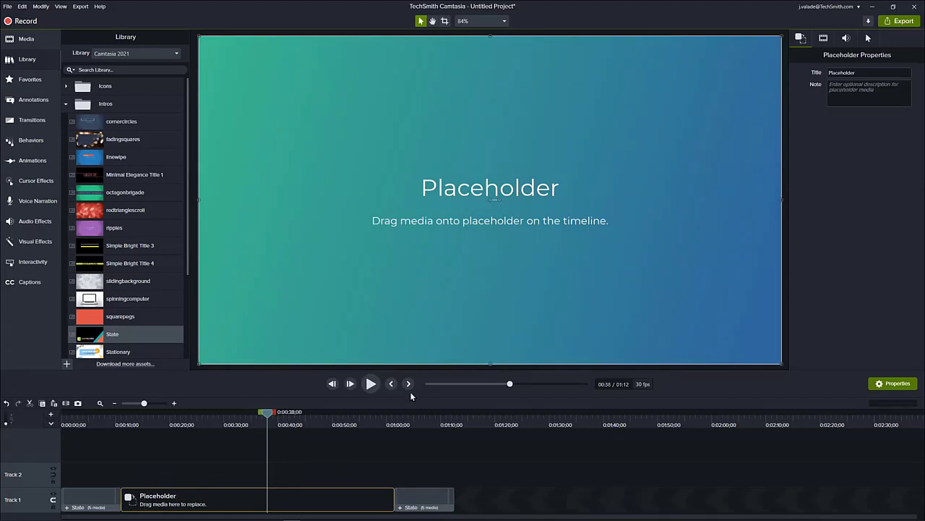
pyautogui.click(858, 72)
pyautogui.write('Sc')
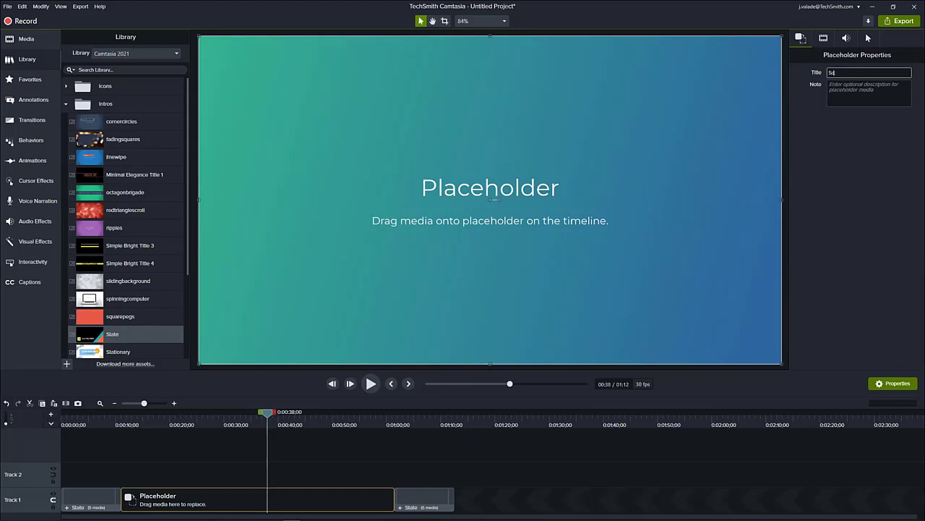
pyautogui.write('reen Video')
pyautogui.press('Return')
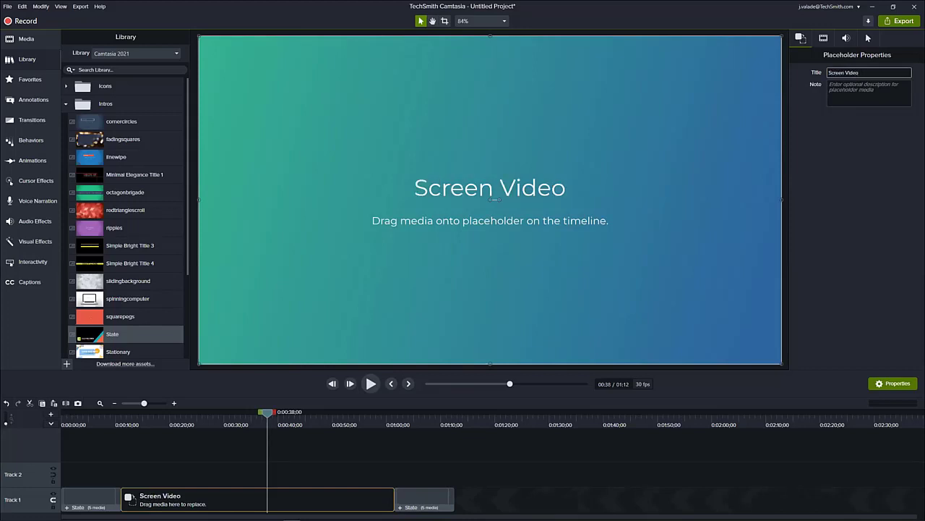
# - Add the note "Make sure your recording dimensions match your project." to the Screen Video placeholder
pyautogui.click(848, 84)
pyautogui.write('Make su')
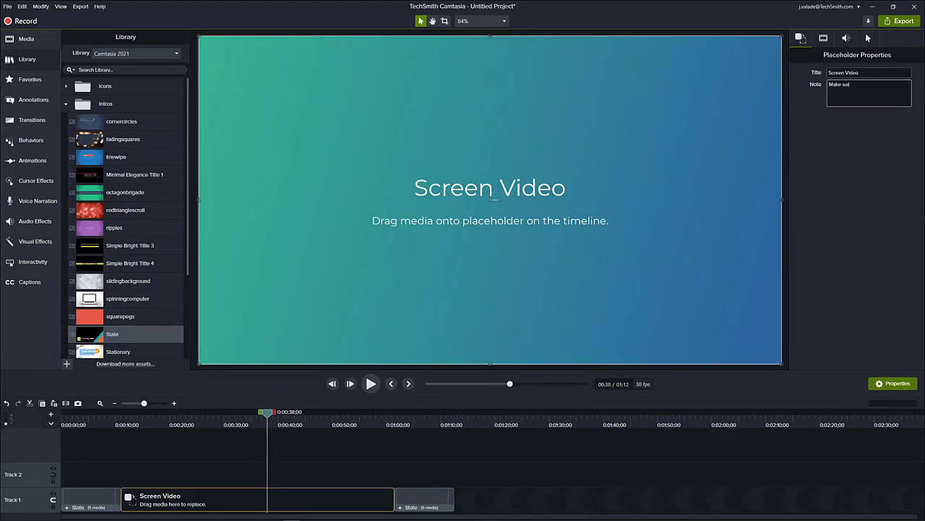
pyautogui.write('re your recording dimensions match your project.')
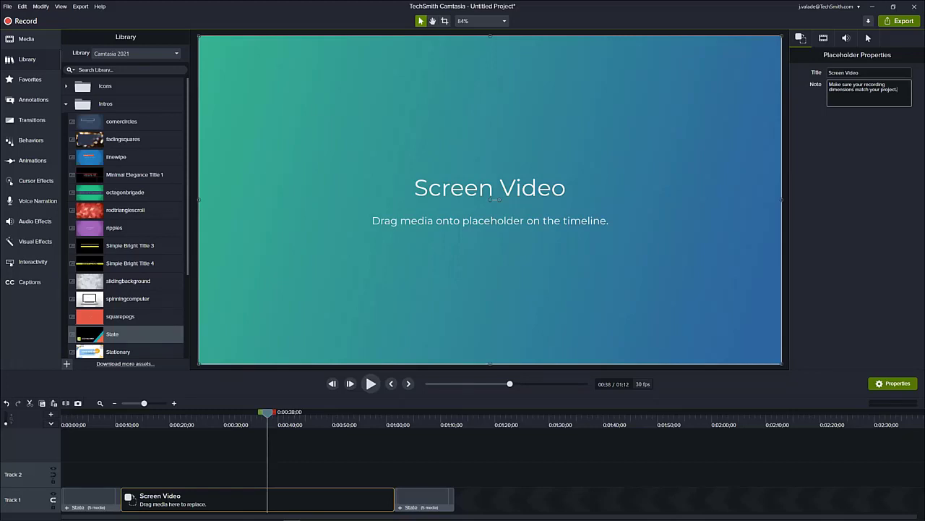
pyautogui.click(382, 441)
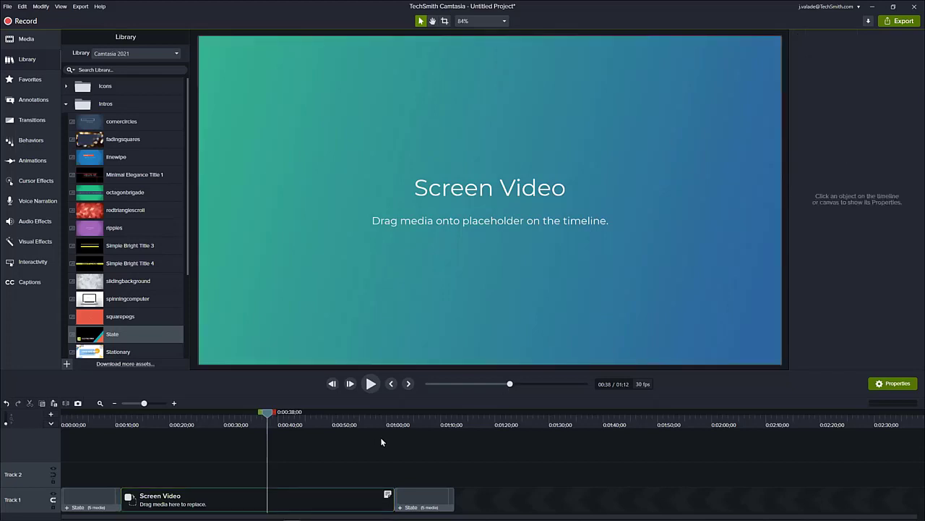
# - Apply the favorite Cascading Squares transition to both ends of the Screen Video placeholder and preview the transition from the intro
pyautogui.click(270, 499)
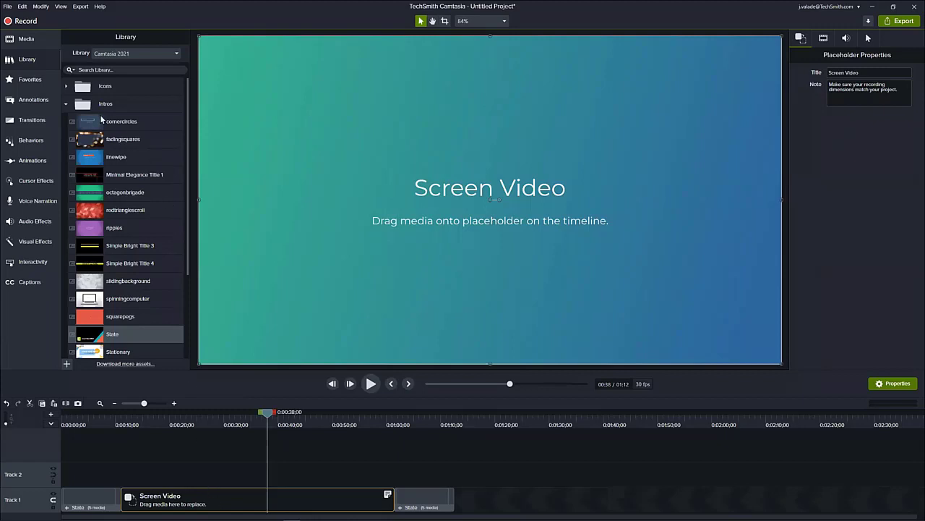
pyautogui.click(32, 121)
pyautogui.click(38, 82)
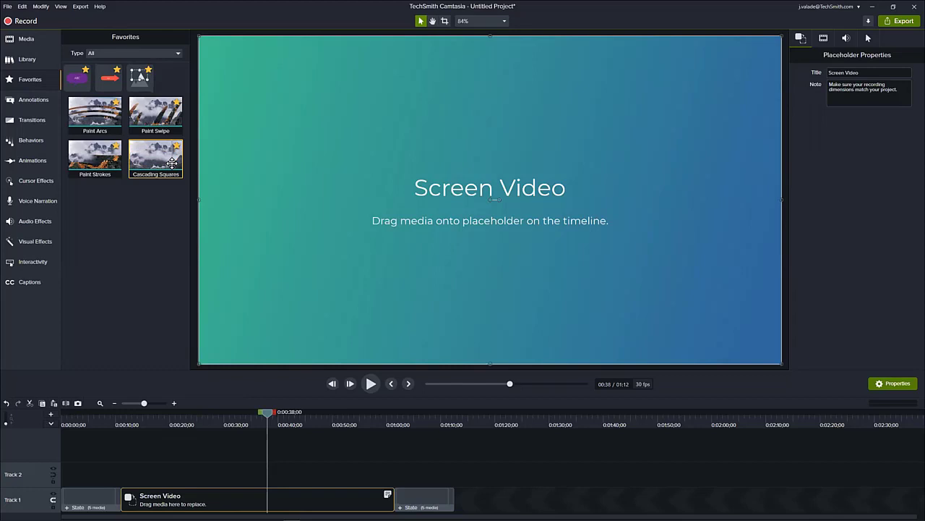
pyautogui.moveTo(156, 163); pyautogui.dragTo(228, 500)
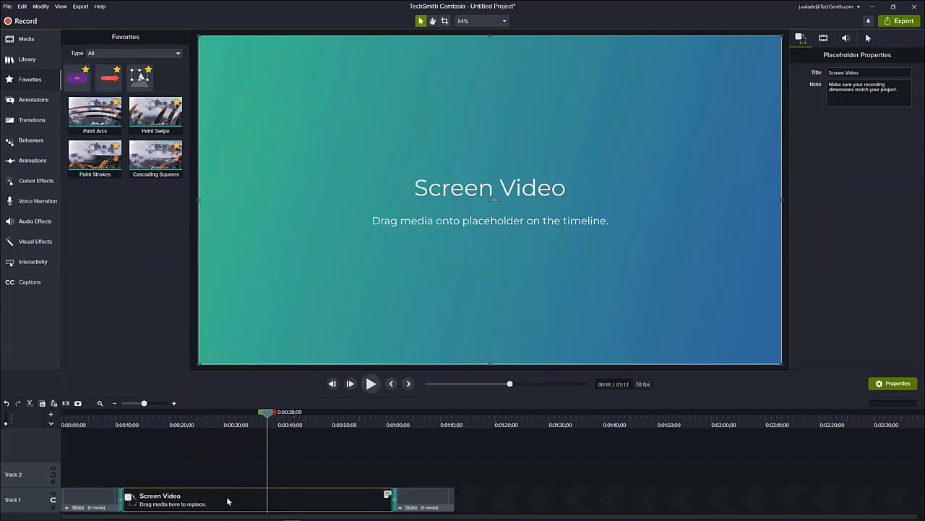
pyautogui.click(100, 403)
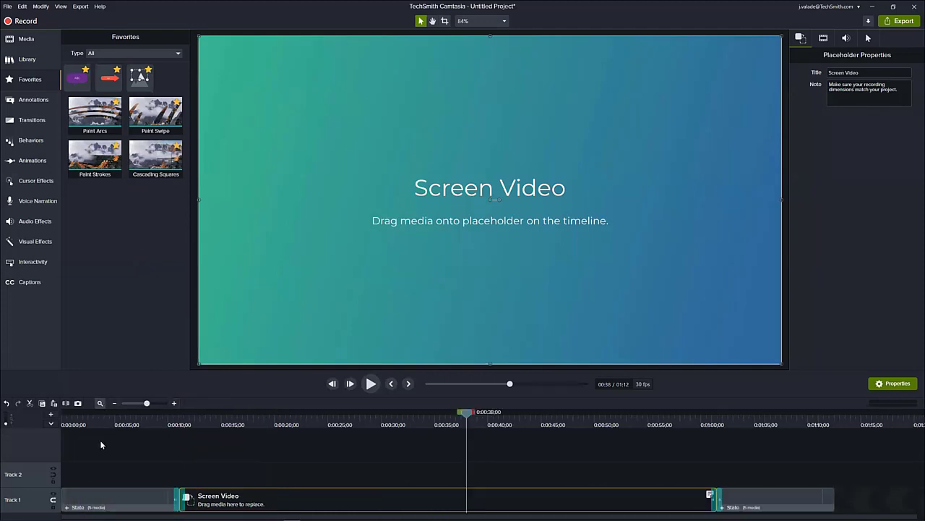
pyautogui.click(171, 425)
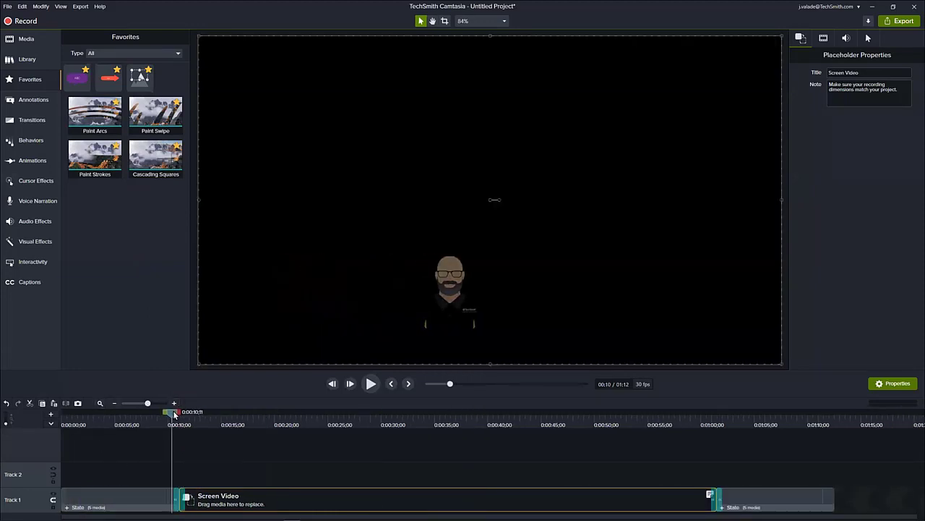
pyautogui.moveTo(174, 414); pyautogui.dragTo(215, 424)
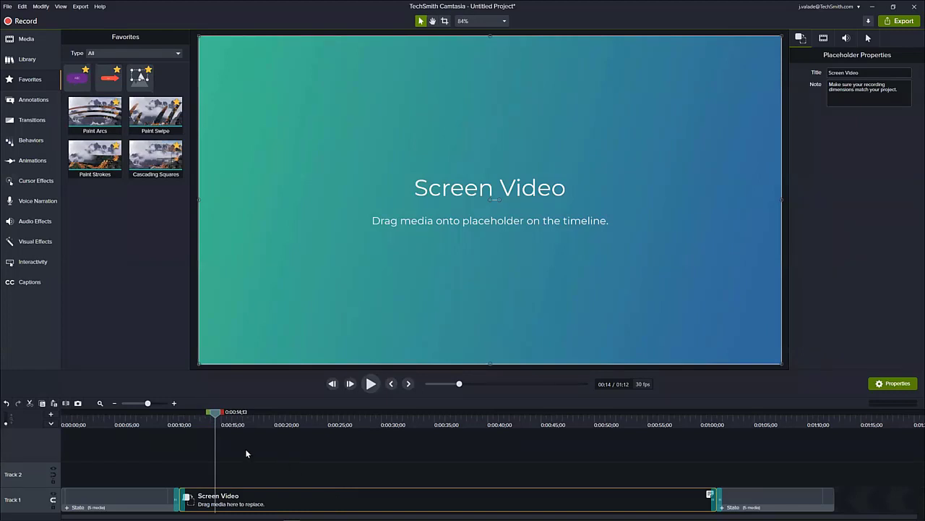
# - Add a second placeholder on Track 2 and make it span from the timeline start to the end of the outro
pyautogui.click(201, 450)
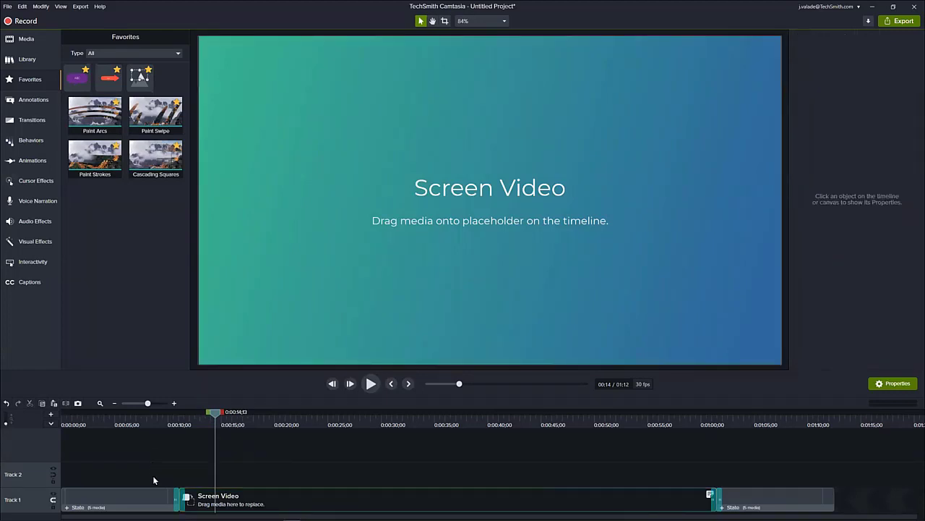
pyautogui.press('p')
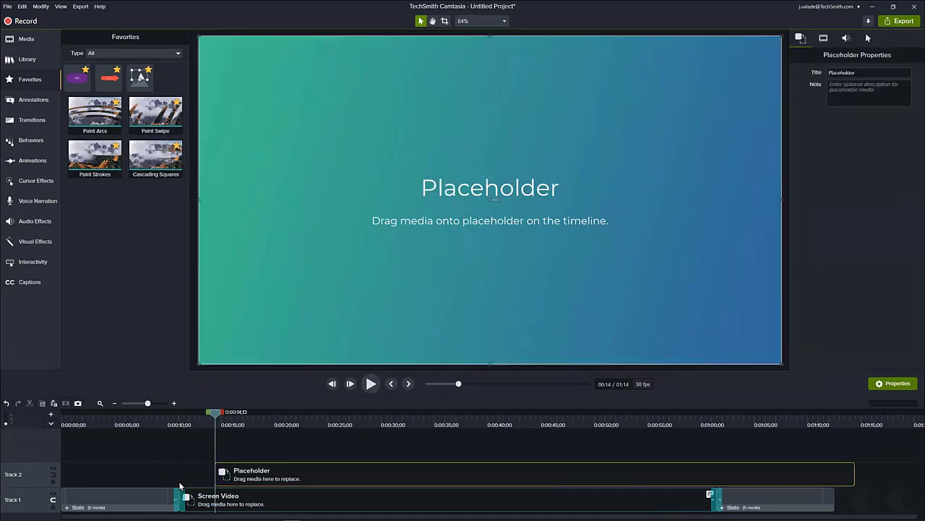
pyautogui.moveTo(282, 478); pyautogui.dragTo(123, 496)
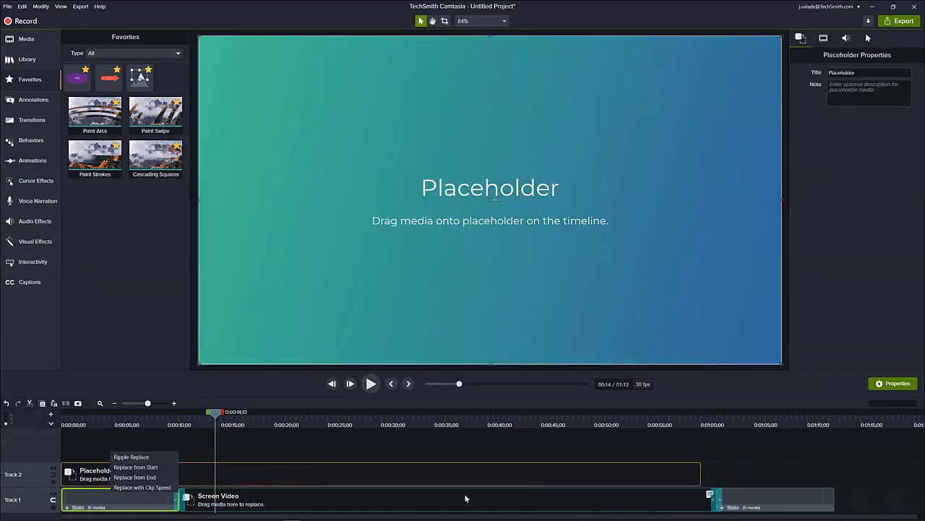
pyautogui.click(700, 479)
pyautogui.moveTo(700, 476); pyautogui.dragTo(834, 475)
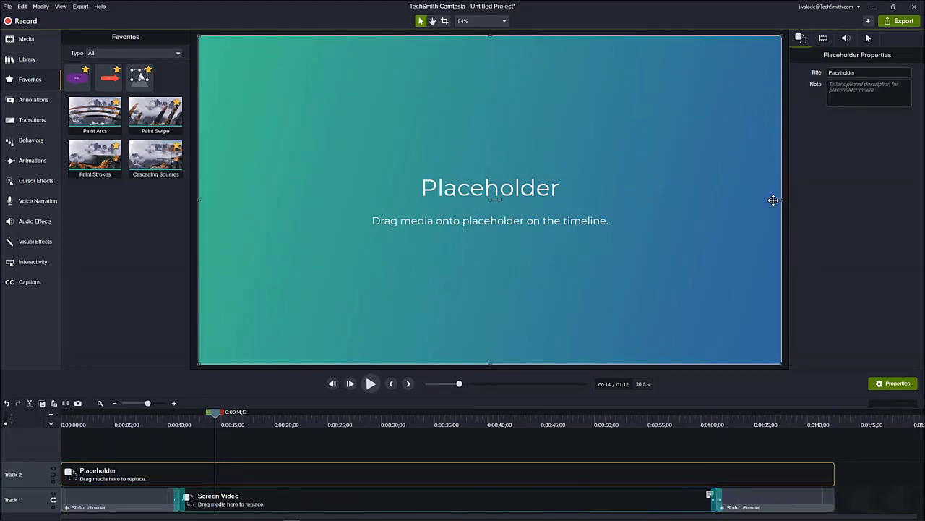
# - Title the Track 2 placeholder "Music" and give it the note "Pick a song"
pyautogui.click(857, 72)
pyautogui.write('Music')
pyautogui.press('Tab')
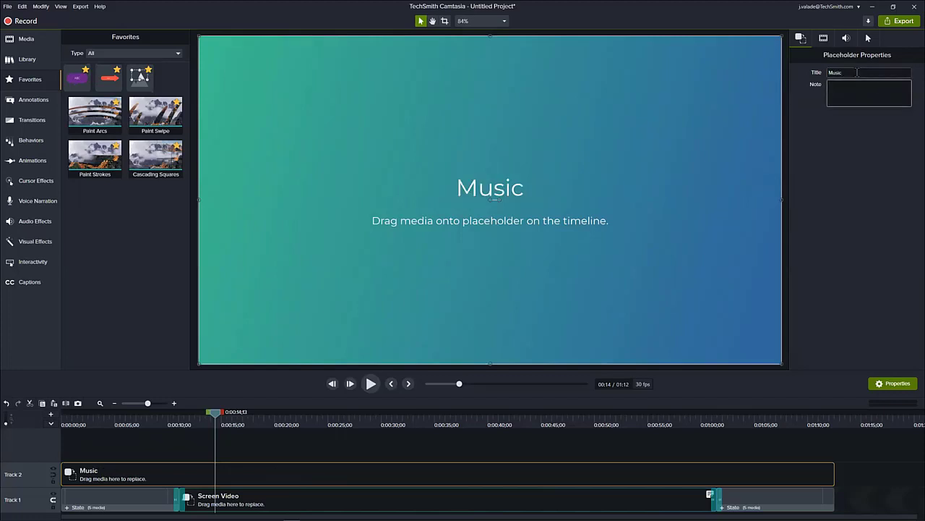
pyautogui.write('Pick a song')
pyautogui.click(165, 444)
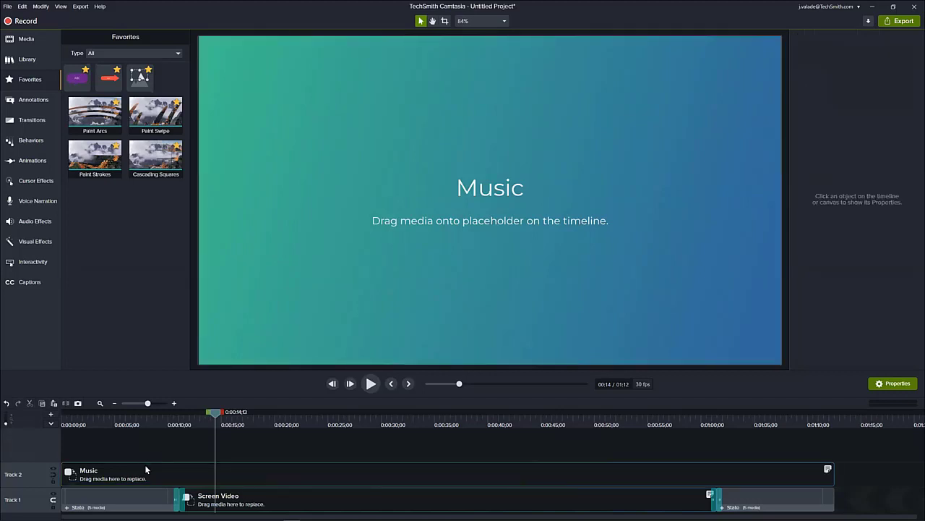
# - Disable Track 2 so its Music placeholder does not cover the intro, and check the intro at about 5 seconds
pyautogui.moveTo(159, 417); pyautogui.dragTo(109, 417)
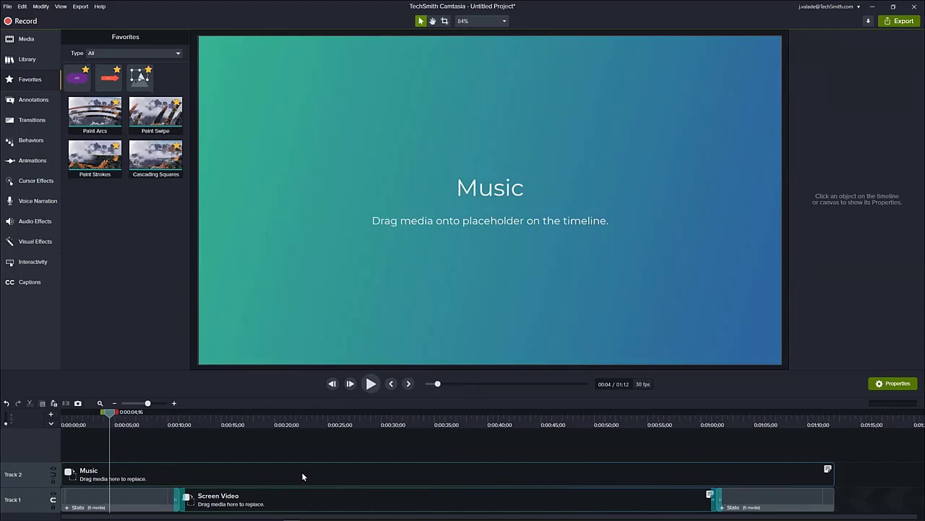
pyautogui.moveTo(302, 473)
pyautogui.mouseDown()
pyautogui.moveTo(379, 477)
pyautogui.moveTo(303, 477)
pyautogui.mouseUp()
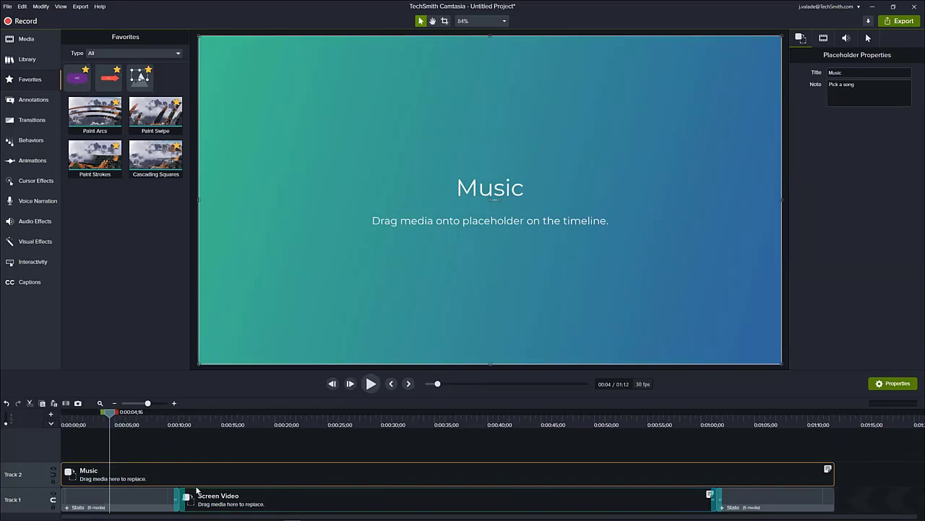
pyautogui.click(53, 468)
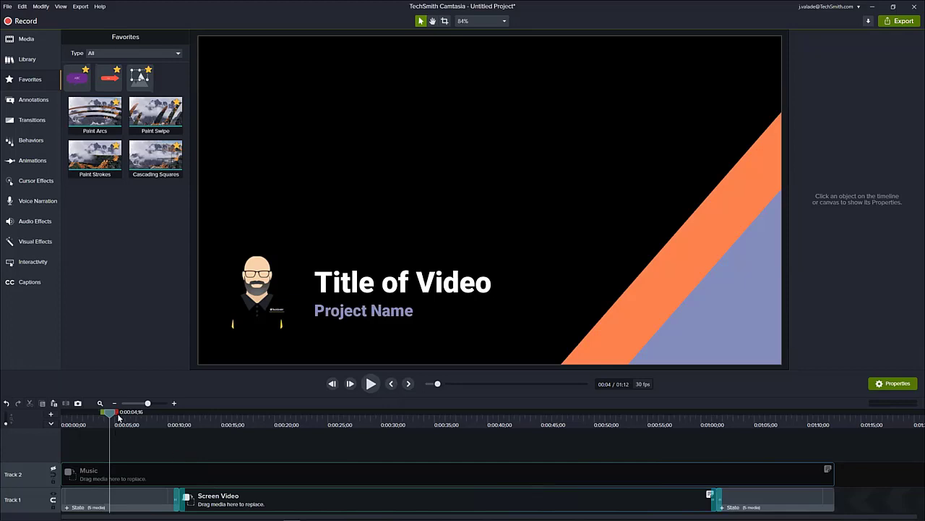
pyautogui.moveTo(110, 413); pyautogui.dragTo(112, 467)
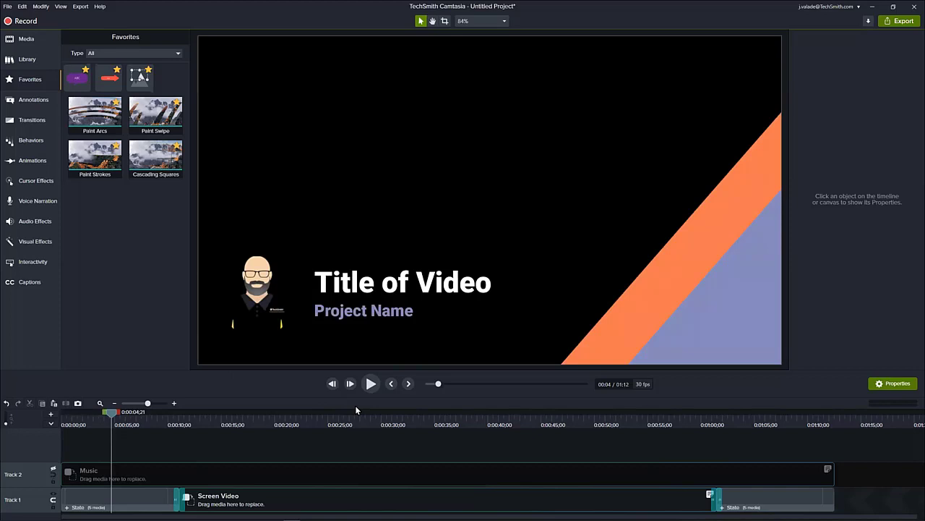
pyautogui.click(117, 417)
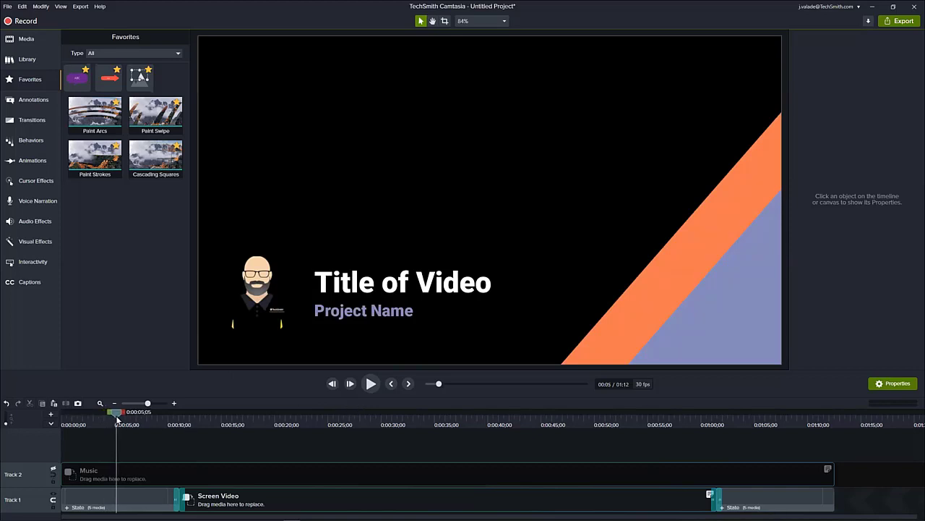
pyautogui.moveTo(117, 418); pyautogui.dragTo(121, 417)
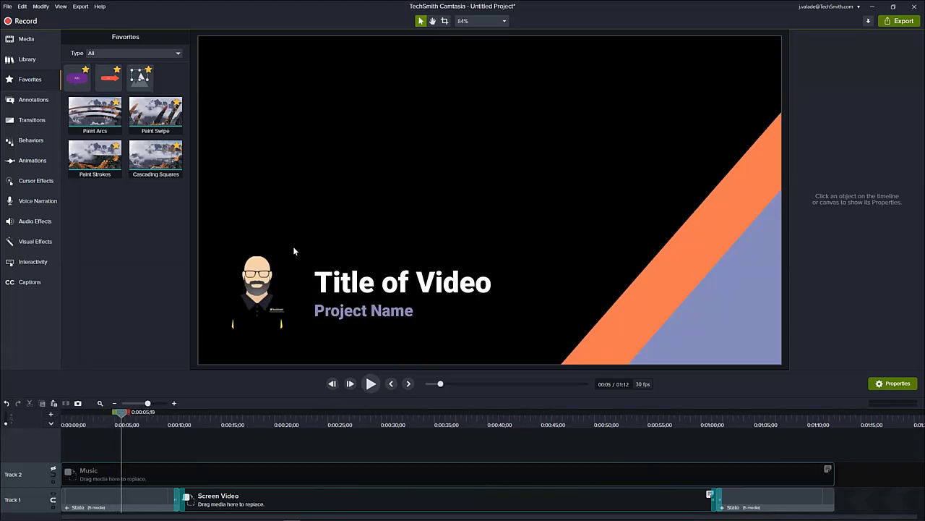
# - Save the project as a template named "Webinar Template" and dismiss the confirmation
pyautogui.click(9, 7)
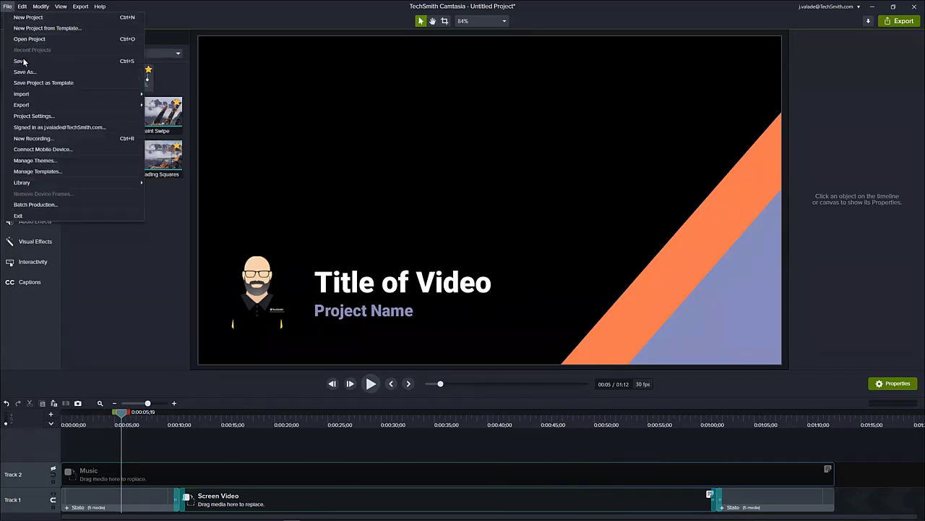
pyautogui.click(55, 82)
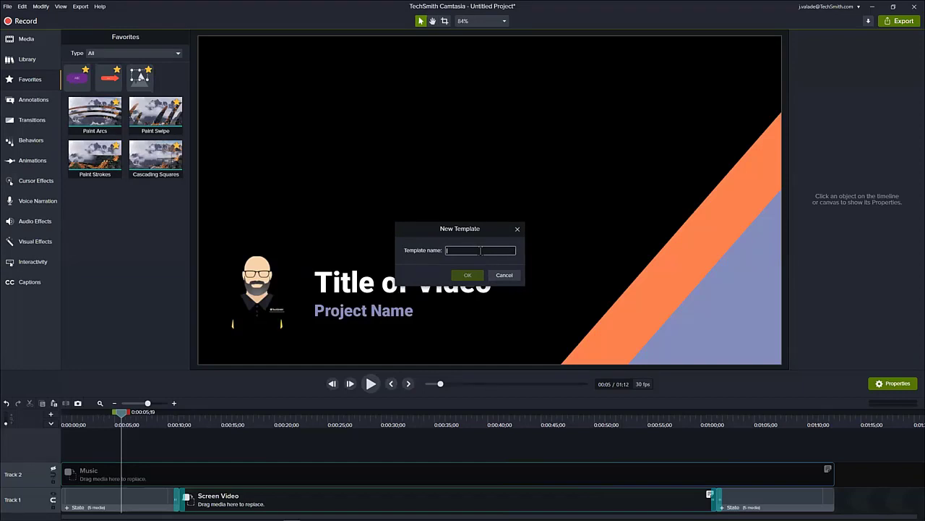
pyautogui.write('Webinar')
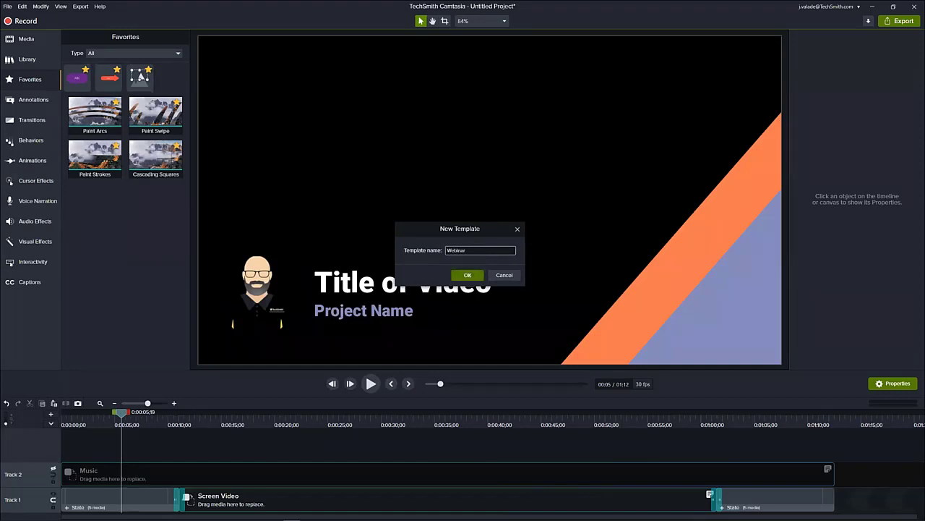
pyautogui.write(' Template')
pyautogui.click(462, 277)
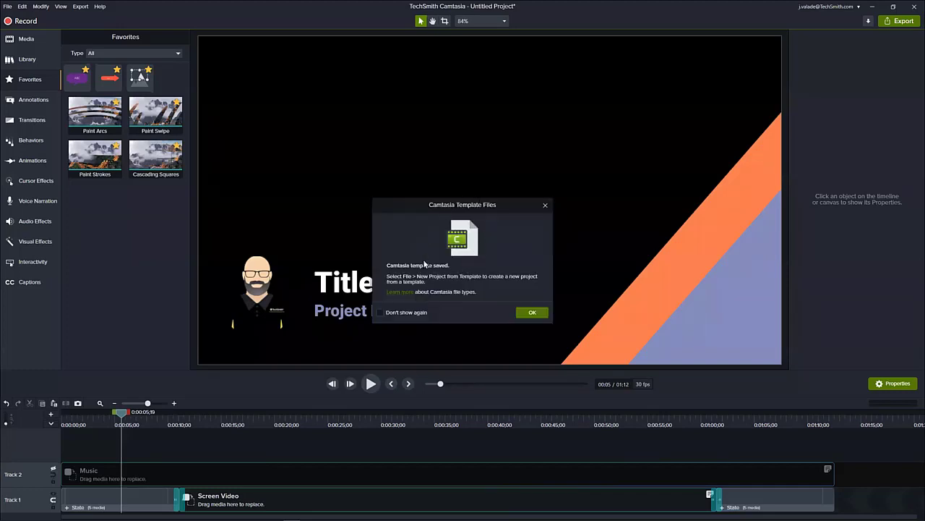
pyautogui.click(534, 313)
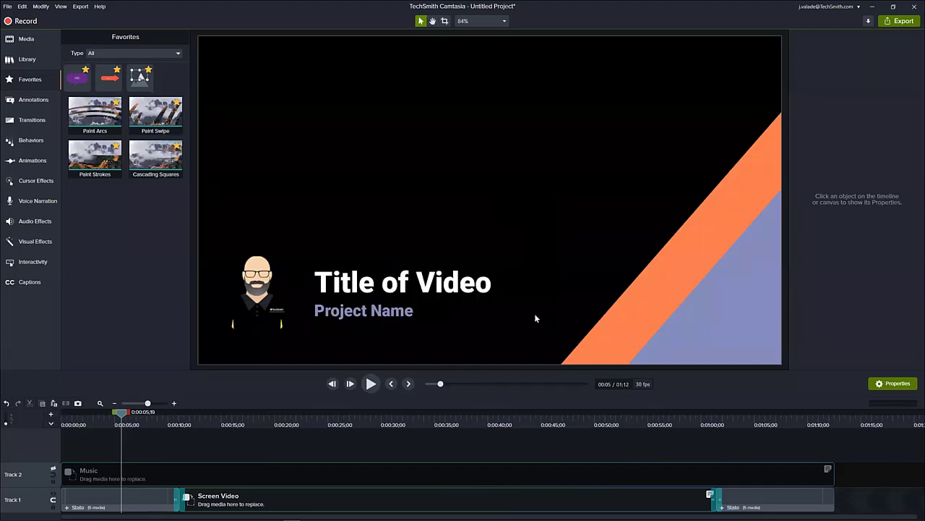
# - Find Webinar Template in the template manager, examine its delete, rename and export options, and close the manager
pyautogui.click(7, 6)
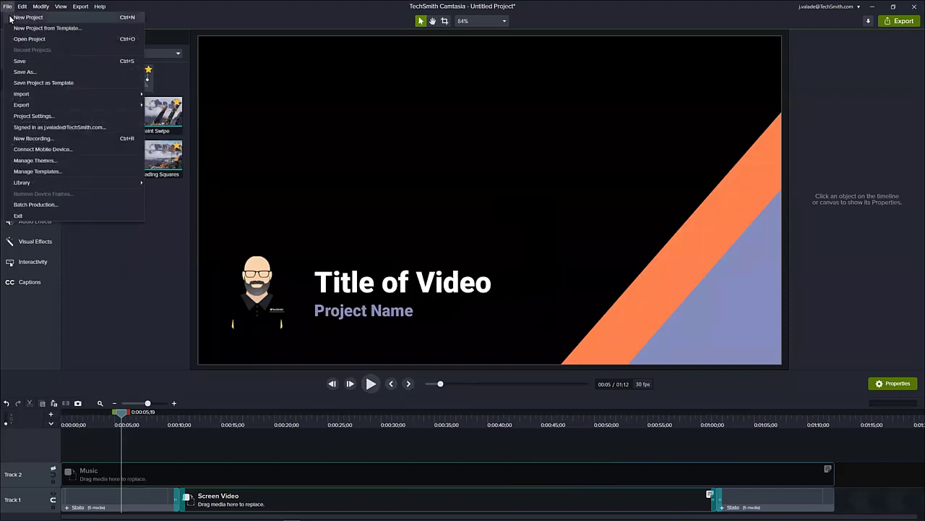
pyautogui.click(62, 172)
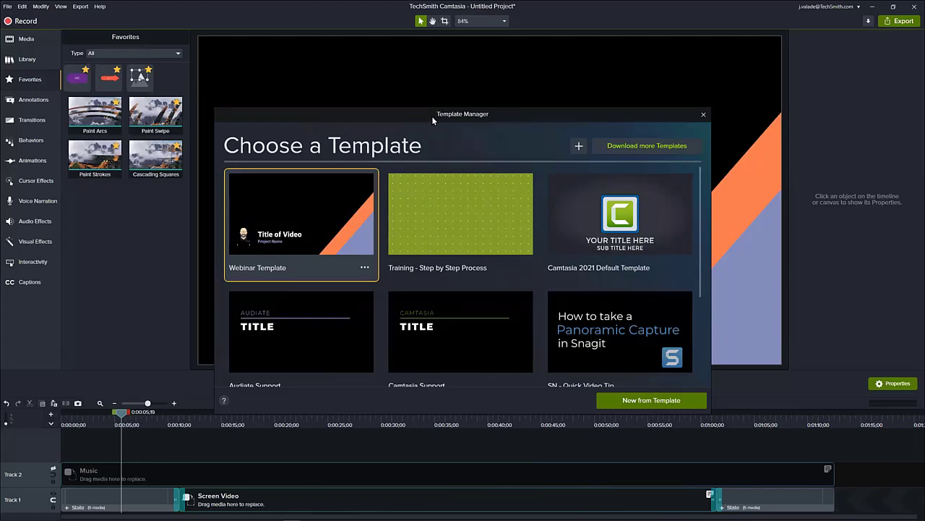
pyautogui.moveTo(432, 116); pyautogui.dragTo(467, 66)
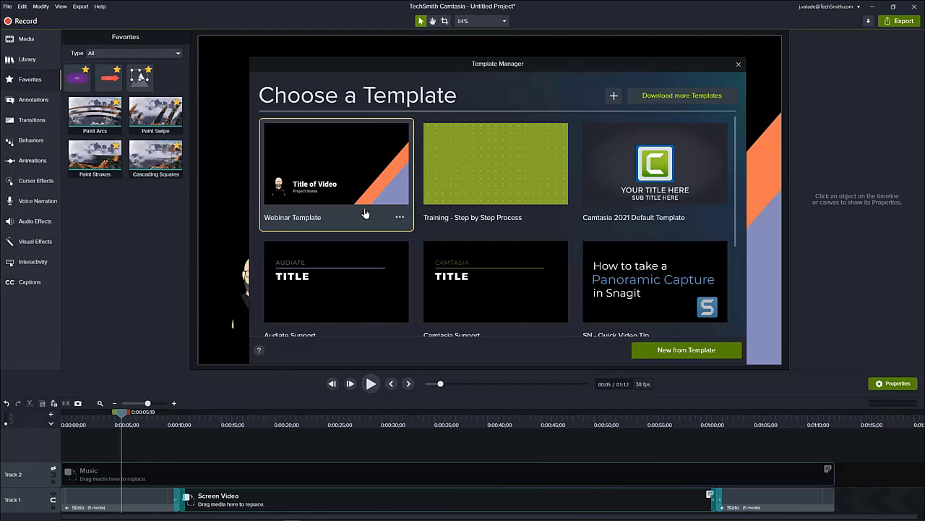
pyautogui.click(399, 217)
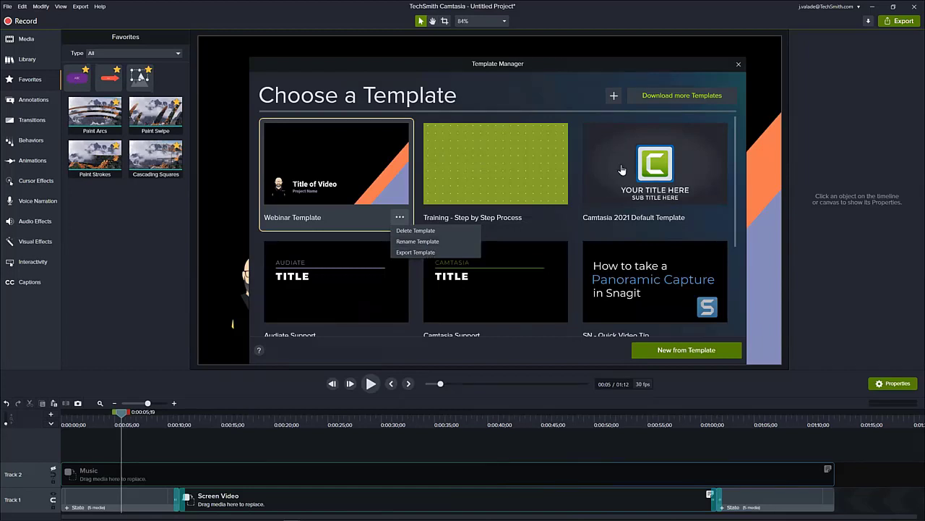
pyautogui.click(738, 64)
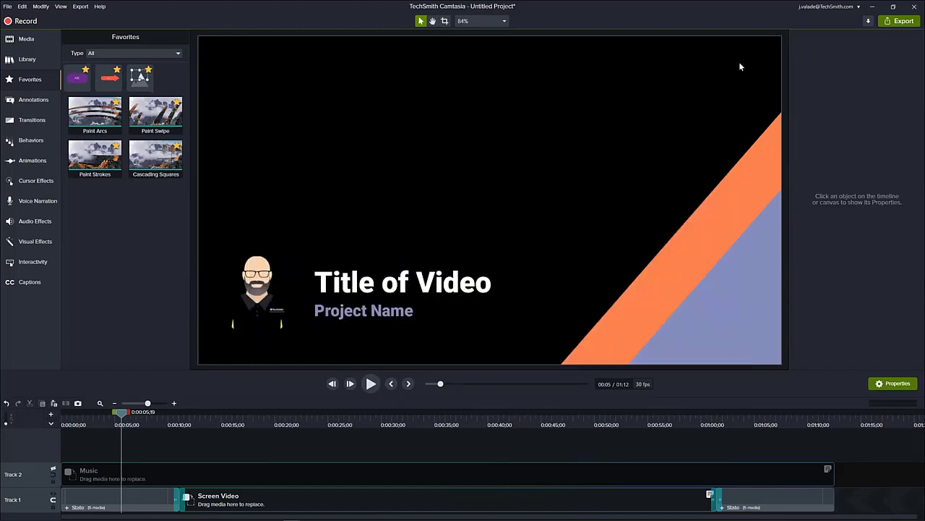
# - Examine the package export options with Webinar Template selected for inclusion, and leave without exporting
pyautogui.click(13, 8)
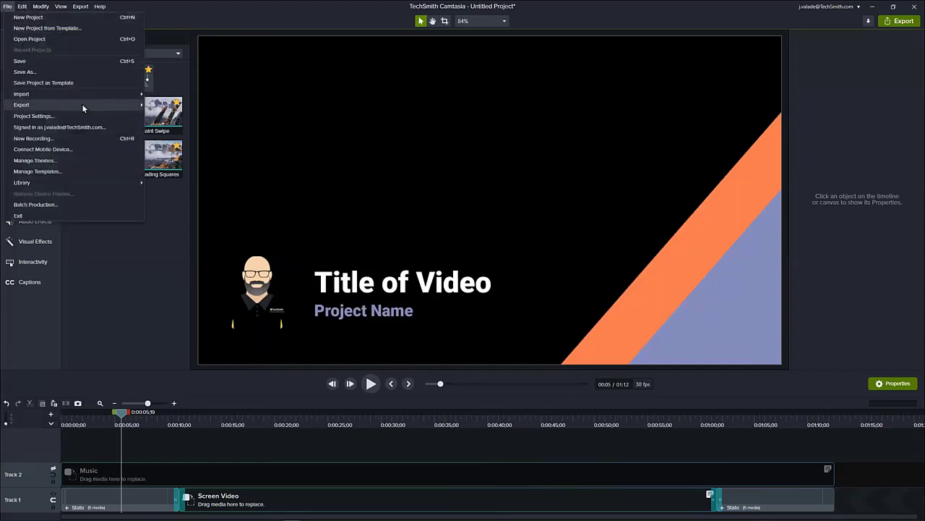
pyautogui.moveTo(132, 110)
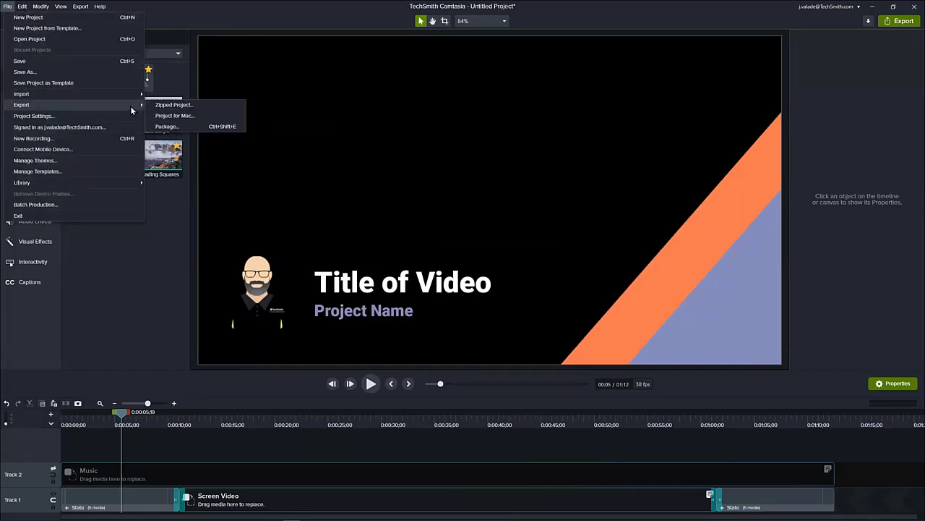
pyautogui.click(186, 126)
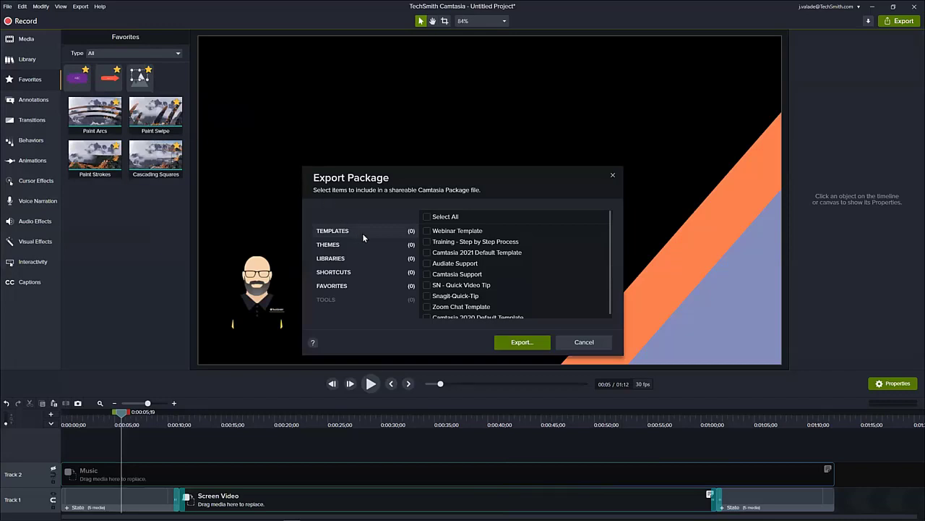
pyautogui.scroll(-1, 470, 237)
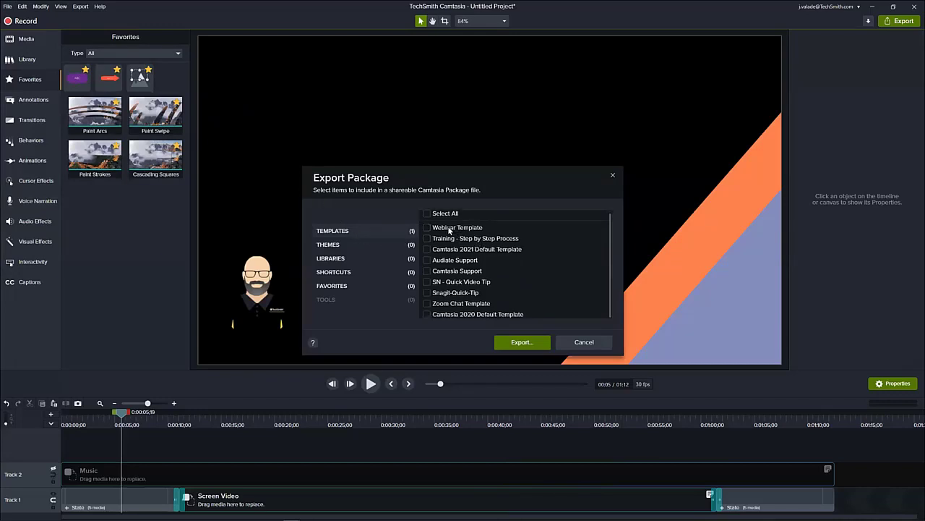
pyautogui.click(449, 229)
pyautogui.click(584, 342)
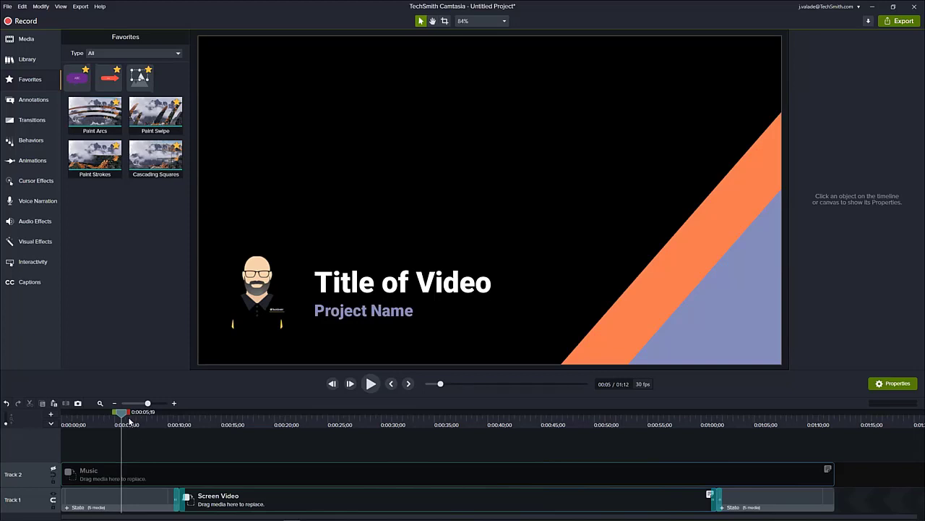
# - Return the playhead to the timeline start and save the project as a second template named "For" plus the recipient's first name
pyautogui.moveTo(128, 416); pyautogui.dragTo(62, 469)
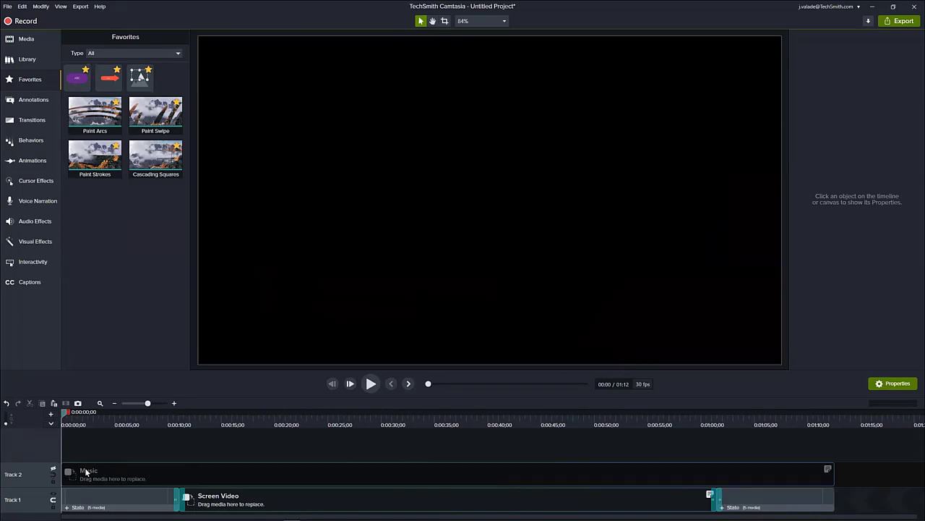
pyautogui.click(7, 7)
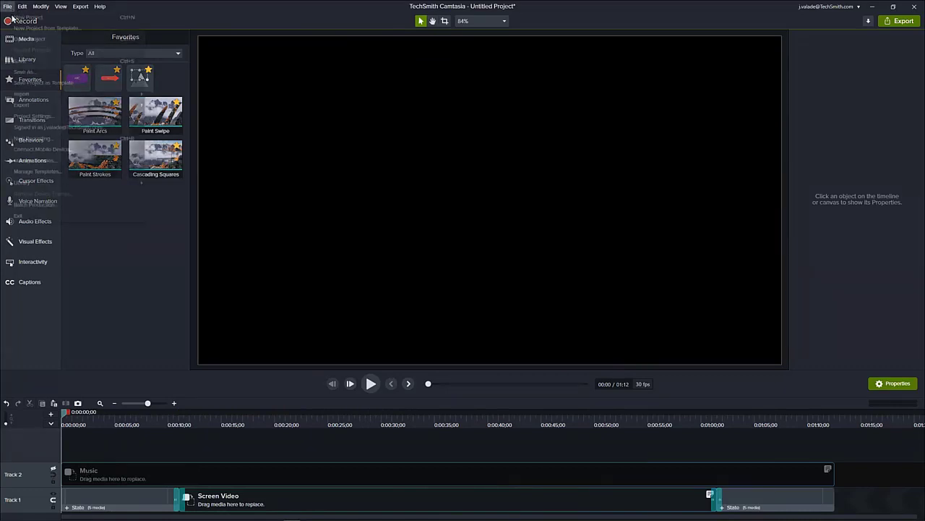
pyautogui.click(39, 82)
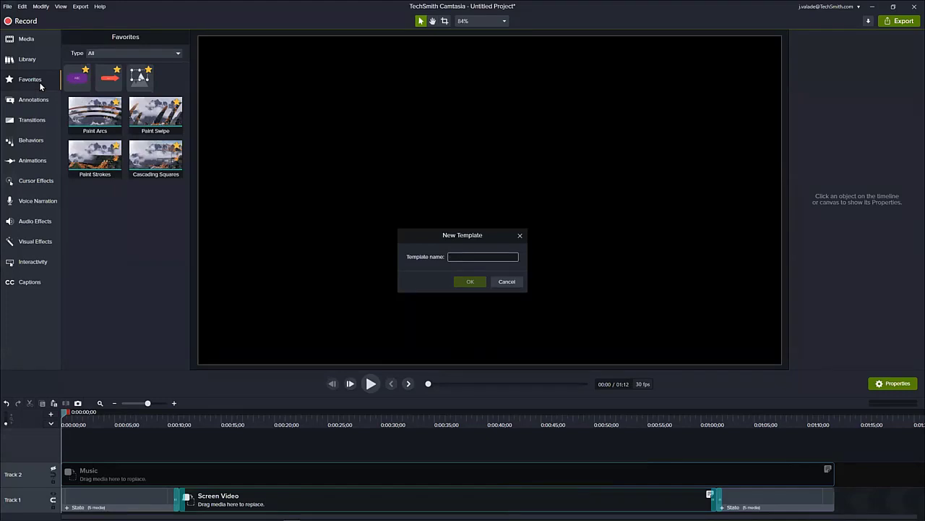
pyautogui.write('For Me')
pyautogui.press('Return')
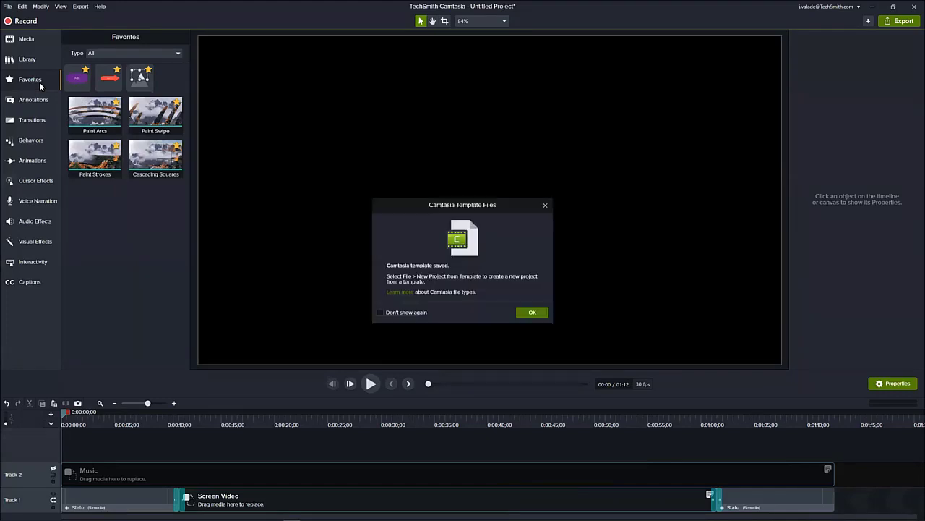
pyautogui.click(532, 313)
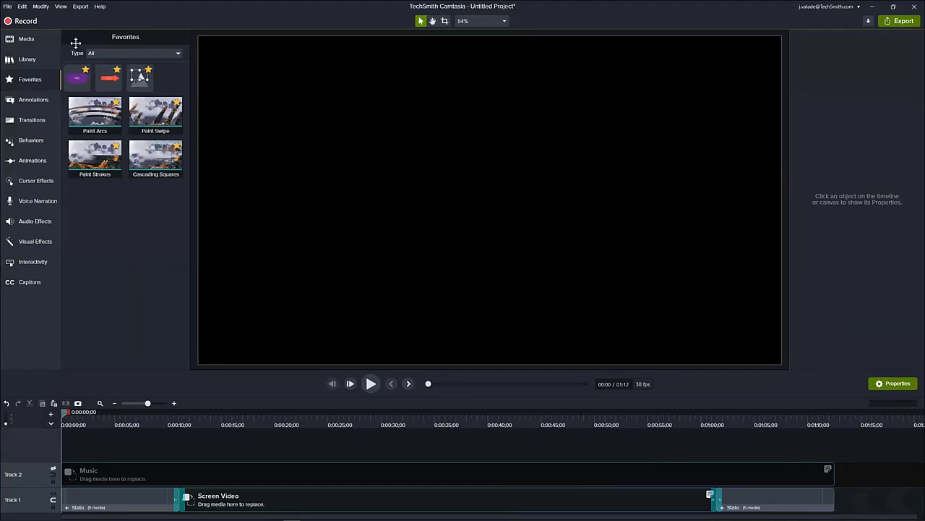
# - Compare the new template's thumbnail with Webinar Template and the other templates in the template manager
pyautogui.click(8, 7)
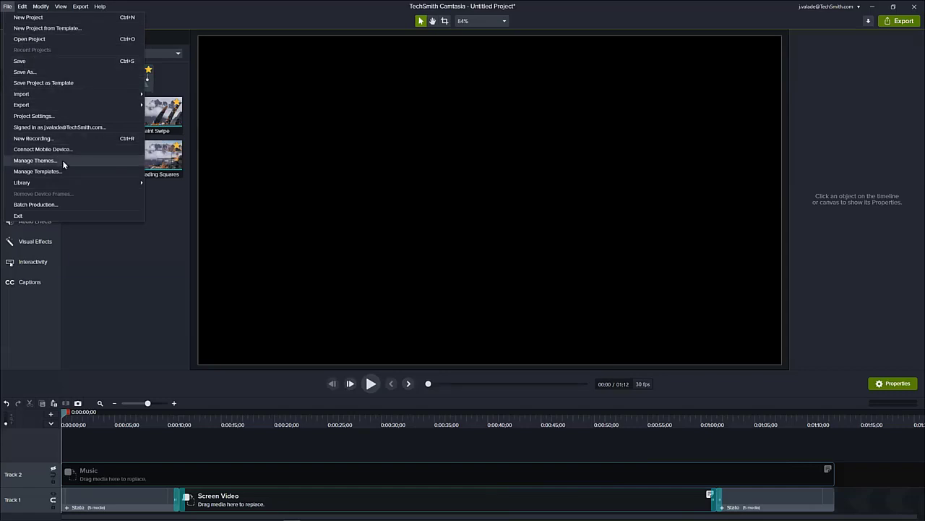
pyautogui.click(65, 174)
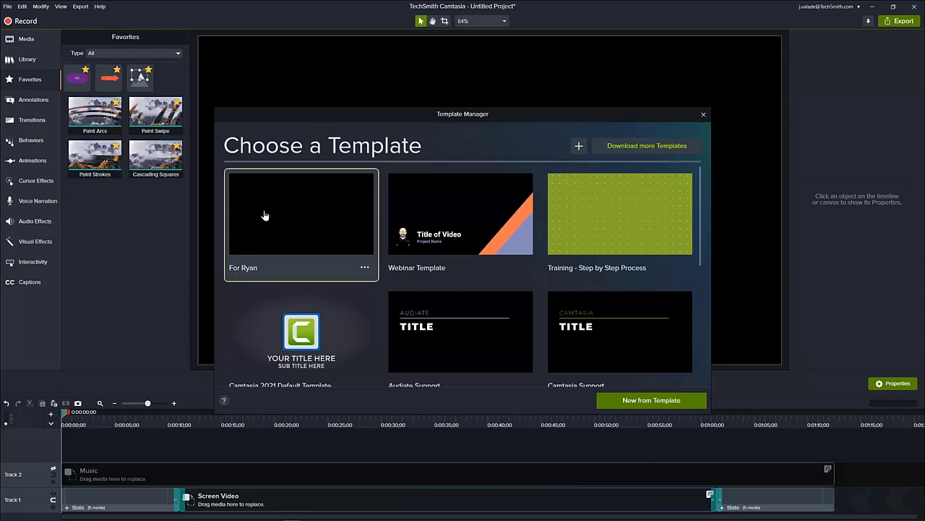
pyautogui.scroll(-5, 403, 265)
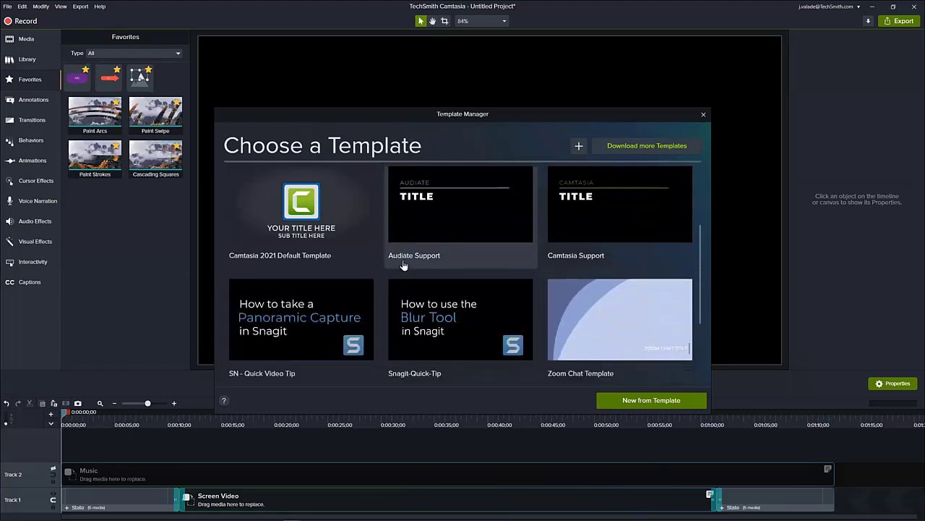
pyautogui.scroll(4, 403, 265)
pyautogui.scroll(1, 403, 264)
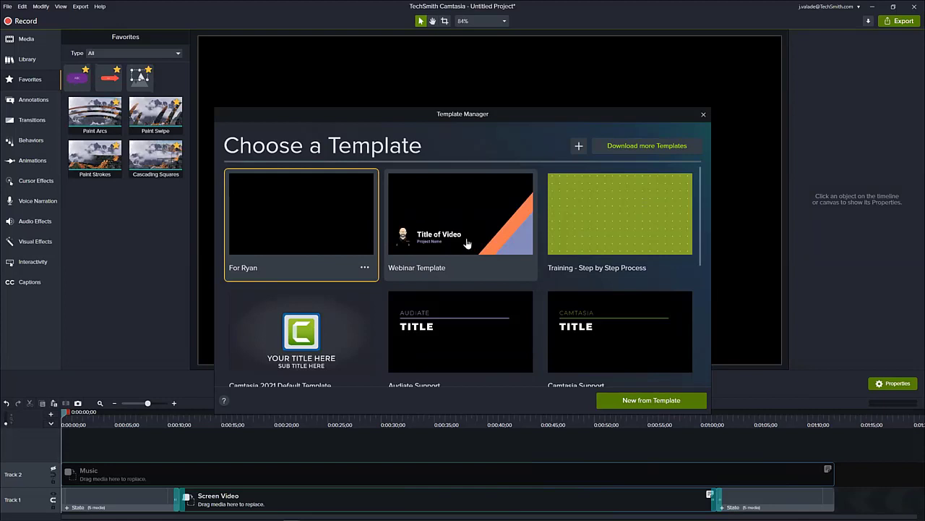
pyautogui.scroll(-1, 489, 284)
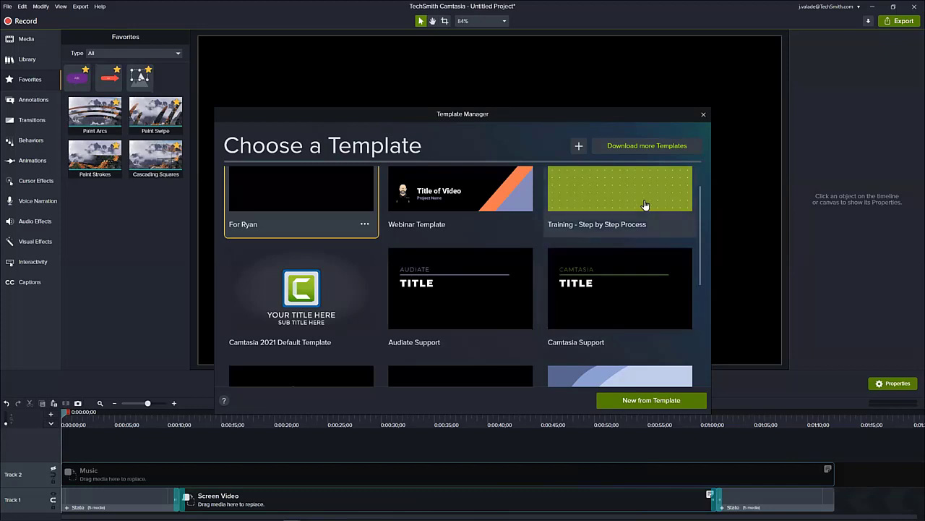
pyautogui.click(703, 115)
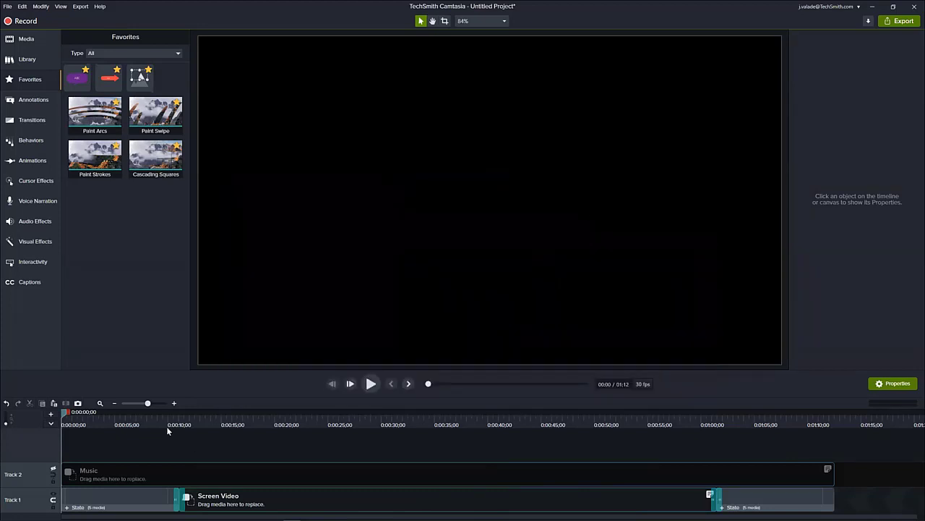
# - Show the intro at about 7 seconds on the timeline and insert a new track below Track 1
pyautogui.click(128, 418)
pyautogui.moveTo(127, 417); pyautogui.dragTo(137, 418)
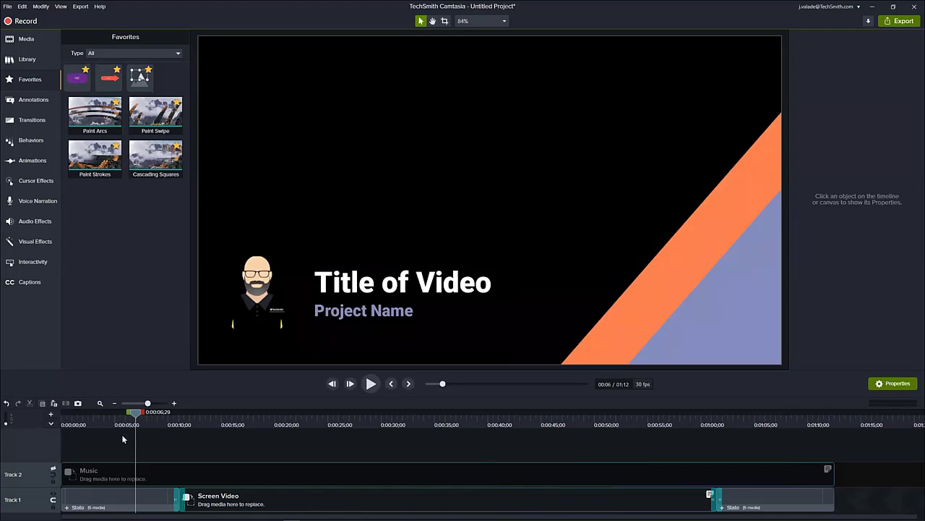
pyautogui.rightClick(36, 475)
pyautogui.rightClick(32, 502)
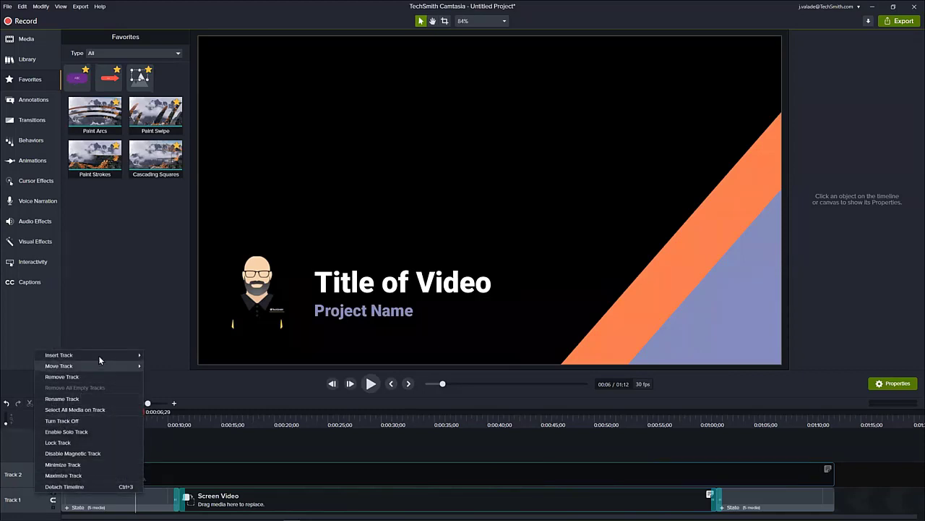
pyautogui.moveTo(98, 354)
pyautogui.click(172, 365)
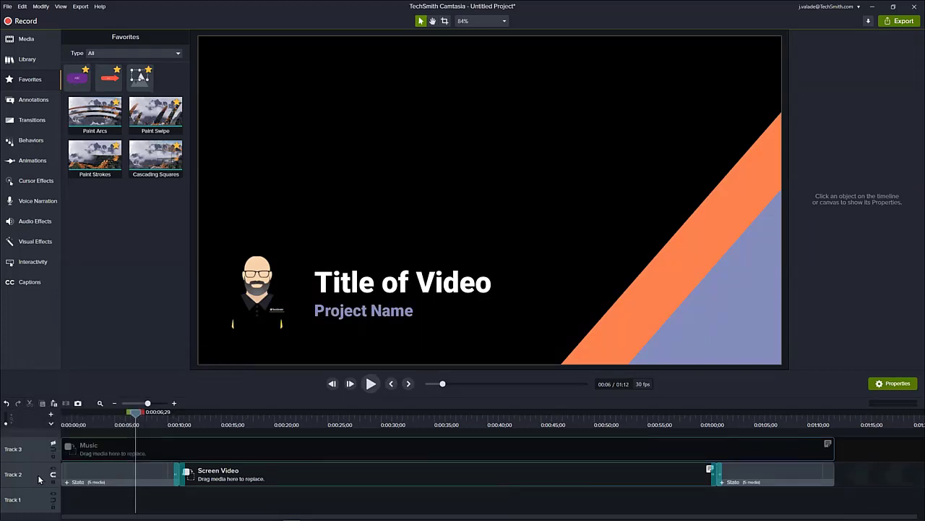
# - Enable Track 3 and move its Music placeholder down to the empty Track 1, beneath the intro and Screen Video
pyautogui.click(53, 445)
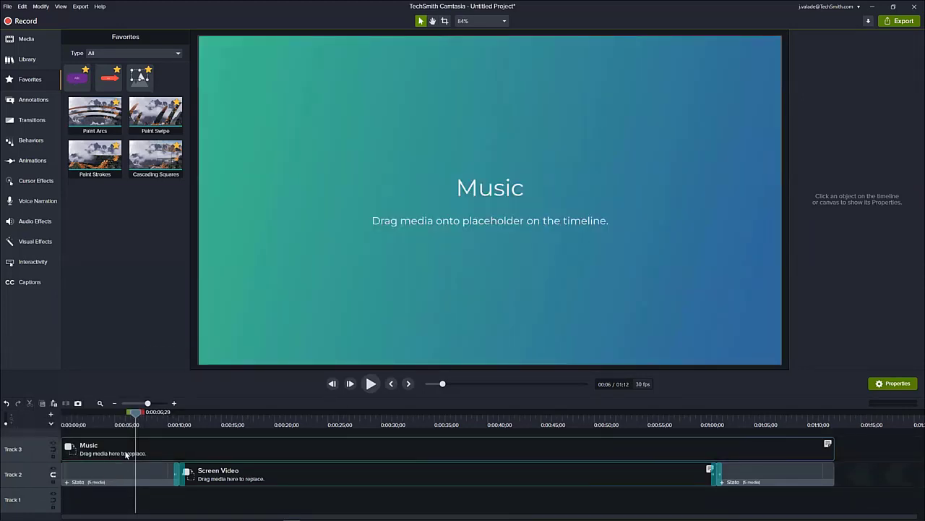
pyautogui.click(126, 453)
pyautogui.moveTo(126, 501); pyautogui.dragTo(125, 504)
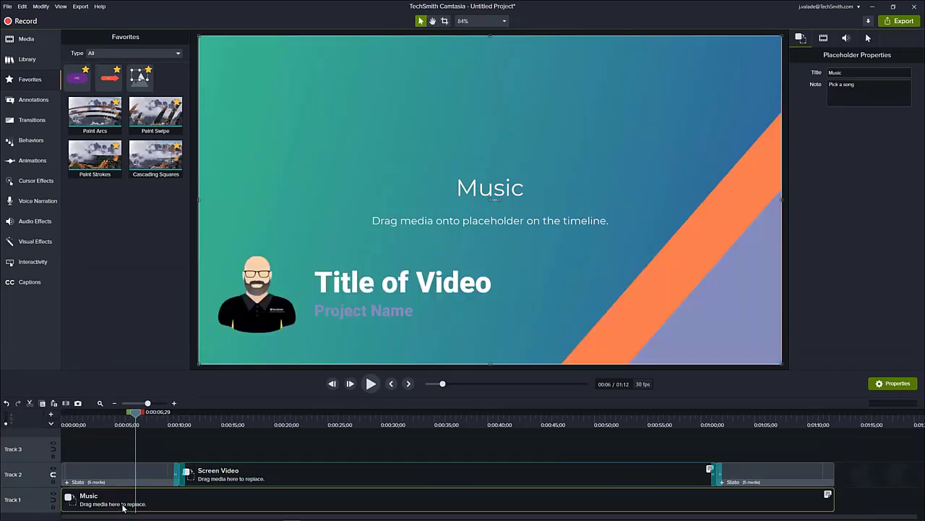
# - Place the playhead at 3 seconds, select the intro, and disable Track 1 to hide the Music placeholder behind it
pyautogui.moveTo(133, 419); pyautogui.dragTo(93, 435)
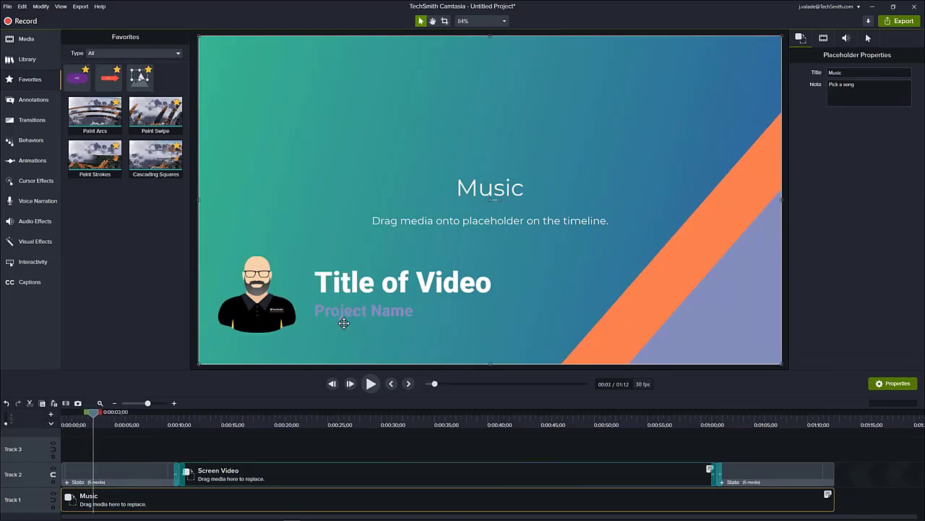
pyautogui.moveTo(269, 352); pyautogui.dragTo(291, 311)
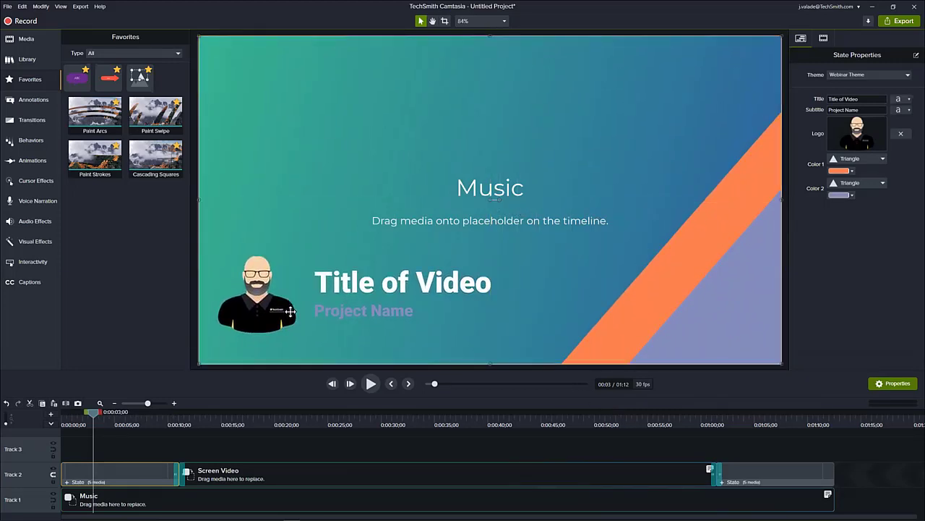
pyautogui.click(53, 497)
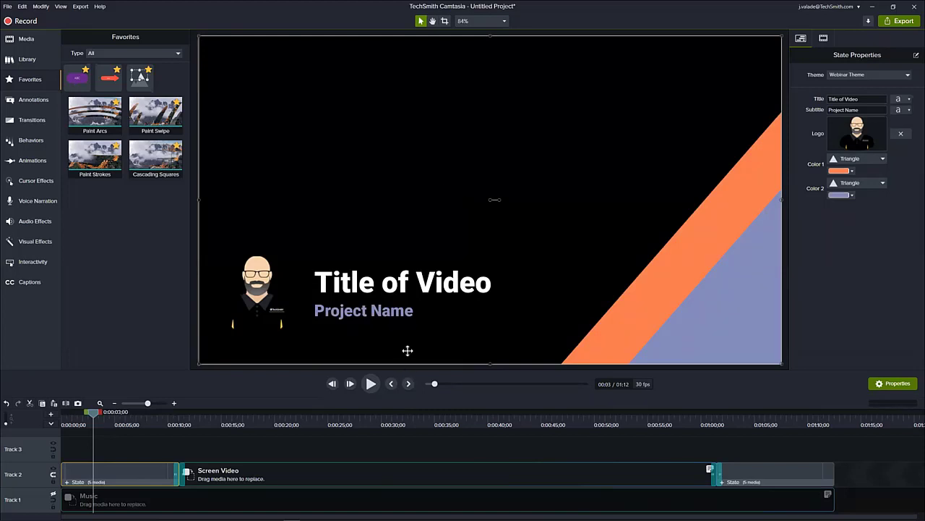
# - Try white as the project's canvas color, and apply orange in the project settings
pyautogui.click(499, 21)
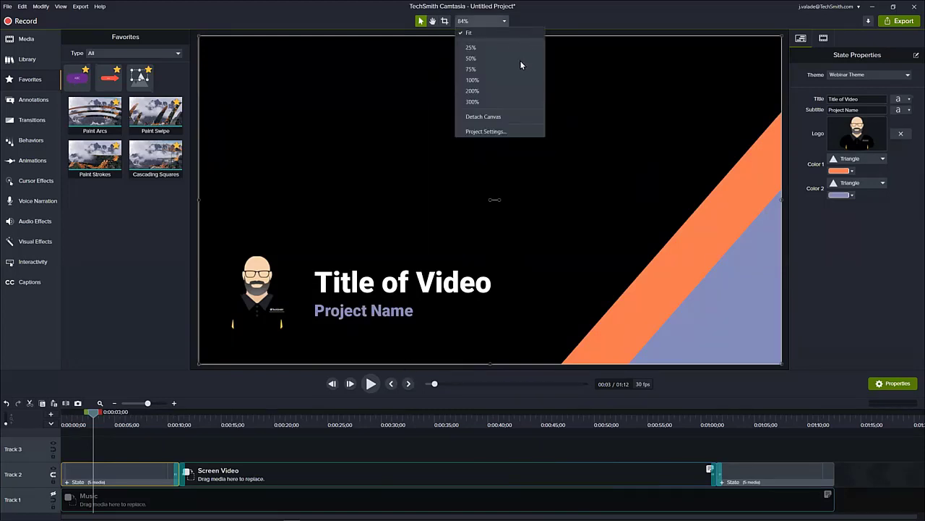
pyautogui.click(506, 132)
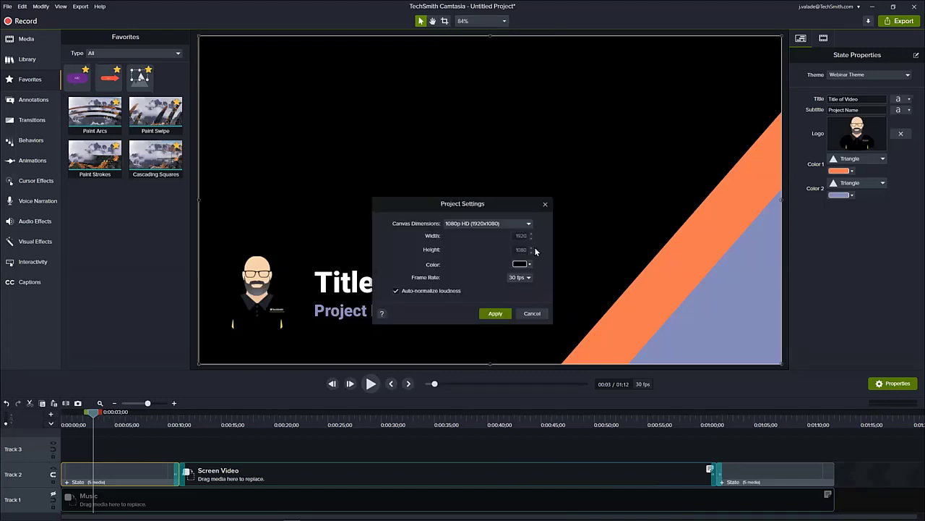
pyautogui.click(529, 264)
pyautogui.click(483, 292)
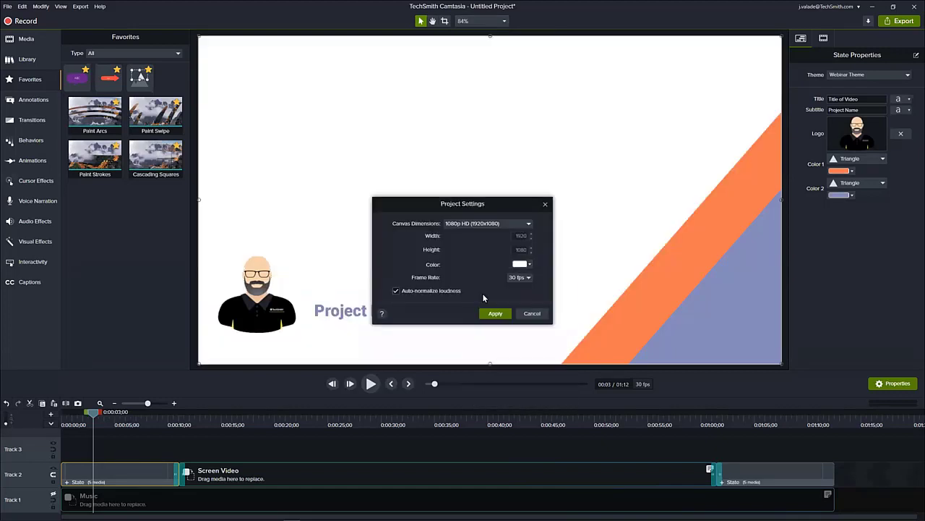
pyautogui.click(530, 264)
pyautogui.click(526, 292)
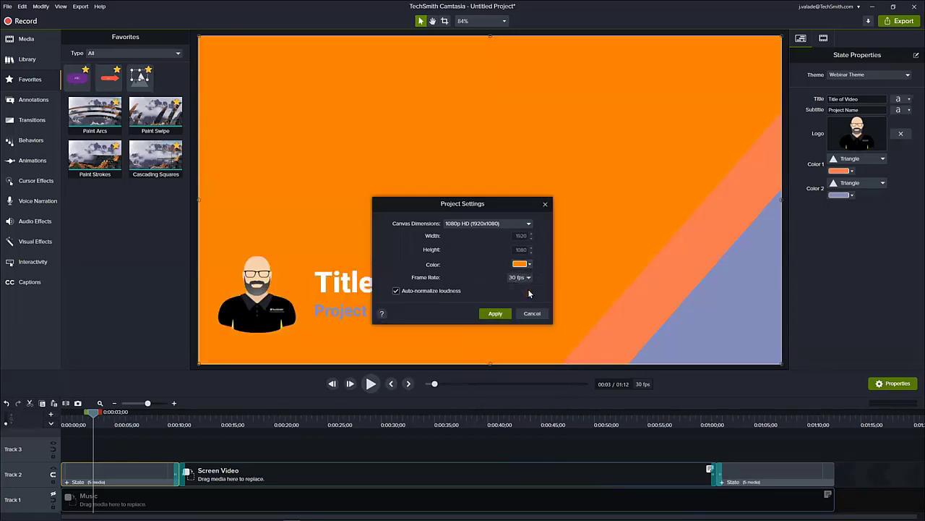
pyautogui.click(495, 313)
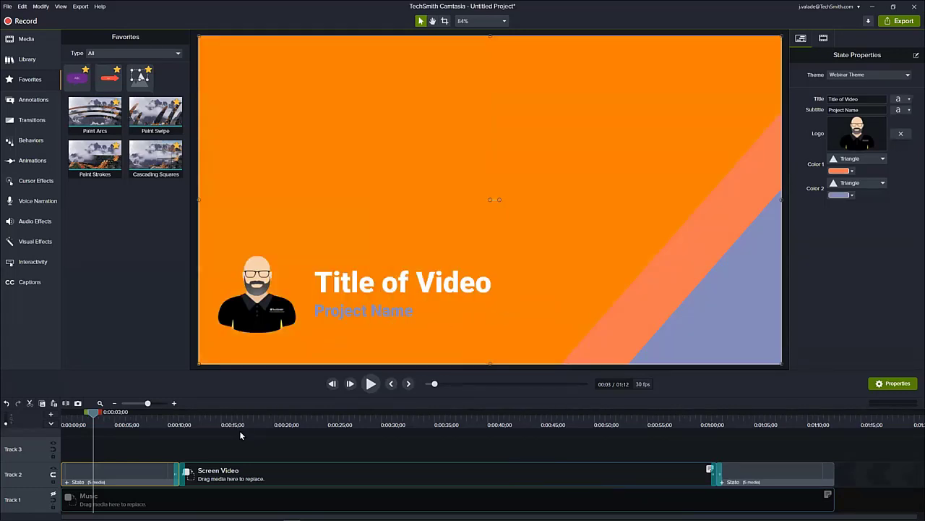
# - Enable Track 1 to show the Music placeholder behind the intro, and disable the track again
pyautogui.click(52, 499)
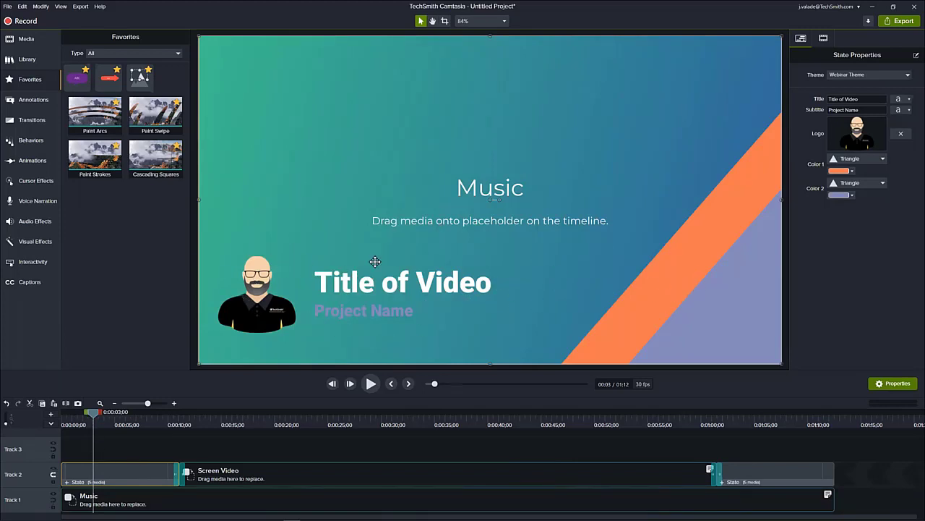
pyautogui.click(53, 496)
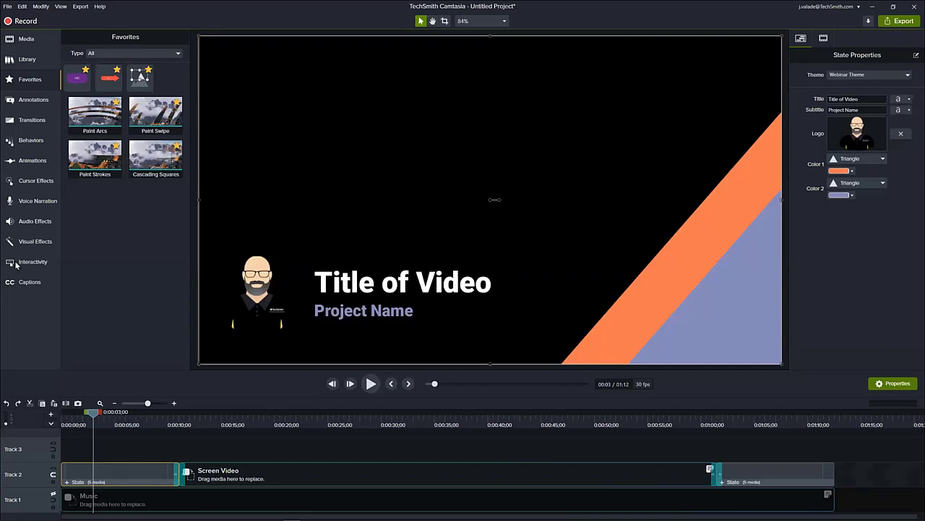
# - Add the cornercircles intro from the Camtasia 2021 library to the canvas at 3 seconds, and delete it again
pyautogui.click(27, 59)
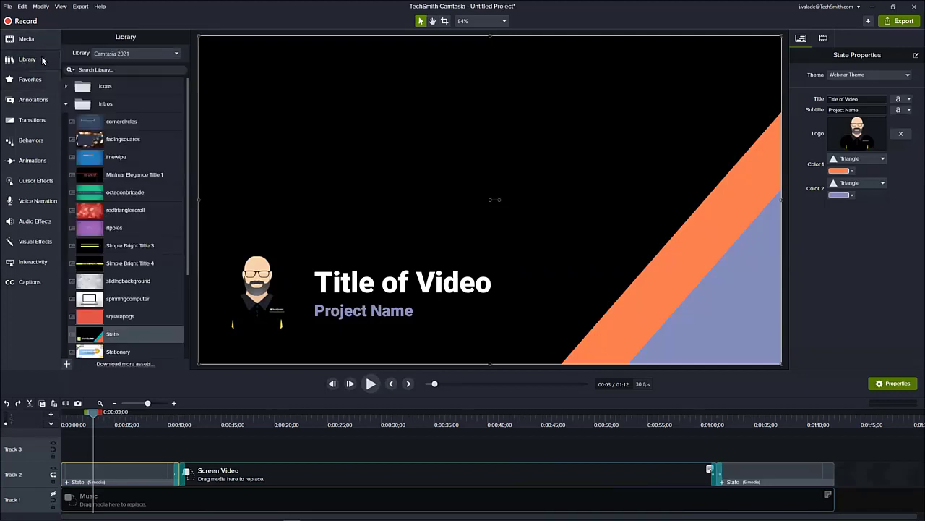
pyautogui.click(66, 104)
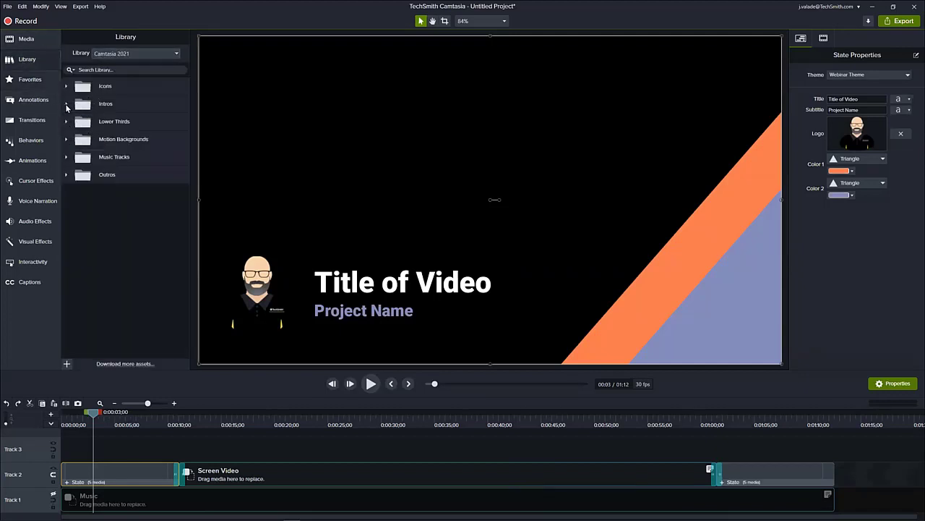
pyautogui.click(66, 104)
pyautogui.moveTo(88, 124); pyautogui.dragTo(423, 219)
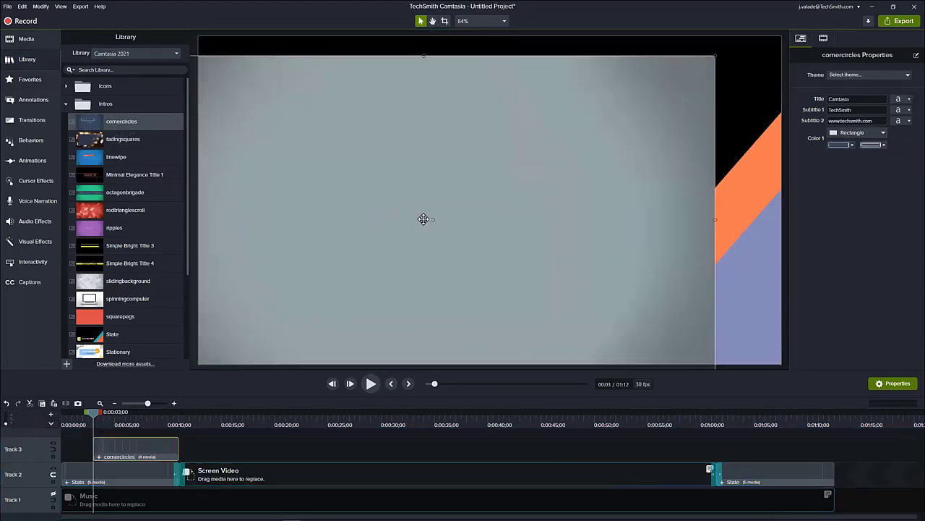
pyautogui.press('Delete')
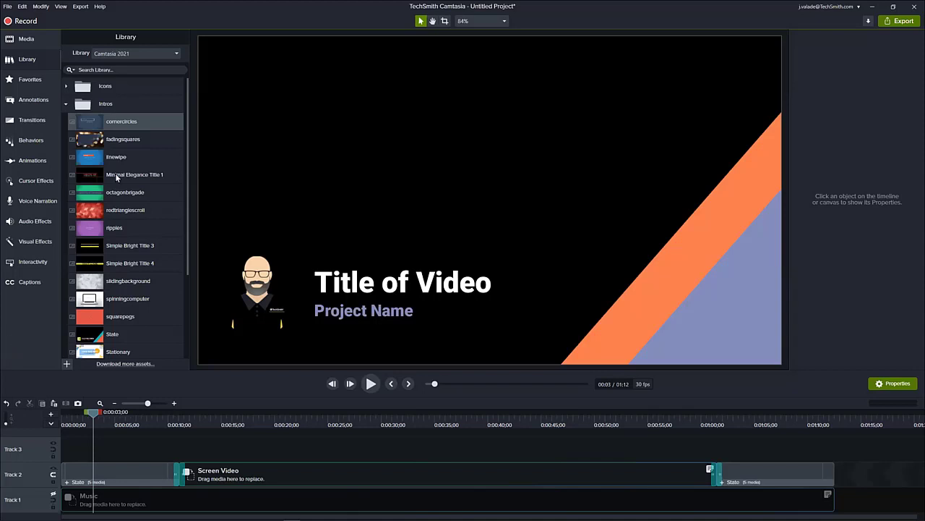
# - View the contents of the Camtasia MBL library and the Camtasia Tutorials library
pyautogui.click(144, 54)
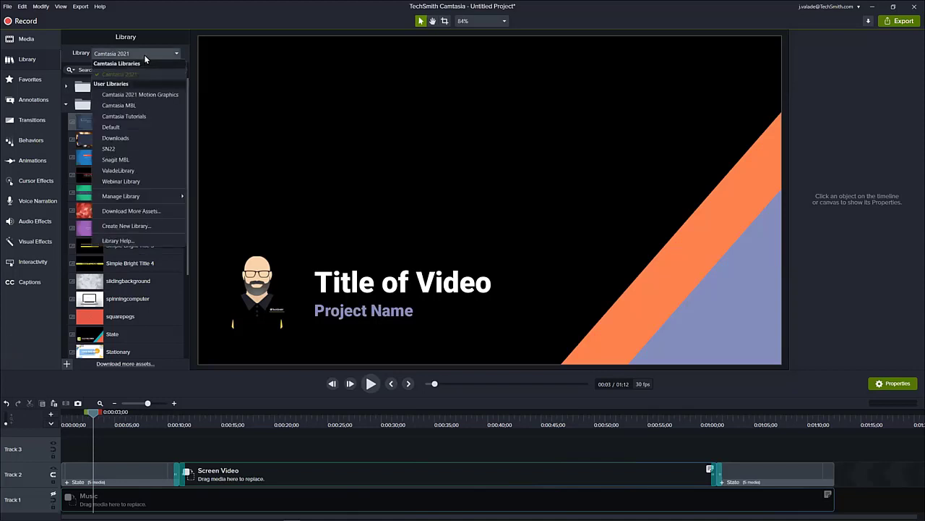
pyautogui.click(133, 107)
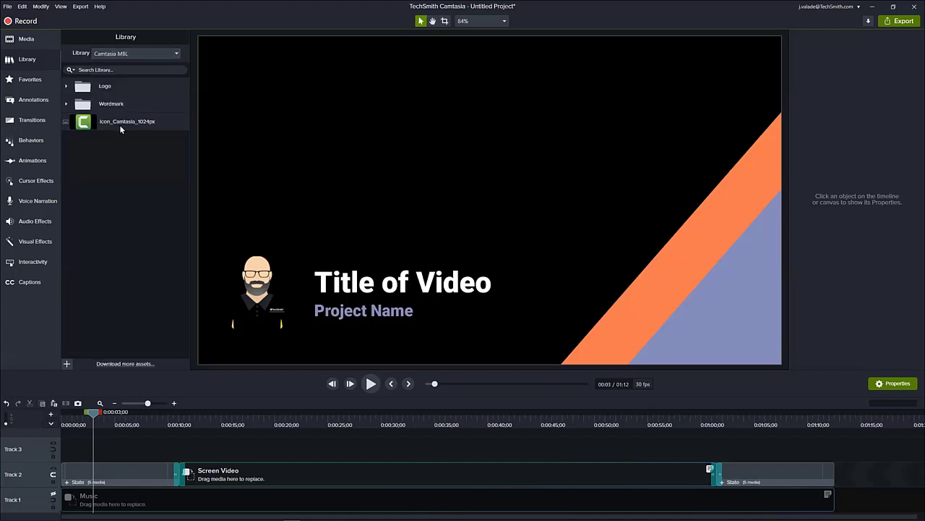
pyautogui.click(118, 53)
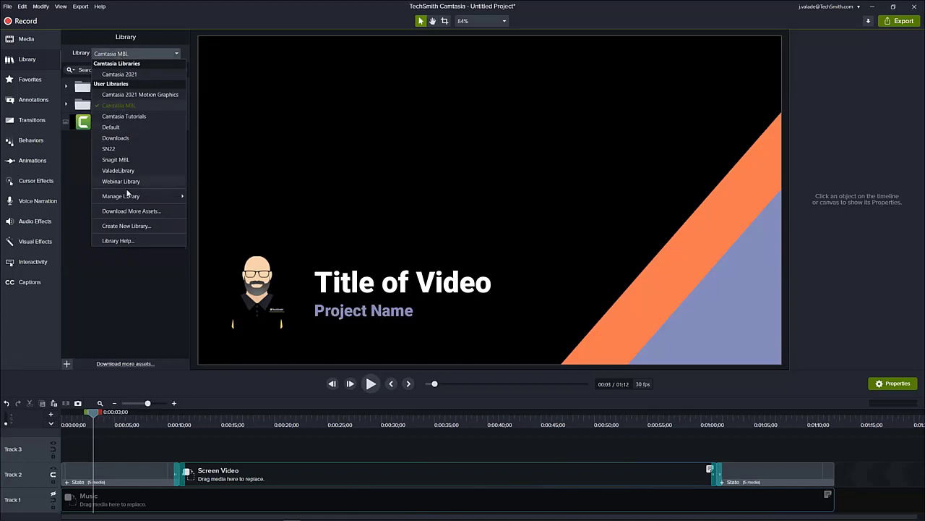
pyautogui.click(130, 295)
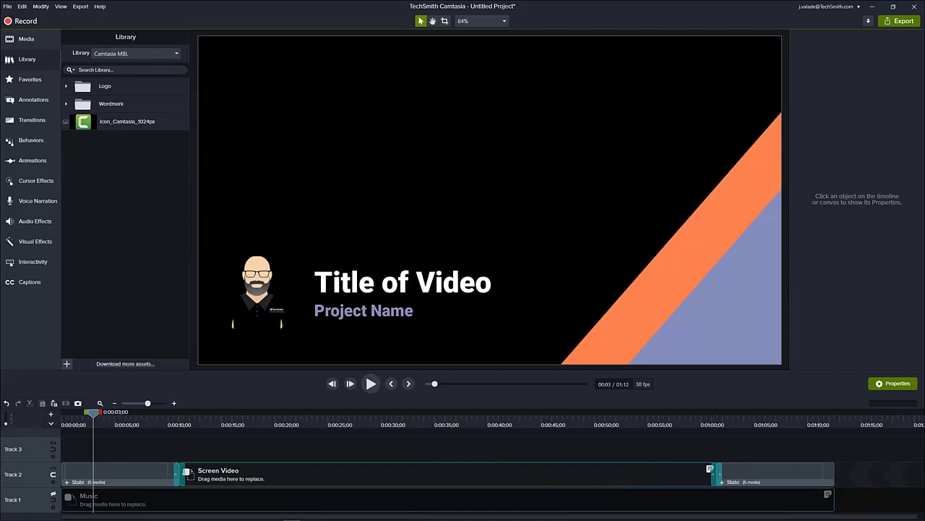
pyautogui.click(140, 51)
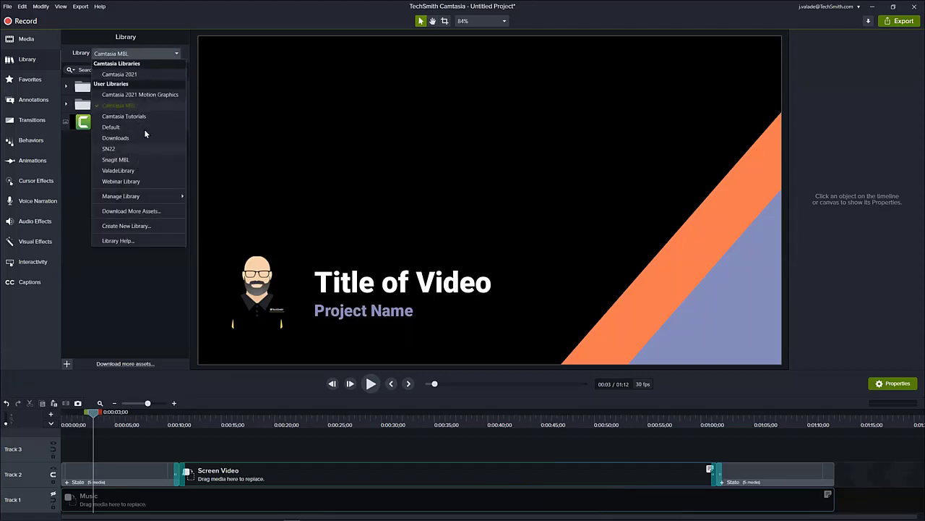
pyautogui.click(145, 117)
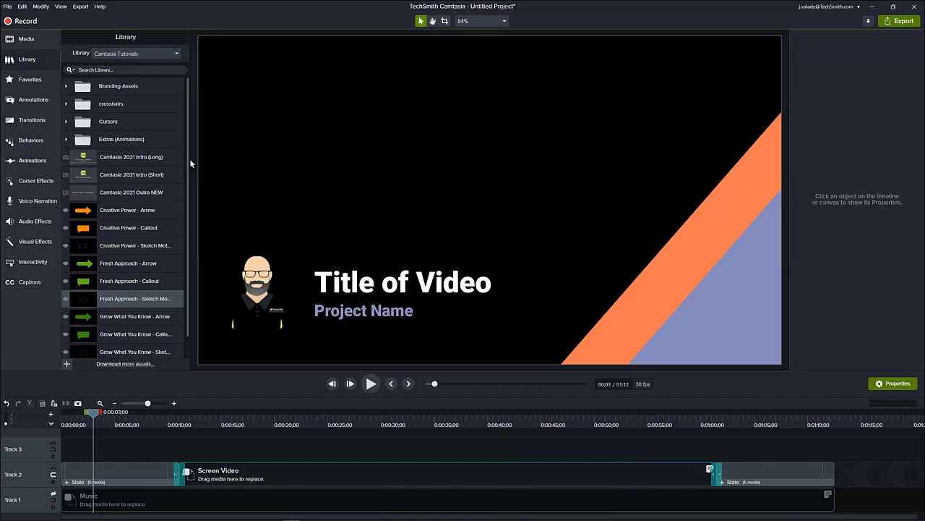
# - Add red Text Arrow callouts after the outro on Track 2 and at about 1:18 on Track 3, the latter higher on the canvas
pyautogui.click(899, 418)
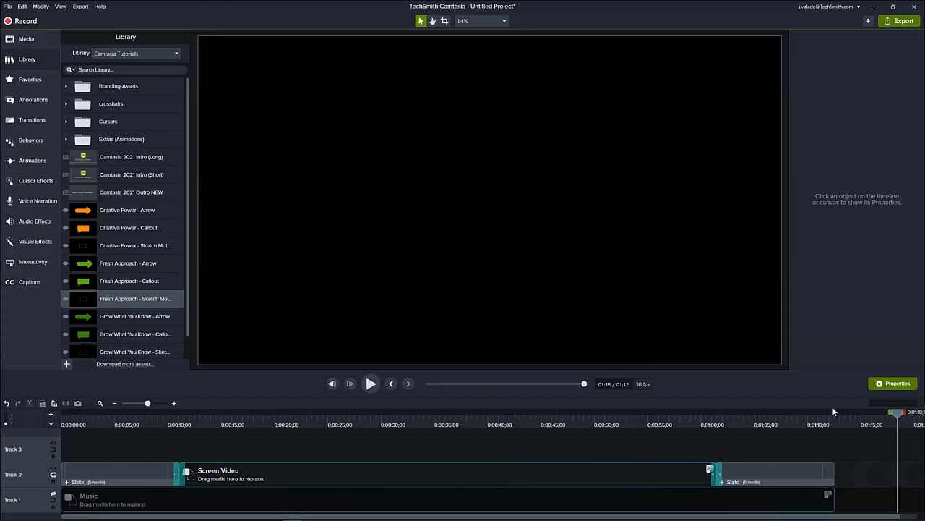
pyautogui.click(34, 99)
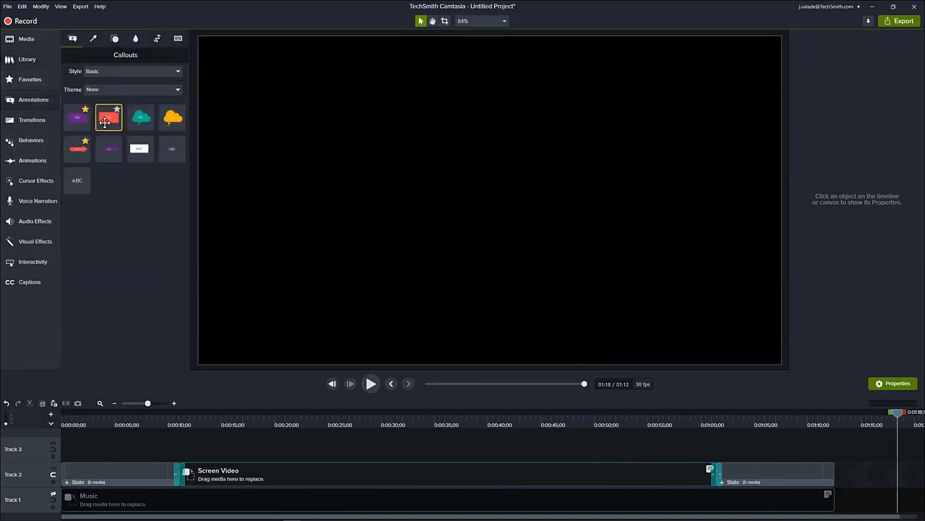
pyautogui.moveTo(77, 148)
pyautogui.mouseDown()
pyautogui.moveTo(517, 157)
pyautogui.moveTo(564, 167)
pyautogui.mouseUp()
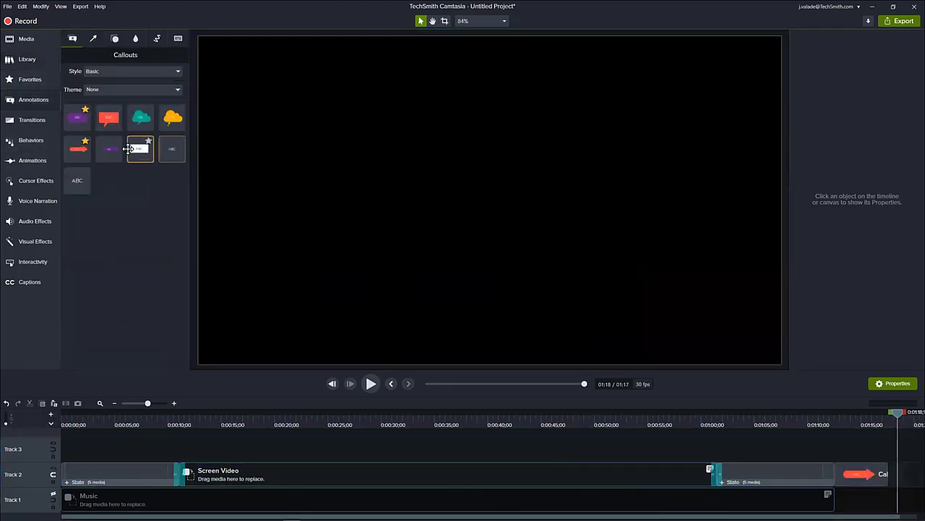
pyautogui.moveTo(72, 149); pyautogui.dragTo(519, 113)
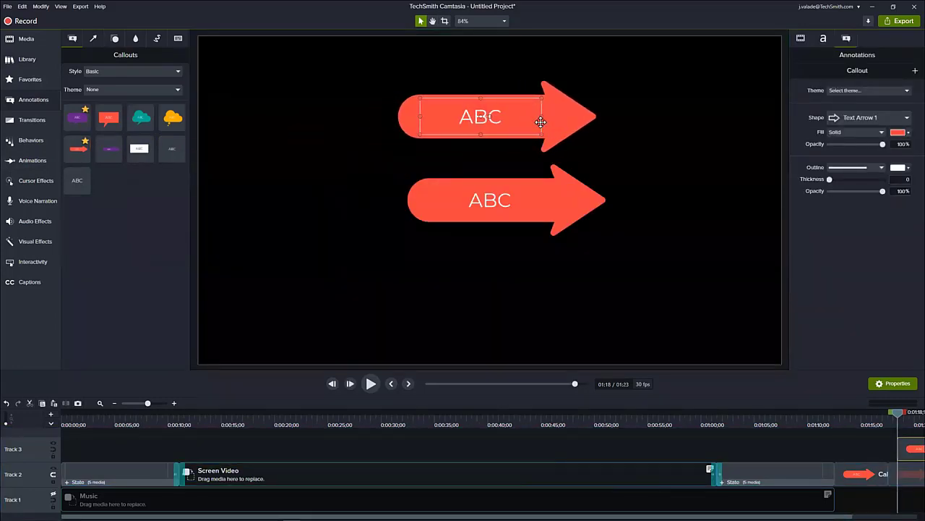
# - Set the upper arrow callout's fill to the Export button's green by sampling it with the eyedropper
pyautogui.click(897, 133)
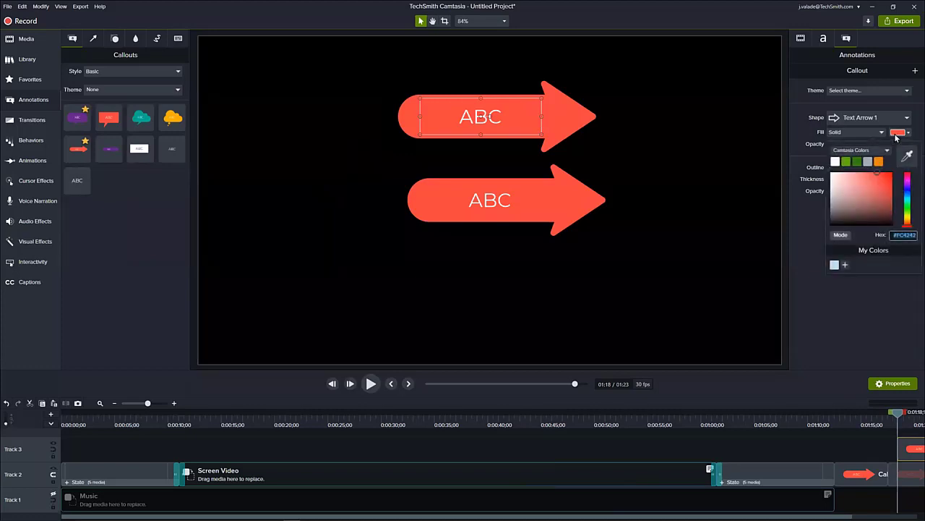
pyautogui.click(907, 157)
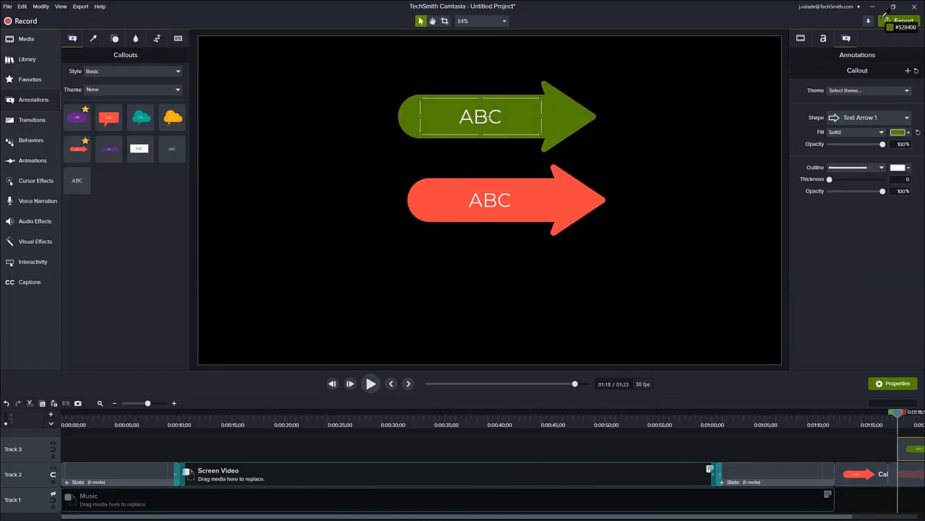
pyautogui.click(884, 15)
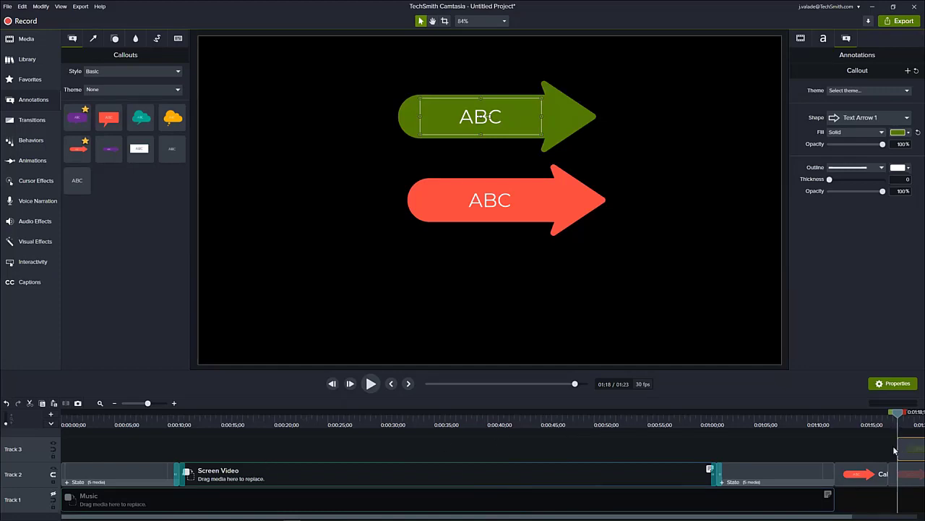
# - Locate the Add to Library option for the green arrow callout, close it unused, and return the playhead to about 6 seconds
pyautogui.moveTo(897, 413); pyautogui.dragTo(872, 441)
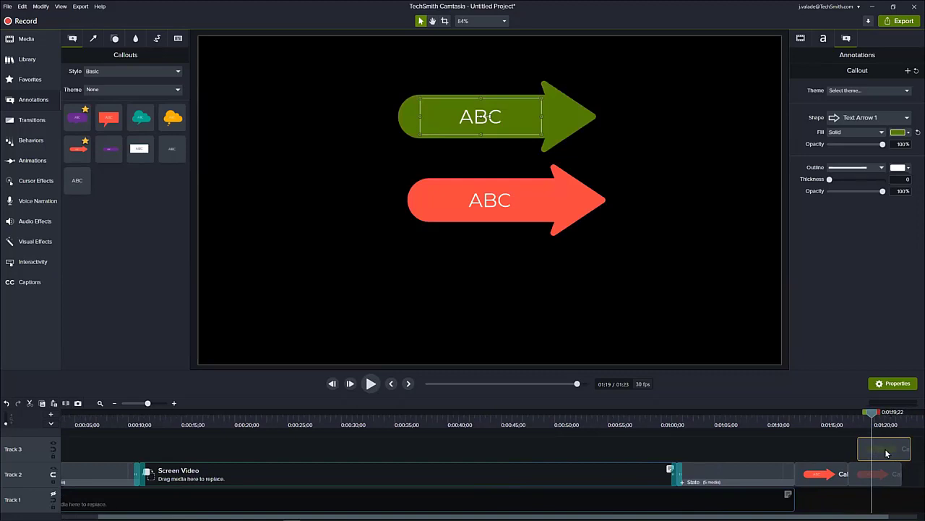
pyautogui.rightClick(887, 453)
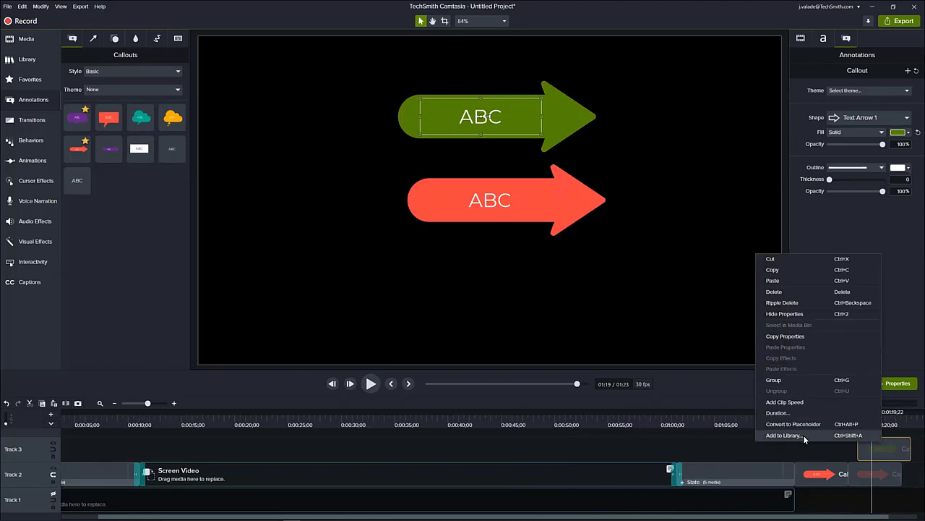
pyautogui.click(282, 425)
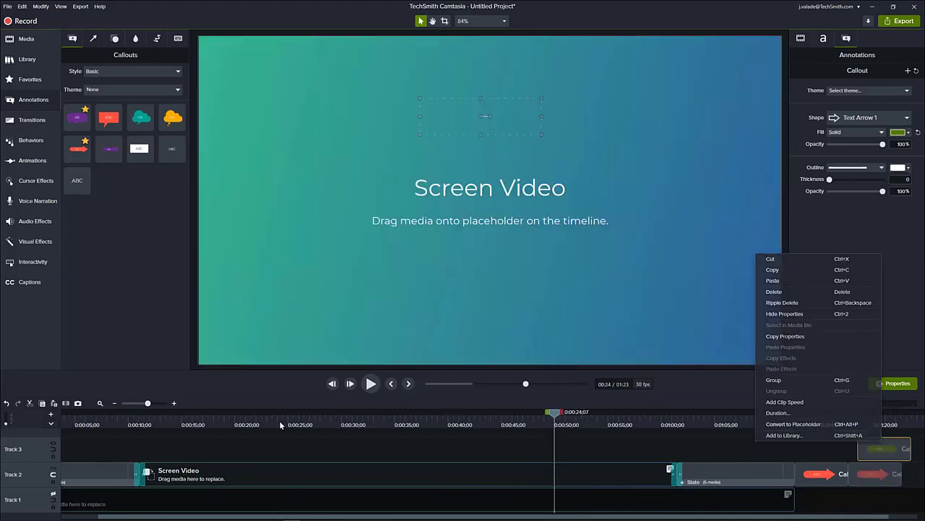
pyautogui.moveTo(281, 425); pyautogui.dragTo(93, 424)
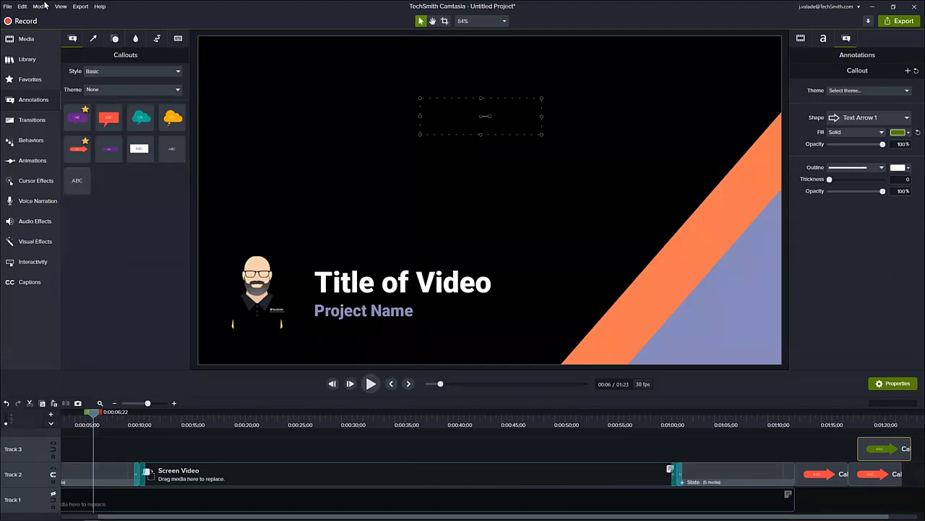
# - Open the presenter's personal user library and create a new folder in it named TSC Sounds
pyautogui.click(27, 63)
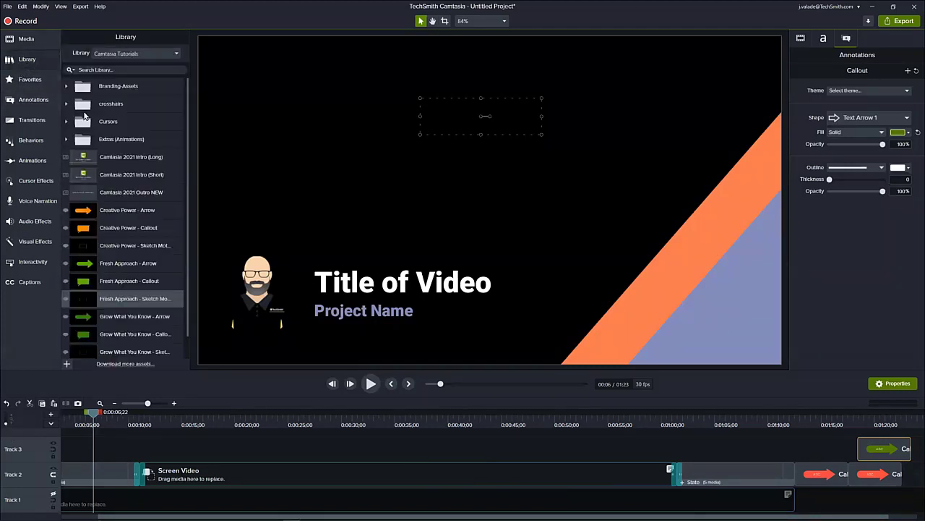
pyautogui.click(151, 57)
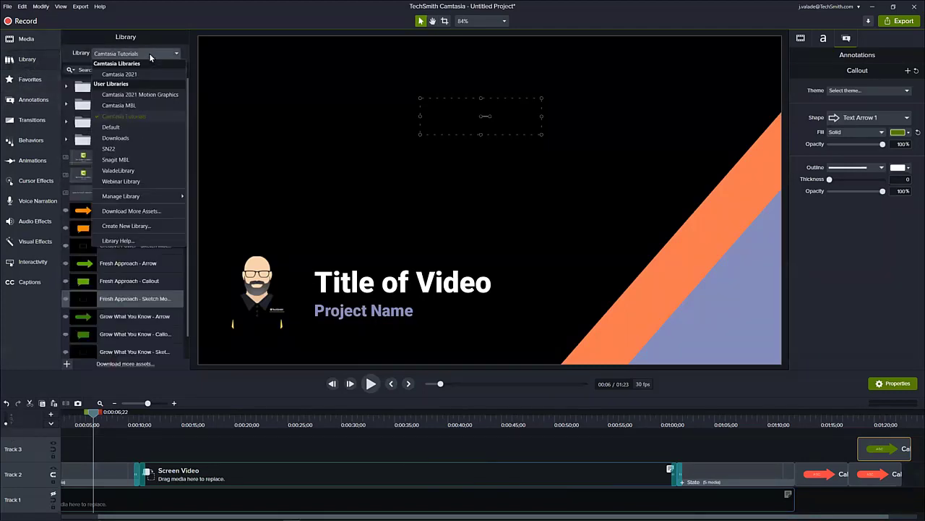
pyautogui.click(138, 172)
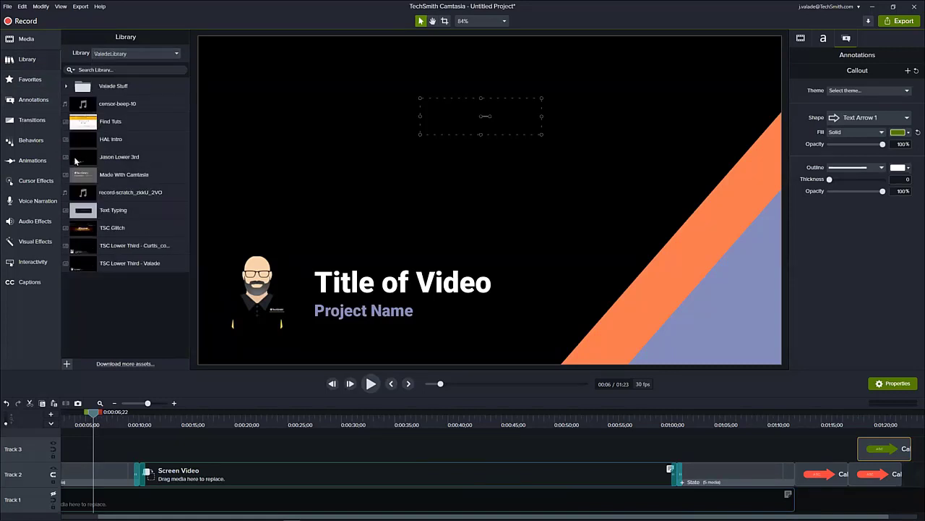
pyautogui.rightClick(97, 281)
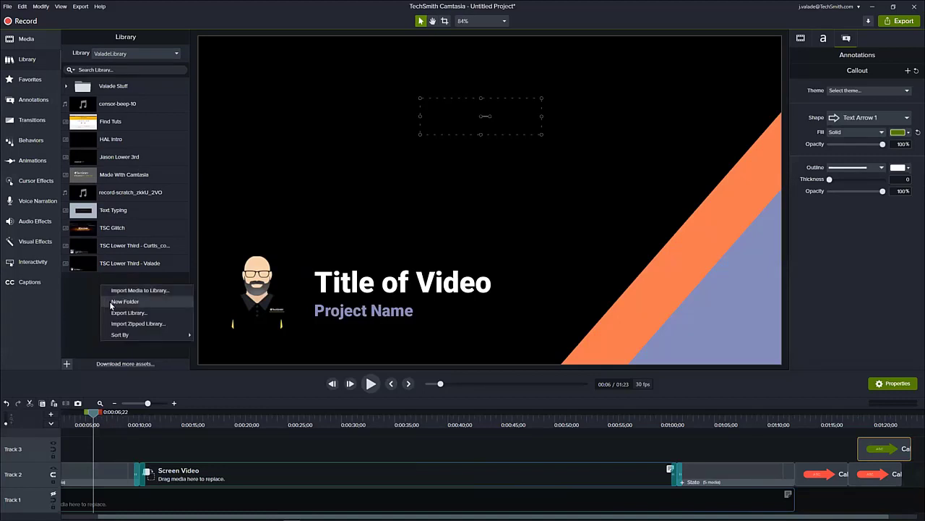
pyautogui.click(123, 301)
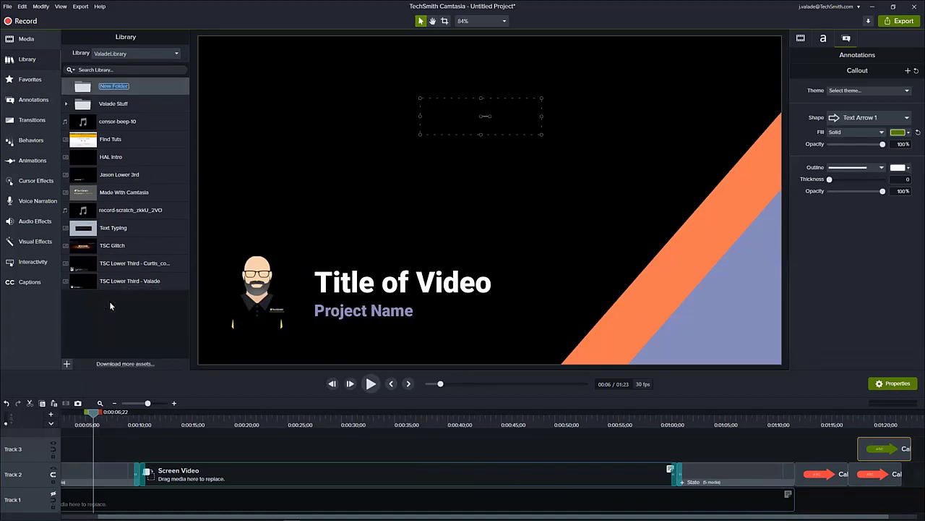
pyautogui.write('TSC')
pyautogui.write(' SOurces')
pyautogui.press('BackSpace')
pyautogui.write('ounds')
pyautogui.click(110, 306)
# - Move TSC Glitch and the two TSC Lower Third assets into the TSC Sounds folder
pyautogui.click(120, 275)
pyautogui.keyDown('shift'); pyautogui.click(116, 246); pyautogui.keyUp('shift')
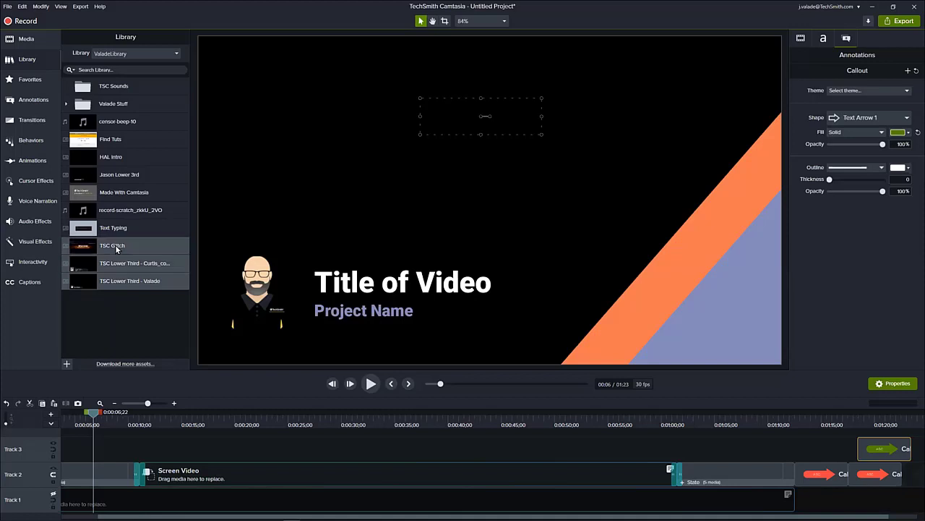
pyautogui.moveTo(117, 247); pyautogui.dragTo(117, 88)
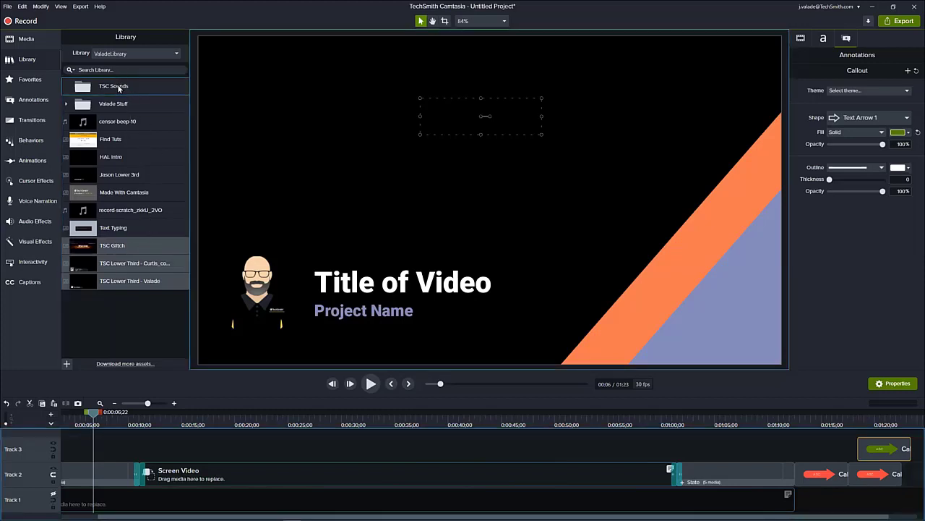
# - Collapse the TSC Sounds folder and locate the Export Library and Import Zipped Library options for the current user library, leaving them unused
pyautogui.click(66, 87)
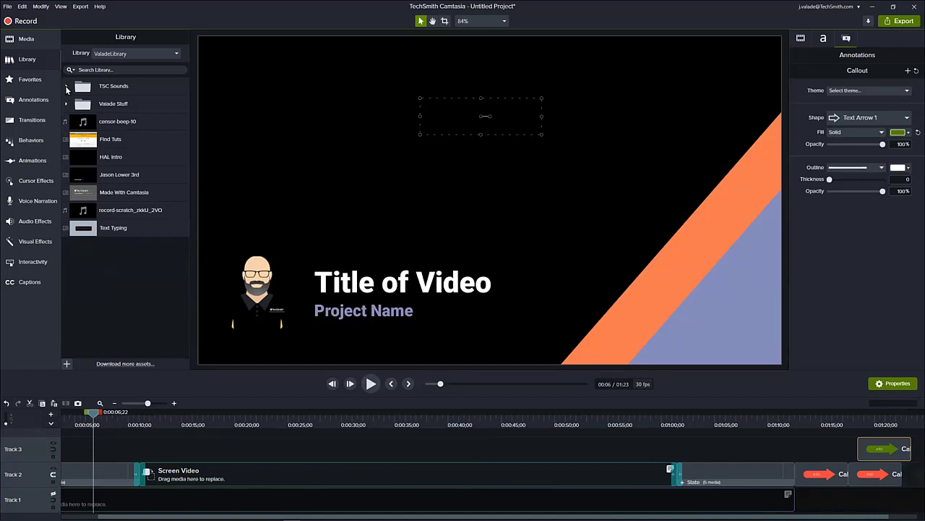
pyautogui.click(132, 52)
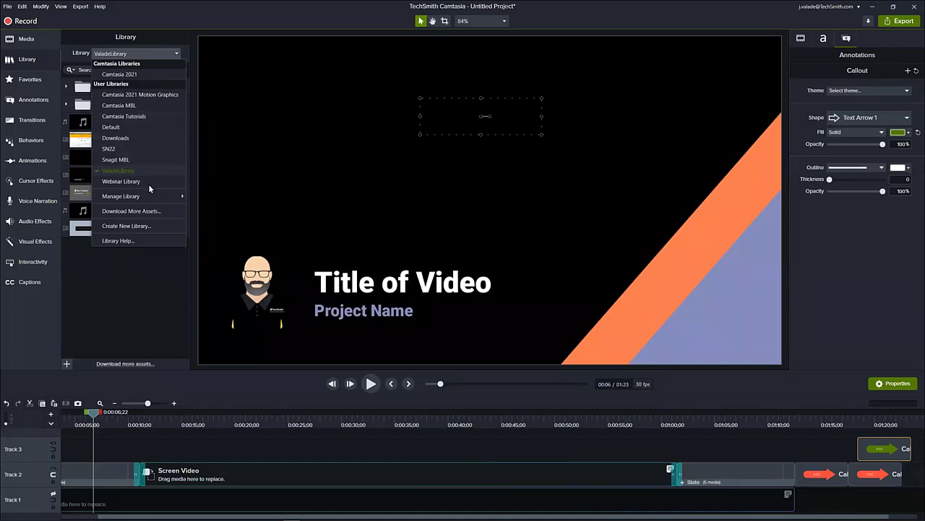
pyautogui.moveTo(152, 194)
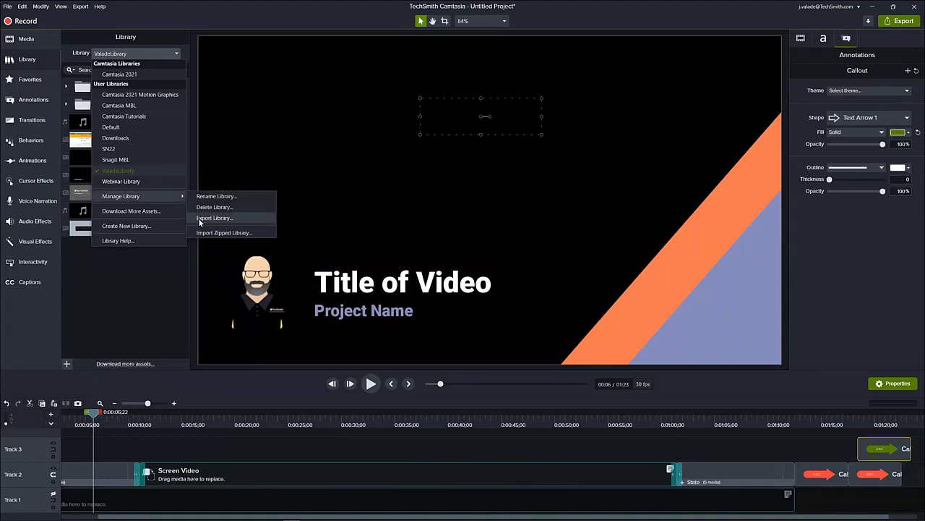
pyautogui.click(168, 274)
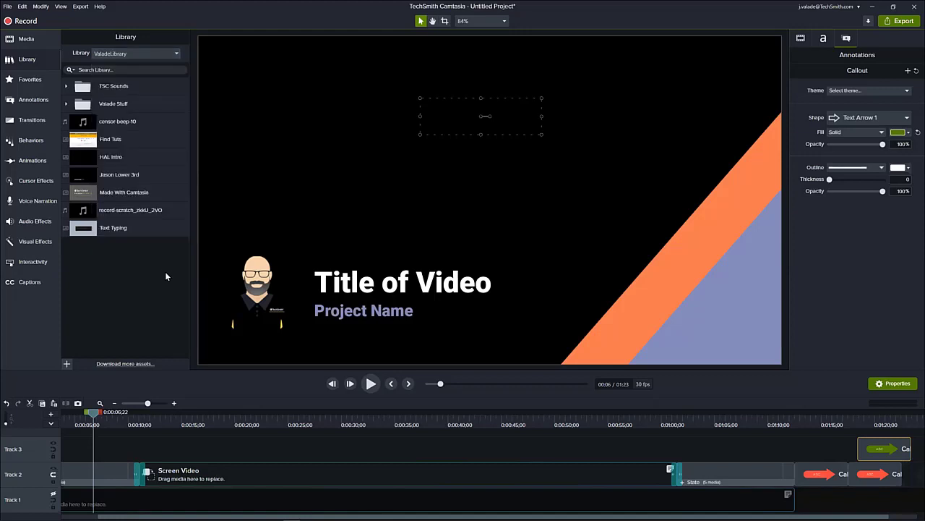
# - Locate the application-level commands for exporting and importing zipped libraries and review the list of available user libraries
pyautogui.click(10, 7)
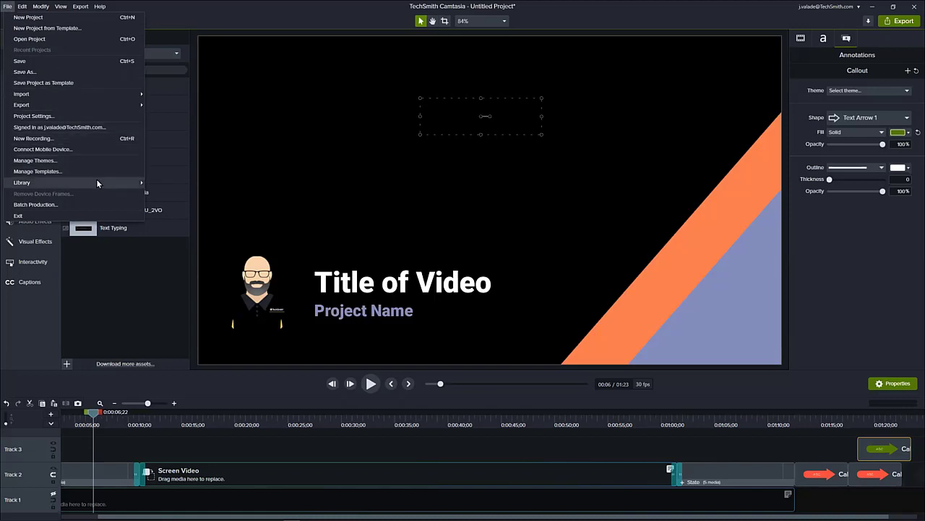
pyautogui.moveTo(98, 182)
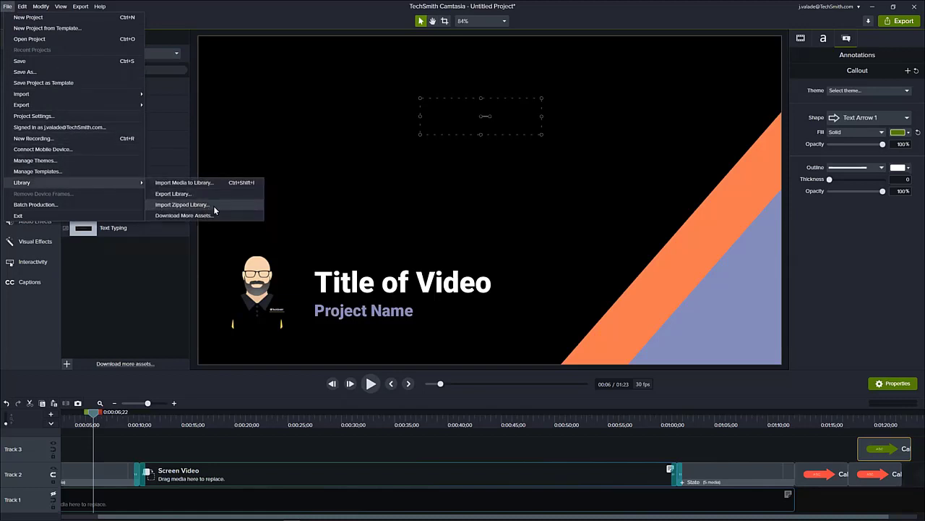
pyautogui.click(86, 291)
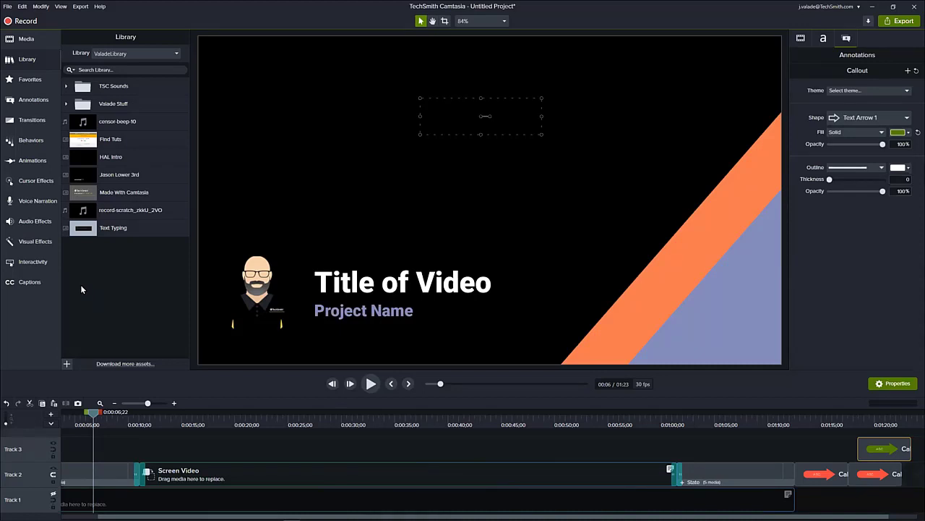
pyautogui.click(144, 53)
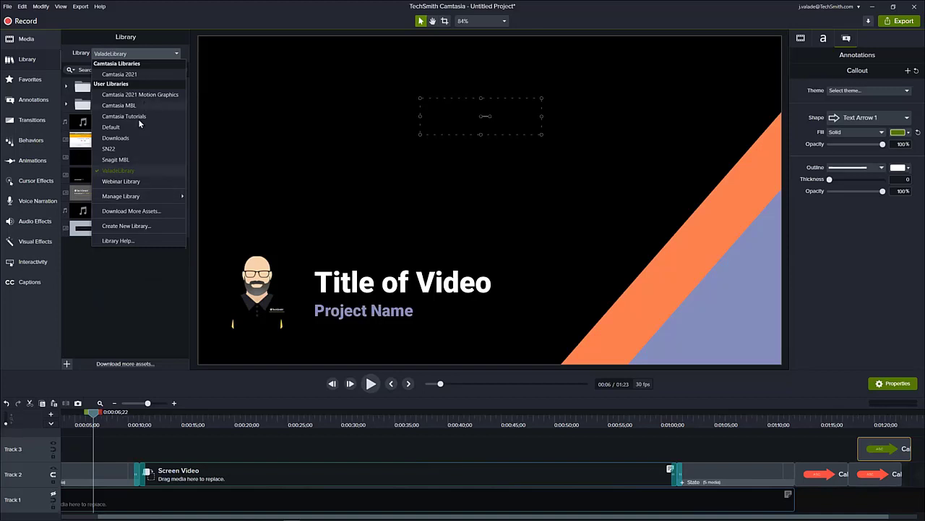
pyautogui.click(135, 267)
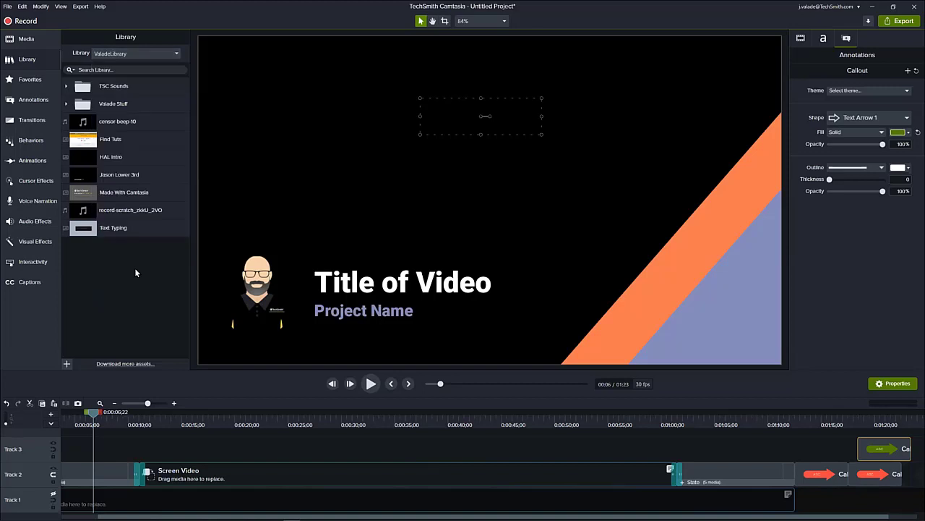
# - Start a Camtasia package export, select all libraries for inclusion, and cancel without exporting
pyautogui.click(8, 7)
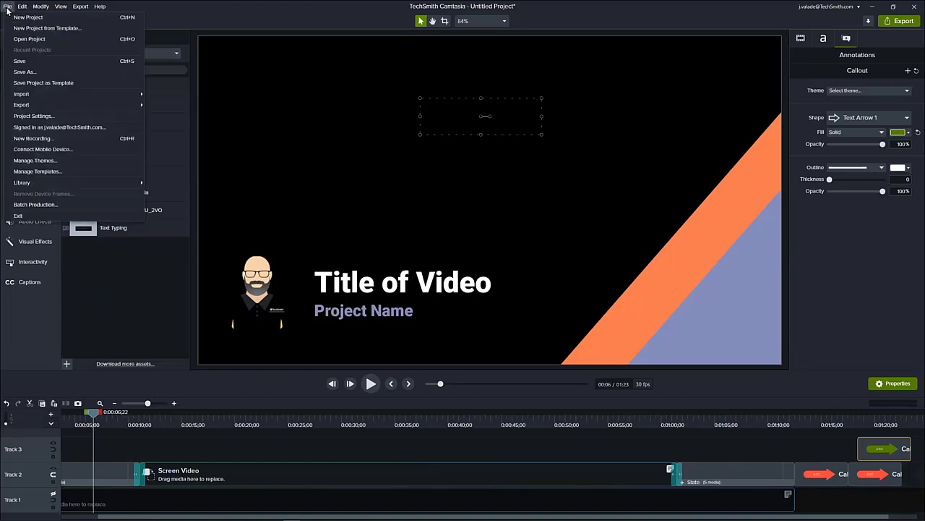
pyautogui.moveTo(91, 106)
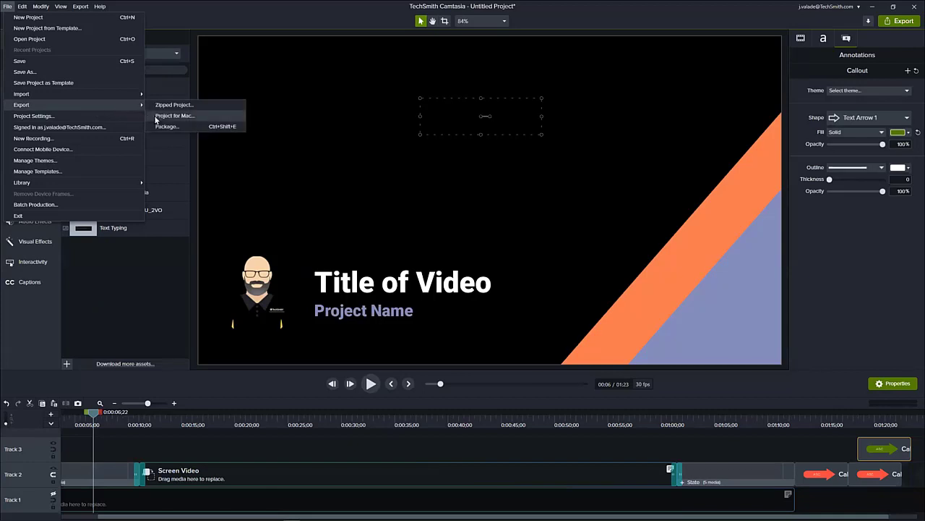
pyautogui.click(184, 127)
pyautogui.click(375, 259)
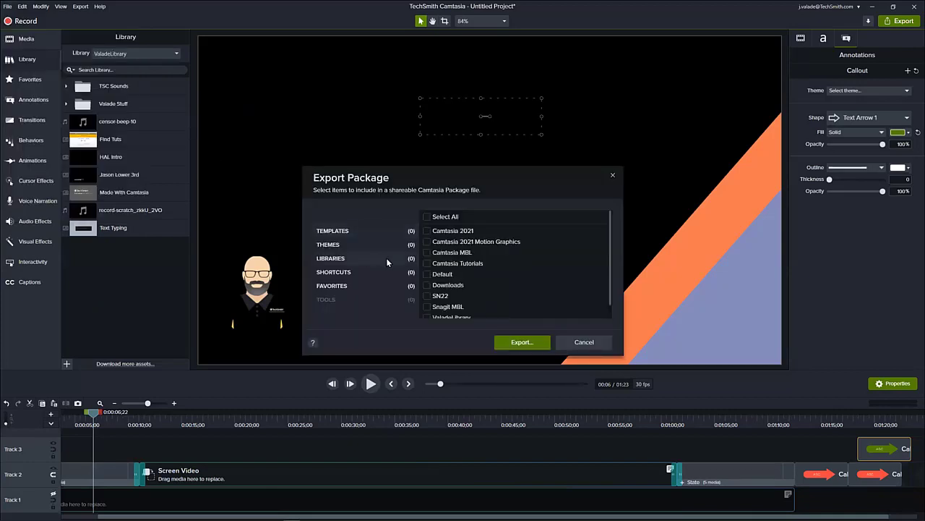
pyautogui.click(425, 217)
pyautogui.click(580, 342)
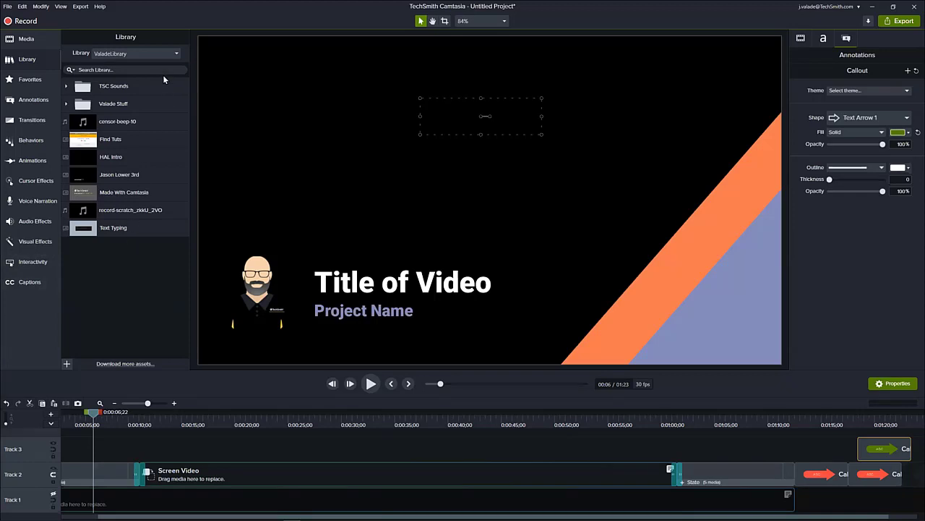
# - Open the Camtasia 2021 library, collapse its Intros folder, and browse the tracks in the Music Tracks folder
pyautogui.click(104, 53)
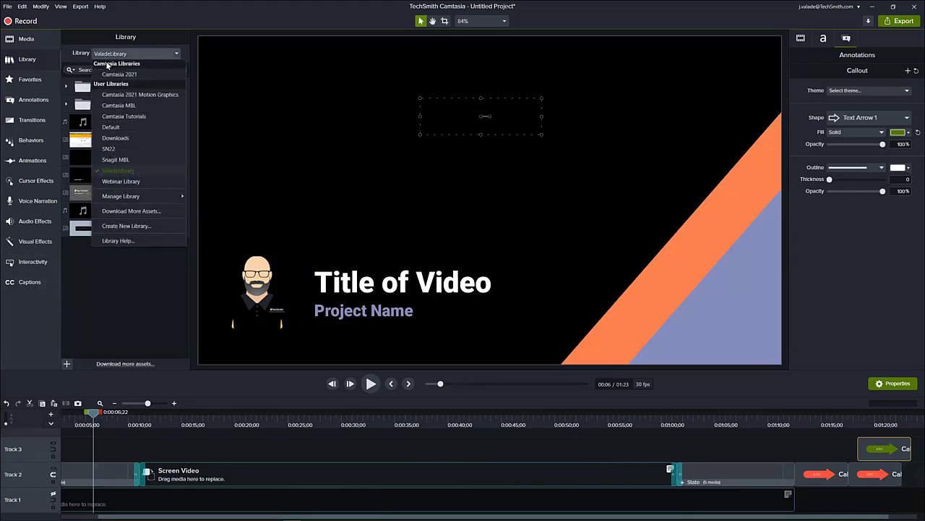
pyautogui.click(111, 73)
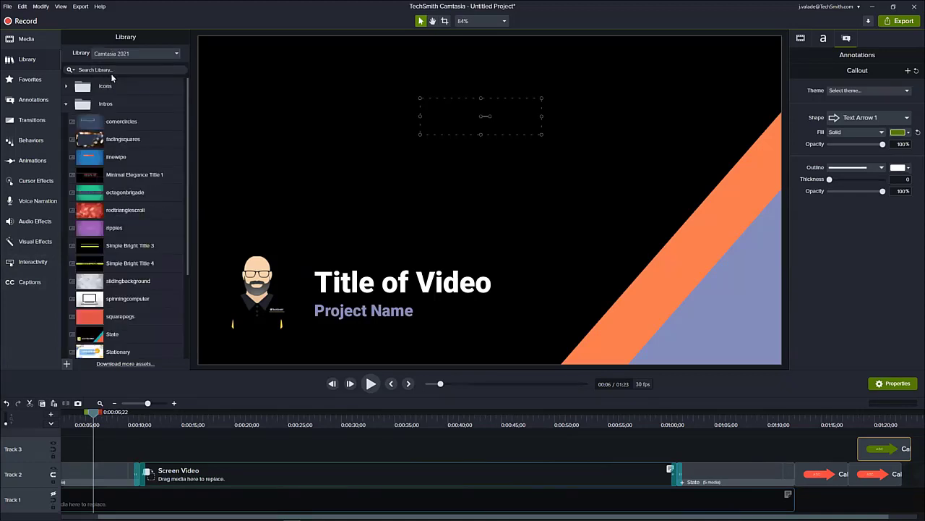
pyautogui.click(66, 104)
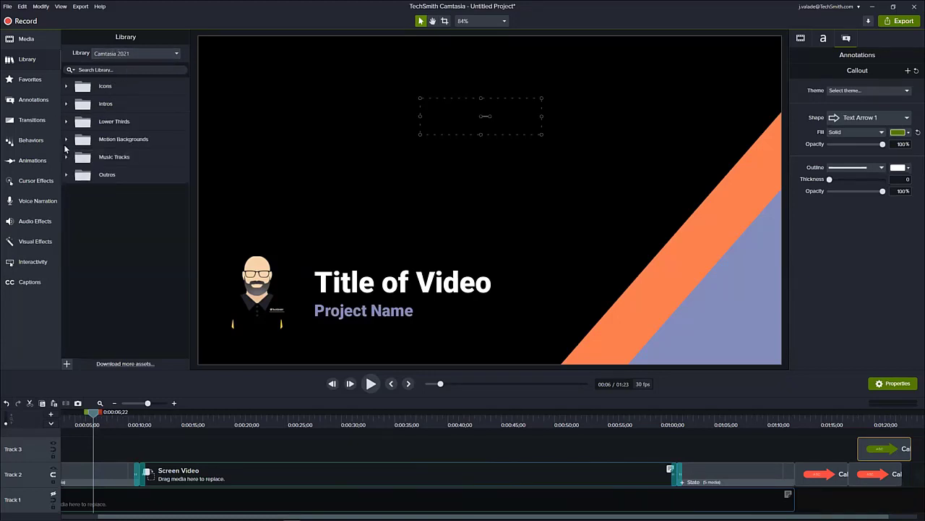
pyautogui.click(66, 158)
pyautogui.scroll(-5, 145, 197)
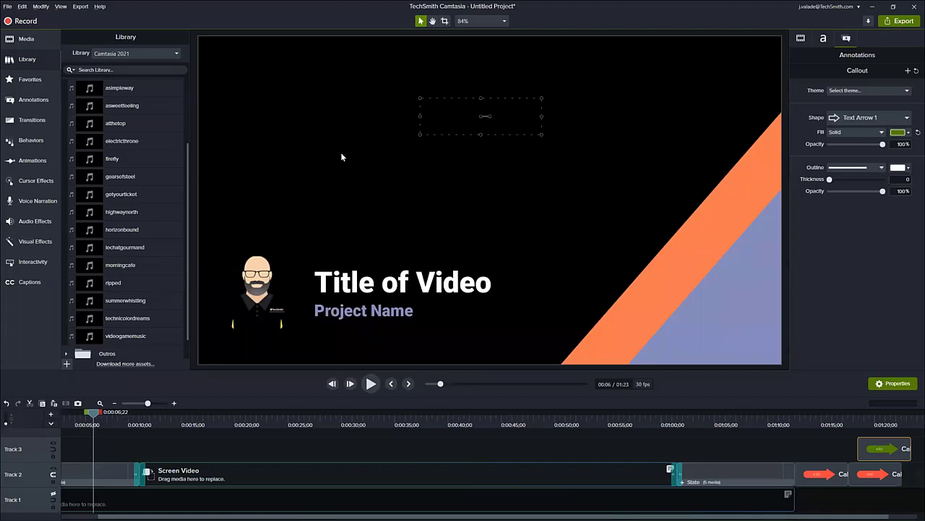
# - Switch to the webinar deck in Google Slides and present it full screen starting from slide 9
pyautogui.hotkey('alt', 'Tab')
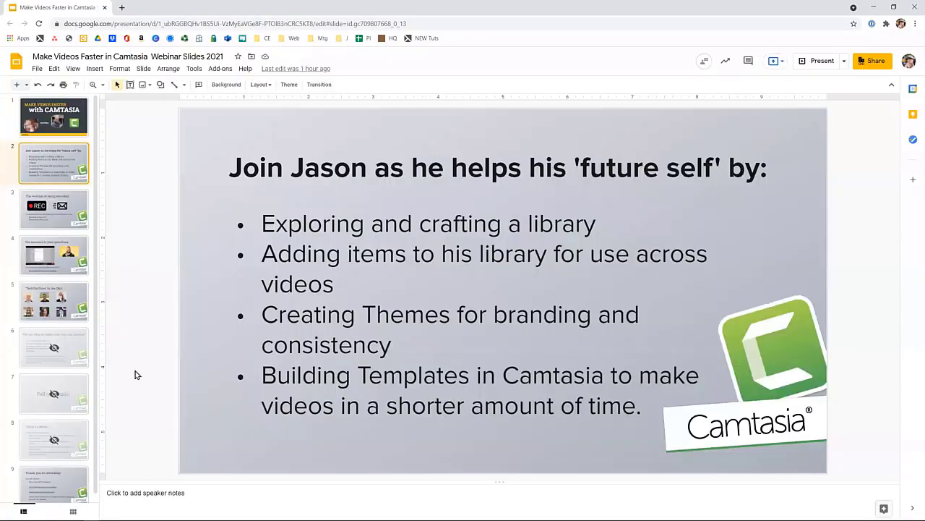
pyautogui.click(68, 478)
pyautogui.click(822, 62)
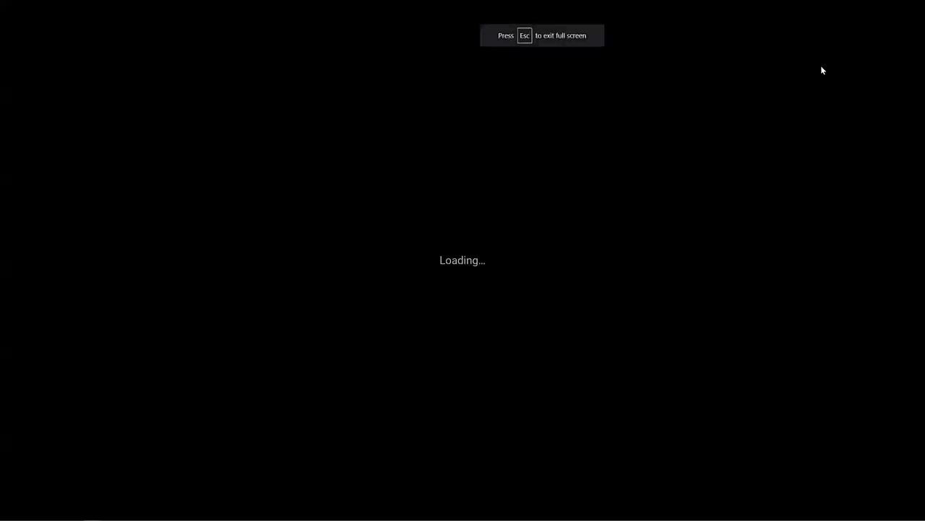